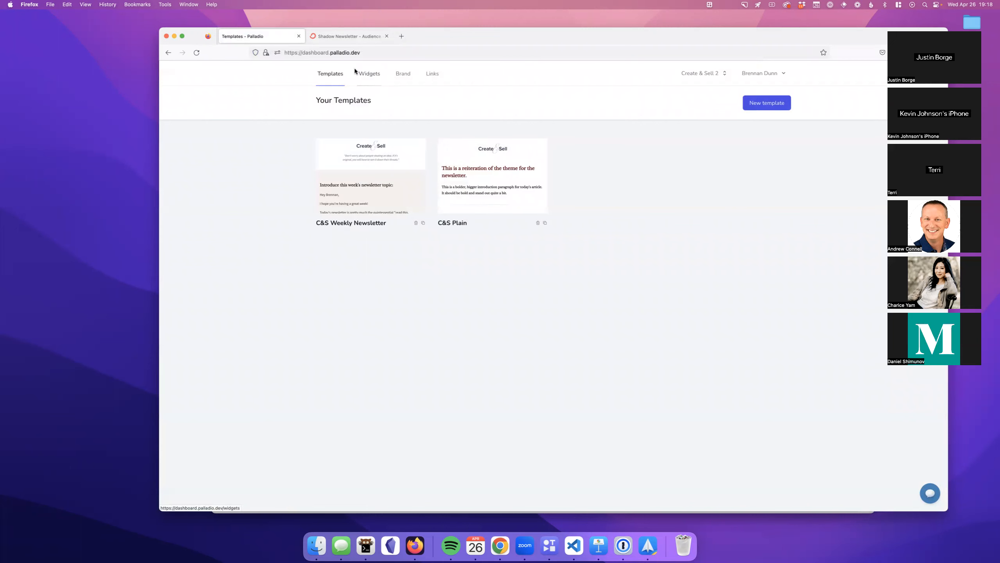
Step: Open the C&S Weekly Newsletter template for editing
{"action": "left_click", "coordinate": [368, 160]}
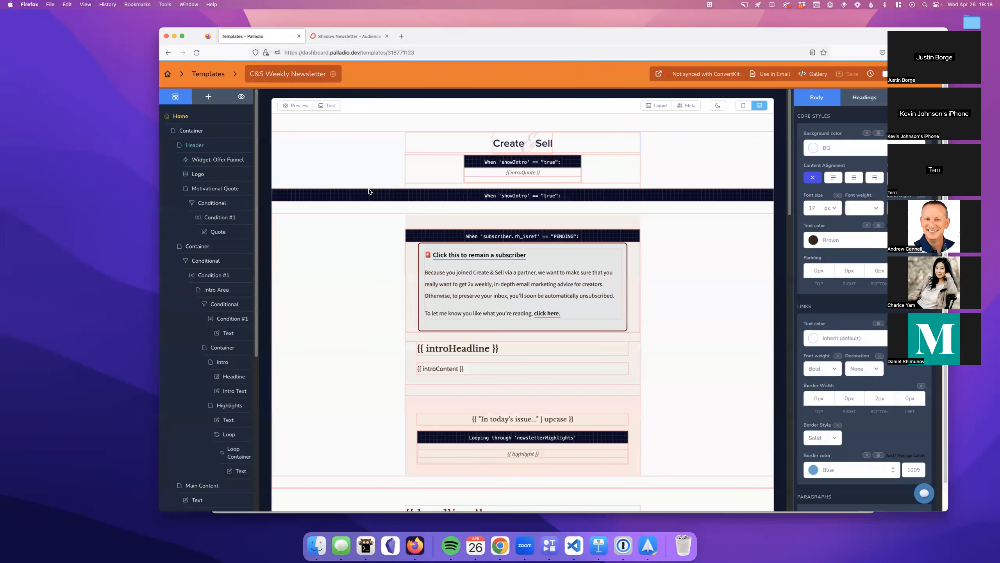
{"action": "left_click", "coordinate": [296, 105]}
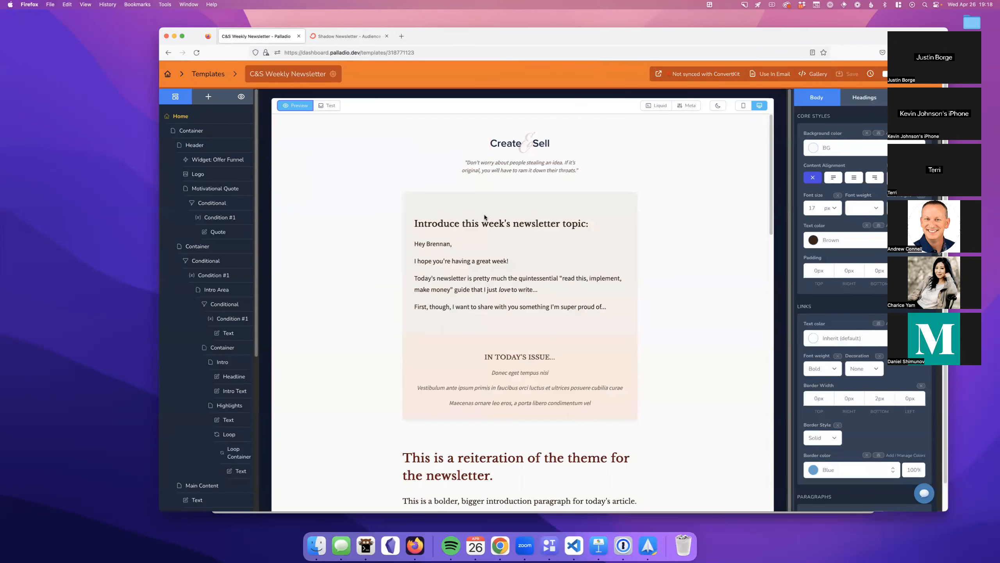
{"action": "scroll", "coordinate": [424, 152], "scroll_direction": "down", "scroll_amount": 1}
{"action": "scroll", "coordinate": [484, 199], "scroll_direction": "down", "scroll_amount": 1}
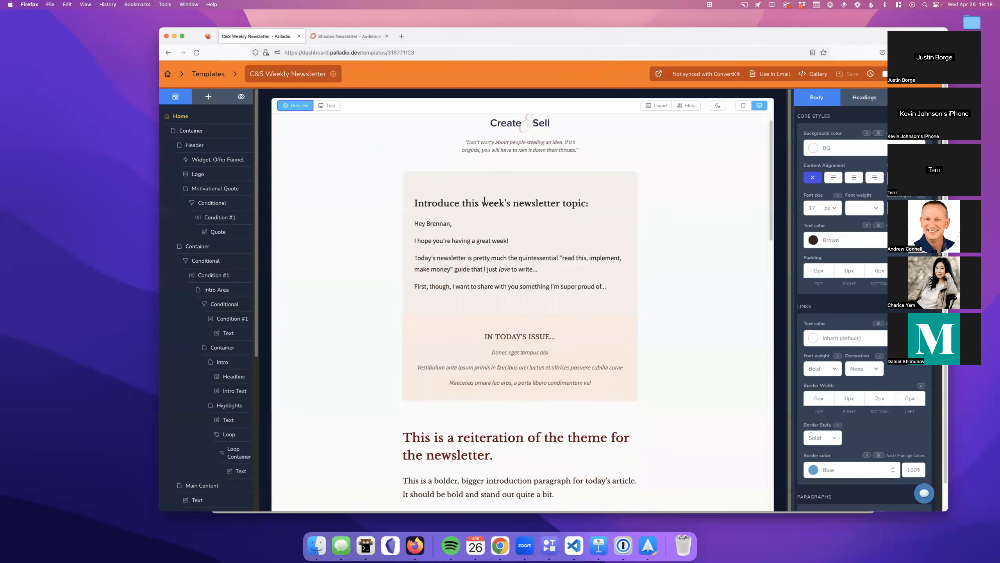
{"action": "scroll", "coordinate": [484, 199], "scroll_direction": "down", "scroll_amount": 2}
{"action": "scroll", "coordinate": [484, 200], "scroll_direction": "up", "scroll_amount": 3}
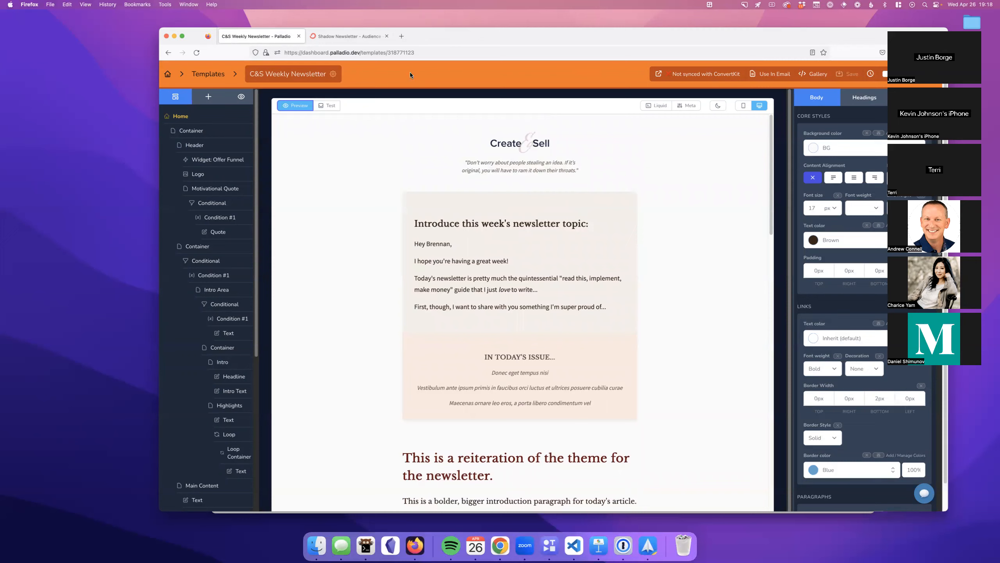
{"action": "left_click_drag", "start_coordinate": [159, 29], "coordinate": [58, 16]}
{"action": "key", "text": "super+plus"}
{"action": "key", "text": "super+plus"}
{"action": "key", "text": "super+plus"}
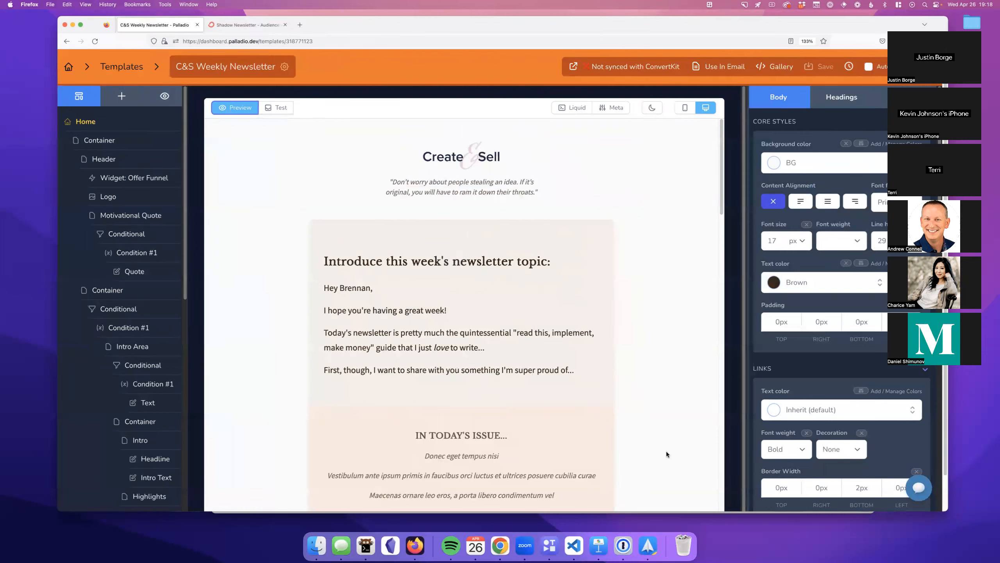
{"action": "scroll", "coordinate": [558, 364], "scroll_direction": "down", "scroll_amount": 3}
{"action": "scroll", "coordinate": [558, 363], "scroll_direction": "down", "scroll_amount": 2}
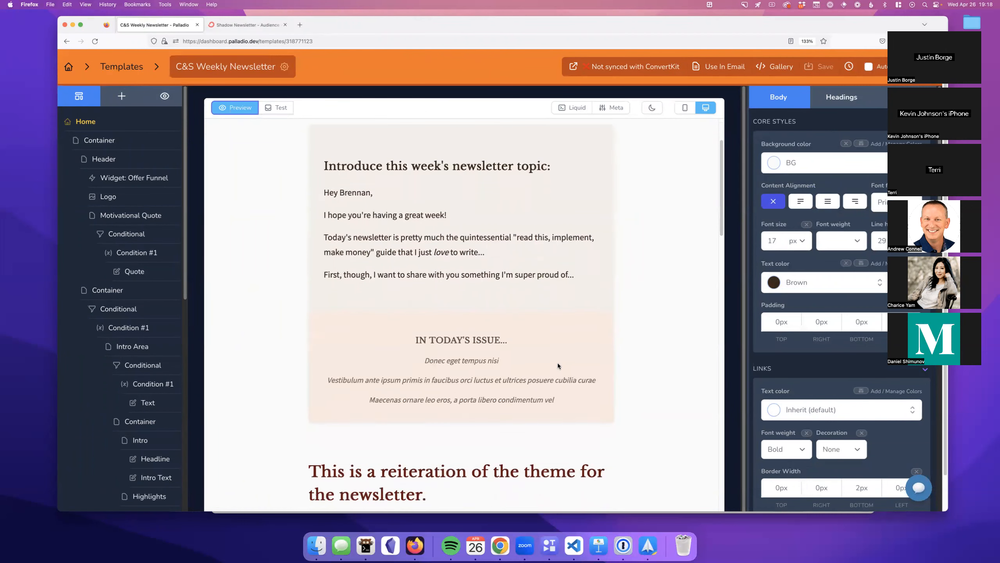
{"action": "scroll", "coordinate": [556, 361], "scroll_direction": "up", "scroll_amount": 5}
{"action": "scroll", "coordinate": [557, 362], "scroll_direction": "down", "scroll_amount": 1}
{"action": "scroll", "coordinate": [557, 362], "scroll_direction": "up", "scroll_amount": 1}
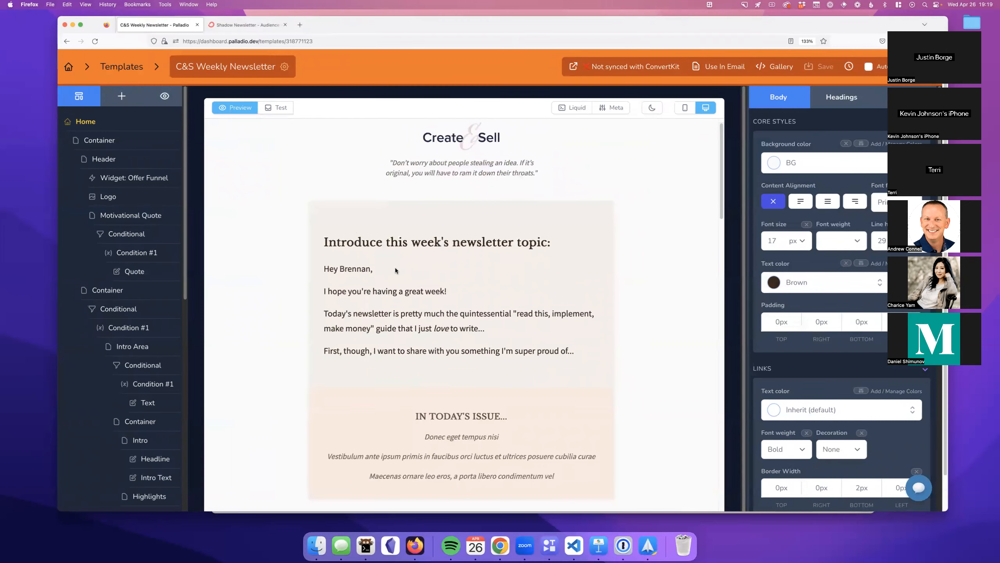
{"action": "scroll", "coordinate": [536, 321], "scroll_direction": "down", "scroll_amount": 8}
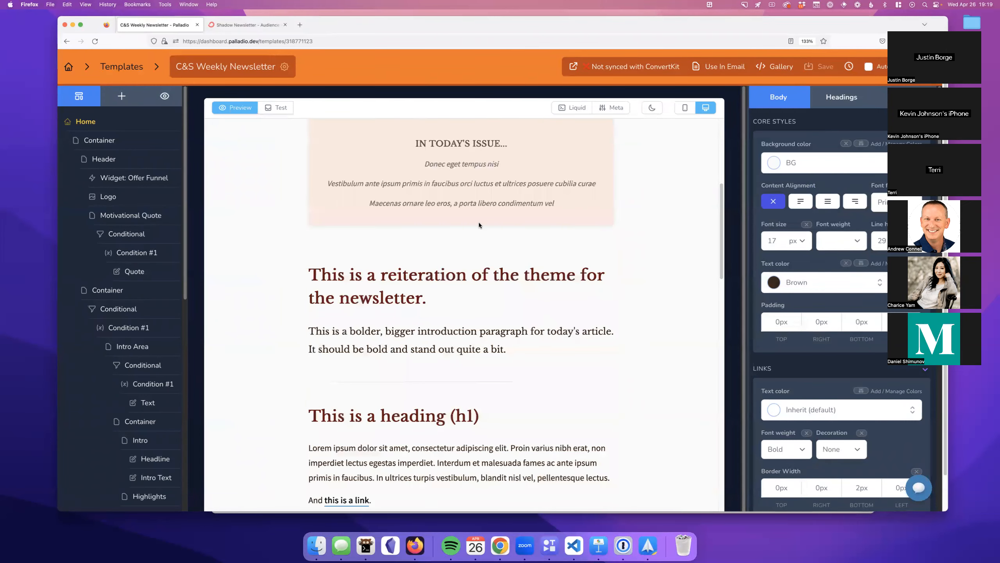
{"action": "scroll", "coordinate": [422, 261], "scroll_direction": "down", "scroll_amount": 4}
{"action": "scroll", "coordinate": [422, 261], "scroll_direction": "down", "scroll_amount": 9}
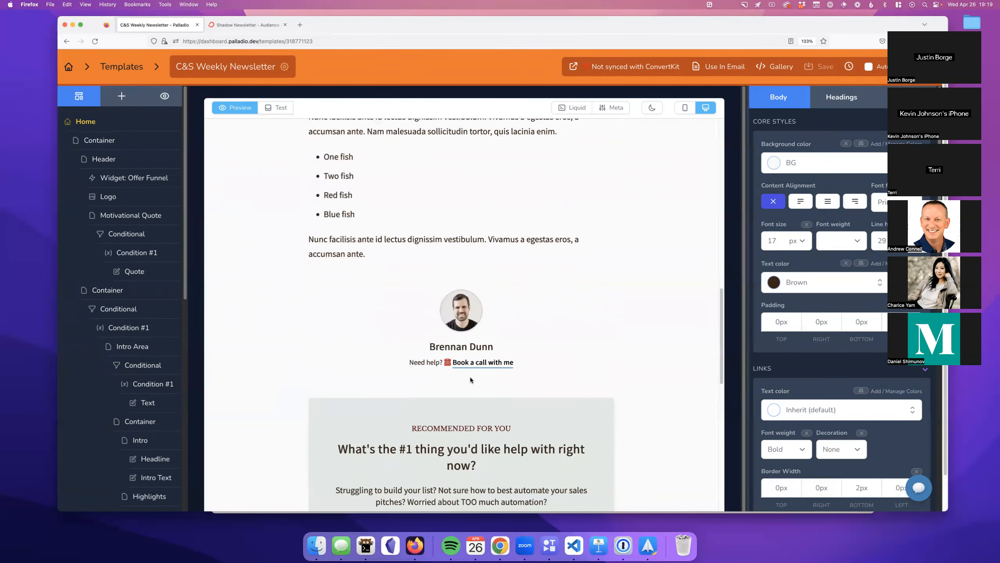
{"action": "scroll", "coordinate": [471, 380], "scroll_direction": "up", "scroll_amount": 9}
{"action": "left_click", "coordinate": [126, 68]}
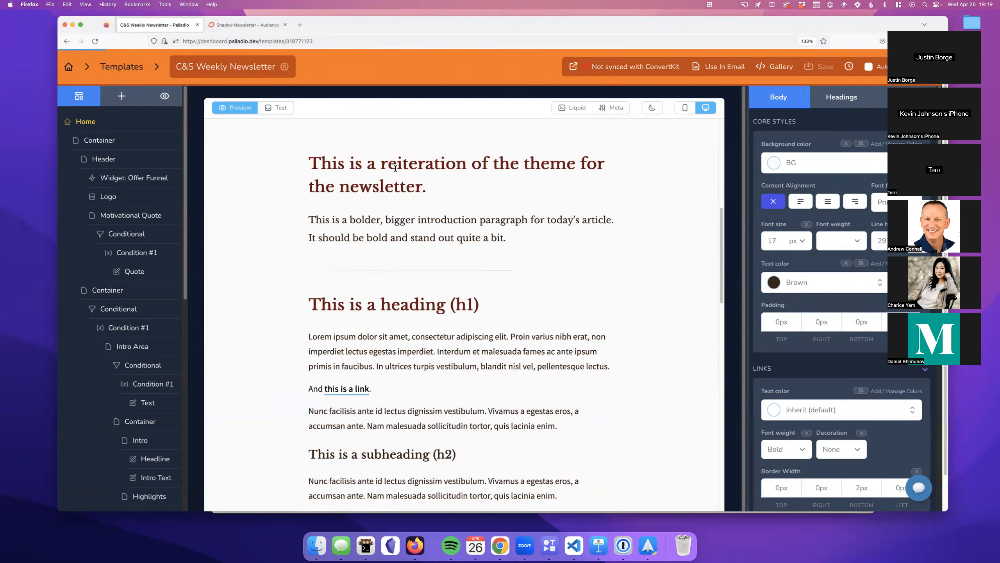
{"action": "left_click", "coordinate": [427, 190]}
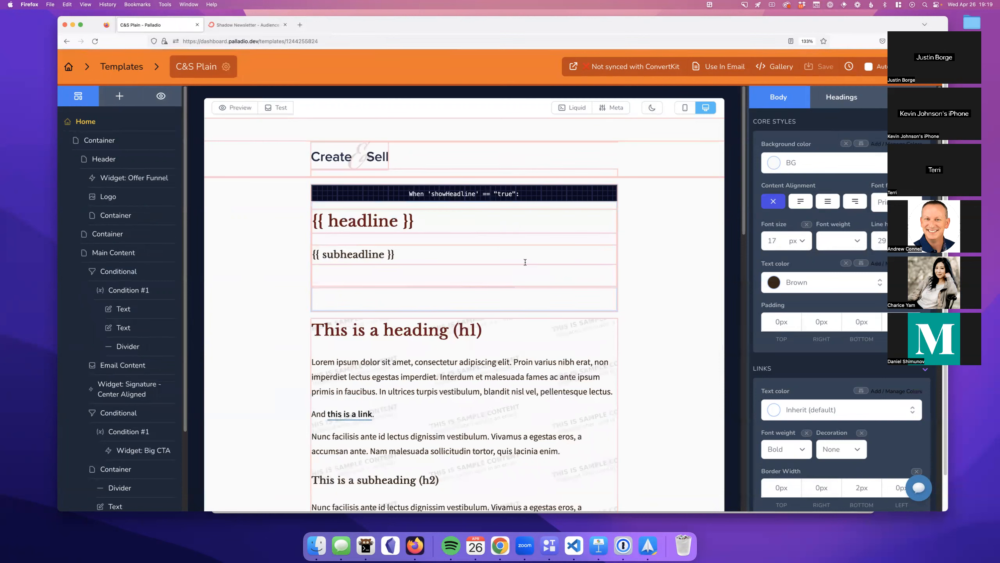
{"action": "left_click", "coordinate": [236, 108]}
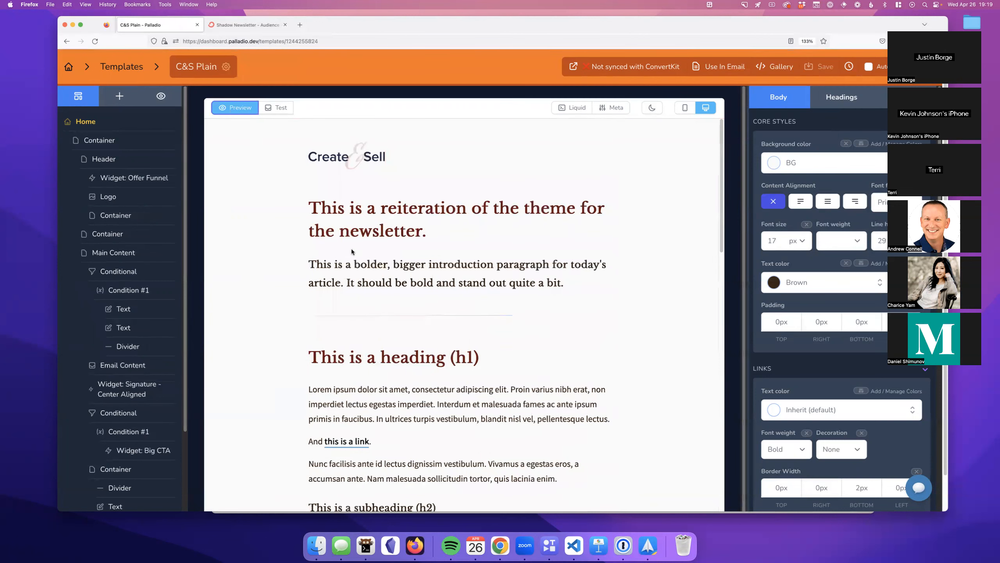
{"action": "scroll", "coordinate": [366, 284], "scroll_direction": "down", "scroll_amount": 5}
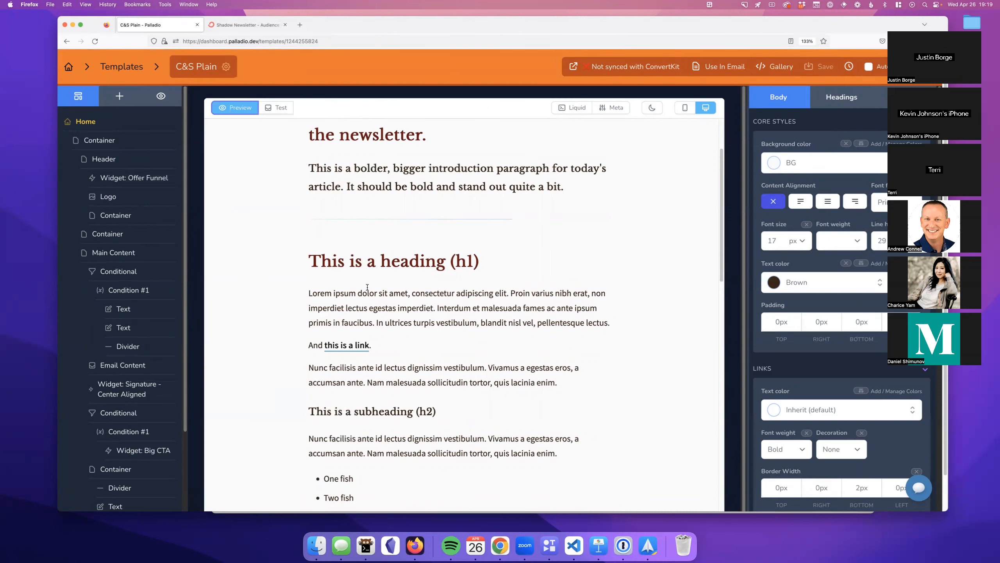
{"action": "scroll", "coordinate": [367, 287], "scroll_direction": "down", "scroll_amount": 2}
{"action": "left_click", "coordinate": [240, 109]}
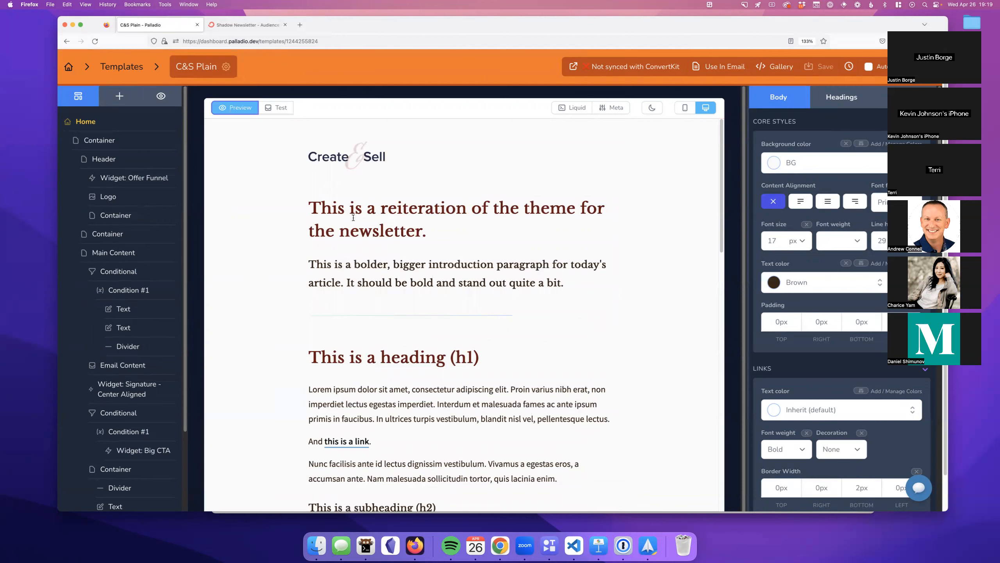
{"action": "left_click", "coordinate": [240, 112]}
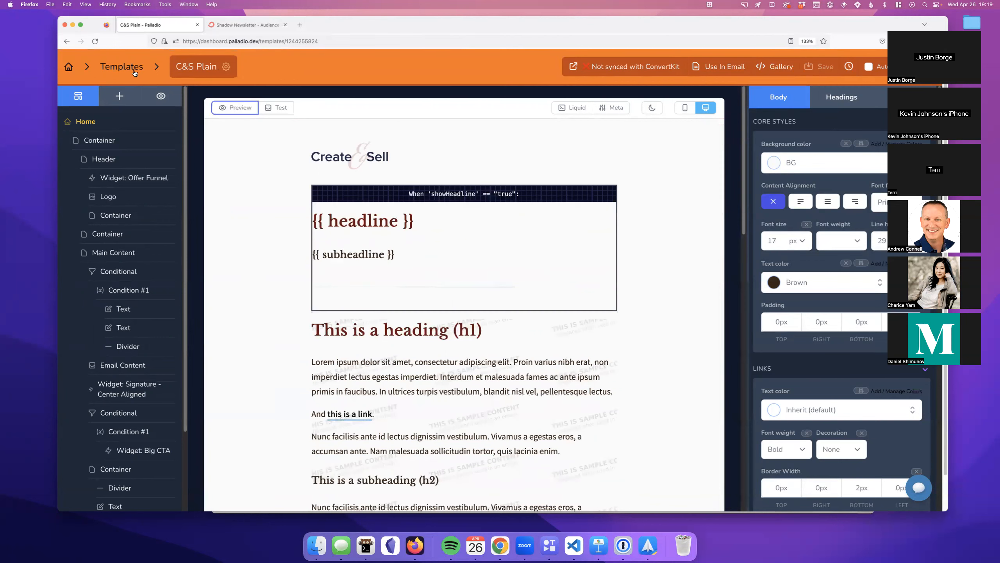
{"action": "left_click", "coordinate": [134, 73]}
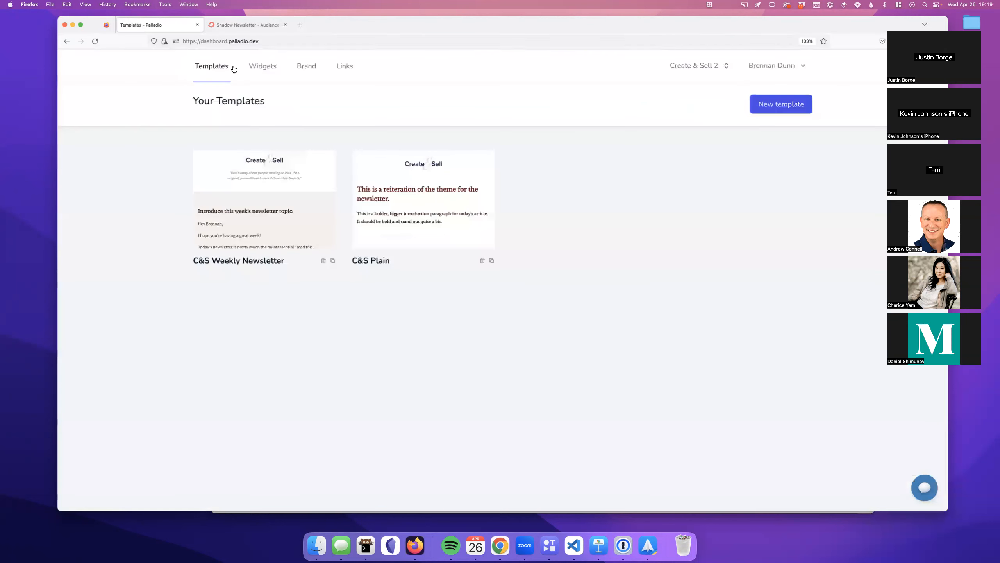
Step: Open the Photo Frame widget, view its rendered output, and look over its editable layout
{"action": "left_click", "coordinate": [263, 70]}
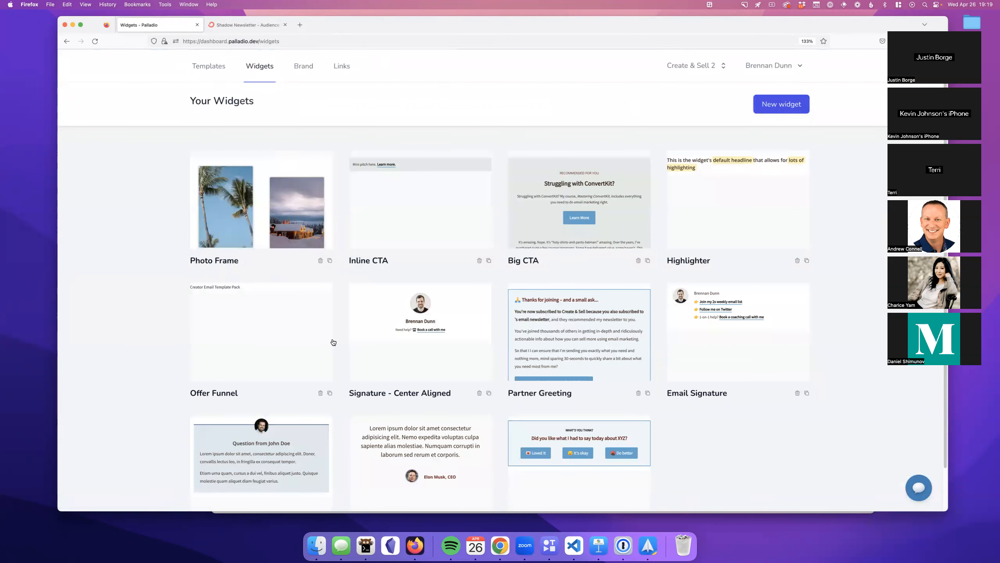
{"action": "left_click", "coordinate": [270, 243]}
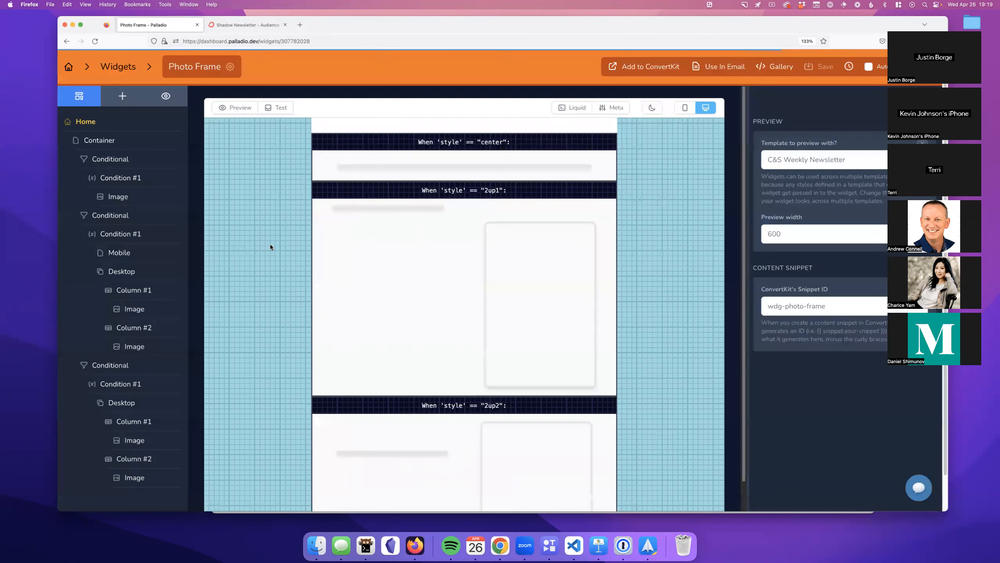
{"action": "left_click", "coordinate": [233, 110]}
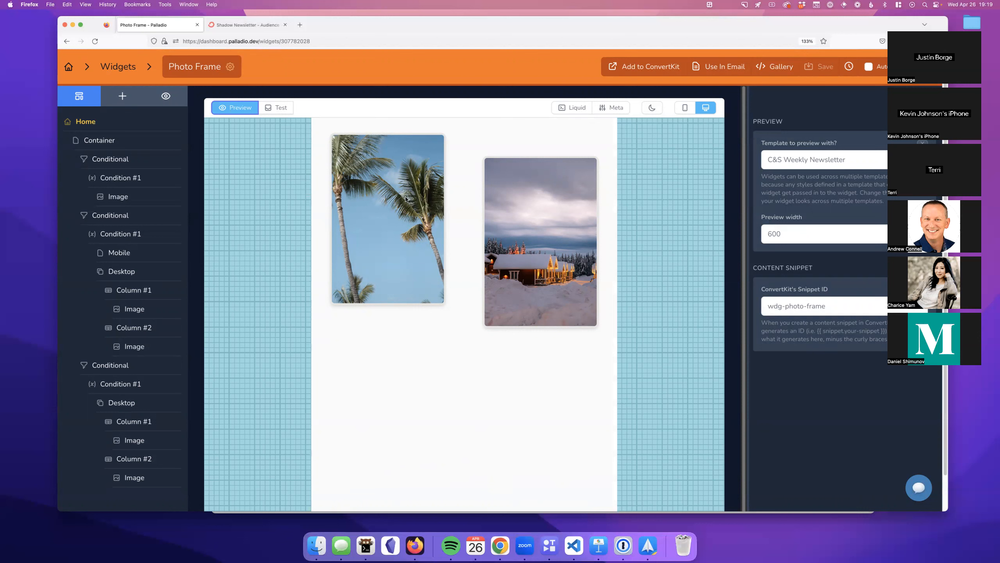
{"action": "left_click", "coordinate": [221, 111]}
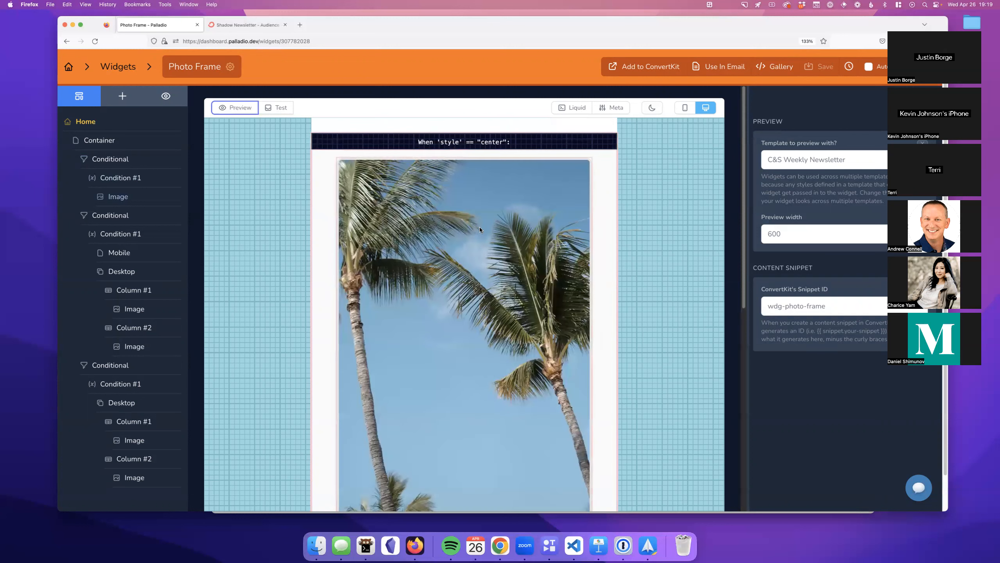
{"action": "scroll", "coordinate": [479, 227], "scroll_direction": "down", "scroll_amount": 10}
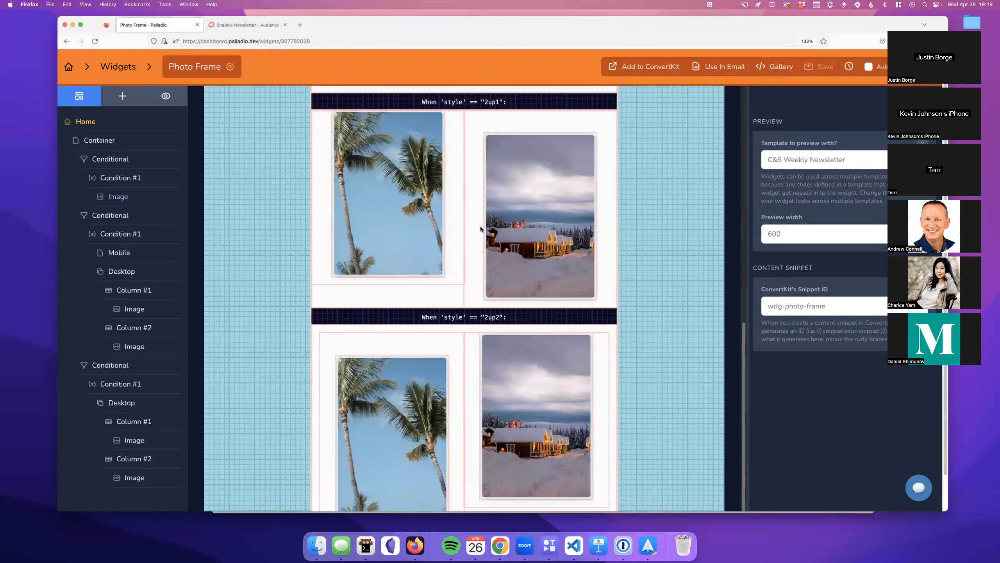
{"action": "scroll", "coordinate": [479, 226], "scroll_direction": "up", "scroll_amount": 10}
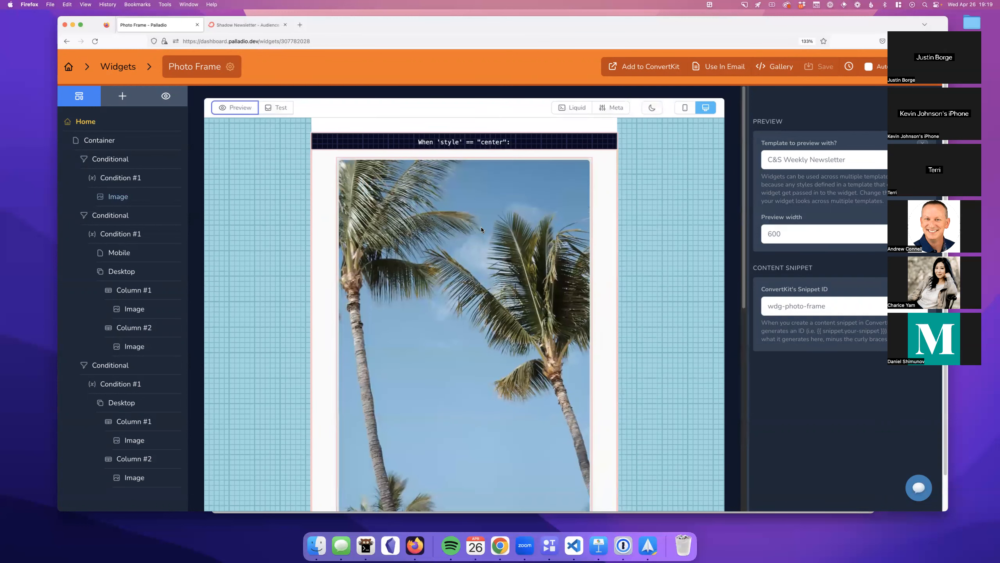
{"action": "scroll", "coordinate": [469, 246], "scroll_direction": "down", "scroll_amount": 6}
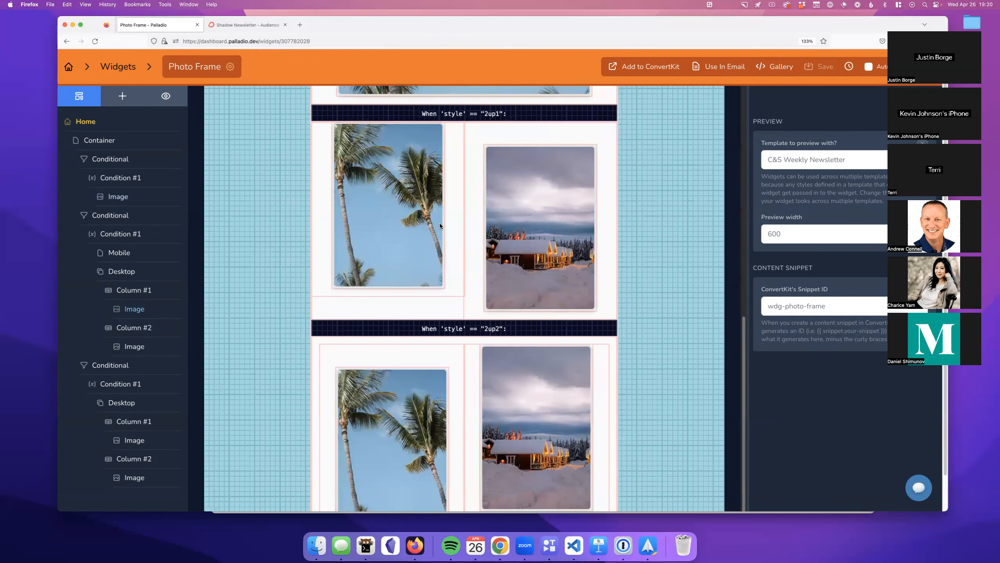
{"action": "scroll", "coordinate": [441, 226], "scroll_direction": "down", "scroll_amount": 3}
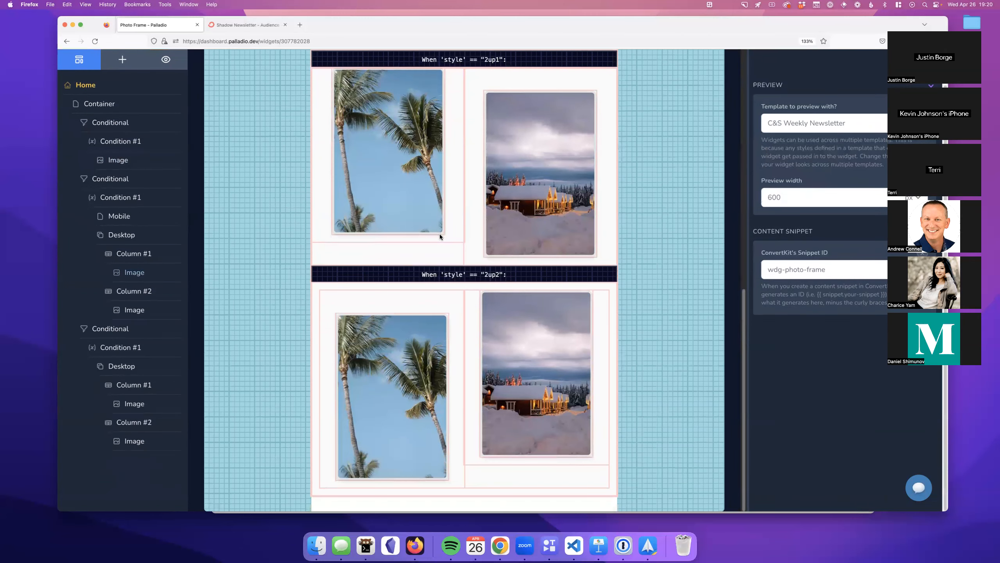
{"action": "scroll", "coordinate": [471, 293], "scroll_direction": "up", "scroll_amount": 5}
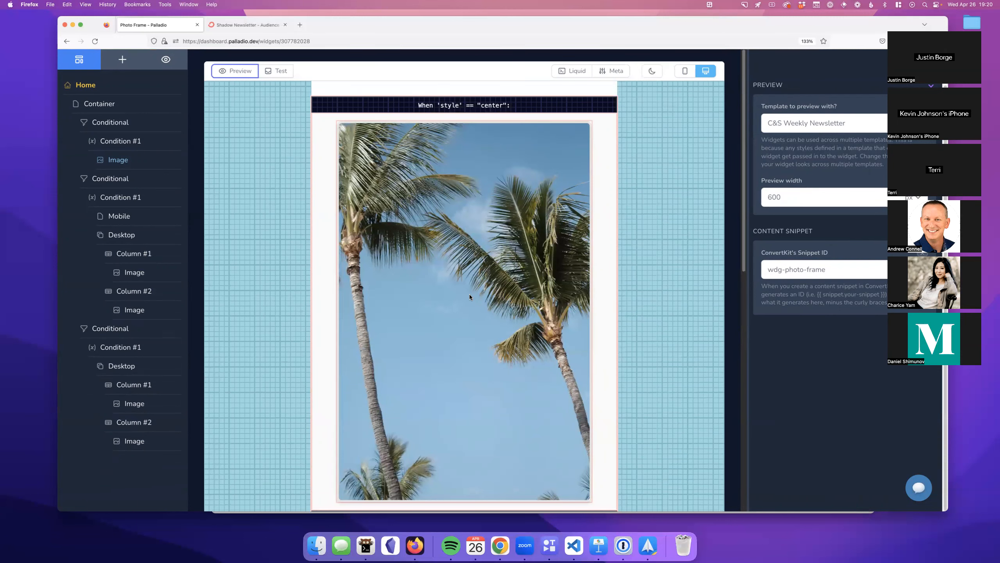
{"action": "scroll", "coordinate": [439, 294], "scroll_direction": "down", "scroll_amount": 5}
{"action": "scroll", "coordinate": [439, 294], "scroll_direction": "up", "scroll_amount": 7}
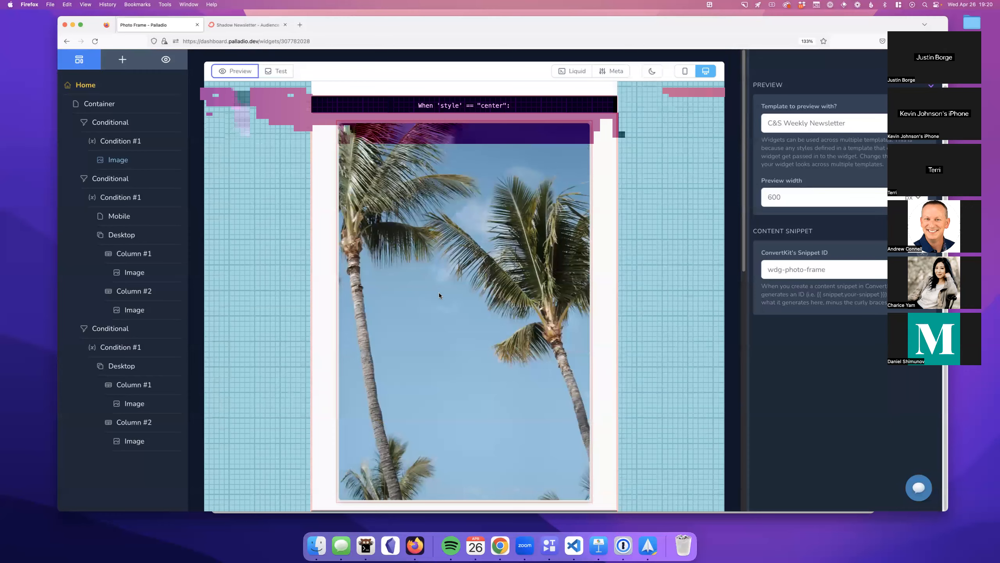
{"action": "scroll", "coordinate": [438, 291], "scroll_direction": "down", "scroll_amount": 2}
{"action": "scroll", "coordinate": [540, 335], "scroll_direction": "down", "scroll_amount": 1}
{"action": "scroll", "coordinate": [540, 336], "scroll_direction": "down", "scroll_amount": 9}
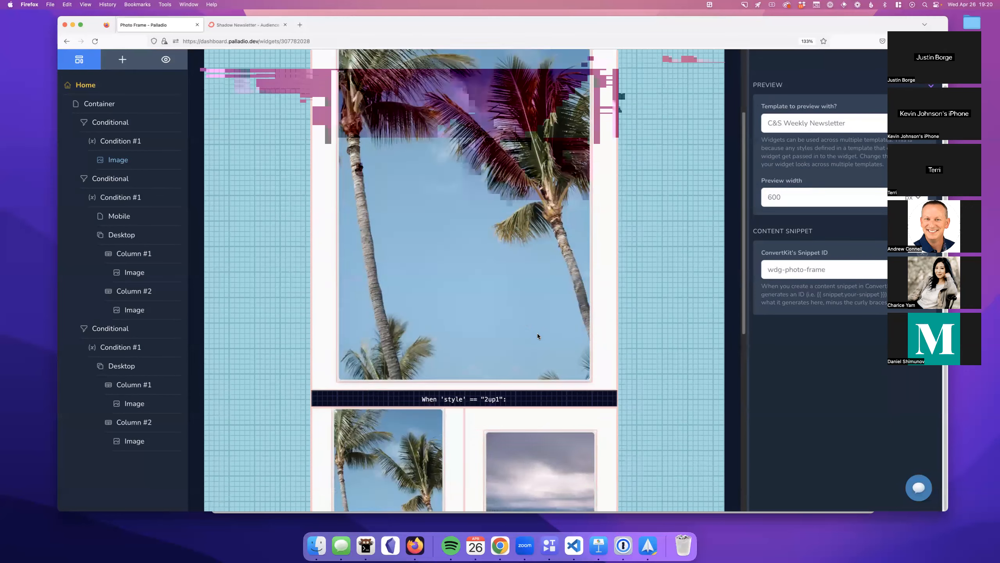
{"action": "scroll", "coordinate": [534, 335], "scroll_direction": "up", "scroll_amount": 10}
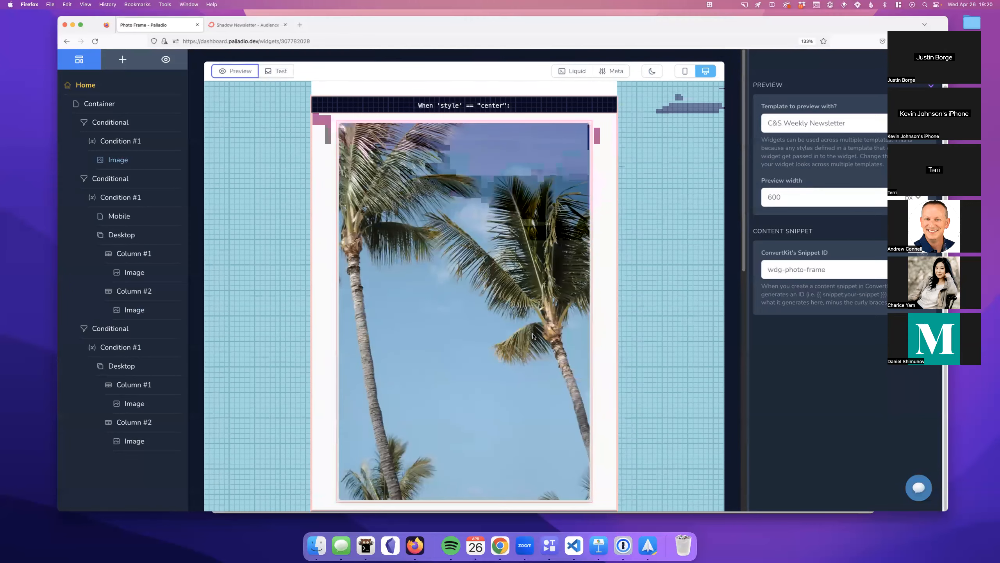
{"action": "scroll", "coordinate": [481, 310], "scroll_direction": "up", "scroll_amount": 1}
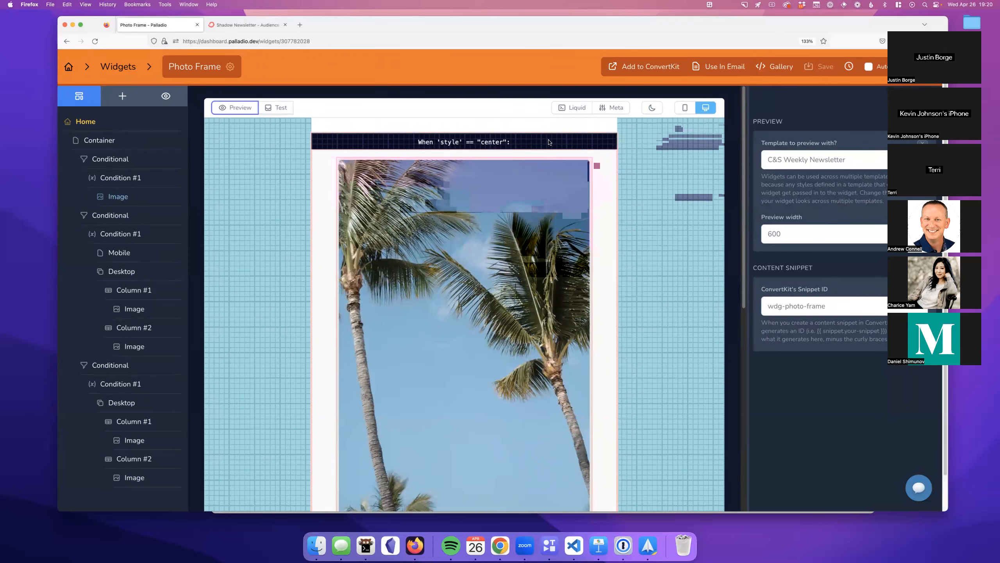
Step: Check the Photo Frame variables, then open the Highlighted Question widget from the widget list
{"action": "left_click", "coordinate": [611, 107]}
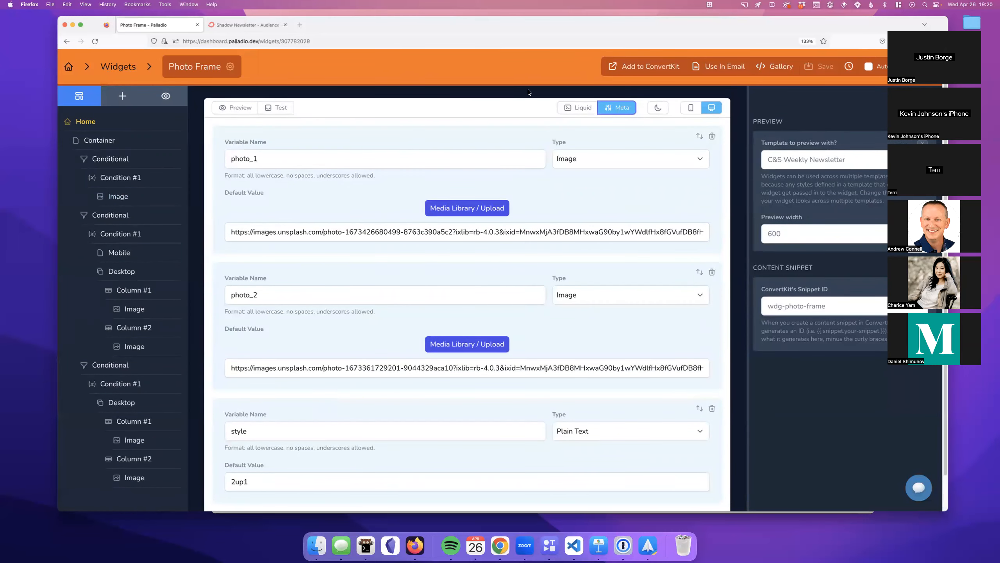
{"action": "left_click", "coordinate": [606, 108]}
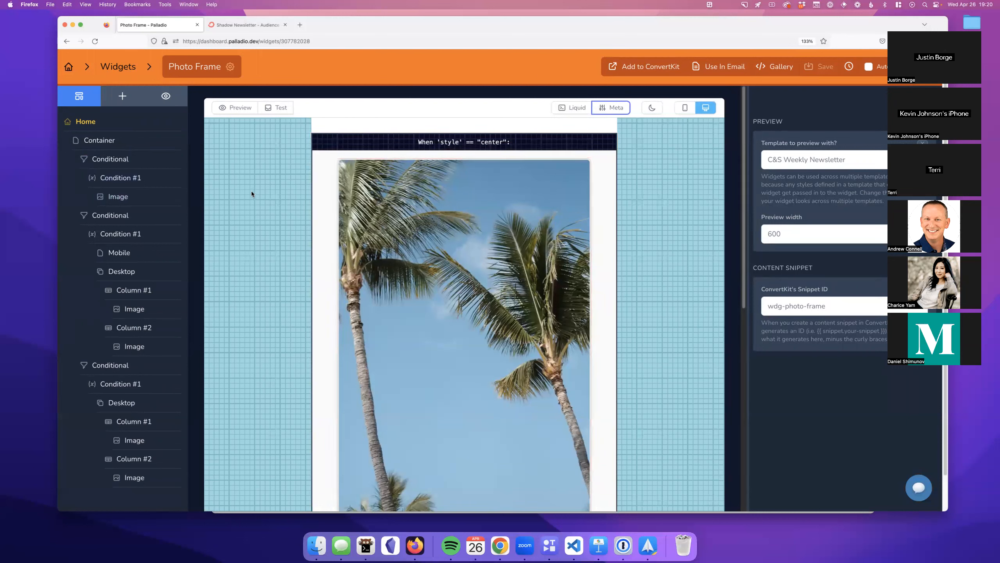
{"action": "left_click", "coordinate": [131, 67]}
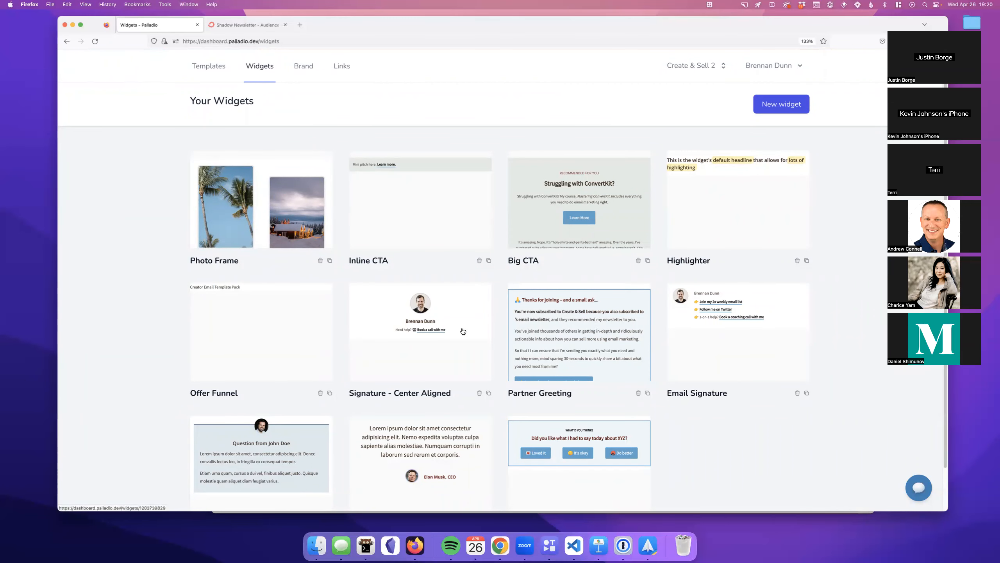
{"action": "left_click", "coordinate": [266, 441]}
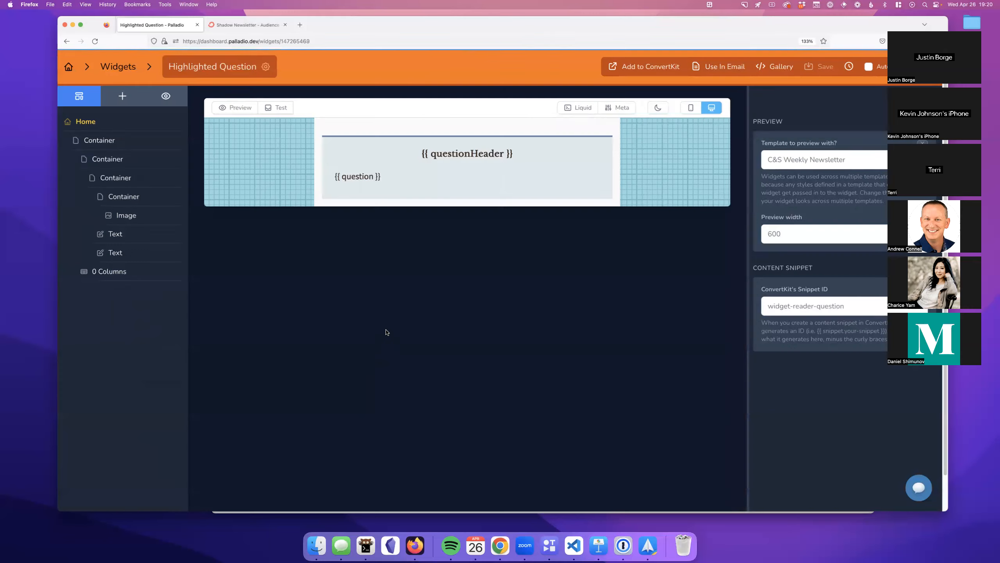
Step: Render the Highlighted Question widget with its default sample question, then return to the placeholder layout
{"action": "left_click", "coordinate": [240, 108]}
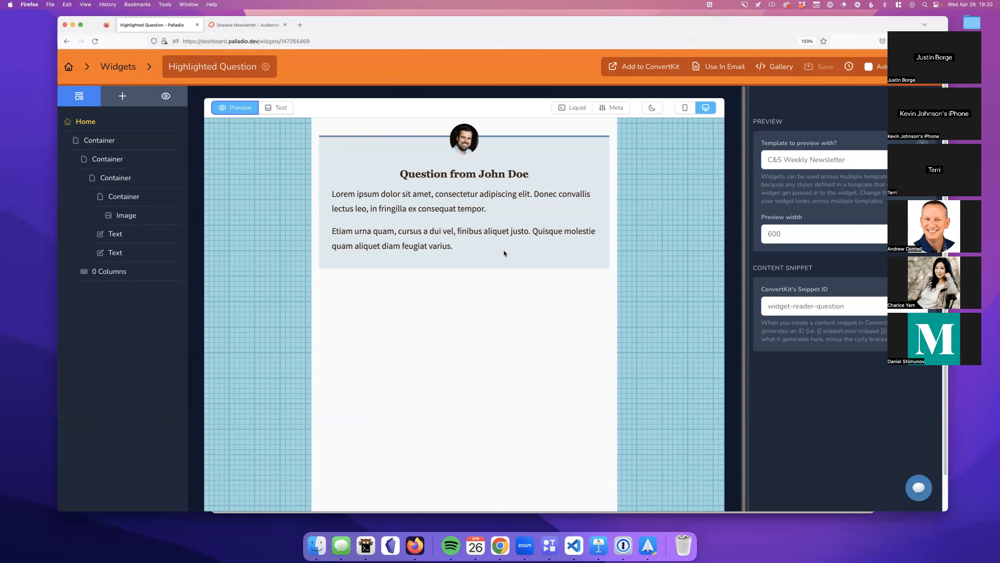
{"action": "left_click_drag", "start_coordinate": [474, 249], "coordinate": [367, 199]}
{"action": "left_click", "coordinate": [376, 199]}
{"action": "left_click", "coordinate": [242, 108]}
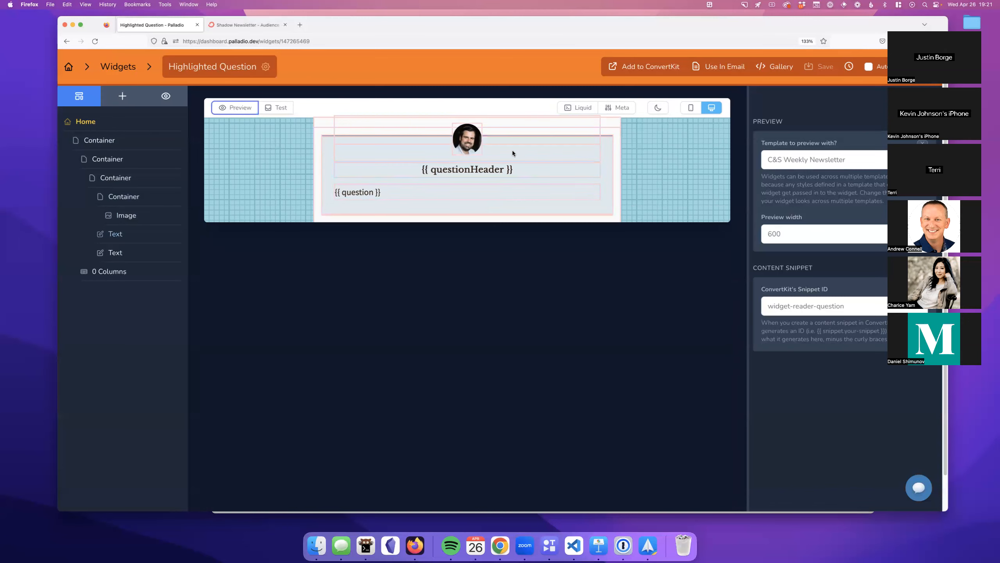
Step: Review the questionHeader, question and questionImage variables and their default values
{"action": "left_click", "coordinate": [617, 107]}
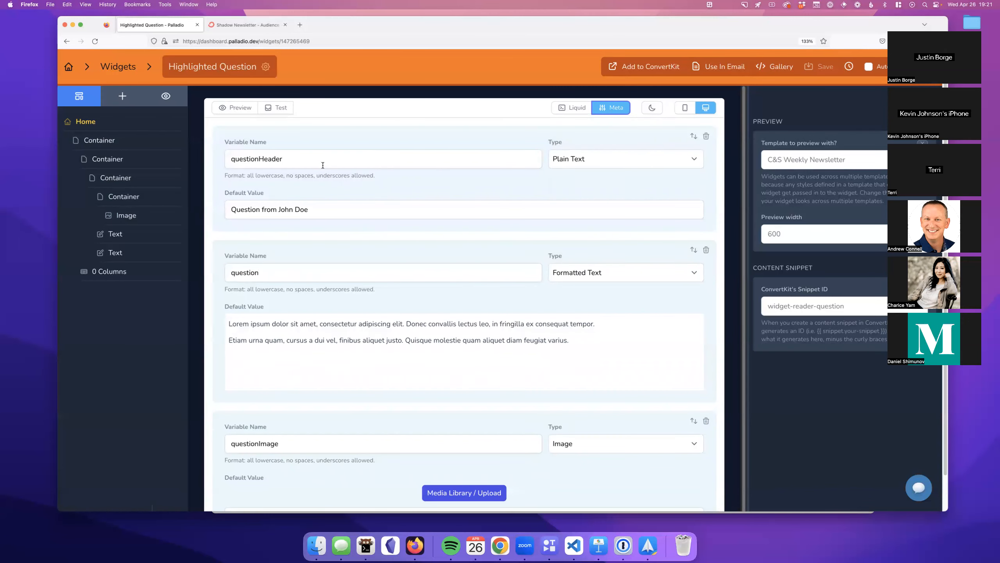
{"action": "scroll", "coordinate": [320, 163], "scroll_direction": "down", "scroll_amount": 1}
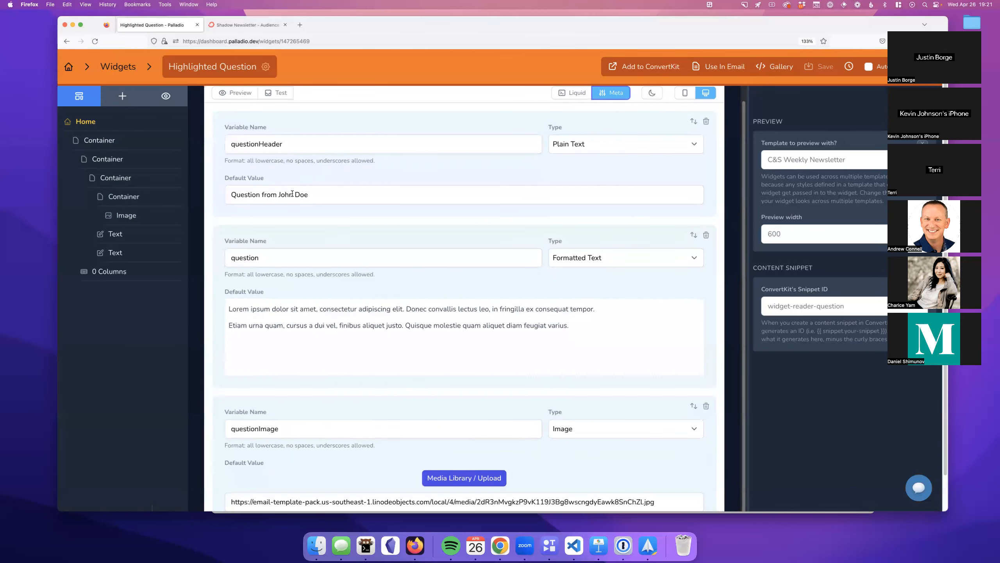
{"action": "scroll", "coordinate": [292, 193], "scroll_direction": "down", "scroll_amount": 1}
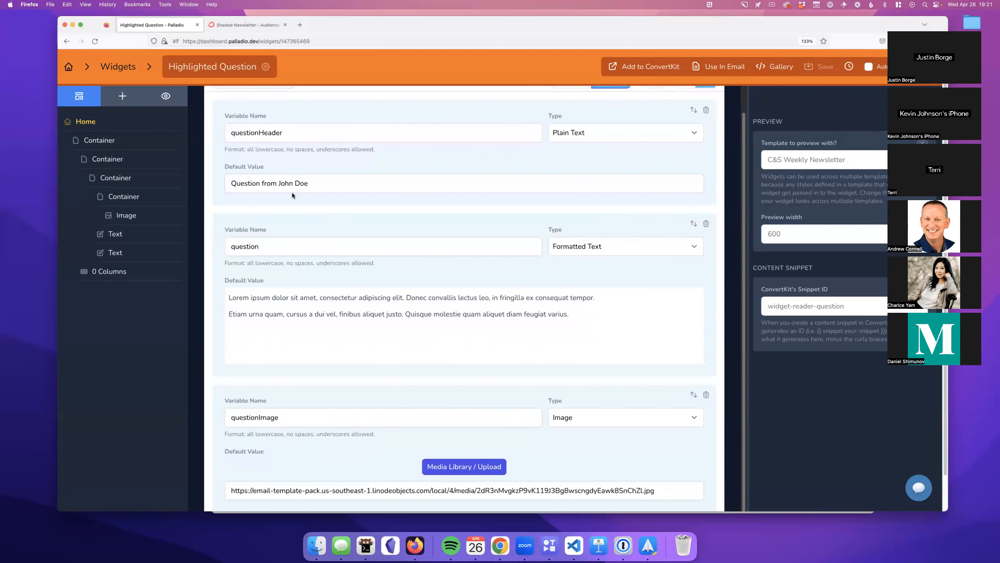
{"action": "scroll", "coordinate": [293, 198], "scroll_direction": "down", "scroll_amount": 2}
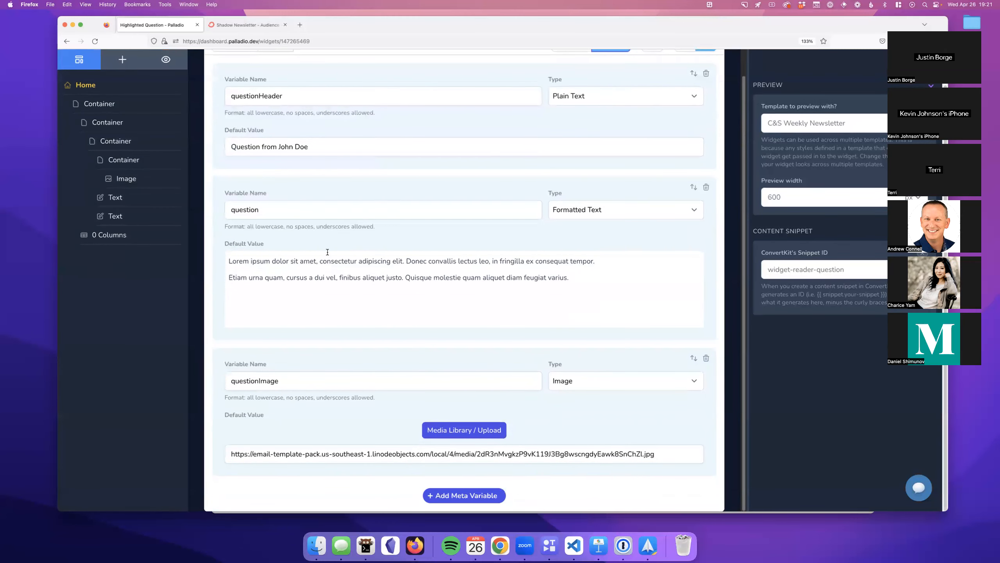
{"action": "scroll", "coordinate": [329, 255], "scroll_direction": "up", "scroll_amount": 1}
{"action": "left_click", "coordinate": [402, 299]}
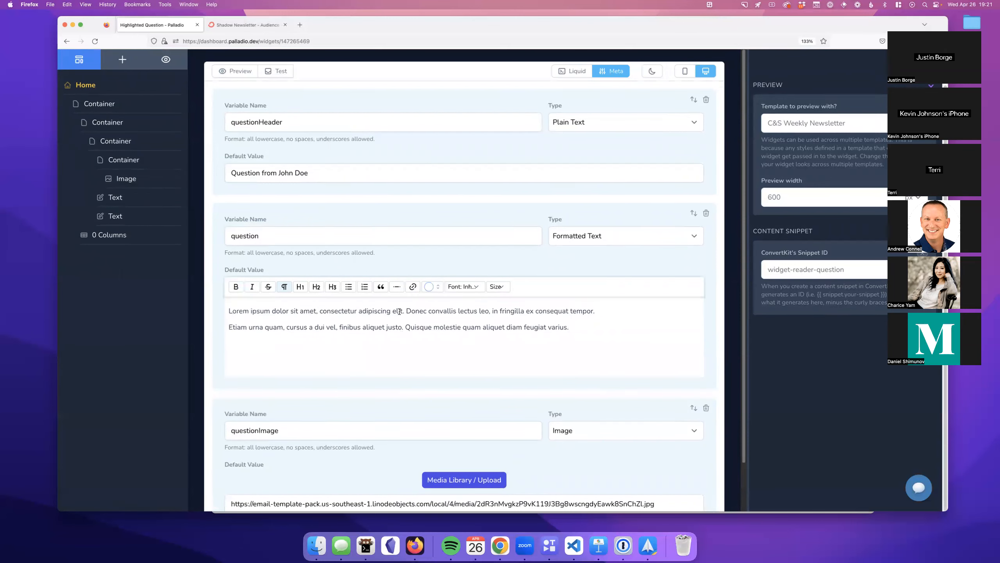
{"action": "left_click", "coordinate": [335, 164]}
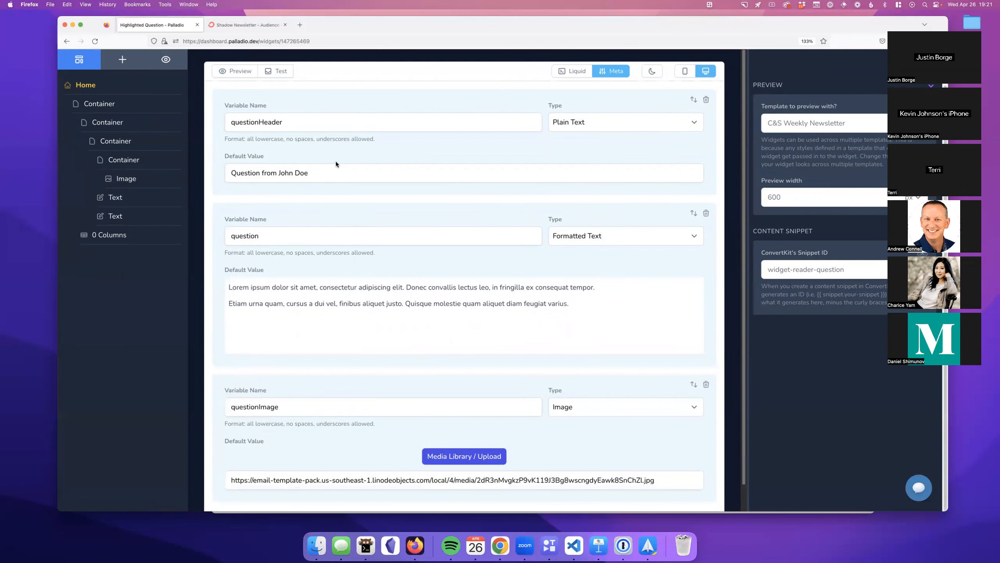
Step: Glance at the Use In Email options, close them, and show the rendered preview
{"action": "scroll", "coordinate": [343, 163], "scroll_direction": "up", "scroll_amount": 2}
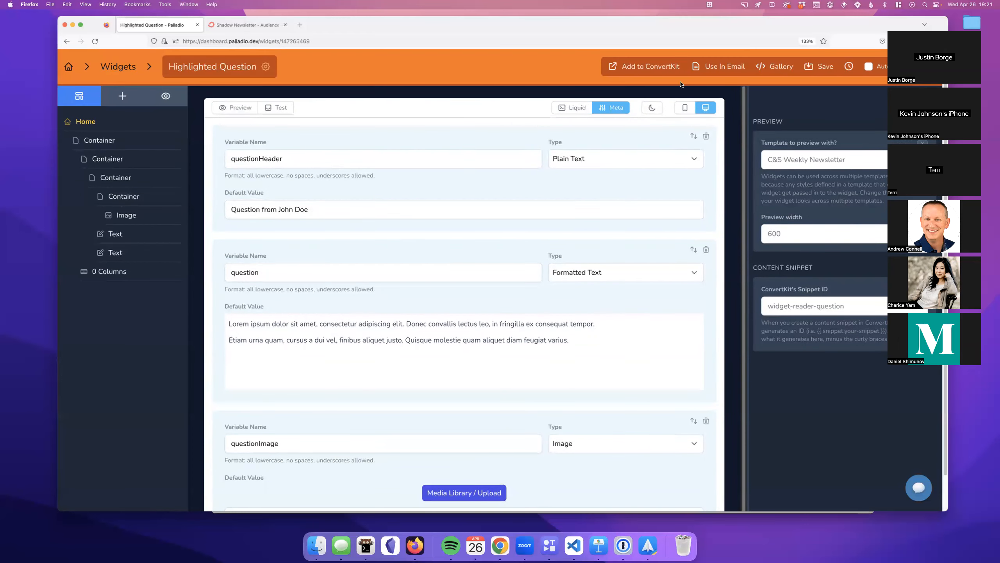
{"action": "left_click", "coordinate": [717, 66]}
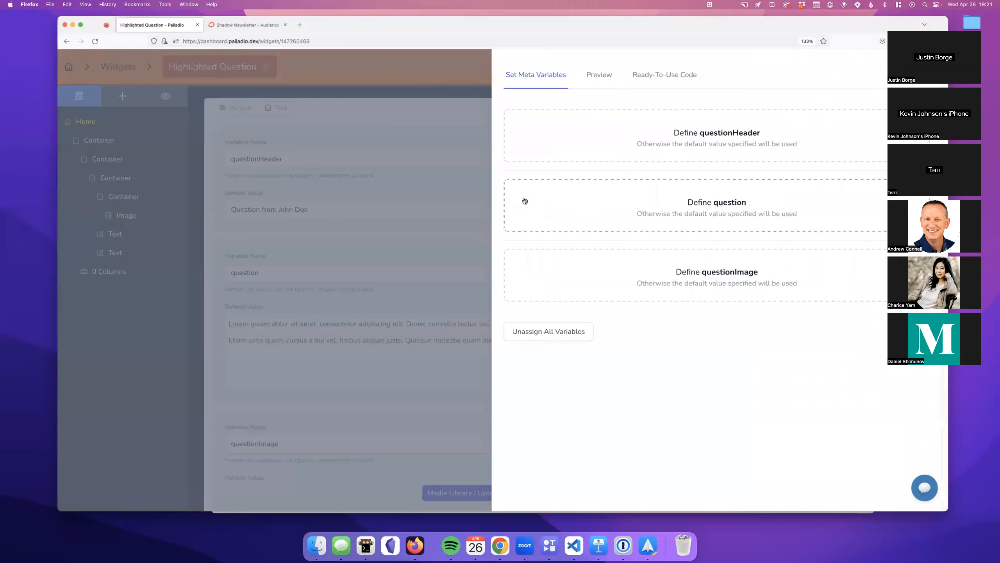
{"action": "left_click", "coordinate": [464, 187]}
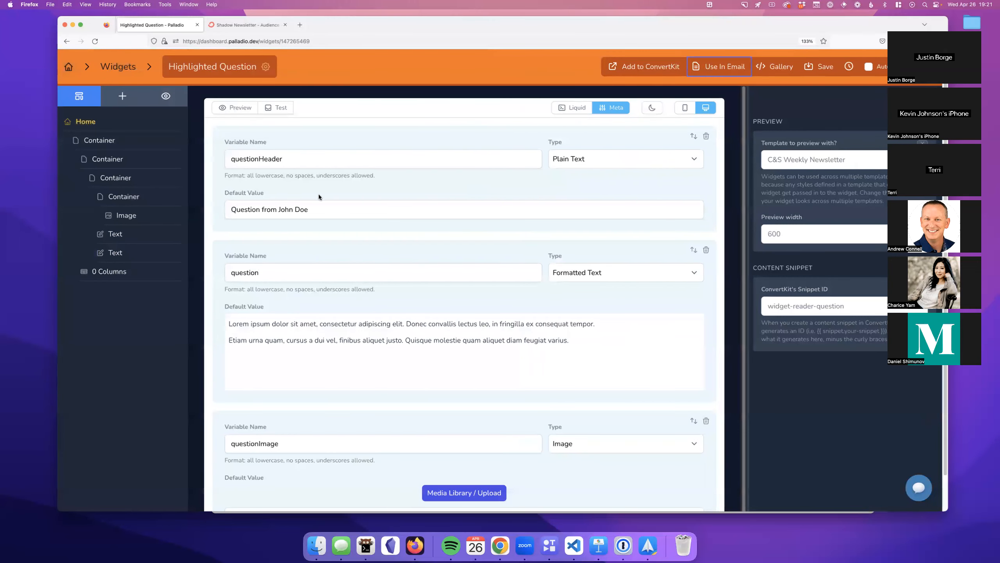
{"action": "scroll", "coordinate": [315, 208], "scroll_direction": "down", "scroll_amount": 3}
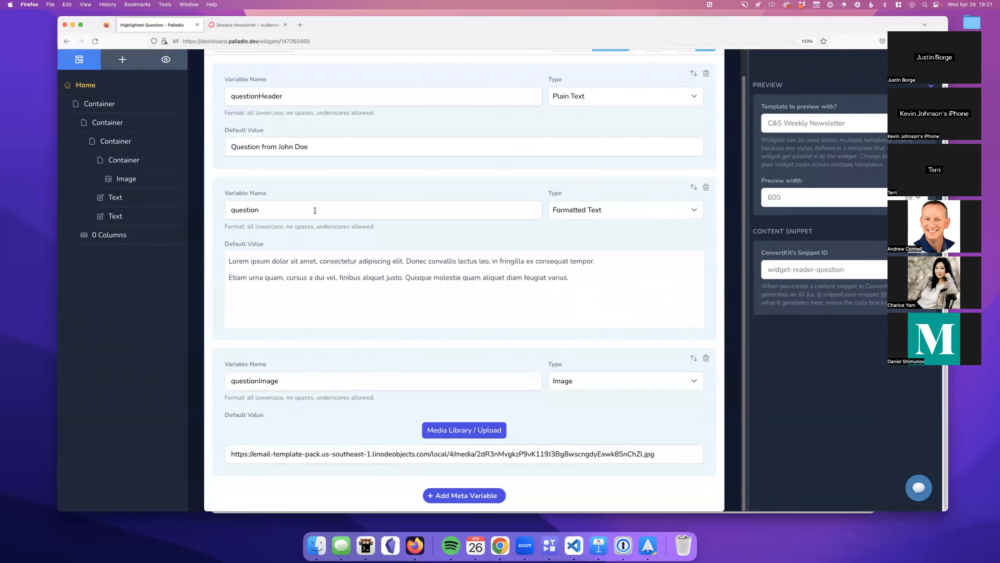
{"action": "scroll", "coordinate": [315, 211], "scroll_direction": "up", "scroll_amount": 1}
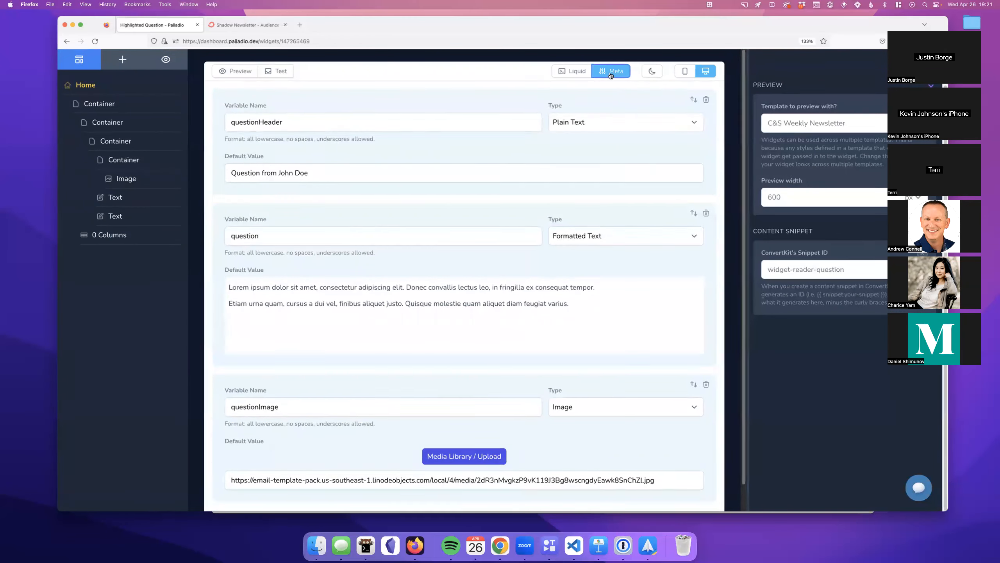
{"action": "left_click", "coordinate": [235, 71]}
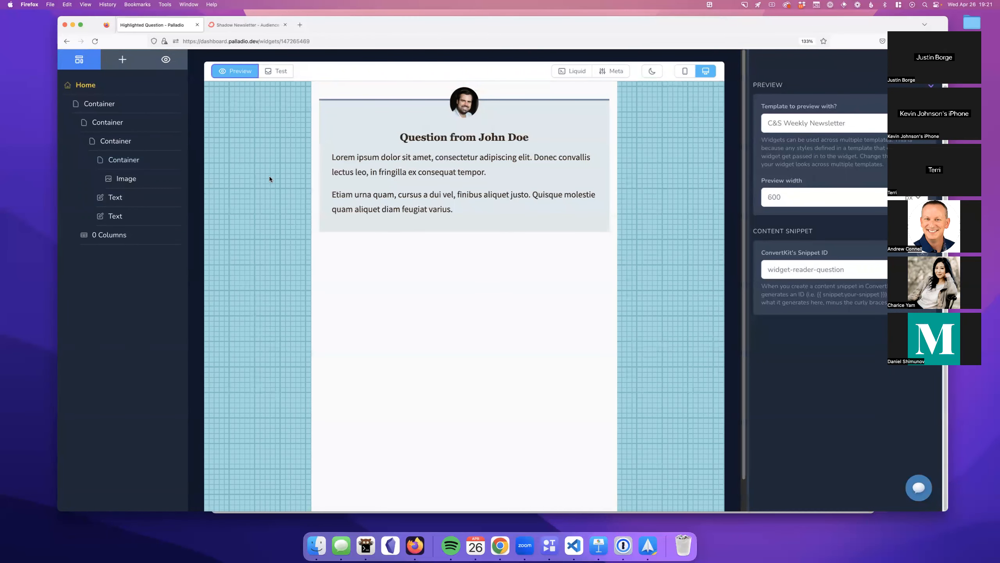
Step: Open ConvertKit's Broadcasts page in a new tab
{"action": "scroll", "coordinate": [345, 297], "scroll_direction": "up", "scroll_amount": 2}
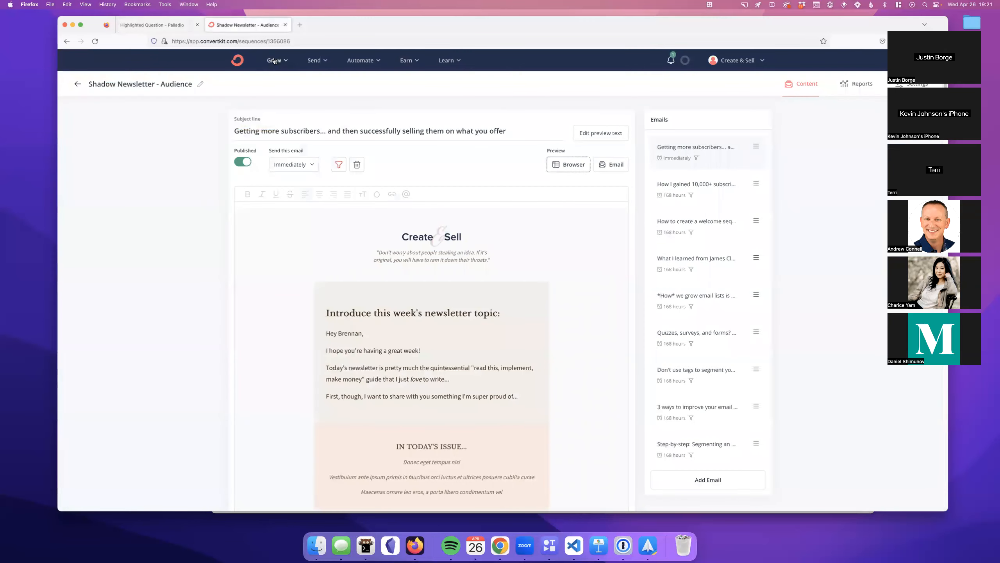
{"action": "left_click", "coordinate": [313, 60]}
{"action": "right_click", "coordinate": [335, 81]}
{"action": "left_click", "coordinate": [335, 81]}
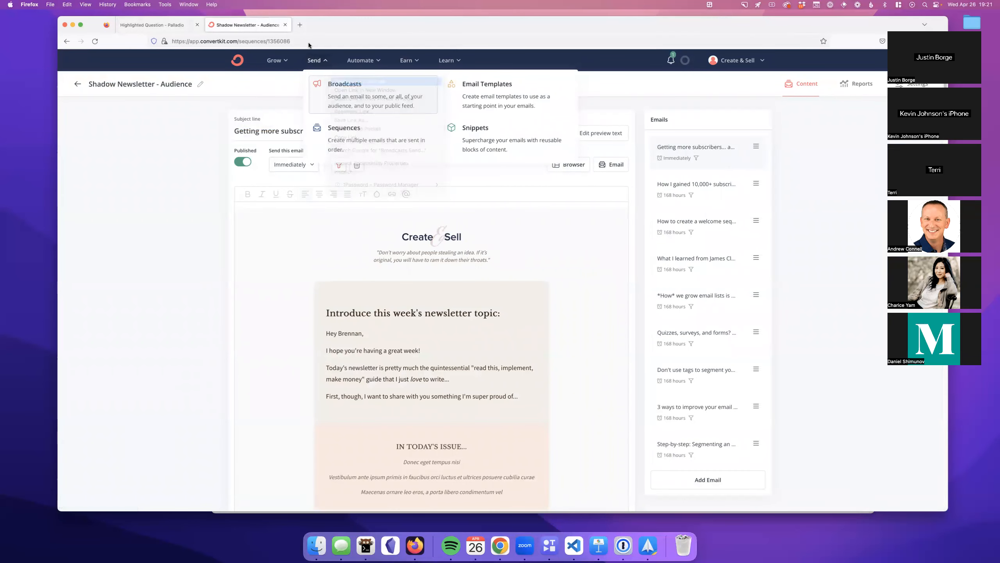
{"action": "left_click", "coordinate": [316, 28]}
Step: Start a new broadcast from the C&S Foundations - Weekly template, then return to the Palladio widget
{"action": "left_click", "coordinate": [729, 113]}
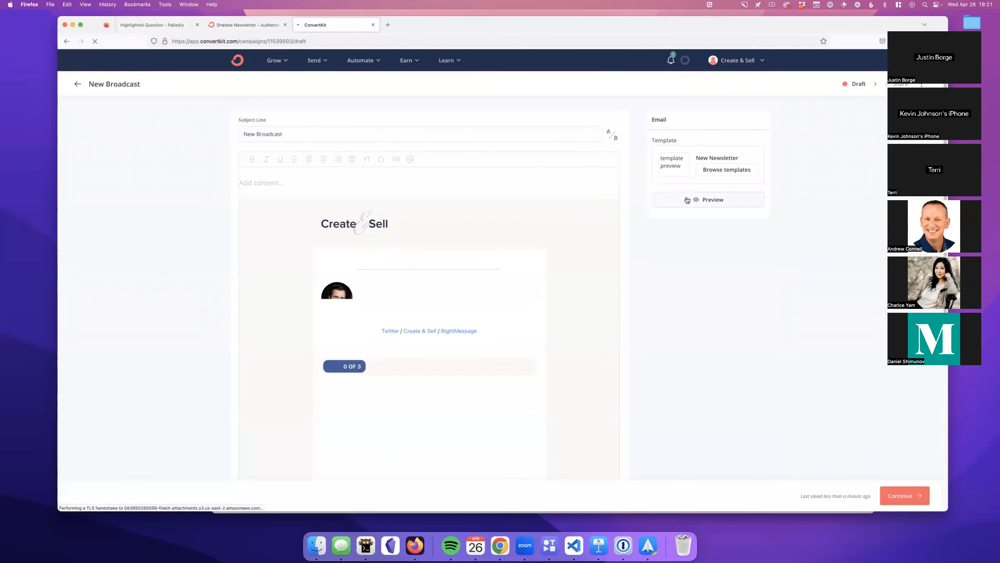
{"action": "left_click", "coordinate": [712, 173]}
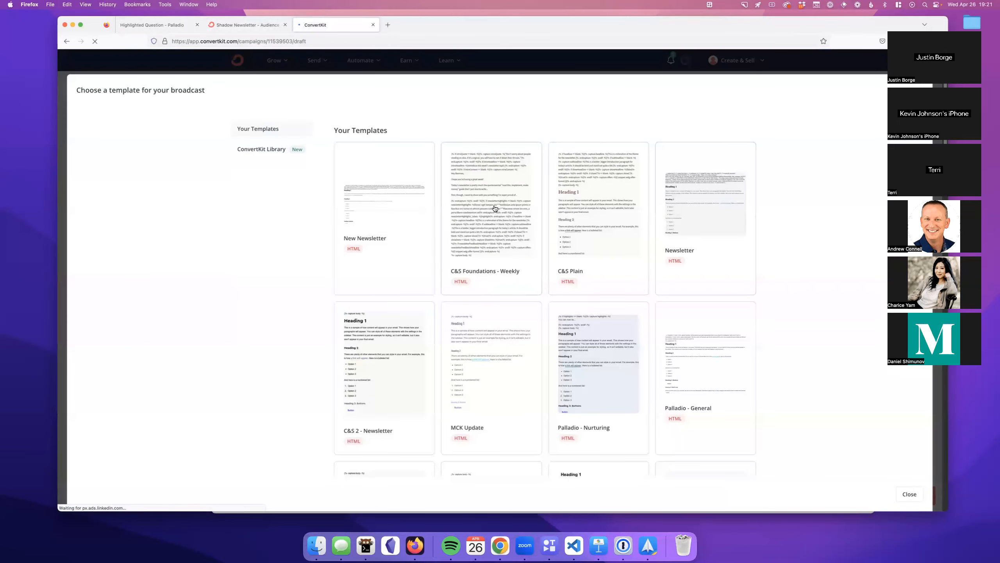
{"action": "left_click", "coordinate": [495, 208]}
{"action": "left_click", "coordinate": [253, 27]}
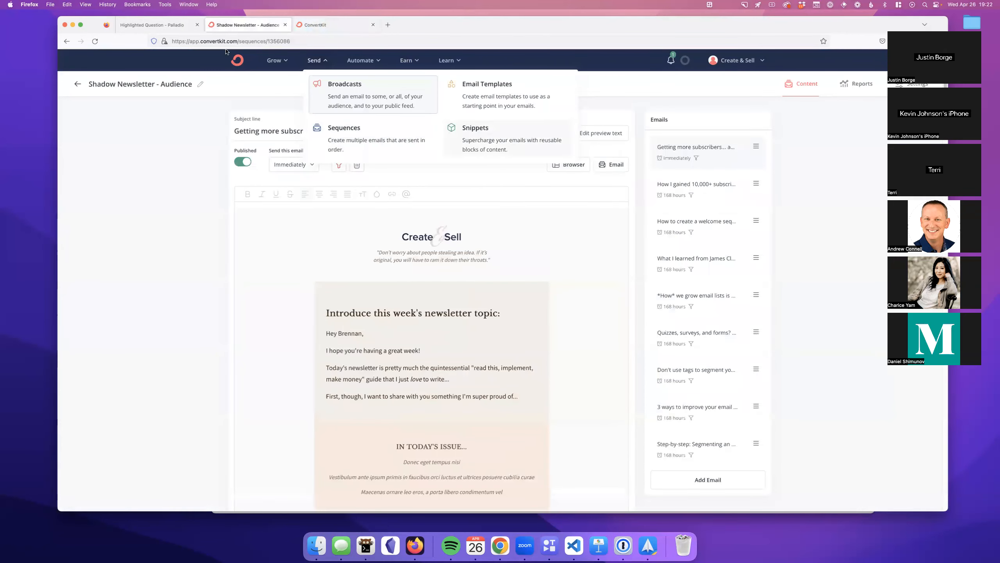
{"action": "left_click", "coordinate": [156, 28]}
{"action": "left_click", "coordinate": [704, 75]}
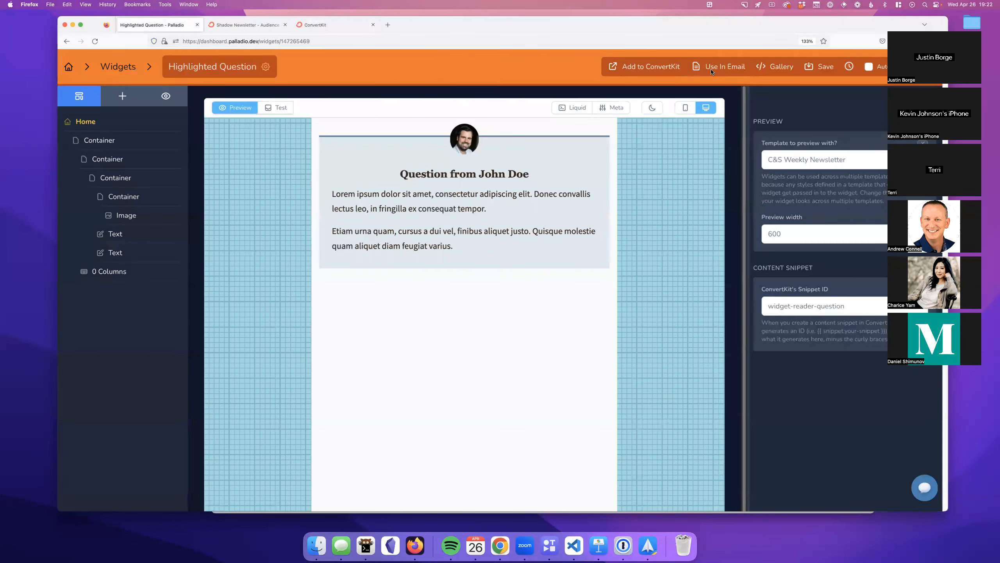
Step: Set questionHeader to 'Question from' plus a person's name, question to 'Content Snippet whitespacing is annoying It really is', and preview
{"action": "left_click", "coordinate": [661, 142]}
{"action": "left_click", "coordinate": [661, 144]}
{"action": "type", "text": "Question from "}
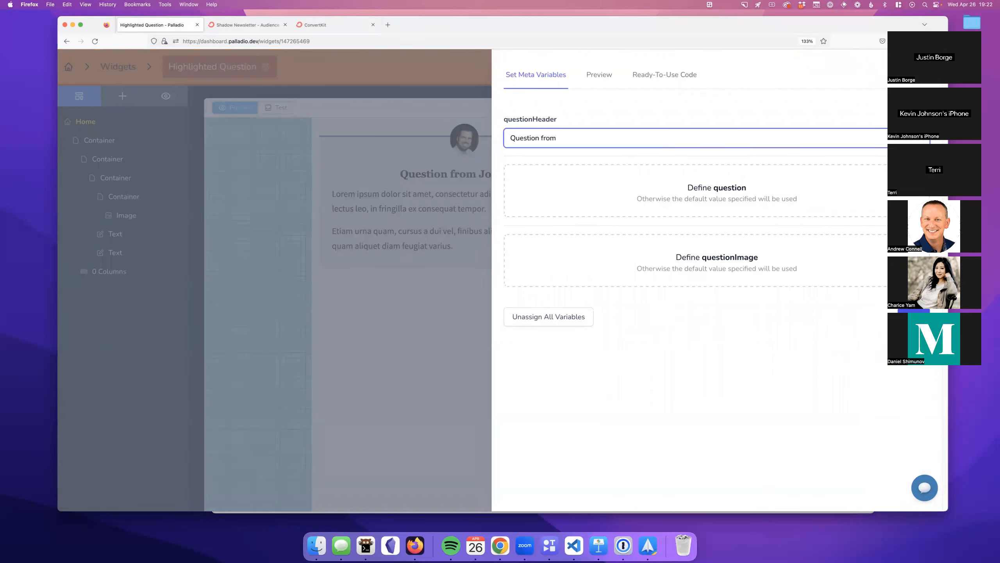
{"action": "left_click", "coordinate": [671, 173]}
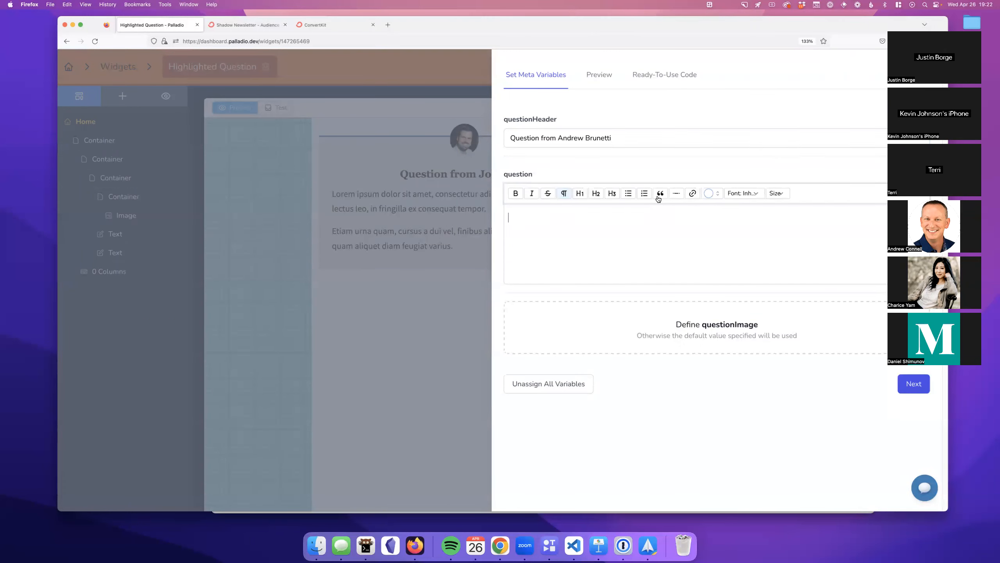
{"action": "type", "text": "Content Snippet whitespacing is annoying It really is"}
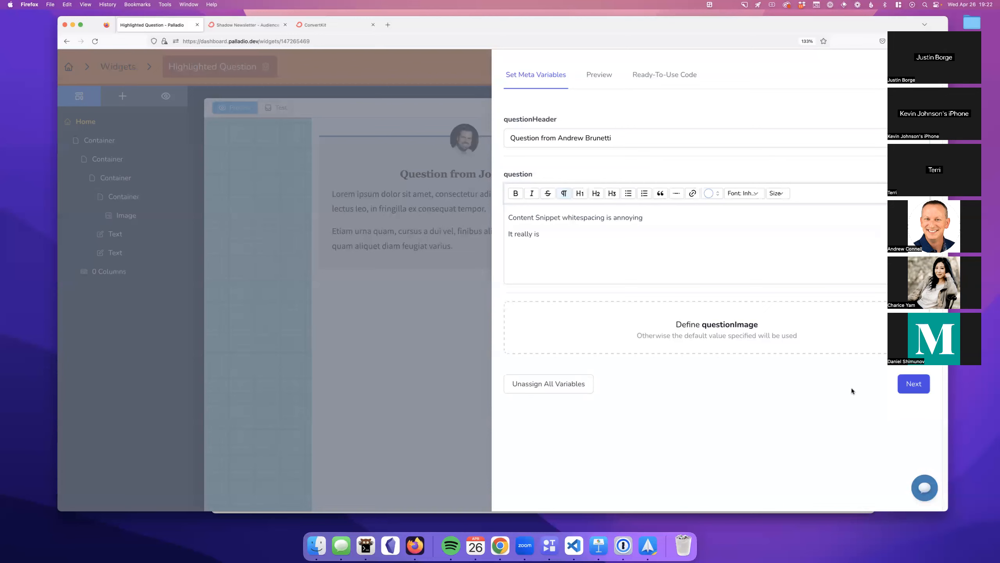
{"action": "left_click", "coordinate": [913, 384]}
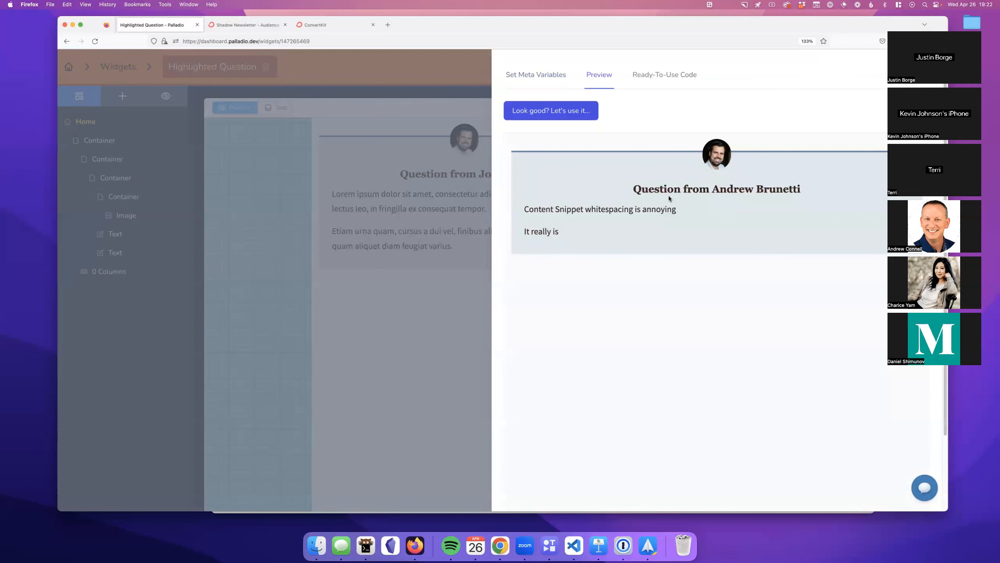
Step: Examine the ready-to-use Liquid code's questionHeader and question captures and snippet reference
{"action": "left_click", "coordinate": [588, 111]}
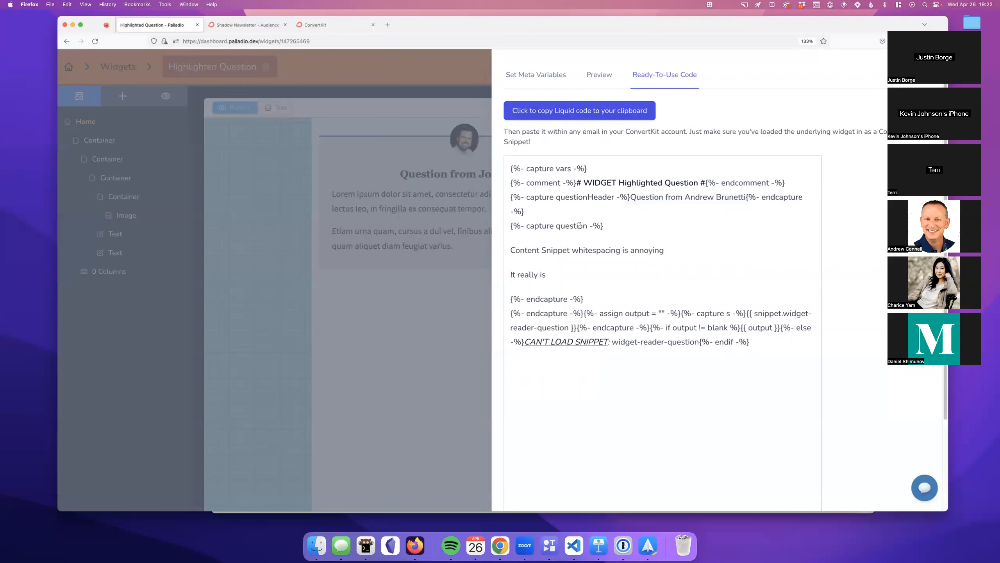
{"action": "left_click_drag", "start_coordinate": [539, 198], "coordinate": [601, 196]}
{"action": "double_click", "coordinate": [594, 202]}
{"action": "left_click", "coordinate": [568, 229]}
{"action": "double_click", "coordinate": [568, 229]}
{"action": "left_click_drag", "start_coordinate": [747, 313], "coordinate": [577, 327]}
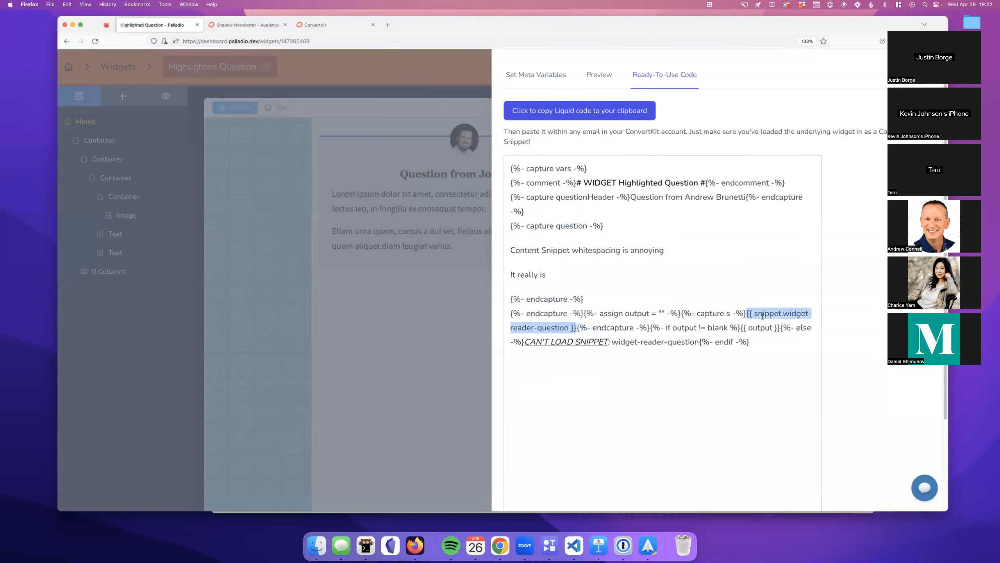
{"action": "left_click", "coordinate": [591, 331]}
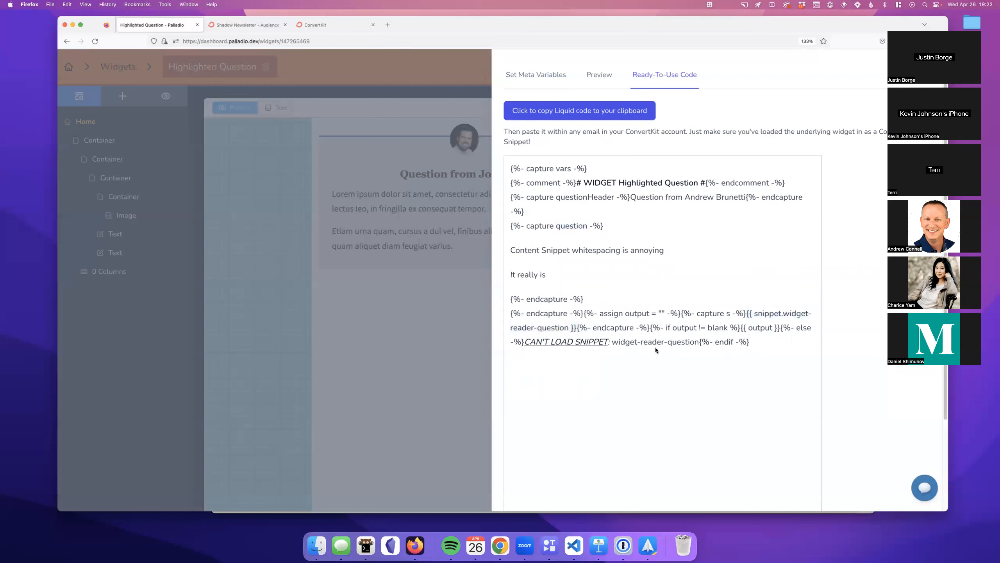
{"action": "left_click_drag", "start_coordinate": [684, 328], "coordinate": [728, 328]}
{"action": "left_click", "coordinate": [735, 328]}
Step: Copy the Liquid code to the clipboard and dismiss the confirmation alert
{"action": "left_click", "coordinate": [622, 118]}
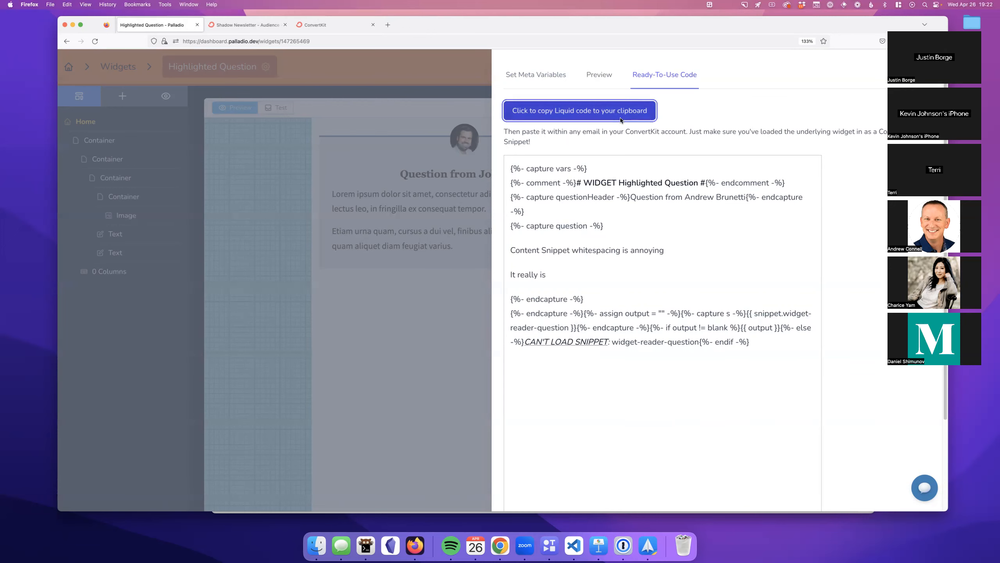
{"action": "left_click", "coordinate": [559, 293]}
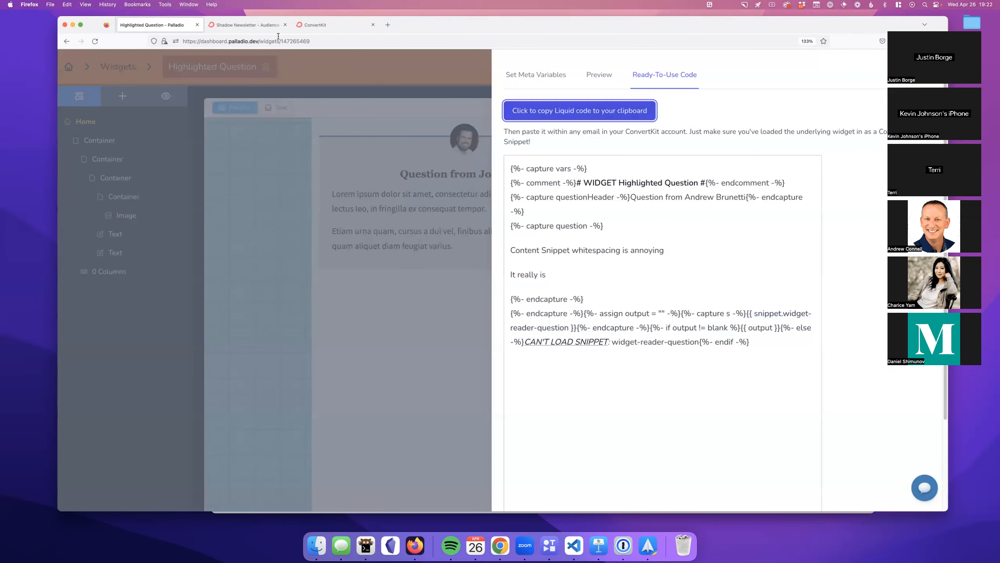
{"action": "left_click", "coordinate": [335, 25]}
{"action": "scroll", "coordinate": [394, 276], "scroll_direction": "down", "scroll_amount": 10}
Step: Paste the widget's Liquid code into the draft's empty line and check the email preview
{"action": "left_click", "coordinate": [331, 157]}
{"action": "key", "text": "super+v"}
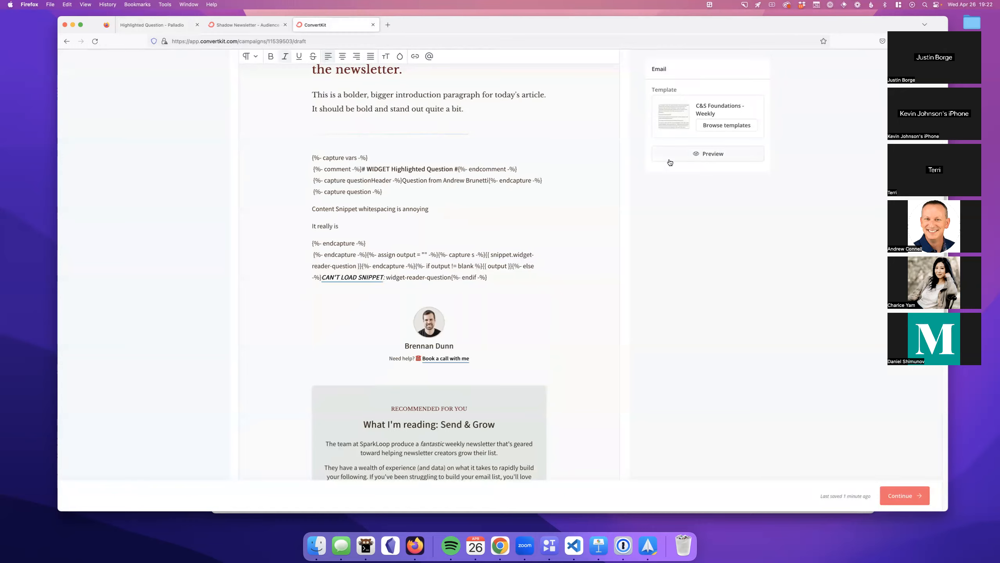
{"action": "left_click", "coordinate": [708, 153]}
{"action": "scroll", "coordinate": [569, 250], "scroll_direction": "down", "scroll_amount": 10}
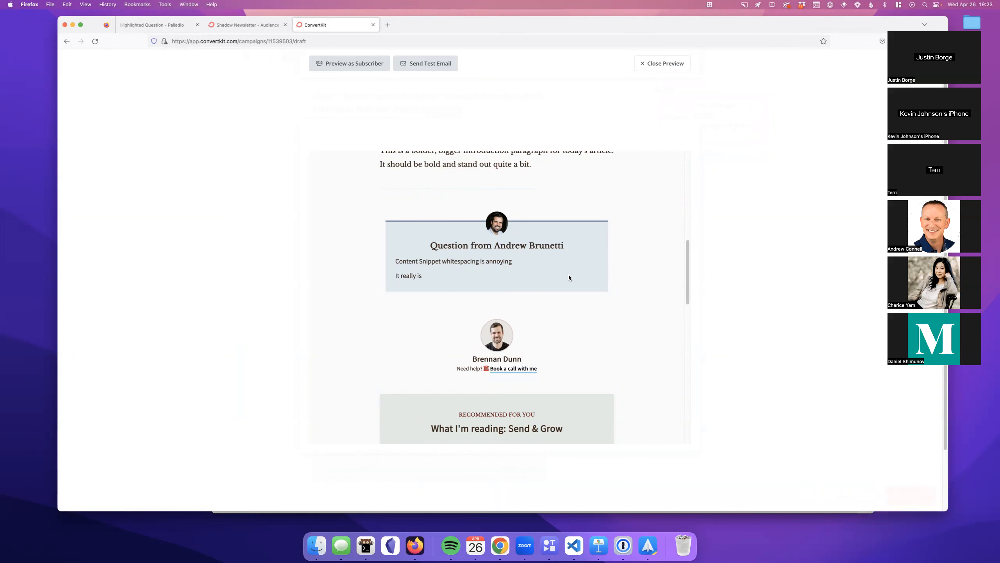
{"action": "left_click", "coordinate": [650, 70]}
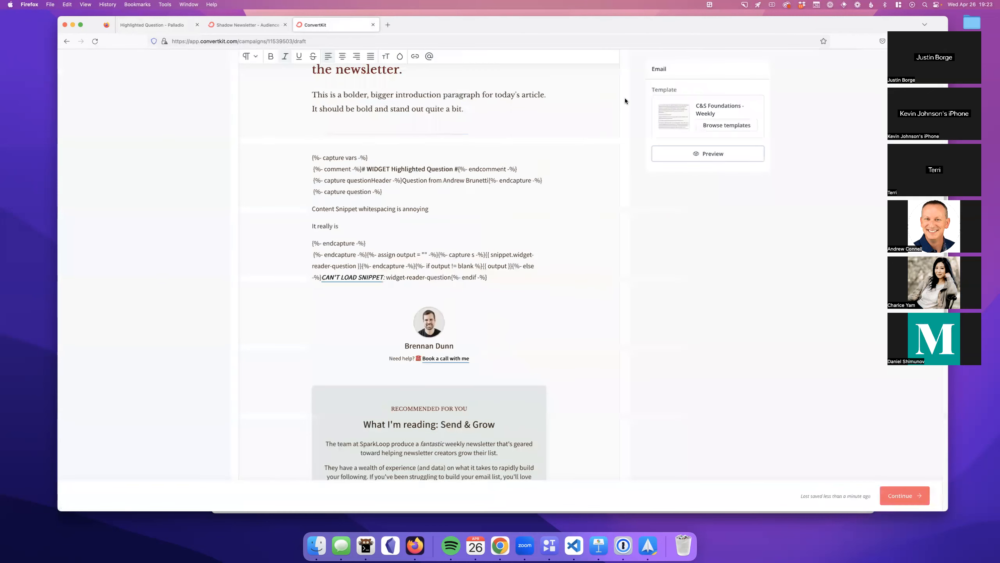
Step: Select the whole pasted snippet block and delete it
{"action": "mouse_move", "coordinate": [312, 157]}
{"action": "left_mouse_down"}
{"action": "mouse_move", "coordinate": [483, 267]}
{"action": "mouse_move", "coordinate": [313, 241]}
{"action": "mouse_move", "coordinate": [307, 163]}
{"action": "left_mouse_up"}
{"action": "left_click", "coordinate": [486, 271]}
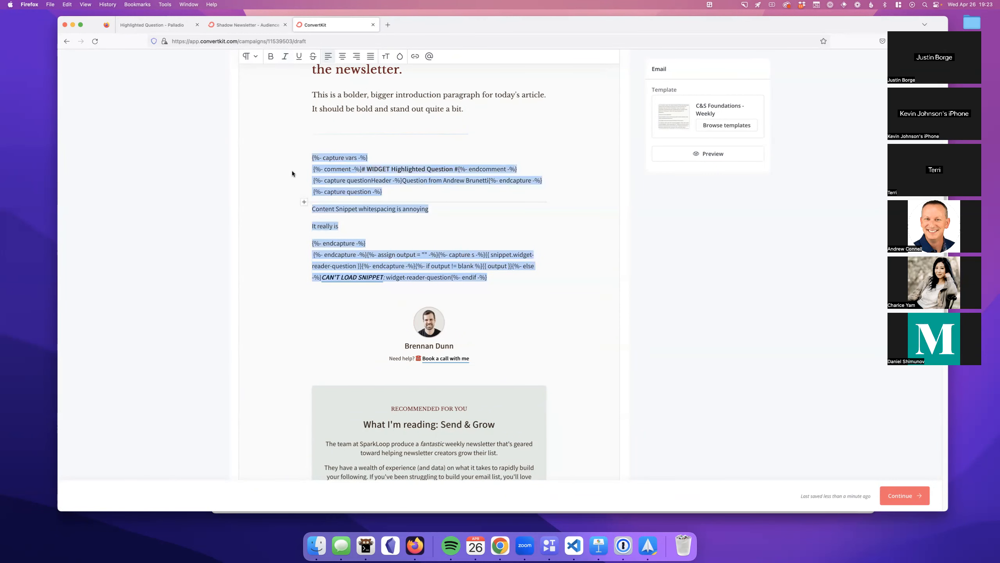
{"action": "key", "text": "BackSpace"}
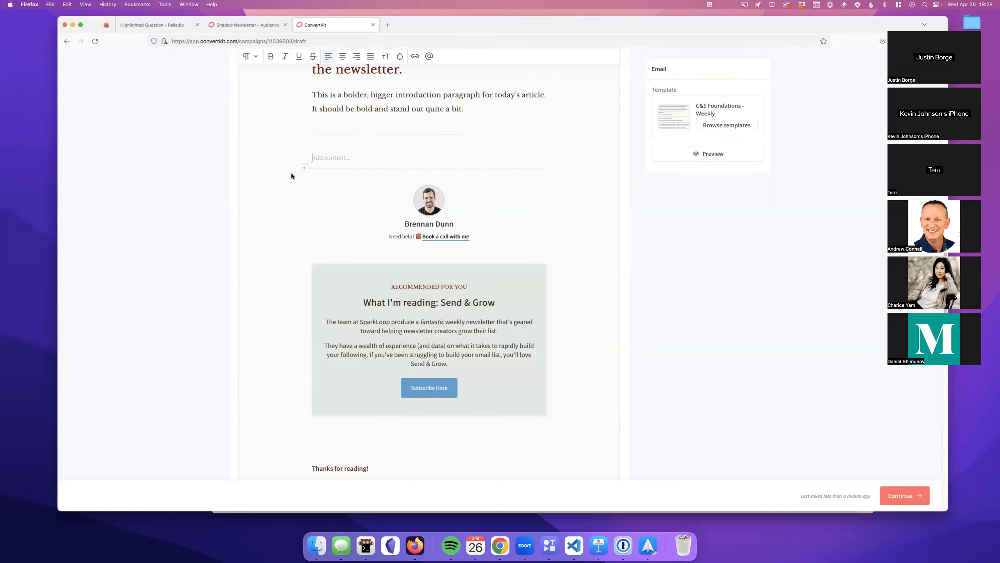
Step: Search the launcher's saved snippets, then close the search without pasting anything
{"action": "key", "text": "alt+space"}
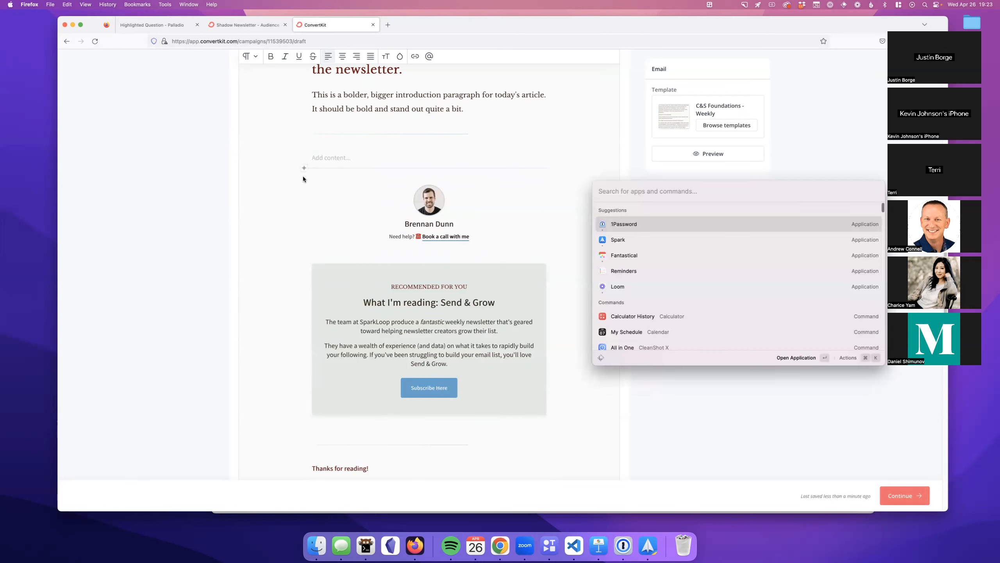
{"action": "left_click", "coordinate": [600, 358]}
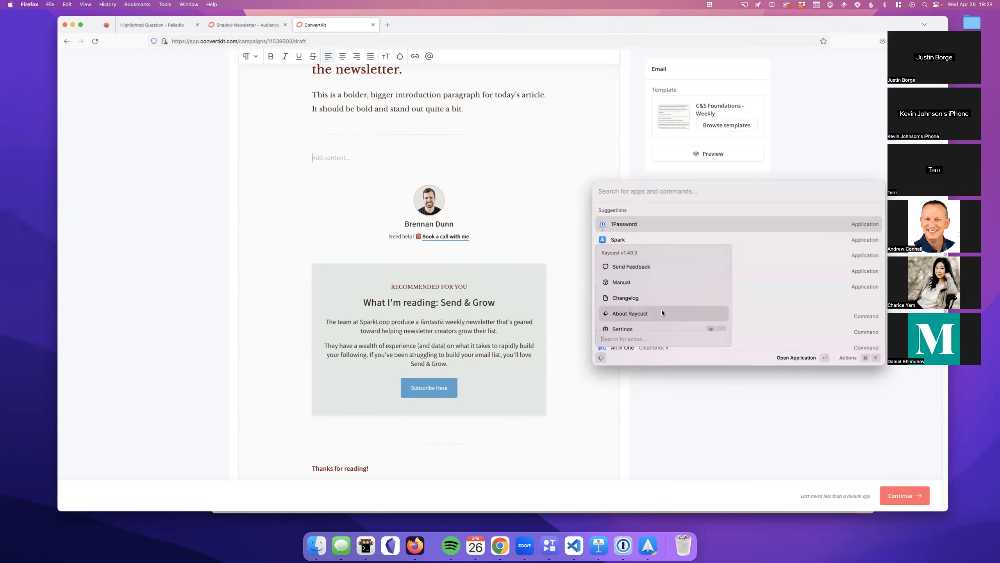
{"action": "scroll", "coordinate": [661, 311], "scroll_direction": "down", "scroll_amount": 1}
{"action": "type", "text": "sni"}
{"action": "key", "text": "Escape"}
{"action": "type", "text": "snippet"}
{"action": "key", "text": "Down"}
{"action": "key", "text": "Return"}
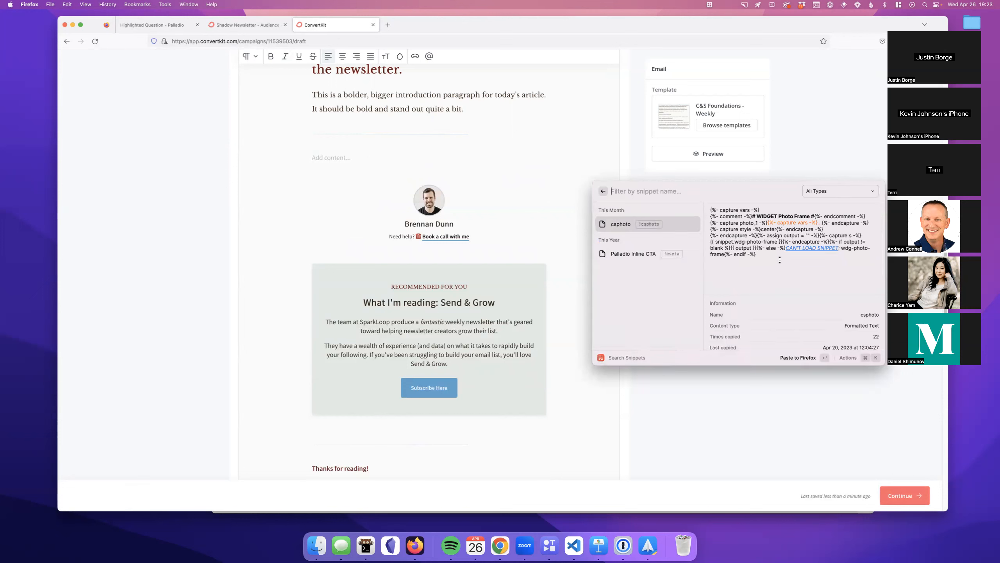
{"action": "key", "text": "Escape"}
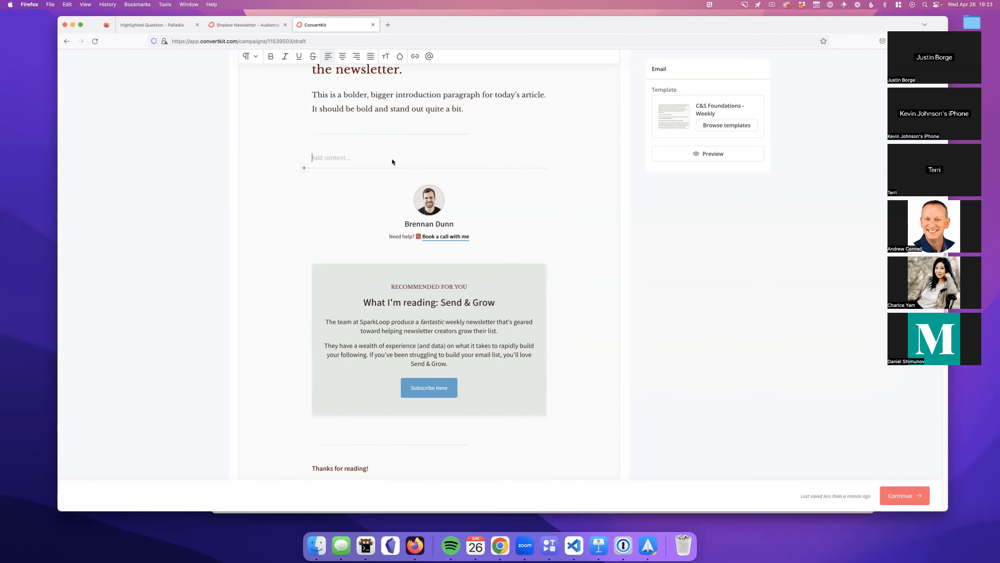
Step: Insert the laptop photo into the empty line and preview the email
{"action": "left_click", "coordinate": [303, 169]}
{"action": "left_click", "coordinate": [334, 193]}
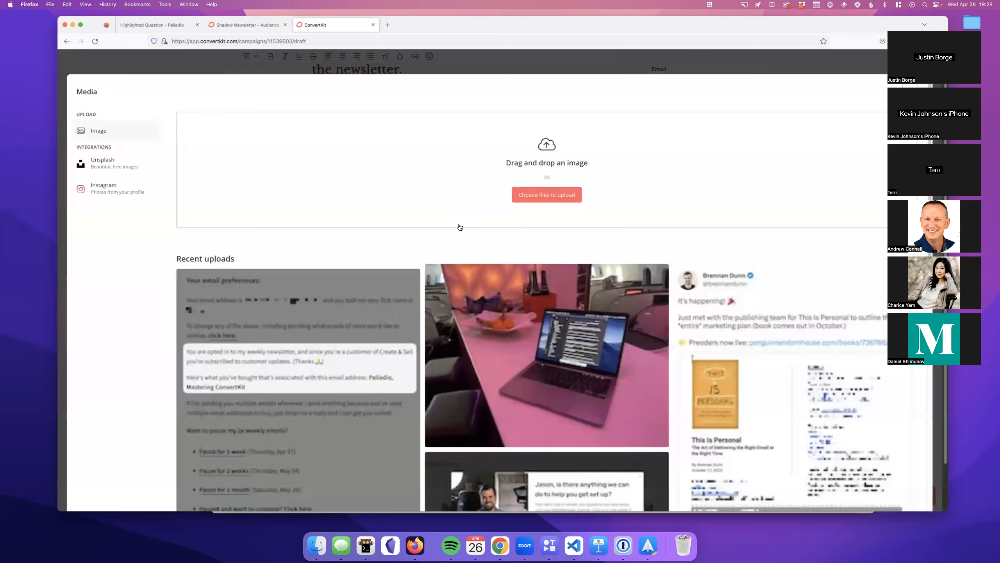
{"action": "key", "text": "Escape"}
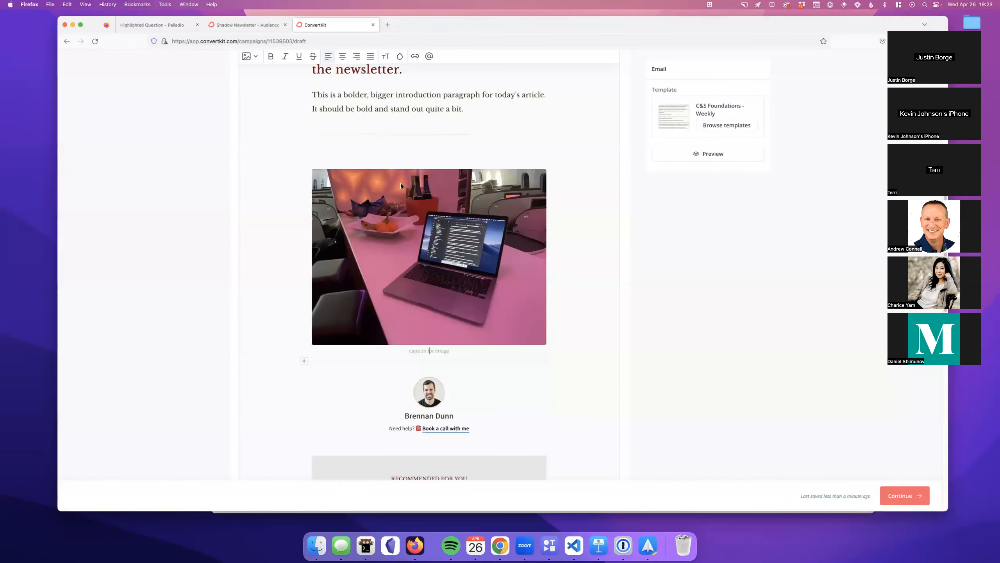
{"action": "left_click", "coordinate": [709, 155]}
{"action": "scroll", "coordinate": [564, 296], "scroll_direction": "down", "scroll_amount": 5}
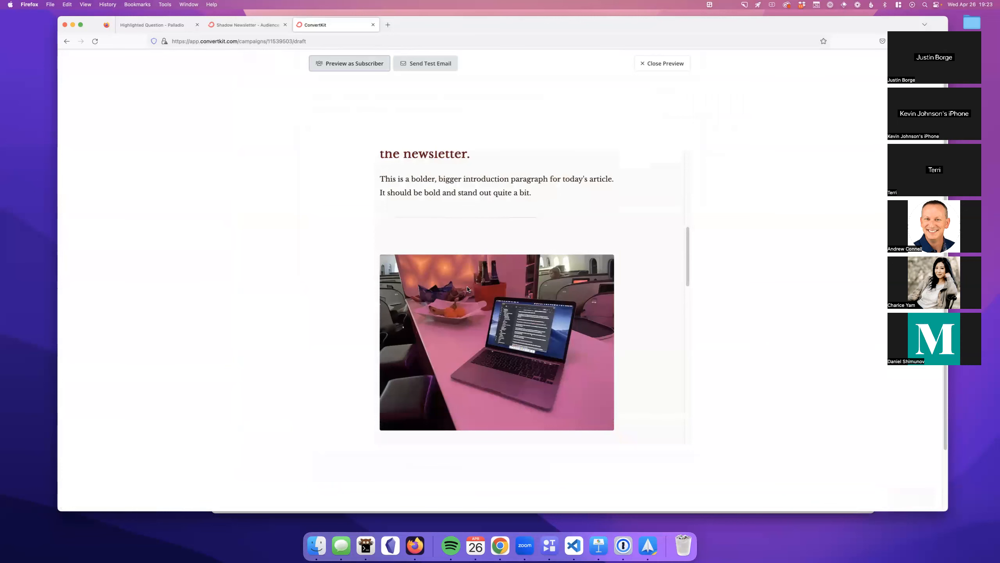
{"action": "left_click", "coordinate": [658, 63]}
{"action": "scroll", "coordinate": [528, 246], "scroll_direction": "up", "scroll_amount": 2}
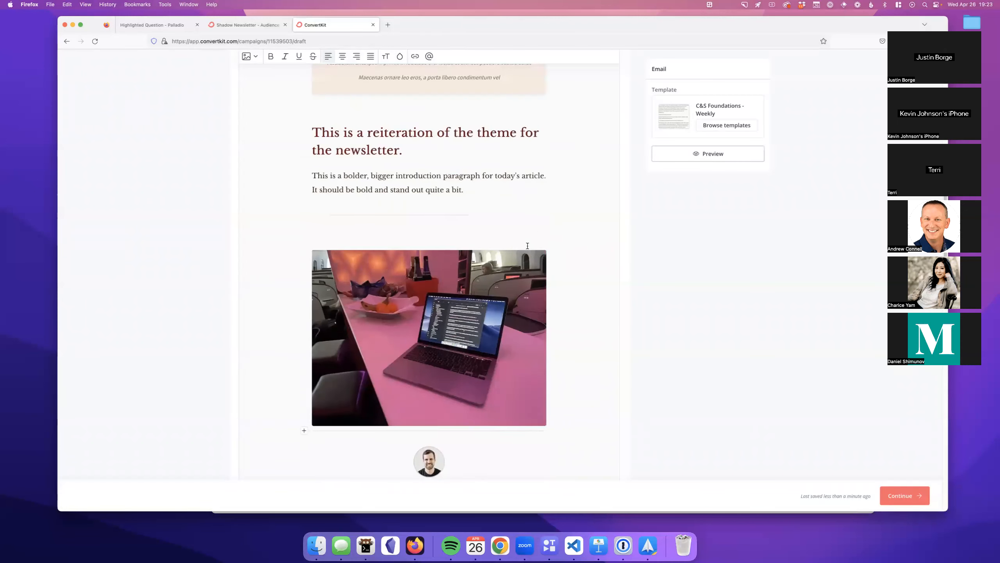
Step: Expand the !csphoto snippet above the laptop photo to insert the Photo Frame code
{"action": "right_click", "coordinate": [411, 302]}
{"action": "left_click", "coordinate": [390, 252]}
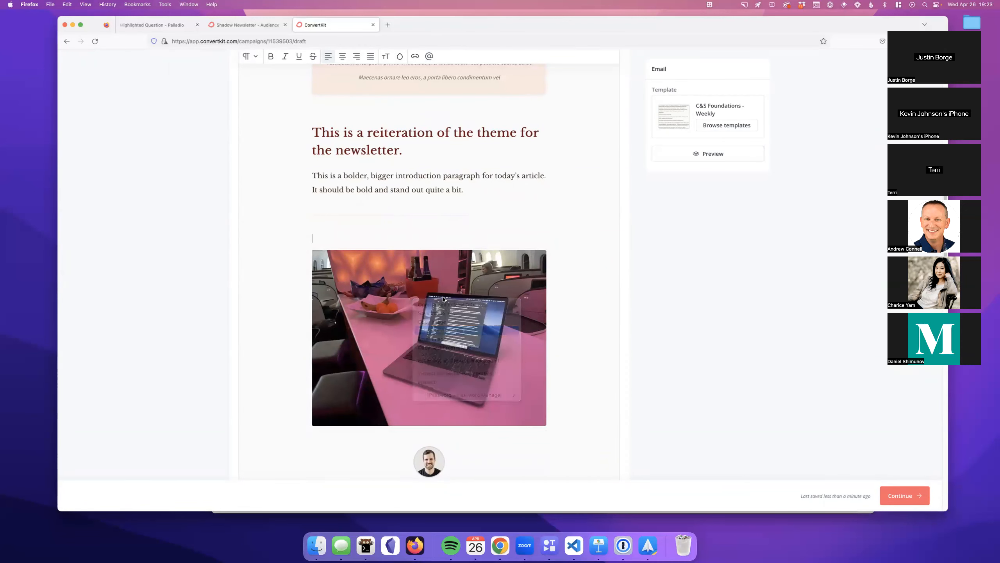
{"action": "type", "text": "!"}
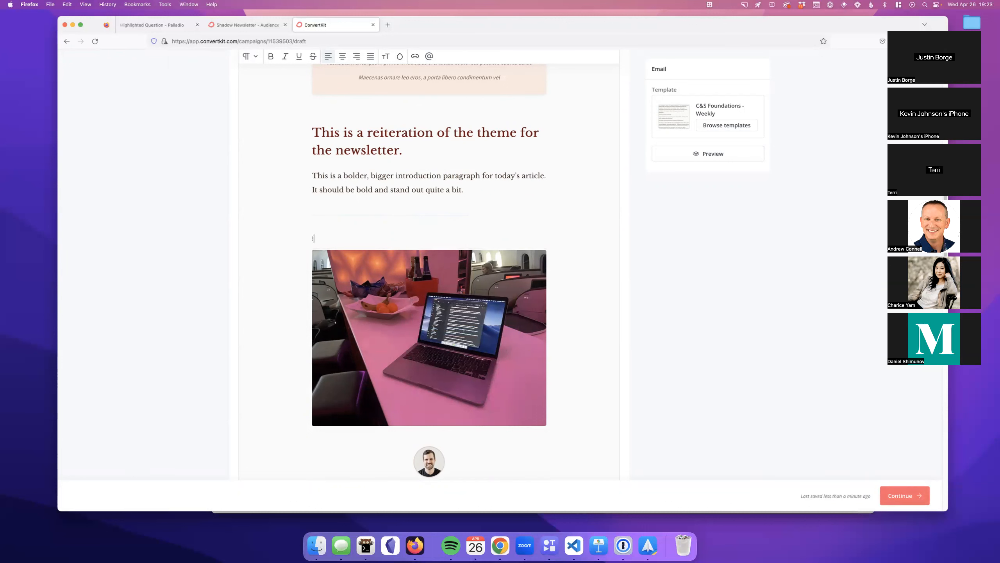
{"action": "type", "text": "csphoto-frame }}{%- endcapture -%}{%- if output"}
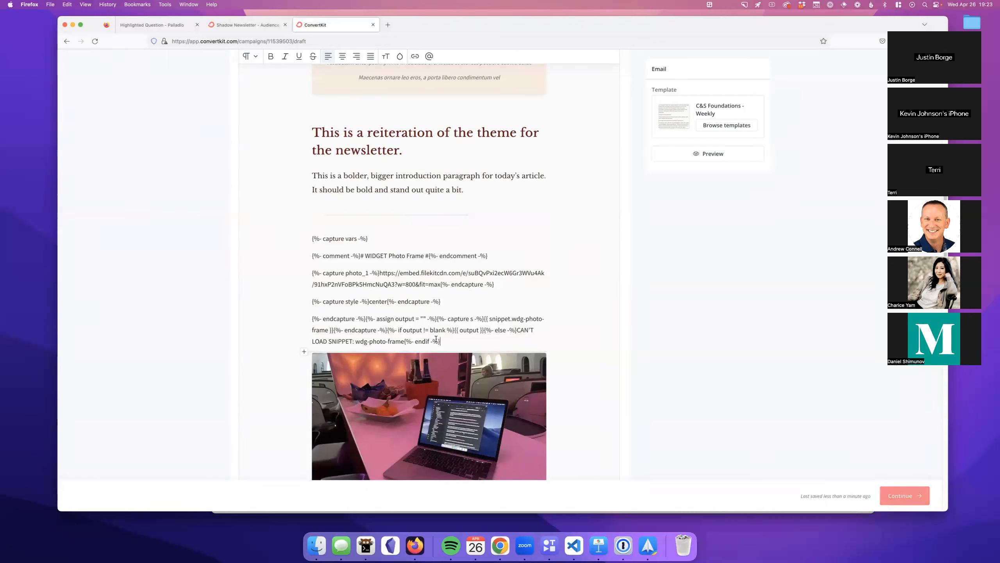
{"action": "left_click_drag", "start_coordinate": [440, 341], "coordinate": [252, 239]}
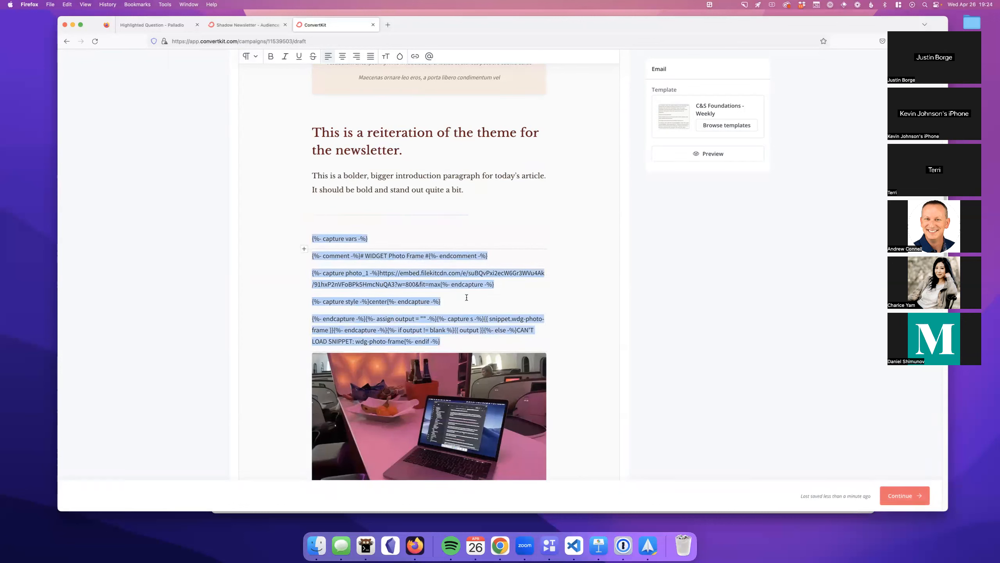
{"action": "left_click", "coordinate": [409, 321]}
{"action": "left_click_drag", "start_coordinate": [380, 273], "coordinate": [408, 285]}
Step: Delete the laptop photo, preview the email with the Photo Frame widget, then return to Palladio
{"action": "left_click", "coordinate": [442, 393]}
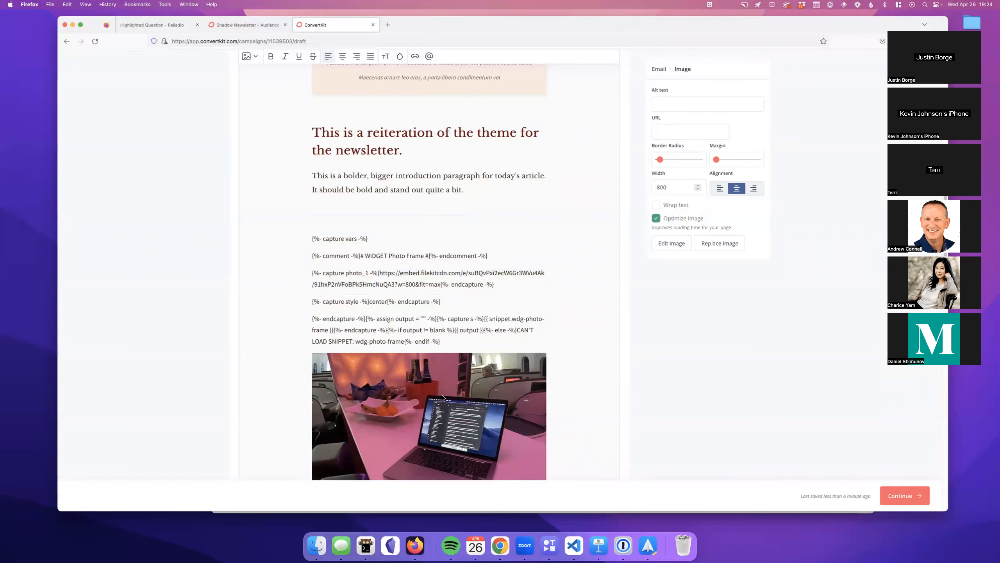
{"action": "key", "text": "BackSpace"}
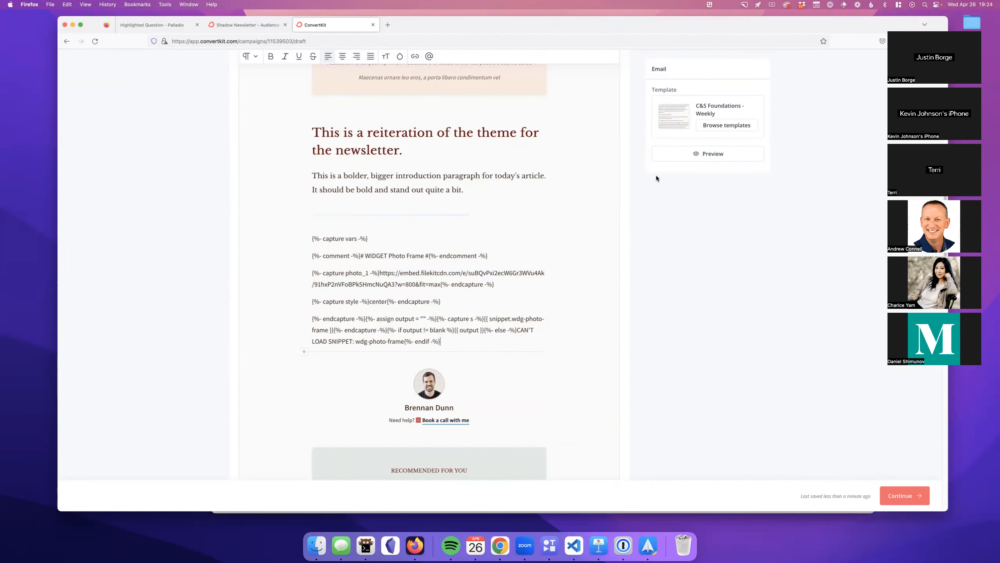
{"action": "left_click", "coordinate": [686, 156]}
{"action": "scroll", "coordinate": [608, 272], "scroll_direction": "down", "scroll_amount": 10}
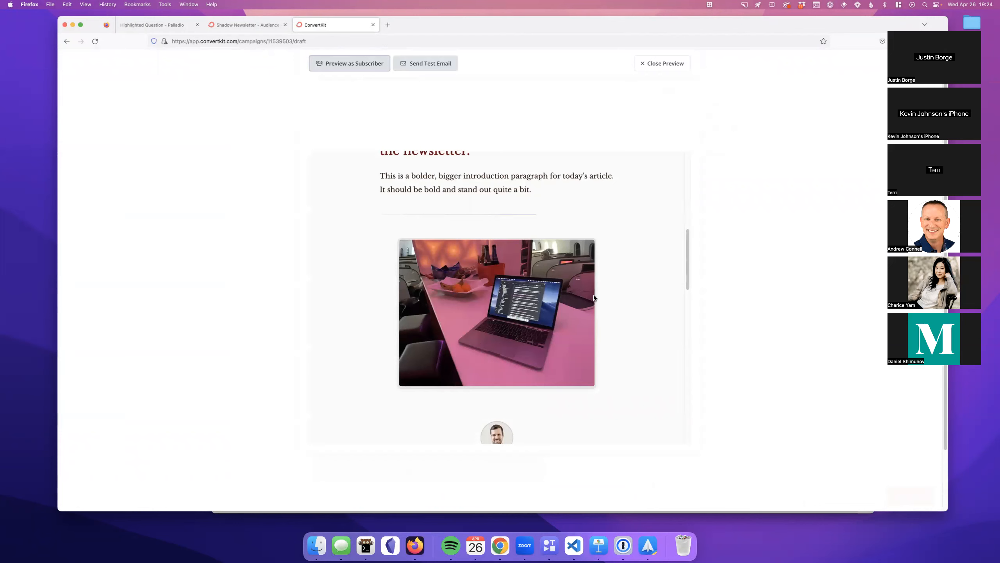
{"action": "scroll", "coordinate": [576, 309], "scroll_direction": "up", "scroll_amount": 1}
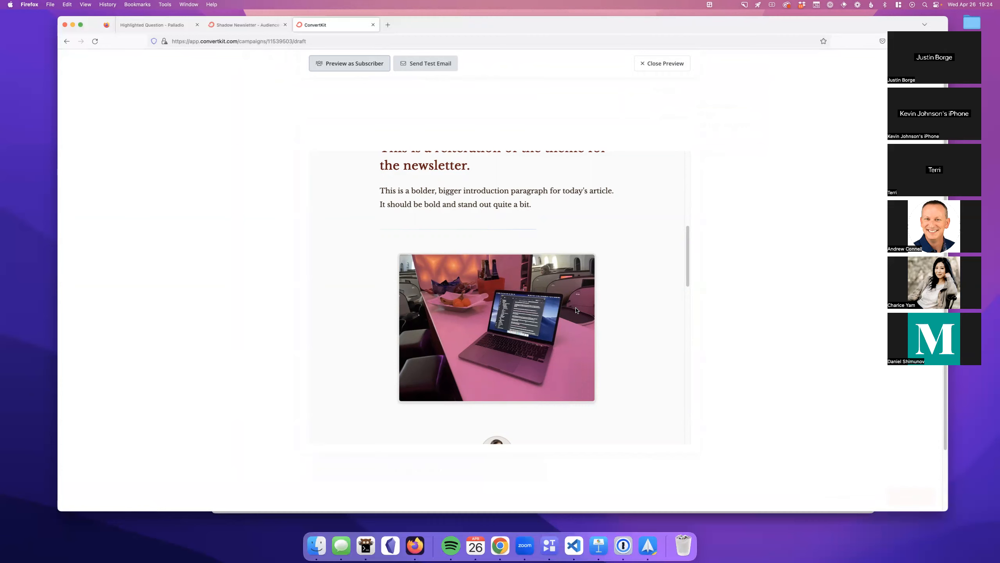
{"action": "left_click", "coordinate": [647, 64]}
{"action": "left_click", "coordinate": [150, 26]}
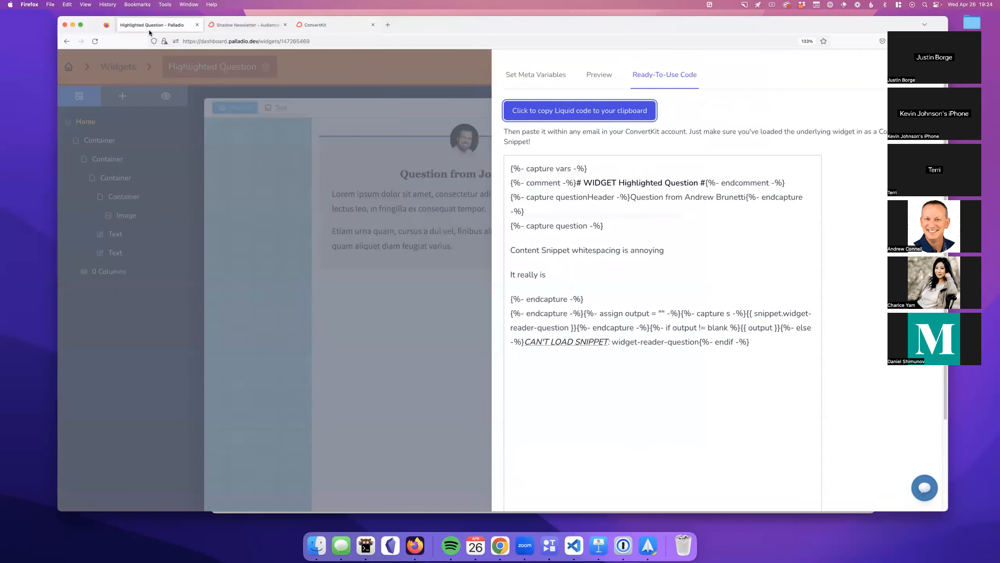
Step: Close the Ready-To-Use Code panel via the dimmed overlay and raise the system volume
{"action": "left_click", "coordinate": [304, 233]}
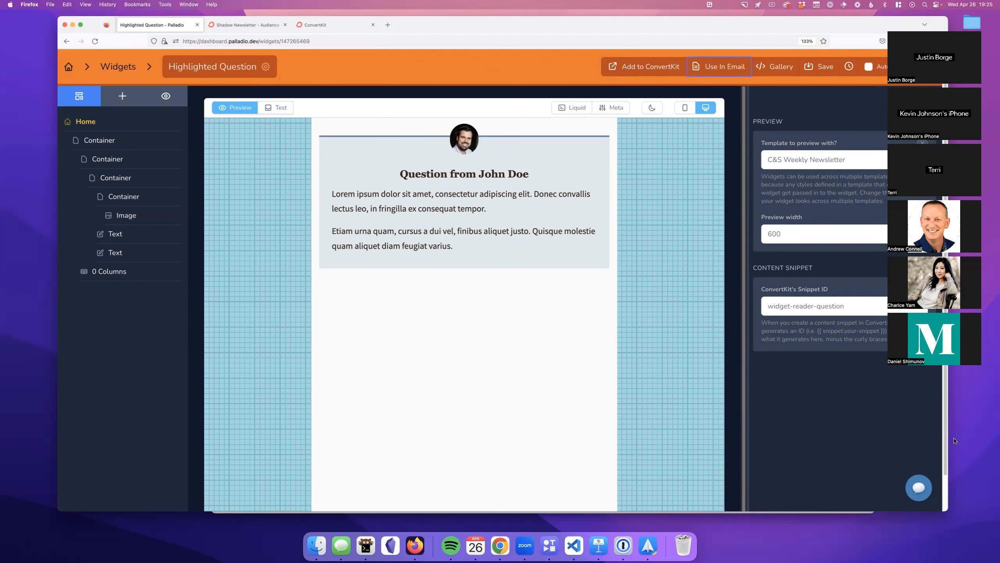
{"action": "left_click", "coordinate": [626, 370]}
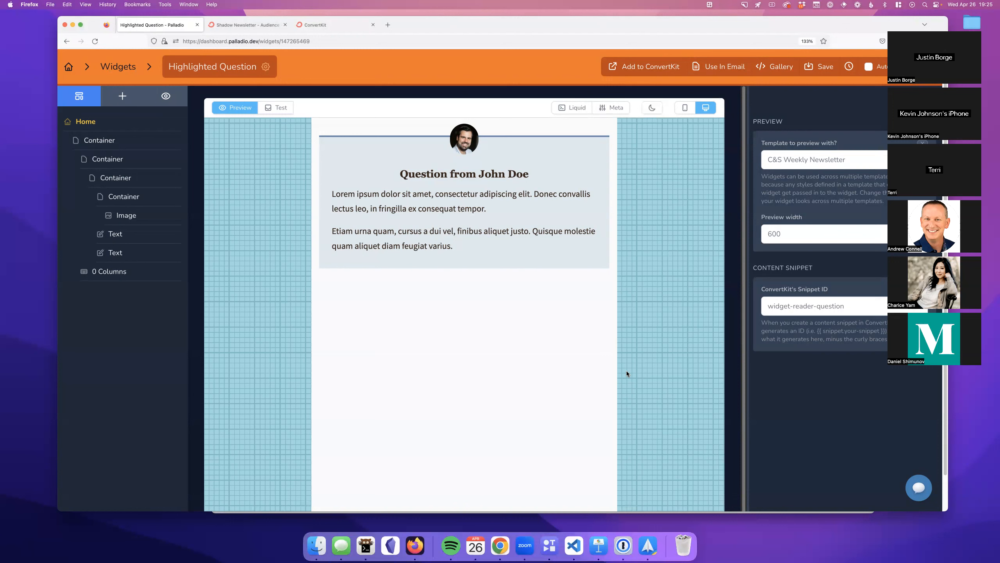
{"action": "key", "text": "XF86AudioRaiseVolume"}
Step: Type five lines of filler text above the Photo Frame code in the ConvertKit draft
{"action": "left_click", "coordinate": [327, 25]}
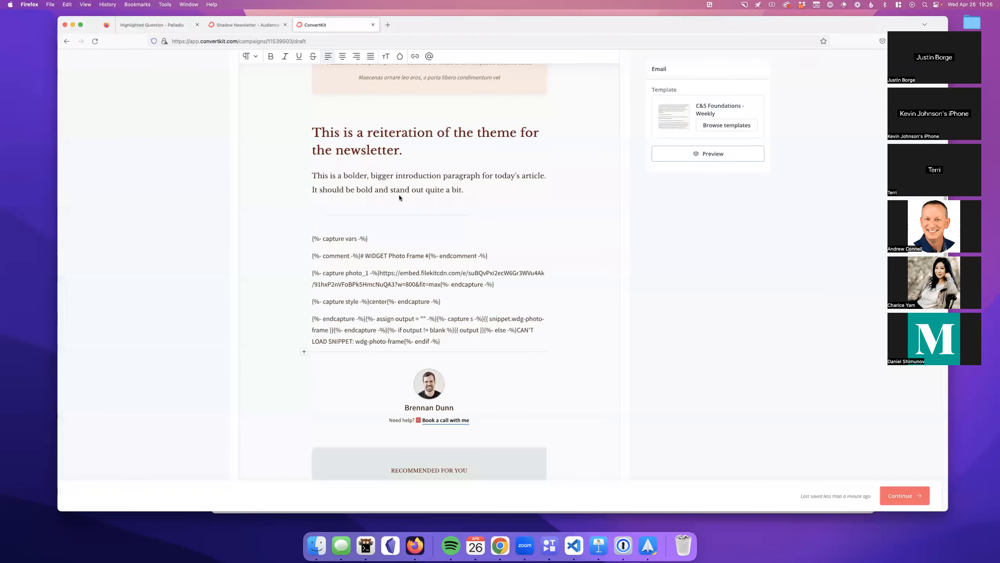
{"action": "left_click", "coordinate": [397, 238]}
{"action": "type", "text": "asfdadsfadfsadsf"}
{"action": "key", "text": "Return"}
{"action": "type", "text": "adsfadsf"}
{"action": "key", "text": "Return"}
{"action": "type", "text": "adsf"}
{"action": "key", "text": "Return"}
{"action": "type", "text": "adsf dafs"}
{"action": "key", "text": "Return"}
{"action": "key", "text": "Return"}
{"action": "type", "text": "adfs"}
Step: Add three filler lines below the widget code, then return to Palladio
{"action": "scroll", "coordinate": [429, 241], "scroll_direction": "down", "scroll_amount": 2}
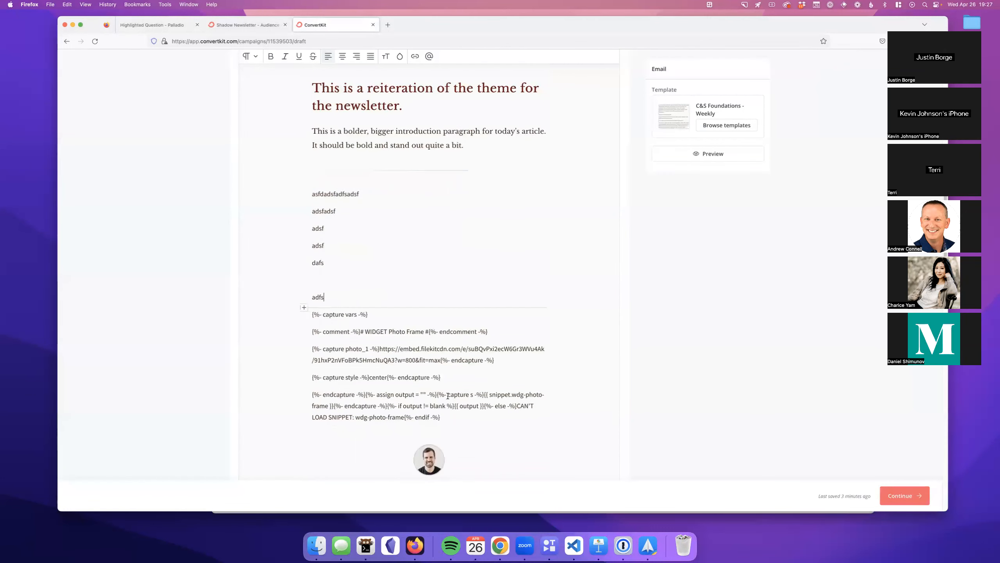
{"action": "left_click", "coordinate": [483, 418]}
{"action": "key", "text": "Return"}
{"action": "type", "text": "asfdadsfafds"}
{"action": "key", "text": "Return"}
{"action": "type", "text": "asdfdaf"}
{"action": "key", "text": "Return"}
{"action": "type", "text": "sadsf"}
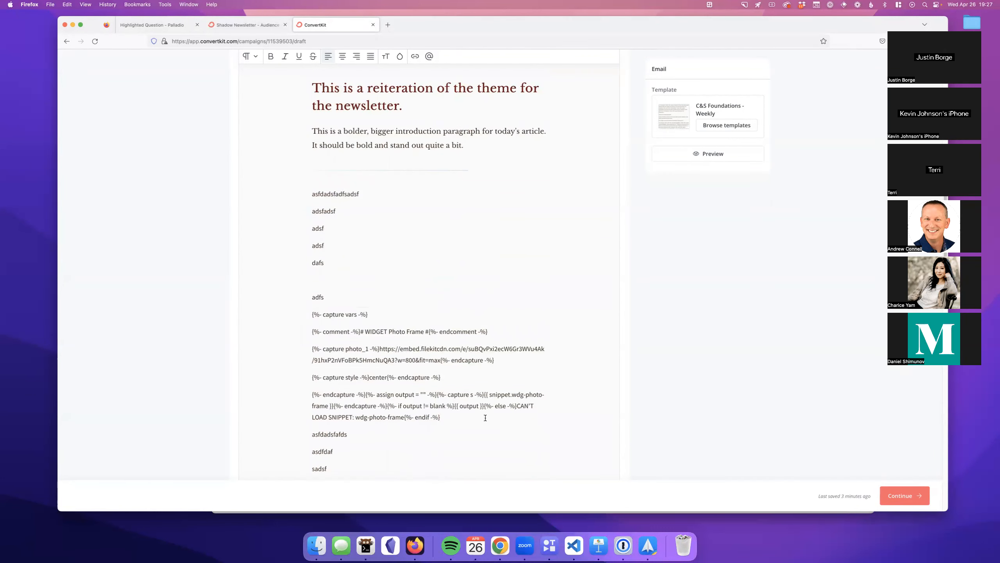
{"action": "scroll", "coordinate": [485, 418], "scroll_direction": "down", "scroll_amount": 4}
{"action": "left_click", "coordinate": [158, 25]}
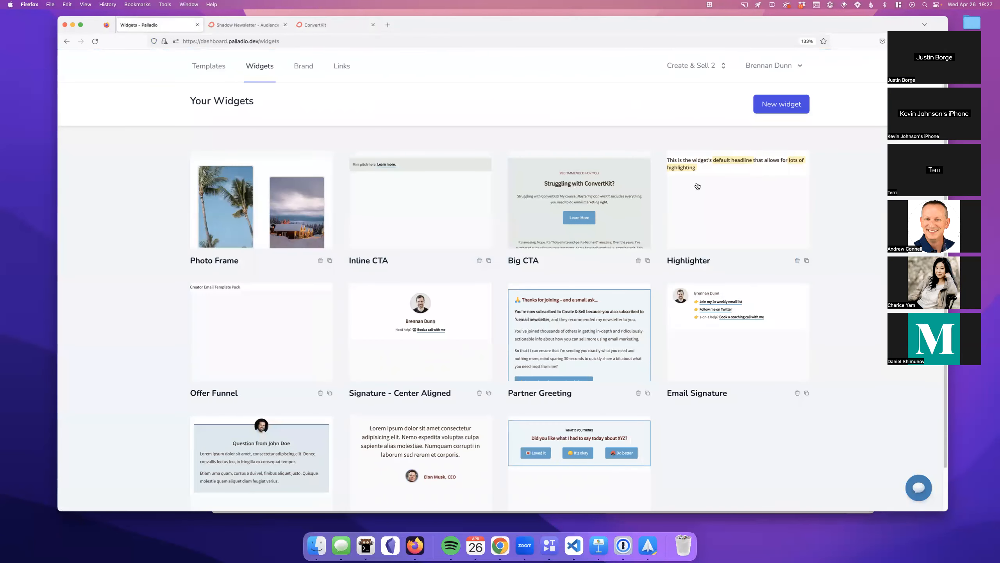
Step: Set the Highlighter email variables: heading 'This *is some highlighted* content' and headingType h2
{"action": "left_click", "coordinate": [696, 185]}
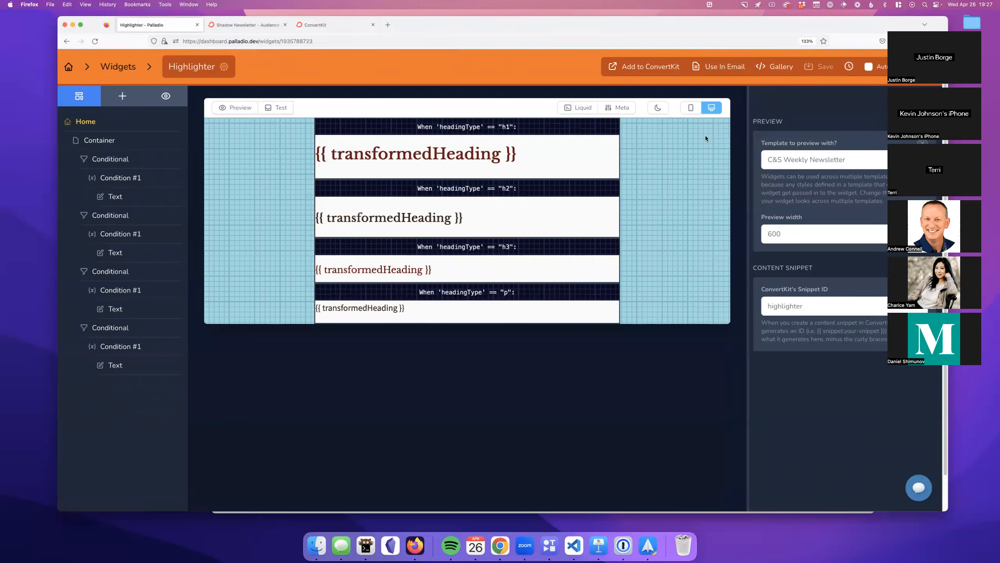
{"action": "left_click", "coordinate": [719, 66]}
{"action": "left_click", "coordinate": [689, 127]}
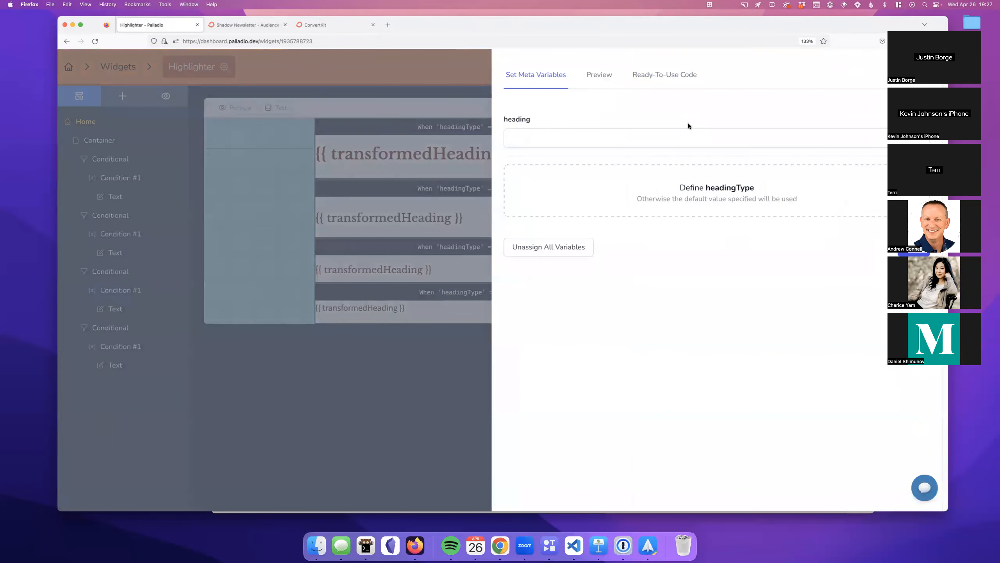
{"action": "left_click", "coordinate": [656, 133]}
{"action": "type", "text": "This *is some highlighted* content"}
{"action": "left_click", "coordinate": [662, 169]}
{"action": "left_click", "coordinate": [656, 193]}
{"action": "type", "text": "h2"}
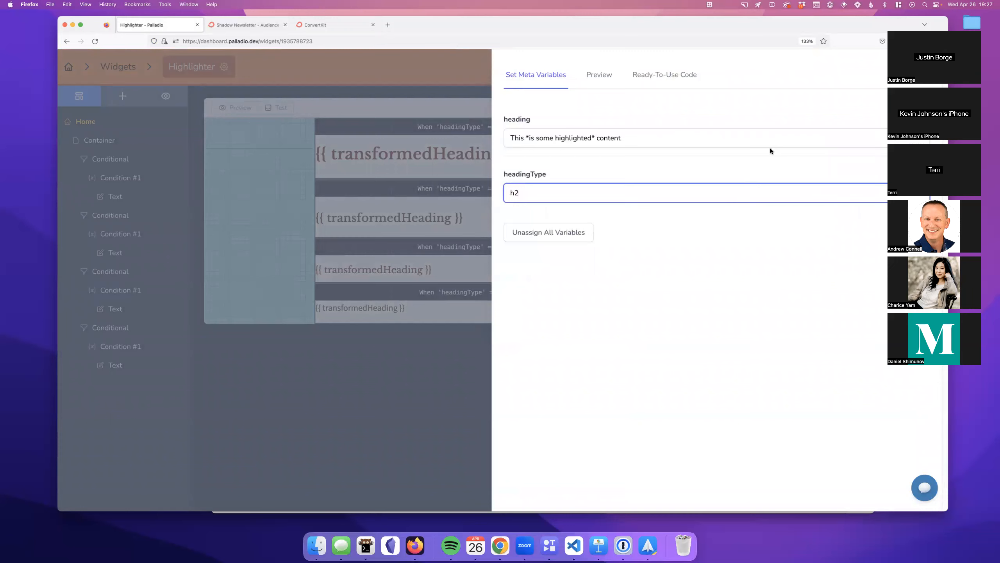
Step: Copy the Highlighter widget's ready-to-use Liquid code
{"action": "left_click_drag", "start_coordinate": [867, 27], "coordinate": [810, 27]}
{"action": "left_click", "coordinate": [855, 233]}
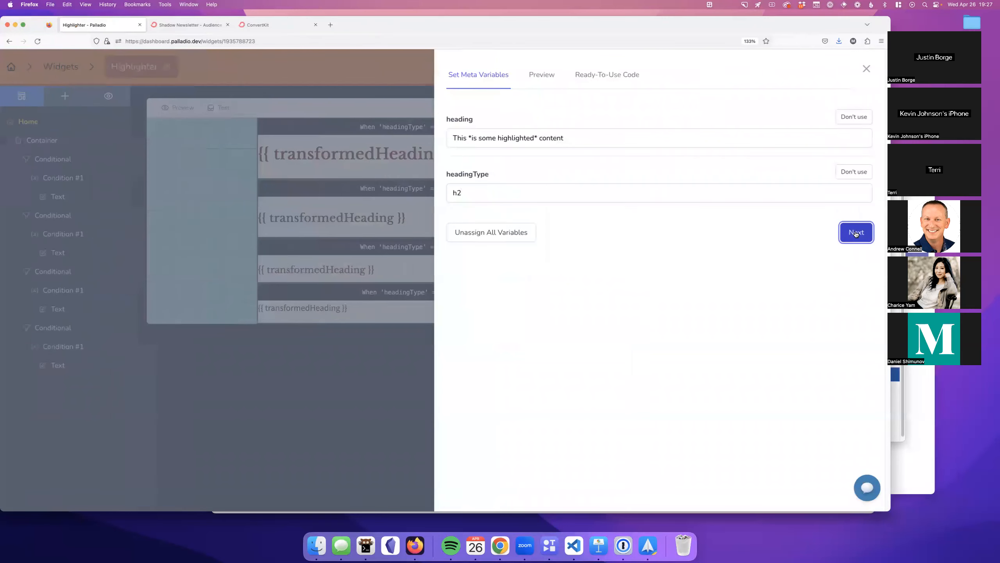
{"action": "left_click", "coordinate": [523, 116]}
{"action": "left_click", "coordinate": [515, 114]}
{"action": "key", "text": "Return"}
Step: Paste the Highlighter Liquid code into the ConvertKit draft as plain text
{"action": "left_click", "coordinate": [274, 29]}
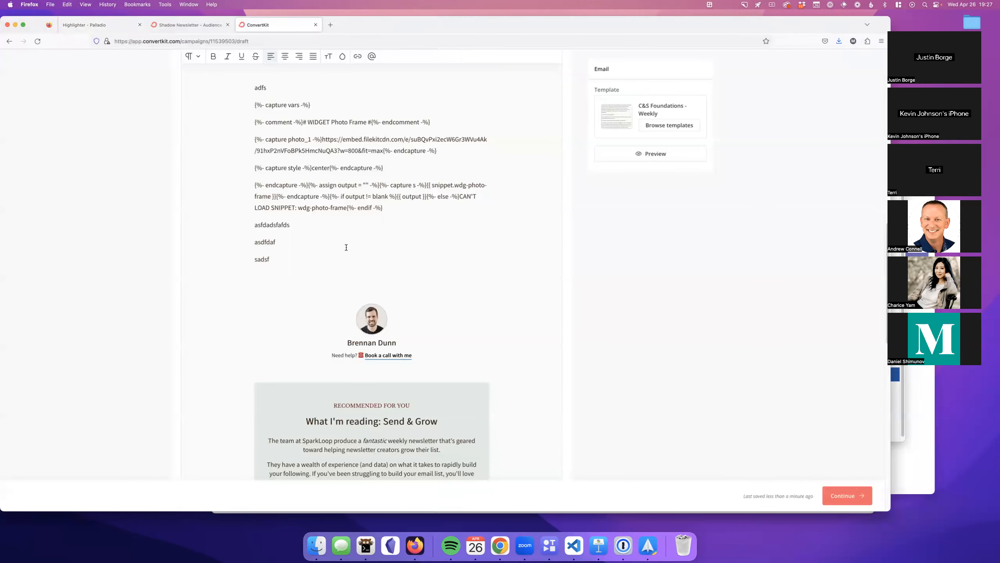
{"action": "key", "text": "super+v"}
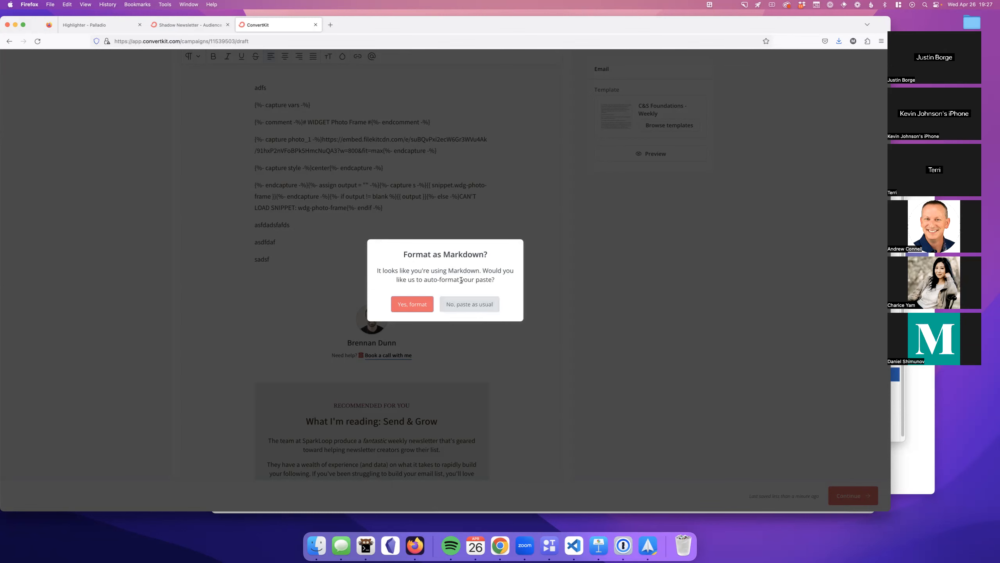
{"action": "left_click", "coordinate": [469, 304]}
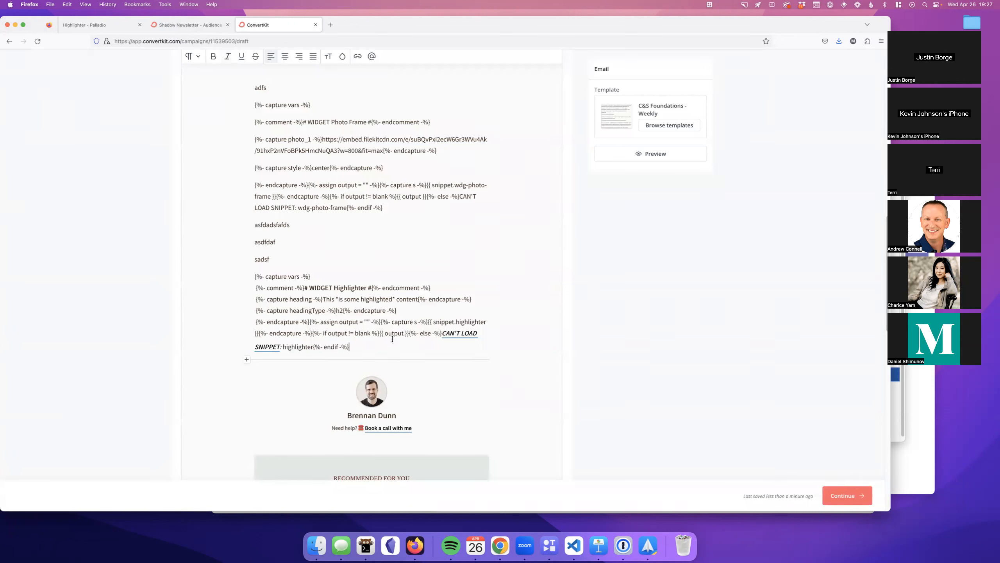
Step: Add filler lines 'asdfadsf', 'afsdadsf' and 'asfddafs' below the code, then preview the email
{"action": "type", "text": "asdfadsf"}
{"action": "key", "text": "Return"}
{"action": "type", "text": "afsd"}
{"action": "key", "text": "Return"}
{"action": "type", "text": "adsf"}
{"action": "key", "text": "Return"}
{"action": "type", "text": "asfddafs"}
{"action": "key", "text": "Return"}
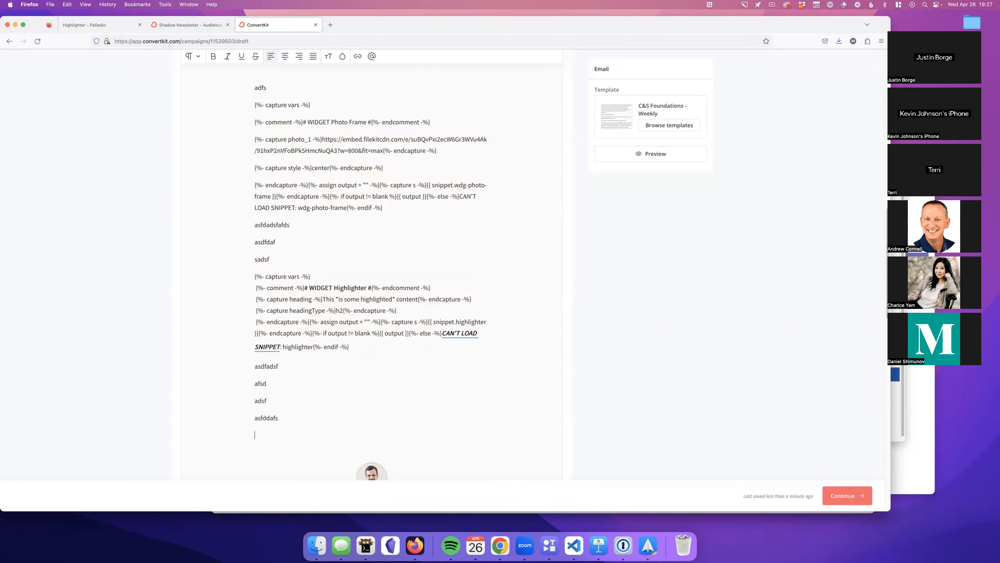
{"action": "left_click", "coordinate": [613, 158]}
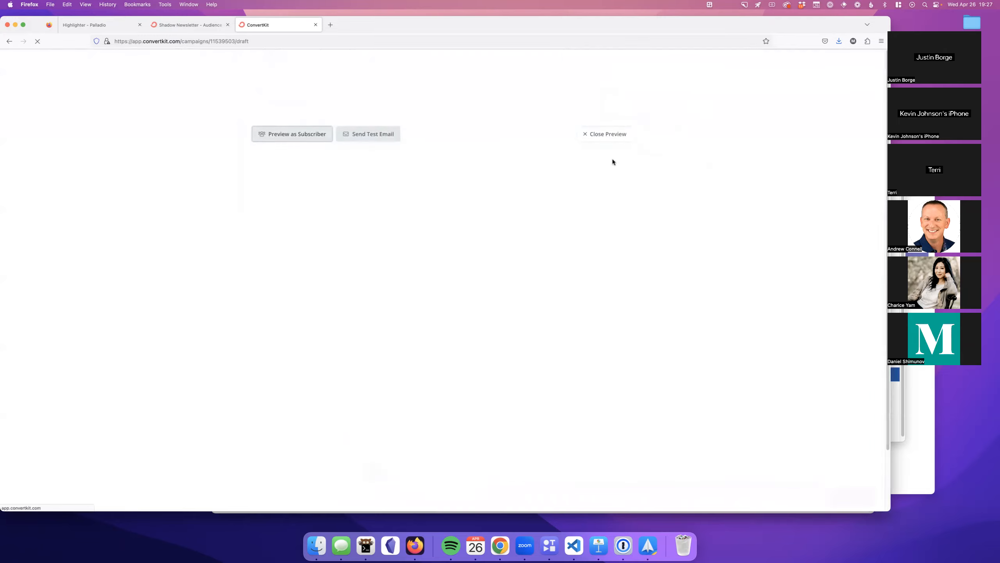
{"action": "scroll", "coordinate": [530, 234], "scroll_direction": "down", "scroll_amount": 5}
{"action": "scroll", "coordinate": [523, 239], "scroll_direction": "down", "scroll_amount": 7}
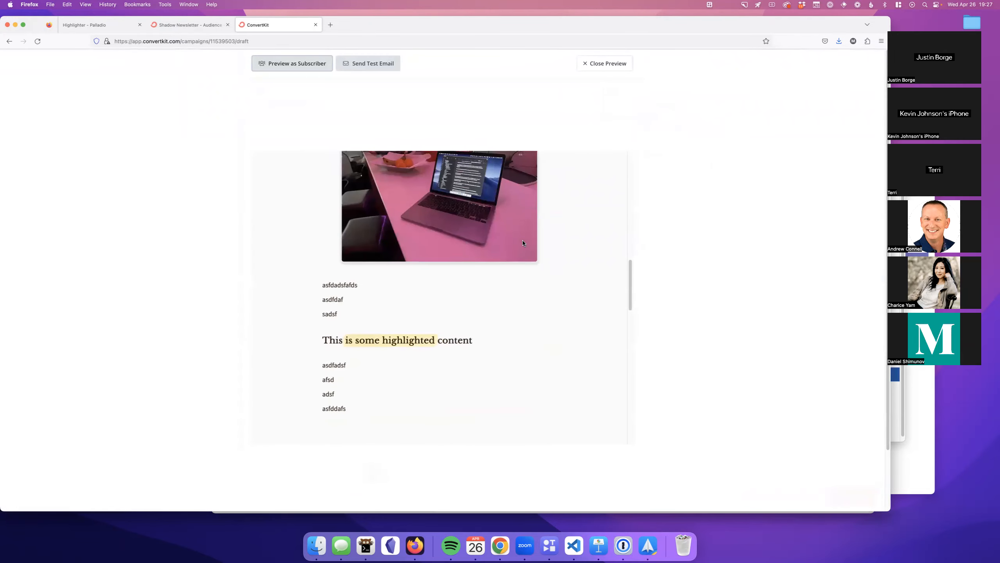
{"action": "mouse_move", "coordinate": [338, 294]}
{"action": "left_mouse_down"}
{"action": "mouse_move", "coordinate": [394, 373]}
{"action": "mouse_move", "coordinate": [353, 335]}
{"action": "mouse_move", "coordinate": [333, 290]}
{"action": "left_mouse_up"}
{"action": "left_click", "coordinate": [395, 372]}
{"action": "left_click", "coordinate": [338, 291]}
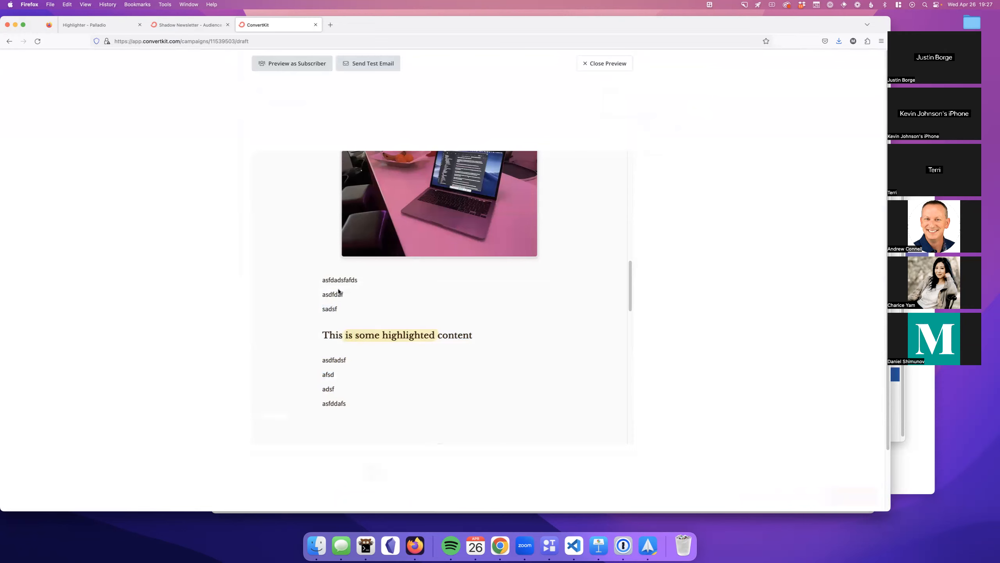
{"action": "left_click_drag", "start_coordinate": [331, 344], "coordinate": [447, 357]}
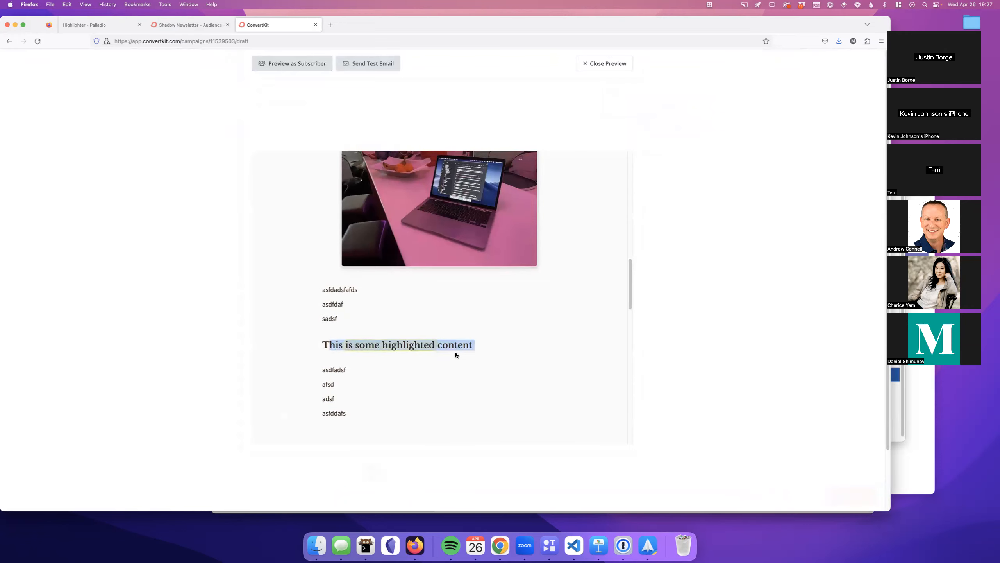
{"action": "left_click", "coordinate": [463, 346]}
{"action": "scroll", "coordinate": [457, 315], "scroll_direction": "up", "scroll_amount": 3}
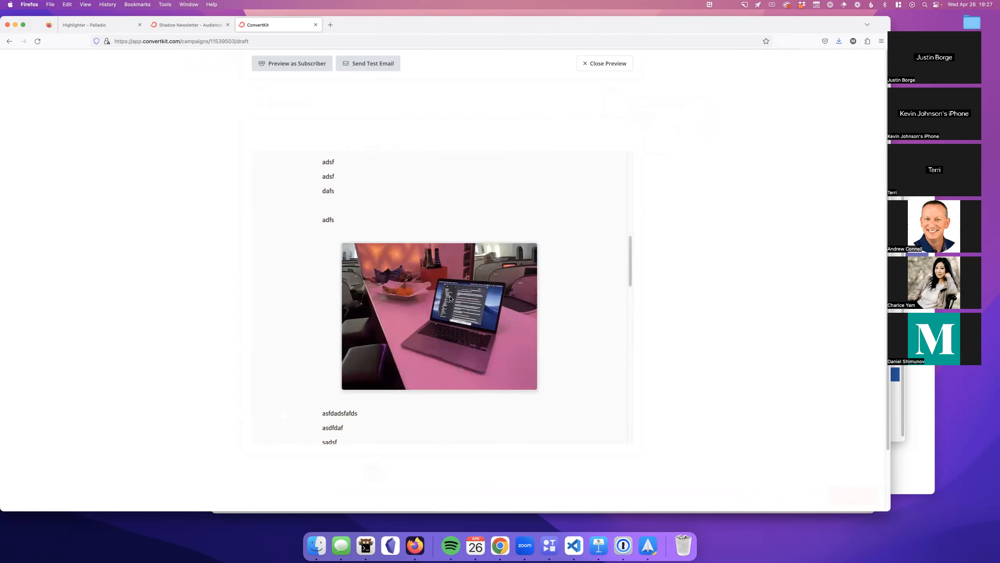
{"action": "scroll", "coordinate": [433, 303], "scroll_direction": "up", "scroll_amount": 2}
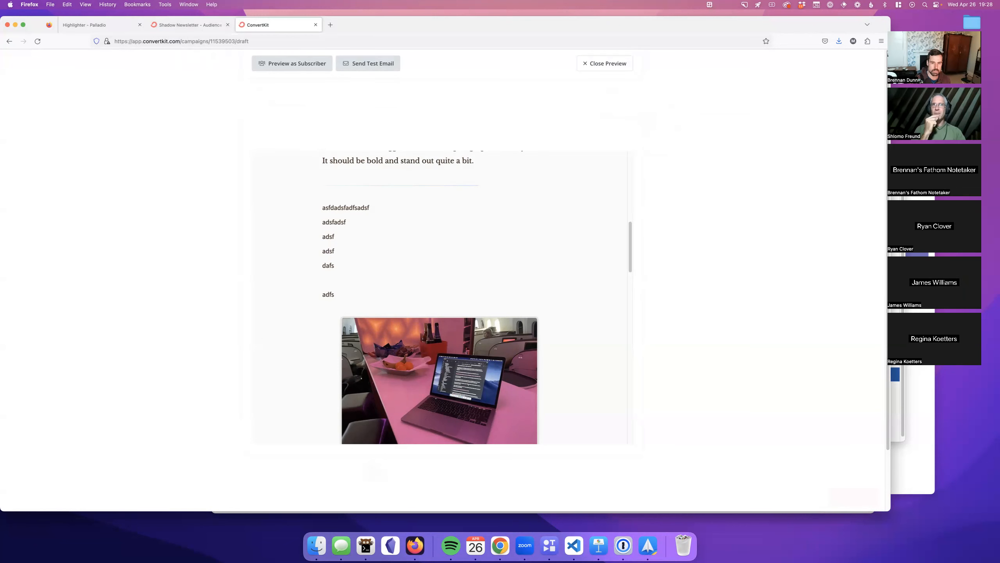
{"action": "key", "text": "Escape"}
{"action": "scroll", "coordinate": [558, 298], "scroll_direction": "up", "scroll_amount": 10}
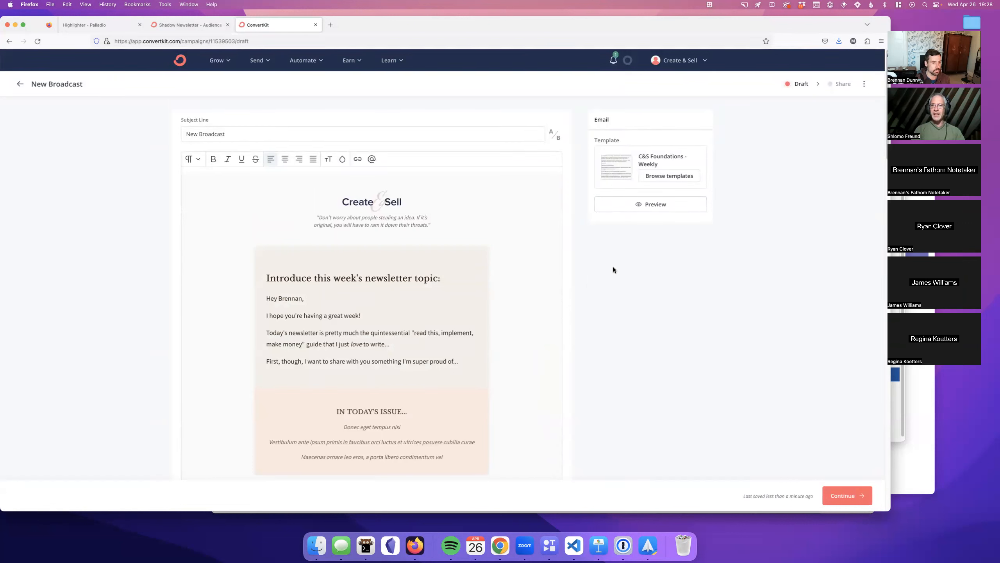
Step: Scroll through the broadcast draft, then switch back to the Highlighter widget in Palladio
{"action": "scroll", "coordinate": [613, 268], "scroll_direction": "down", "scroll_amount": 2}
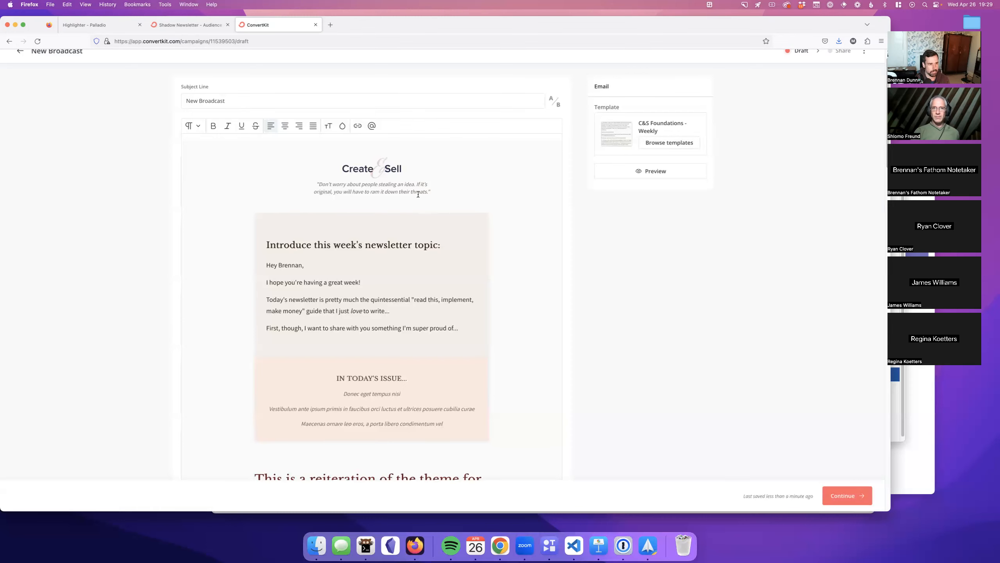
{"action": "scroll", "coordinate": [416, 195], "scroll_direction": "up", "scroll_amount": 2}
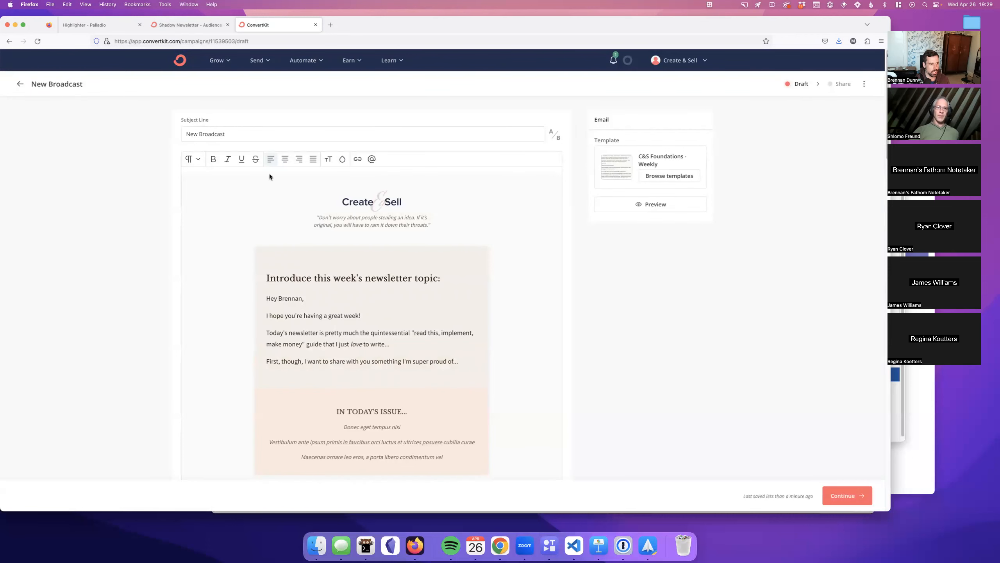
{"action": "left_click", "coordinate": [102, 27]}
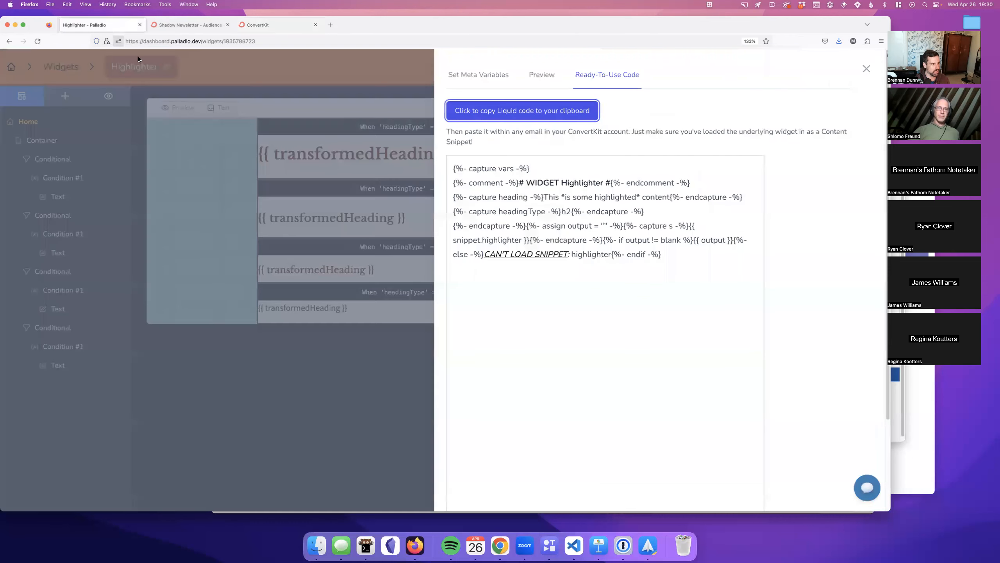
Step: Close the email variables panel and open the Offer Funnel widget from the widgets list
{"action": "left_click", "coordinate": [270, 84]}
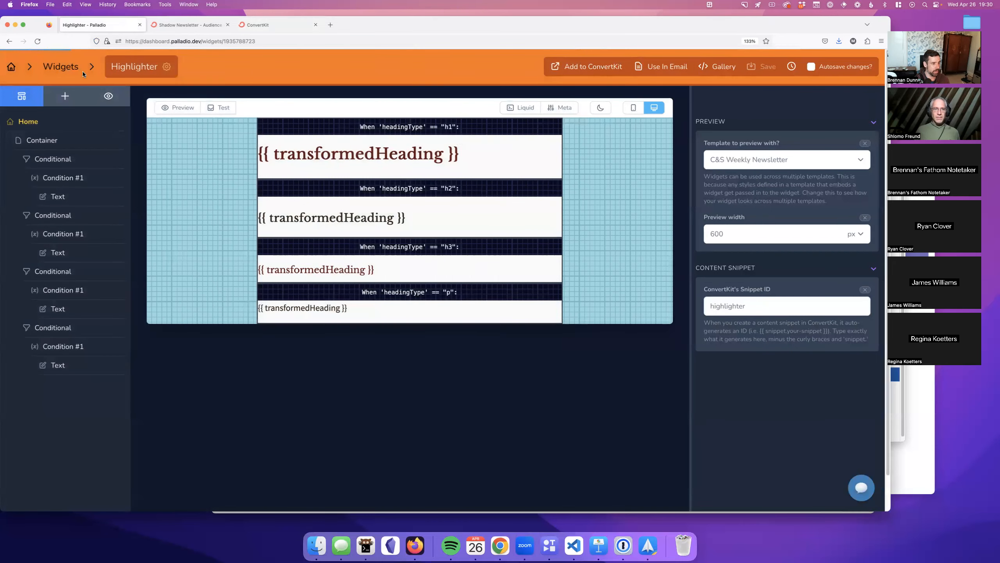
{"action": "left_click", "coordinate": [63, 67]}
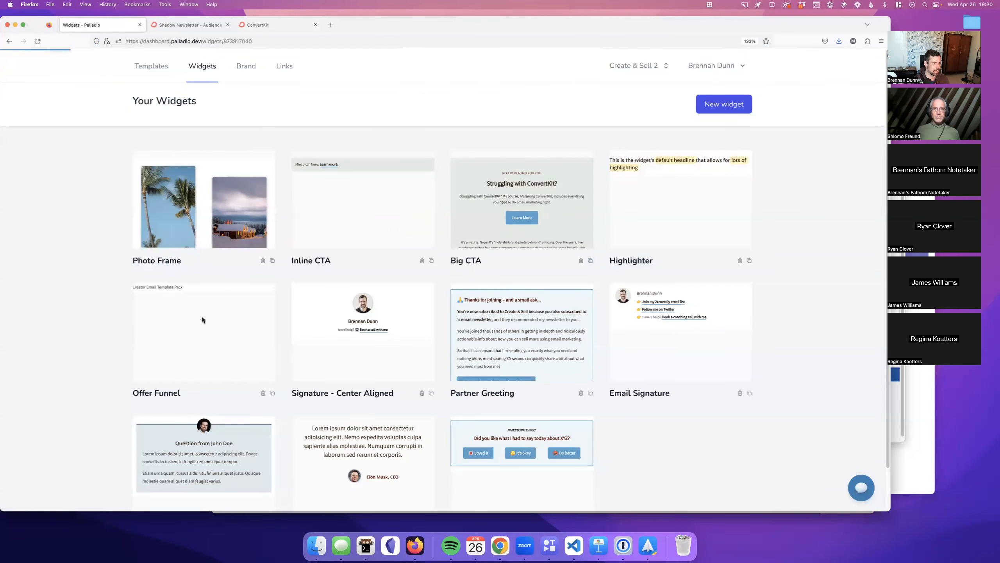
{"action": "left_click", "coordinate": [202, 319]}
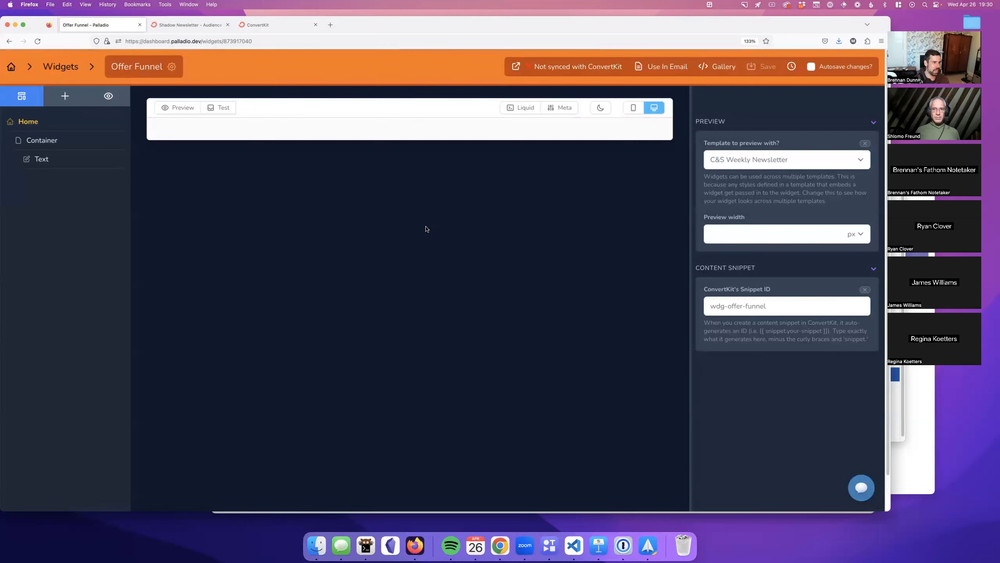
Step: Scroll through the Offer Funnel's Liquid code for productsOwned and pitch selection, then hide it
{"action": "left_click", "coordinate": [509, 108]}
{"action": "scroll", "coordinate": [427, 232], "scroll_direction": "down", "scroll_amount": 15}
{"action": "scroll", "coordinate": [427, 232], "scroll_direction": "down", "scroll_amount": 7}
{"action": "scroll", "coordinate": [425, 291], "scroll_direction": "up", "scroll_amount": 20}
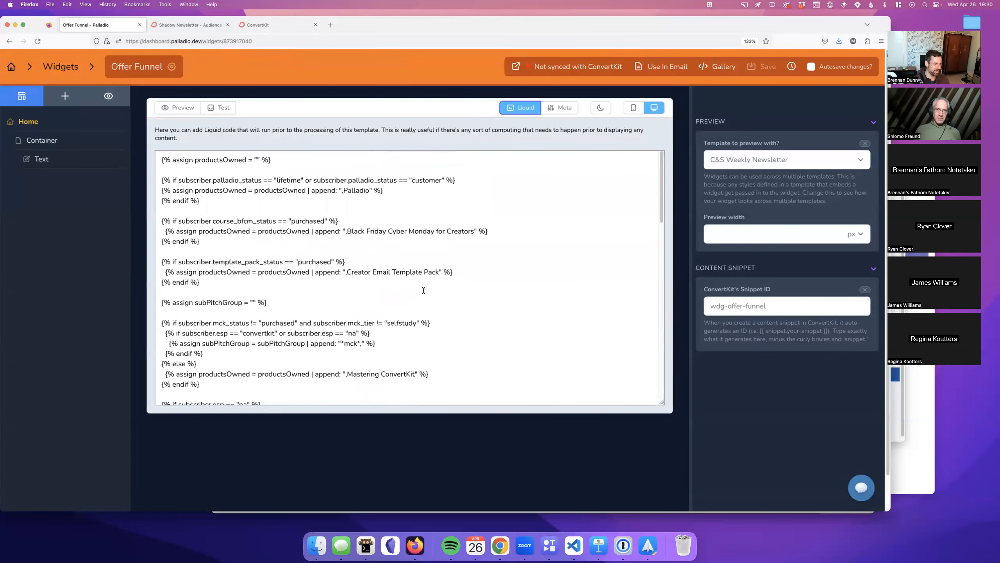
{"action": "scroll", "coordinate": [423, 290], "scroll_direction": "down", "scroll_amount": 15}
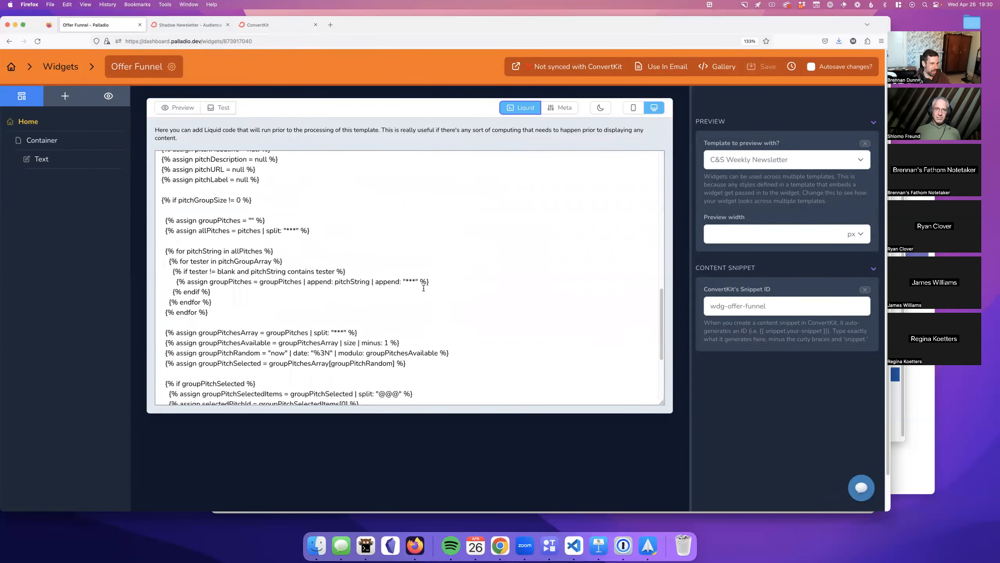
{"action": "scroll", "coordinate": [422, 288], "scroll_direction": "down", "scroll_amount": 5}
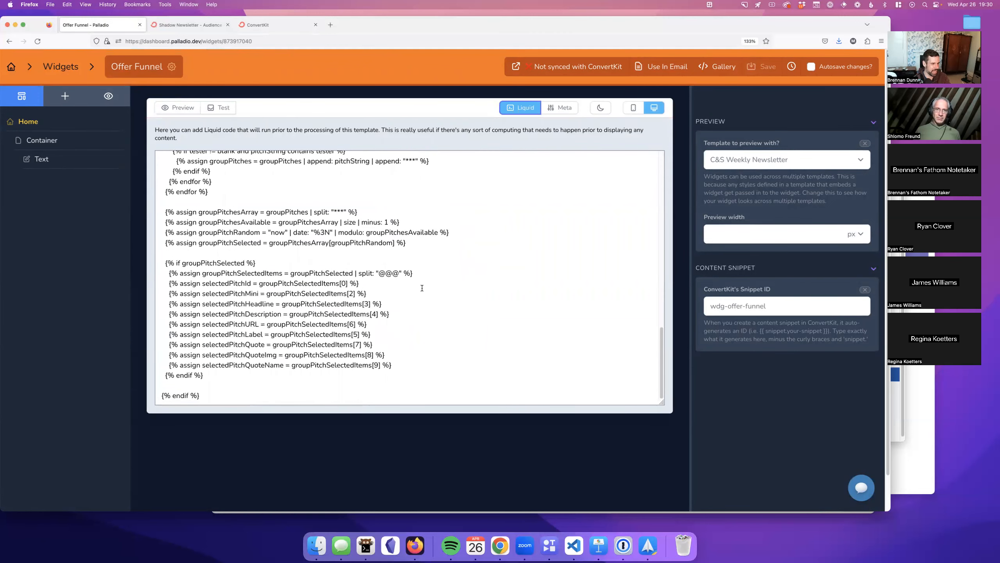
{"action": "scroll", "coordinate": [422, 288], "scroll_direction": "down", "scroll_amount": 2}
{"action": "scroll", "coordinate": [420, 285], "scroll_direction": "up", "scroll_amount": 6}
{"action": "scroll", "coordinate": [420, 284], "scroll_direction": "up", "scroll_amount": 8}
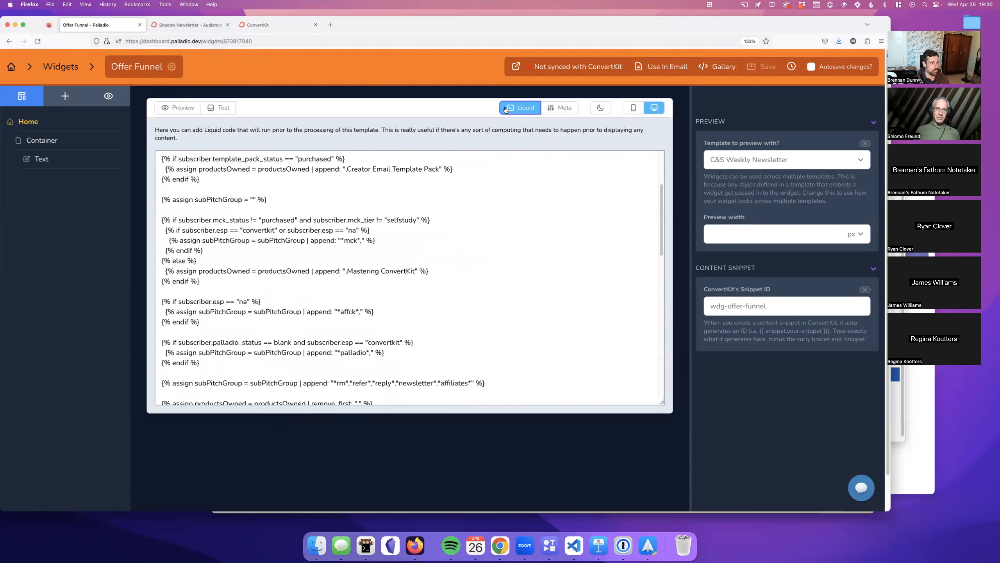
{"action": "left_click", "coordinate": [506, 109]}
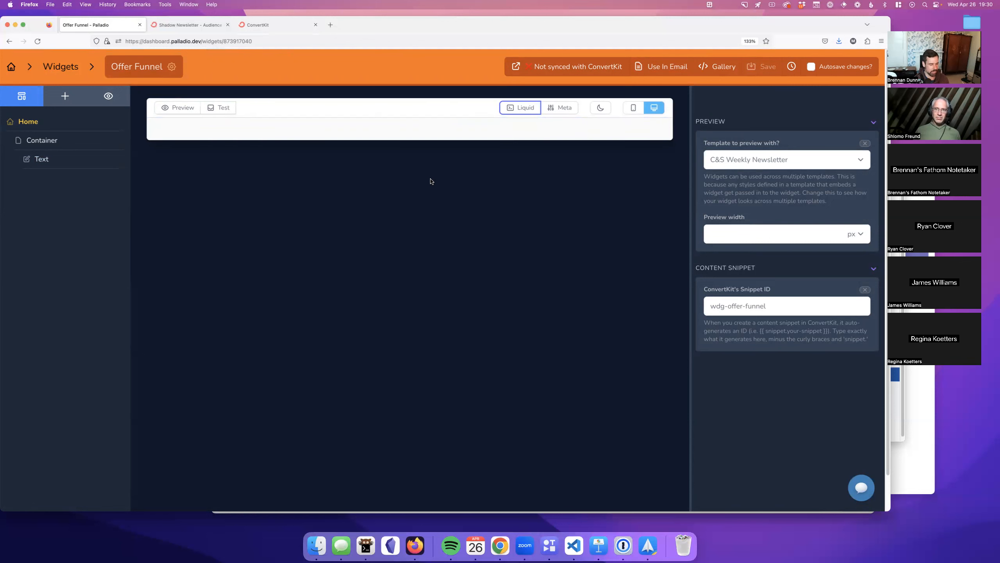
Step: Show the Offer Funnel's variables and scroll through its Default Repeater Values
{"action": "left_click", "coordinate": [549, 107]}
{"action": "scroll", "coordinate": [412, 222], "scroll_direction": "down", "scroll_amount": 3}
{"action": "scroll", "coordinate": [412, 222], "scroll_direction": "down", "scroll_amount": 15}
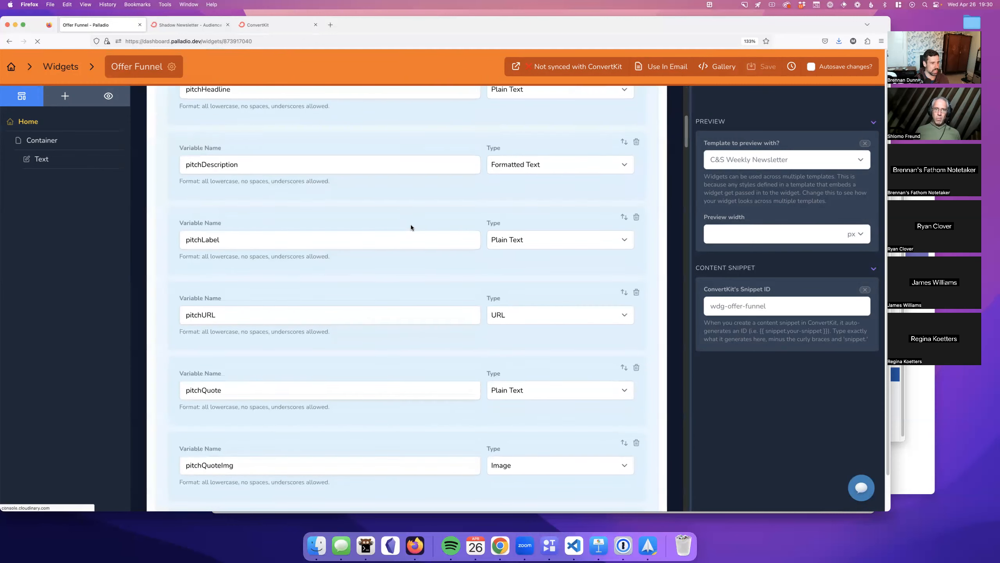
{"action": "scroll", "coordinate": [409, 236], "scroll_direction": "up", "scroll_amount": 12}
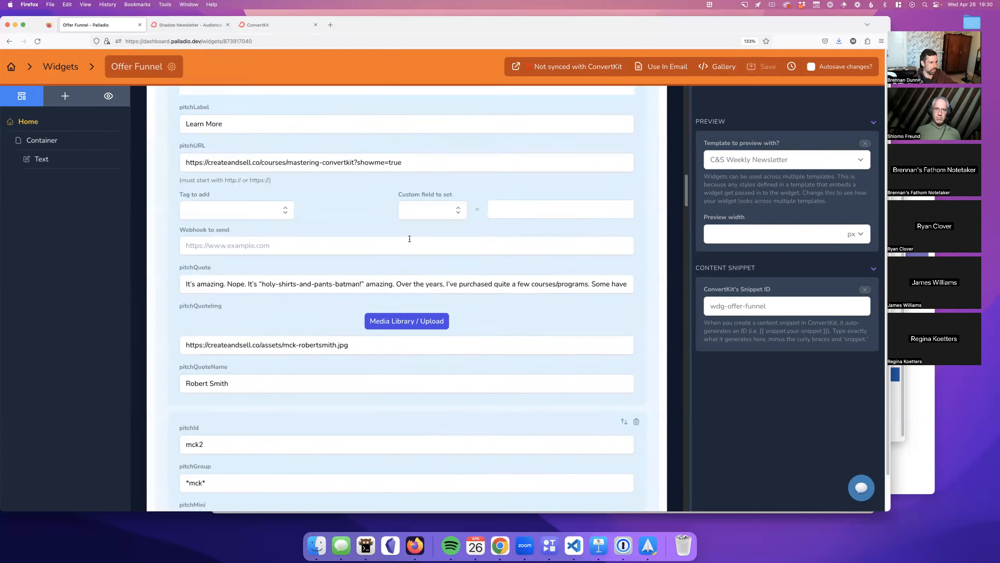
{"action": "scroll", "coordinate": [410, 240], "scroll_direction": "up", "scroll_amount": 1}
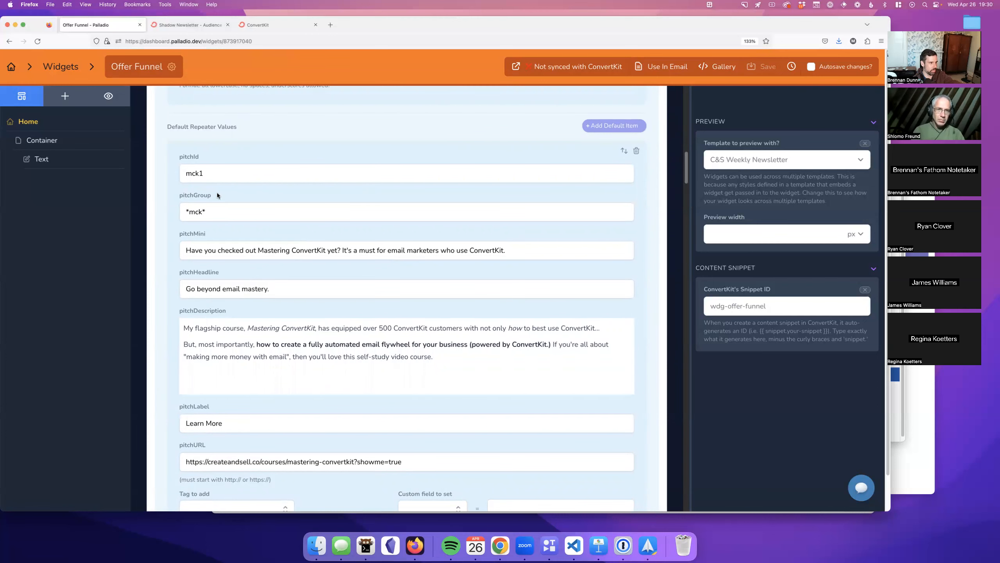
{"action": "scroll", "coordinate": [261, 230], "scroll_direction": "down", "scroll_amount": 12}
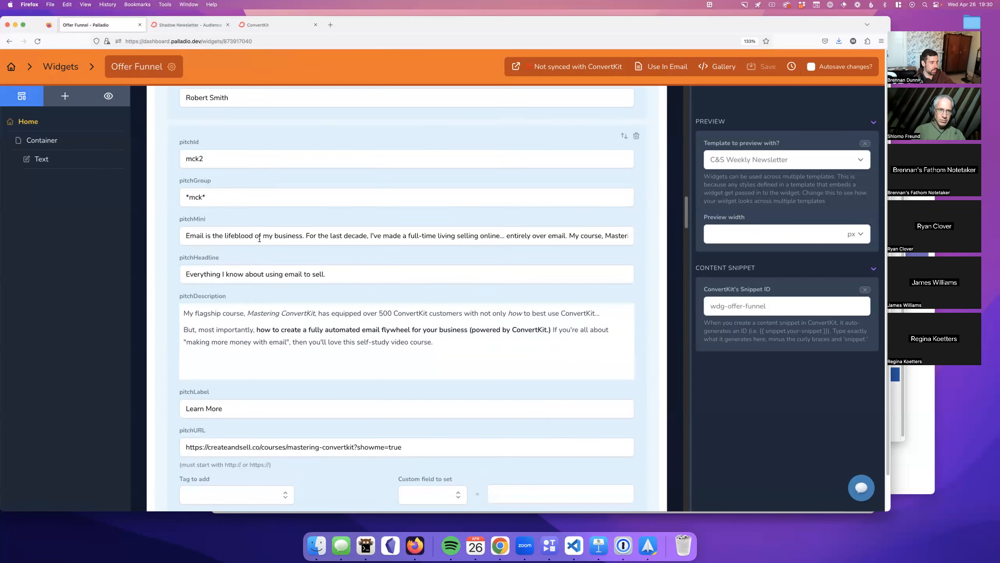
{"action": "scroll", "coordinate": [242, 233], "scroll_direction": "down", "scroll_amount": 5}
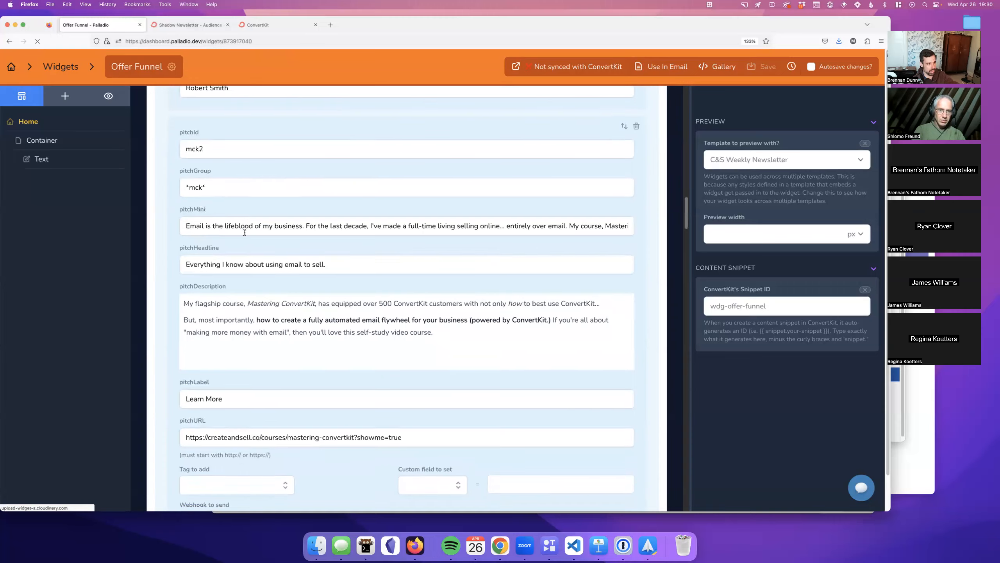
{"action": "scroll", "coordinate": [246, 235], "scroll_direction": "down", "scroll_amount": 20}
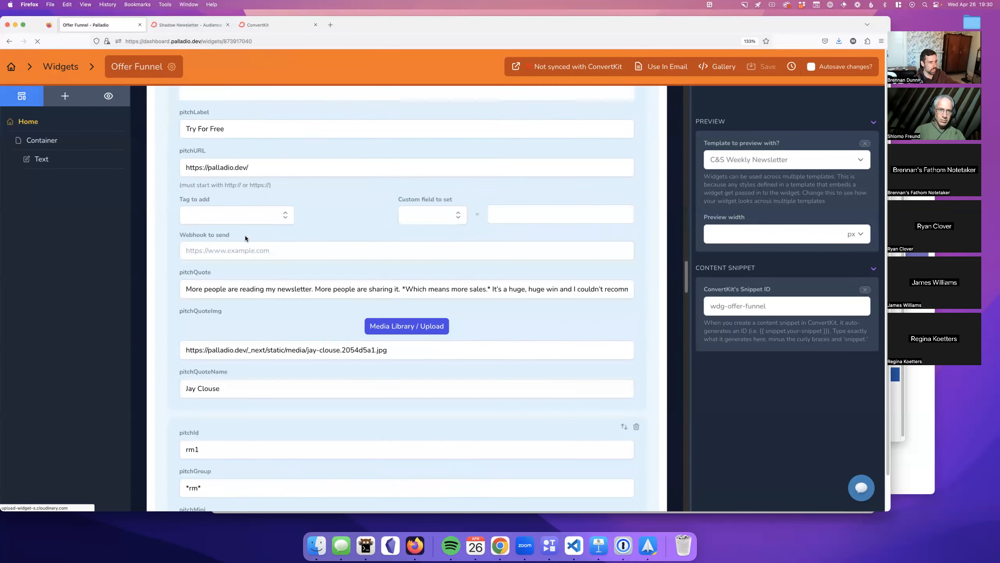
{"action": "scroll", "coordinate": [245, 235], "scroll_direction": "down", "scroll_amount": 18}
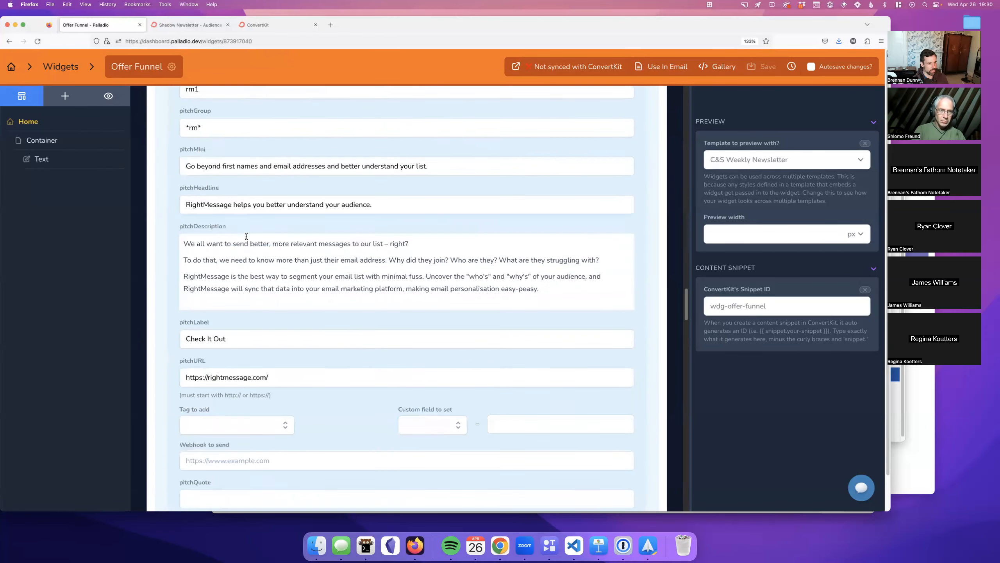
{"action": "scroll", "coordinate": [248, 237], "scroll_direction": "down", "scroll_amount": 16}
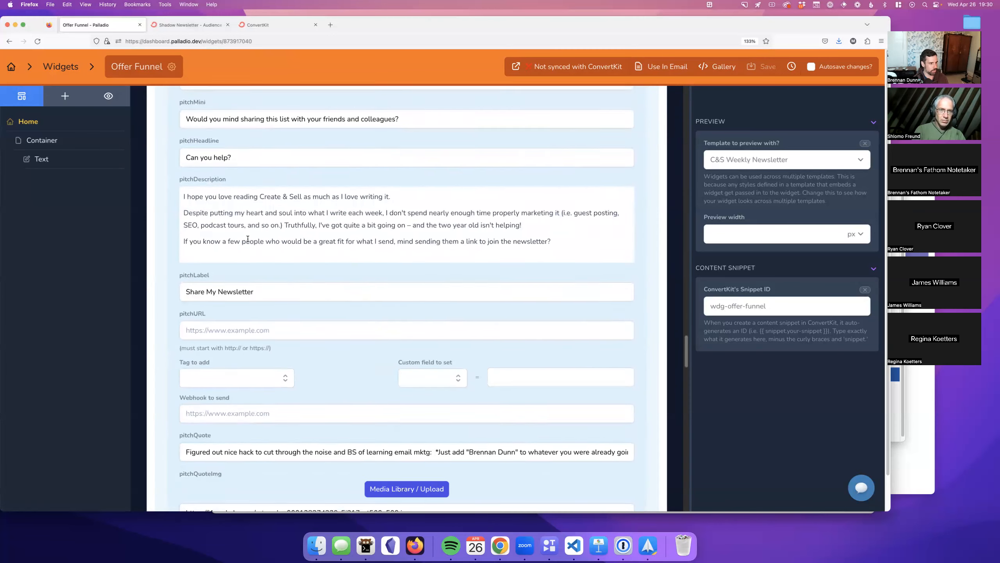
{"action": "scroll", "coordinate": [261, 292], "scroll_direction": "down", "scroll_amount": 13}
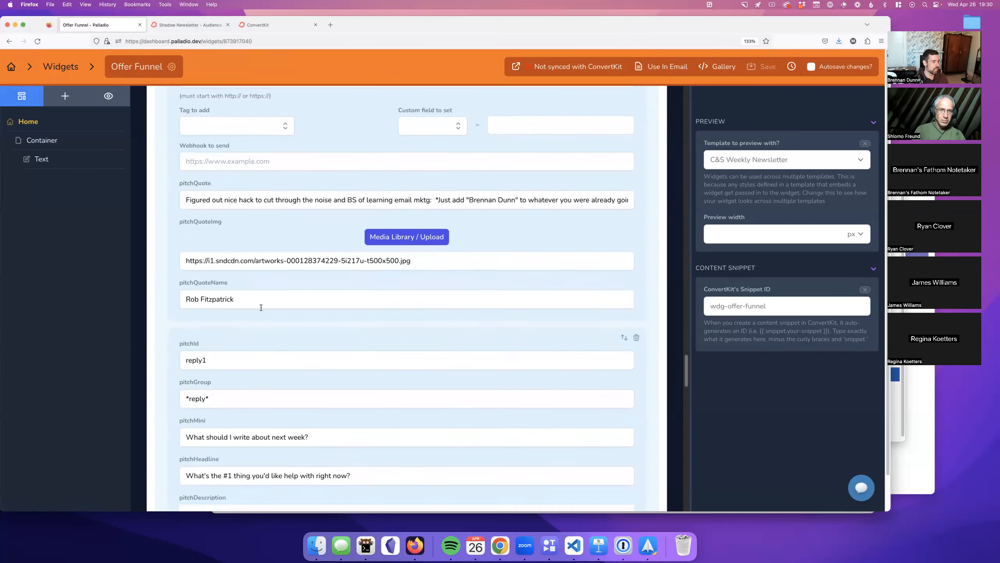
{"action": "scroll", "coordinate": [314, 396], "scroll_direction": "down", "scroll_amount": 1}
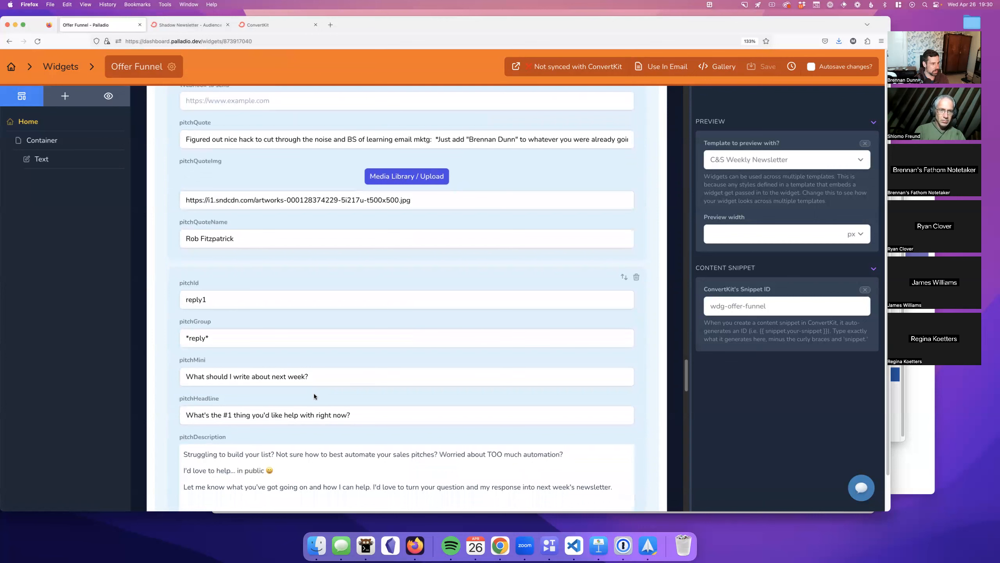
{"action": "scroll", "coordinate": [310, 387], "scroll_direction": "down", "scroll_amount": 5}
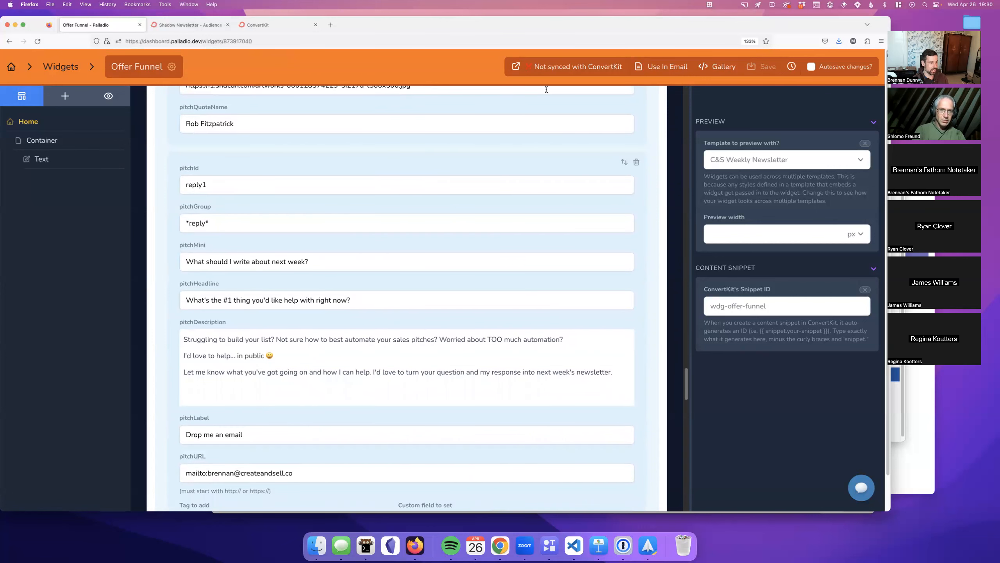
Step: Inspect the reply1 pitchMini field, leaving its text unchanged
{"action": "left_click", "coordinate": [395, 259]}
{"action": "double_click", "coordinate": [296, 261]}
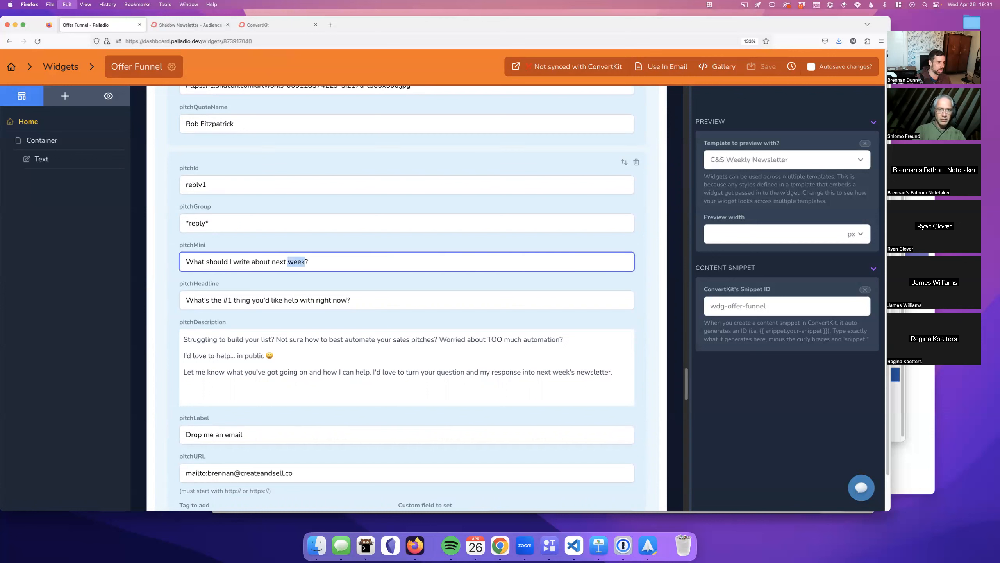
{"action": "left_click", "coordinate": [395, 258]}
{"action": "left_click", "coordinate": [397, 248]}
{"action": "left_click", "coordinate": [562, 74]}
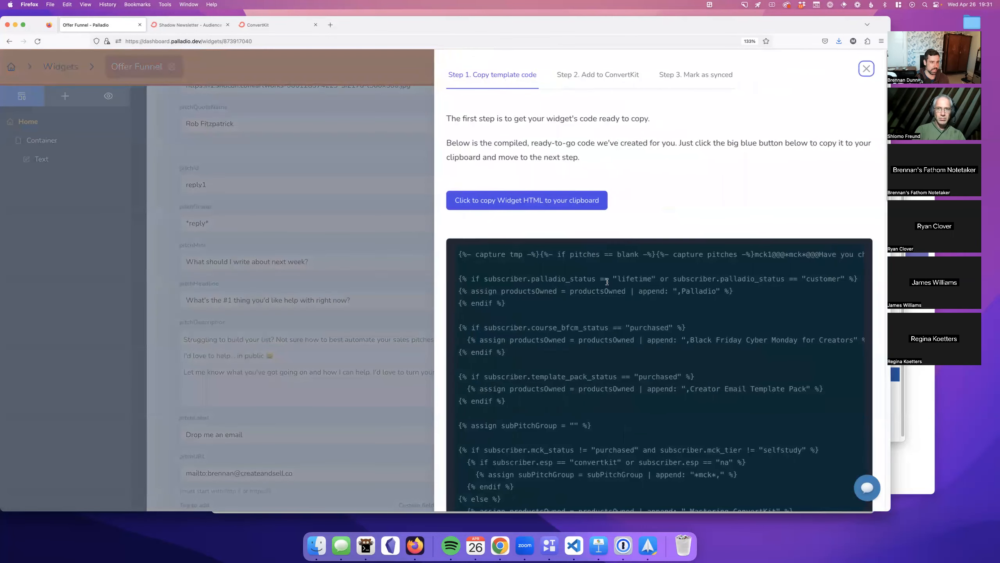
{"action": "scroll", "coordinate": [605, 285], "scroll_direction": "down", "scroll_amount": 15}
{"action": "scroll", "coordinate": [606, 285], "scroll_direction": "up", "scroll_amount": 8}
{"action": "scroll", "coordinate": [605, 291], "scroll_direction": "down", "scroll_amount": 8}
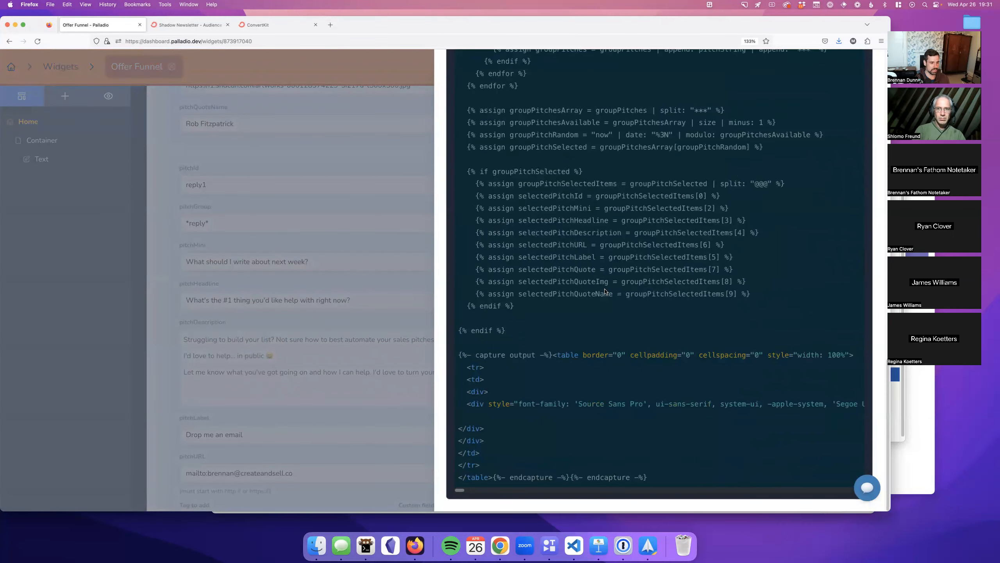
{"action": "scroll", "coordinate": [606, 291], "scroll_direction": "up", "scroll_amount": 20}
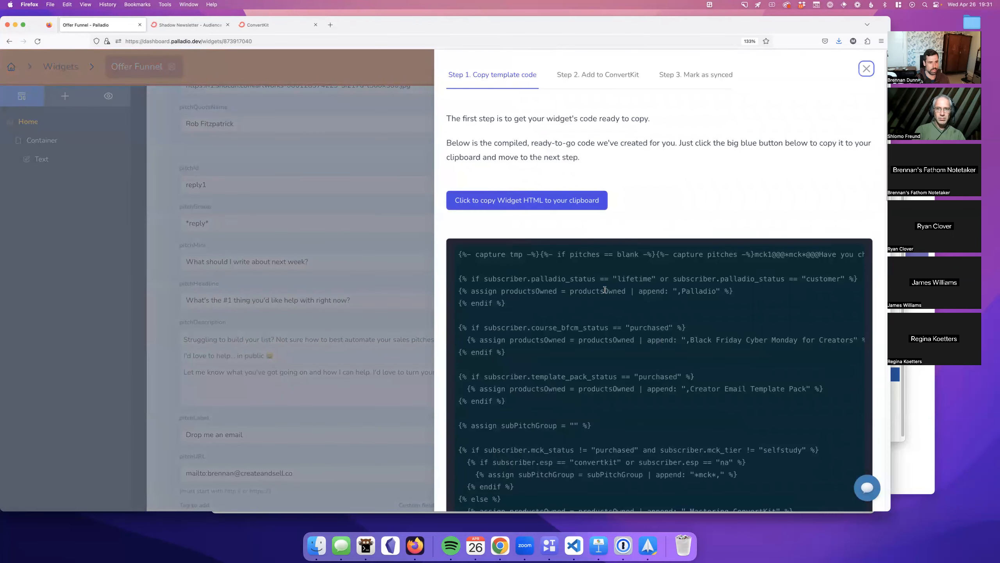
{"action": "left_click", "coordinate": [394, 166]}
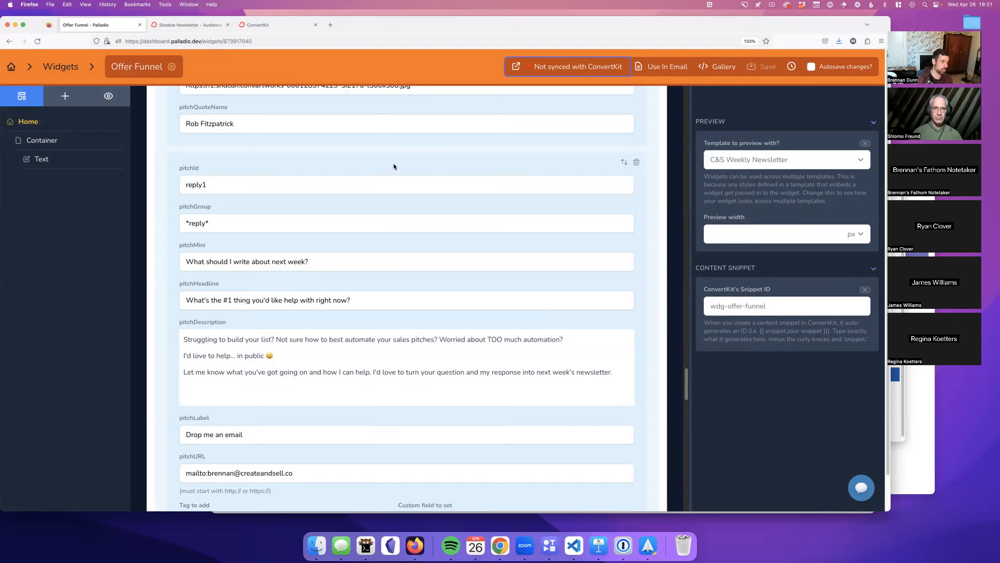
{"action": "scroll", "coordinate": [394, 163], "scroll_direction": "up", "scroll_amount": 15}
Step: Hide the Offer Funnel variables panel and return to the list of all widgets
{"action": "left_click", "coordinate": [547, 109]}
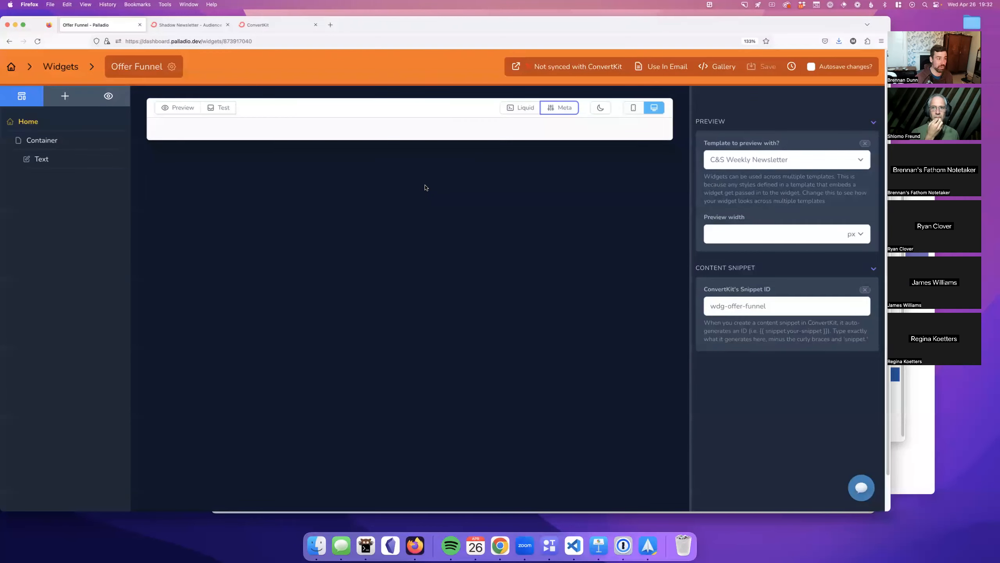
{"action": "left_click", "coordinate": [426, 187]}
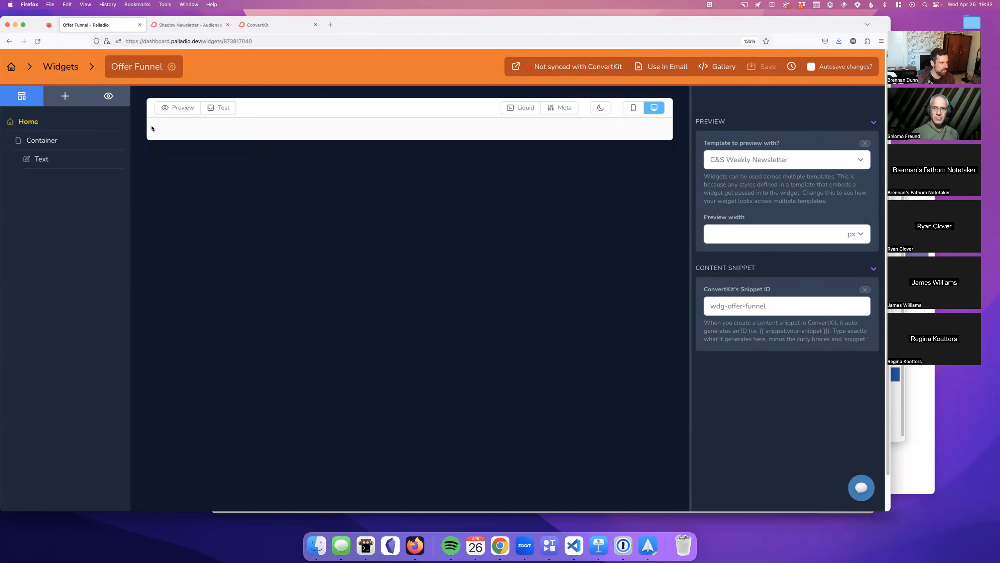
{"action": "left_click", "coordinate": [22, 66]}
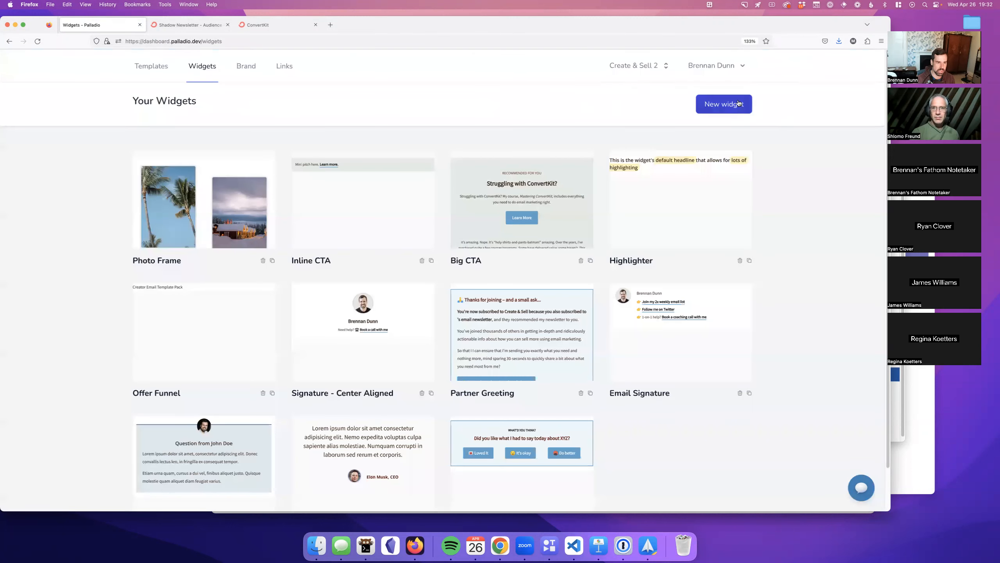
Step: Browse the new-widget templates, then open the Photo Frame widget for editing
{"action": "left_click", "coordinate": [739, 103]}
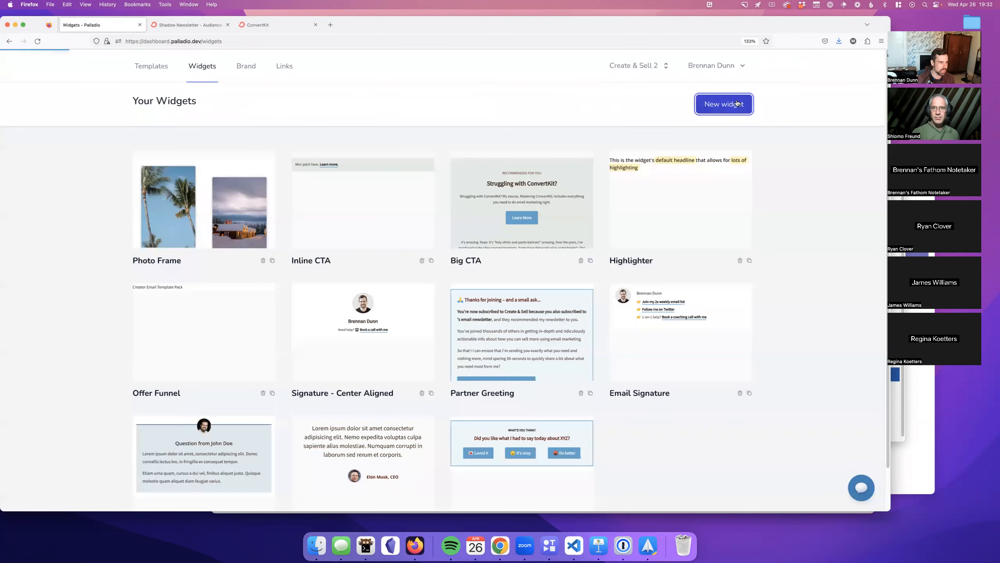
{"action": "scroll", "coordinate": [608, 173], "scroll_direction": "down", "scroll_amount": 5}
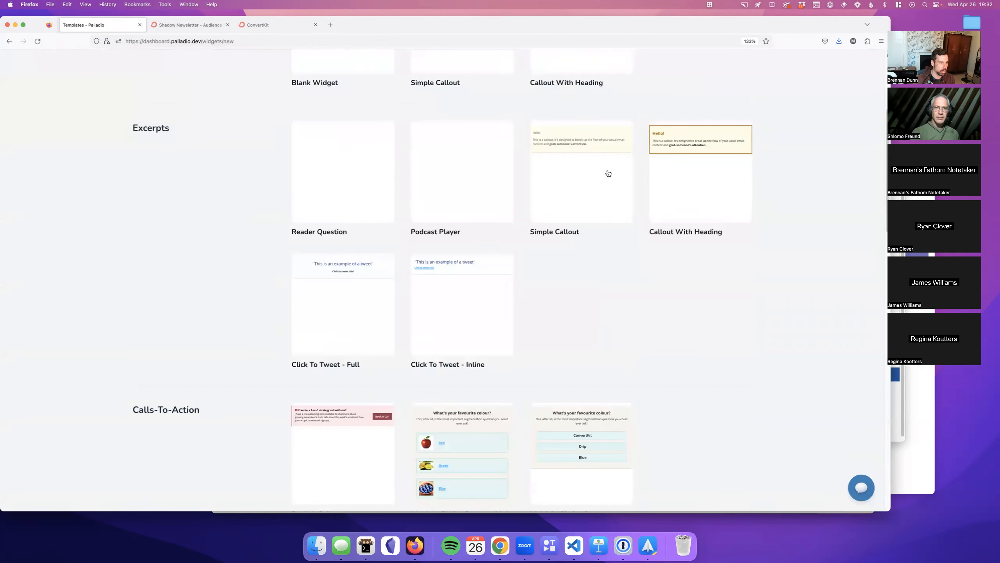
{"action": "scroll", "coordinate": [610, 178], "scroll_direction": "down", "scroll_amount": 10}
{"action": "scroll", "coordinate": [611, 185], "scroll_direction": "down", "scroll_amount": 14}
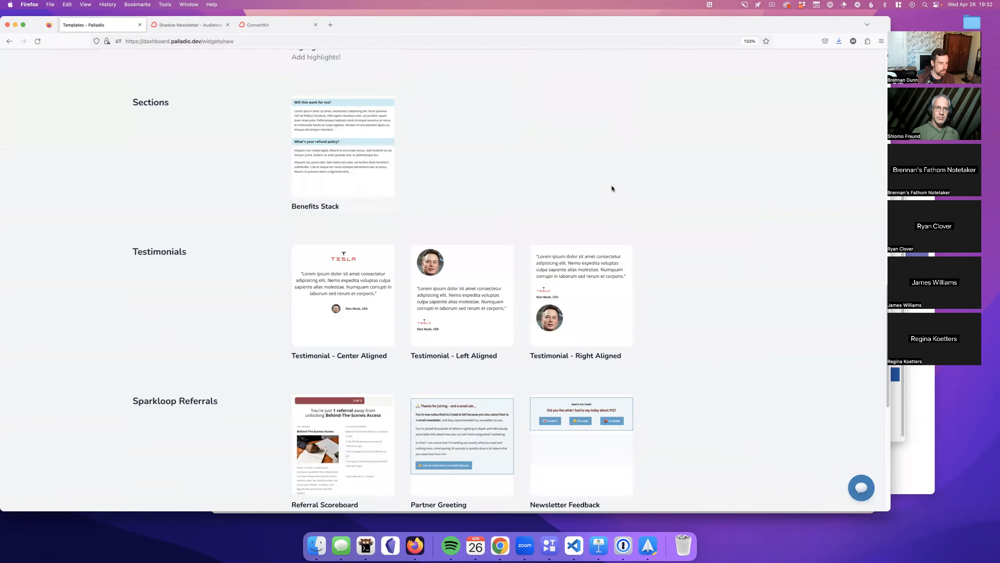
{"action": "key", "text": "super+Up"}
{"action": "left_click", "coordinate": [611, 187]}
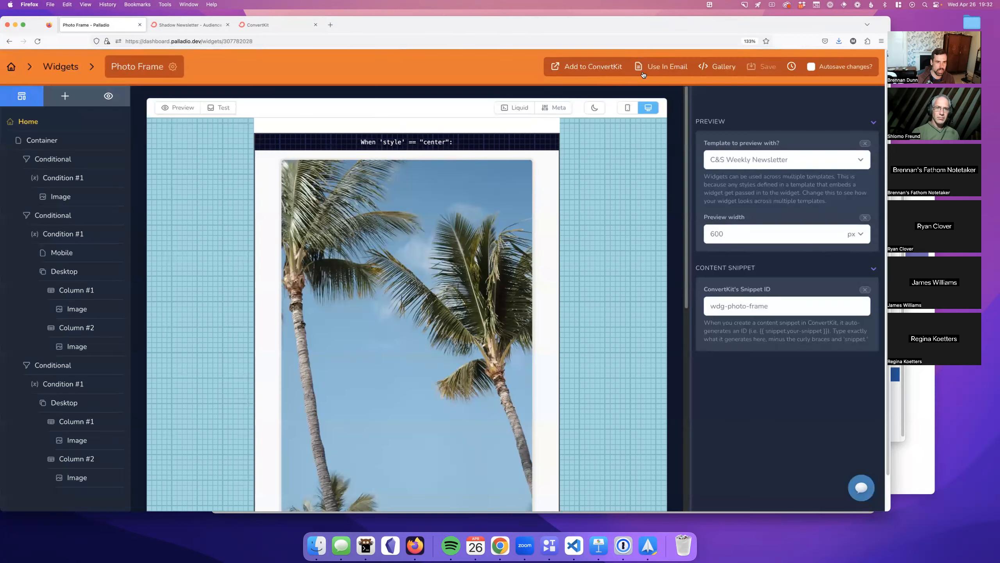
Step: Tick 'Include in Gallery?' for Photo Frame and save the widget
{"action": "left_click", "coordinate": [731, 74]}
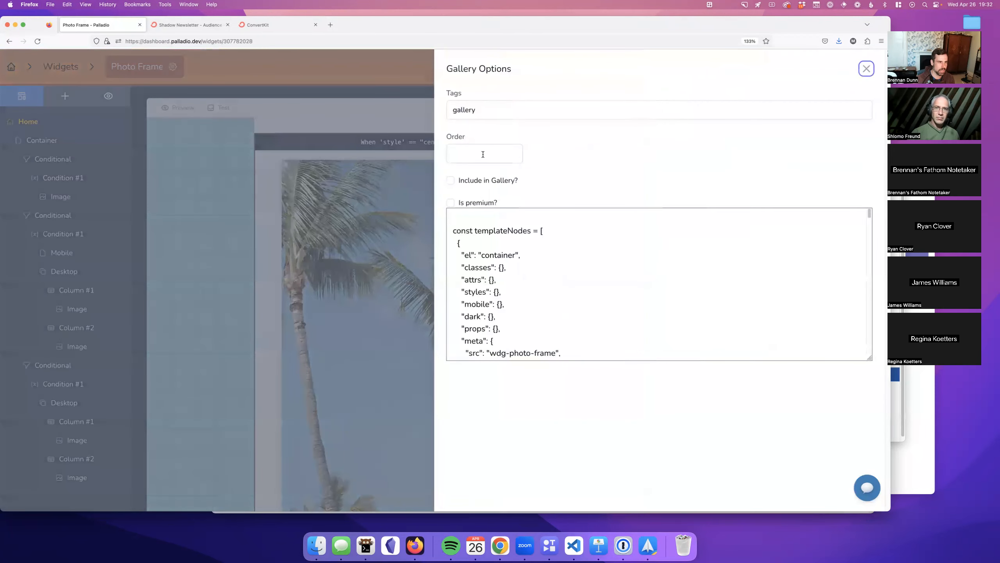
{"action": "left_click", "coordinate": [452, 180]}
{"action": "left_click", "coordinate": [865, 69]}
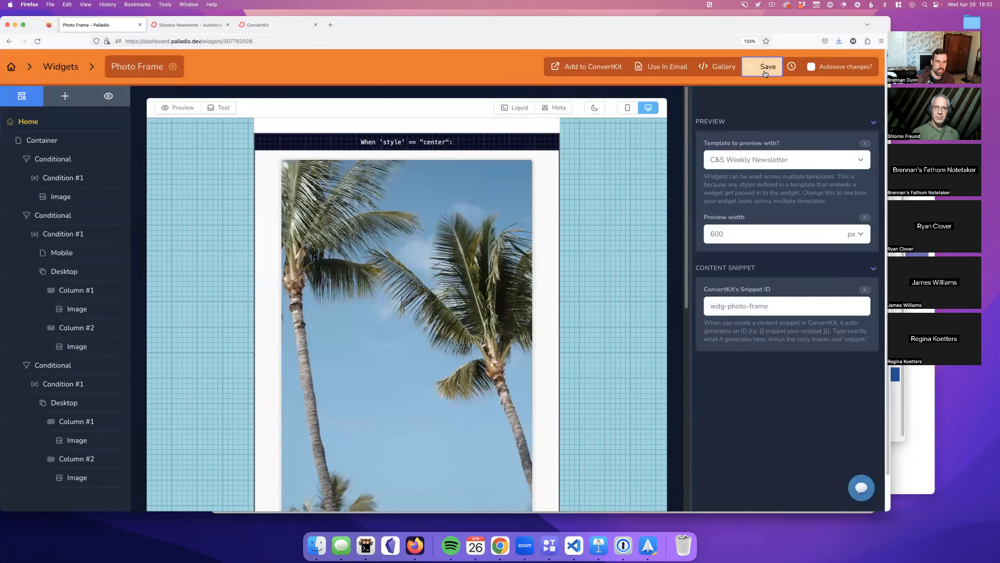
{"action": "left_click", "coordinate": [752, 74]}
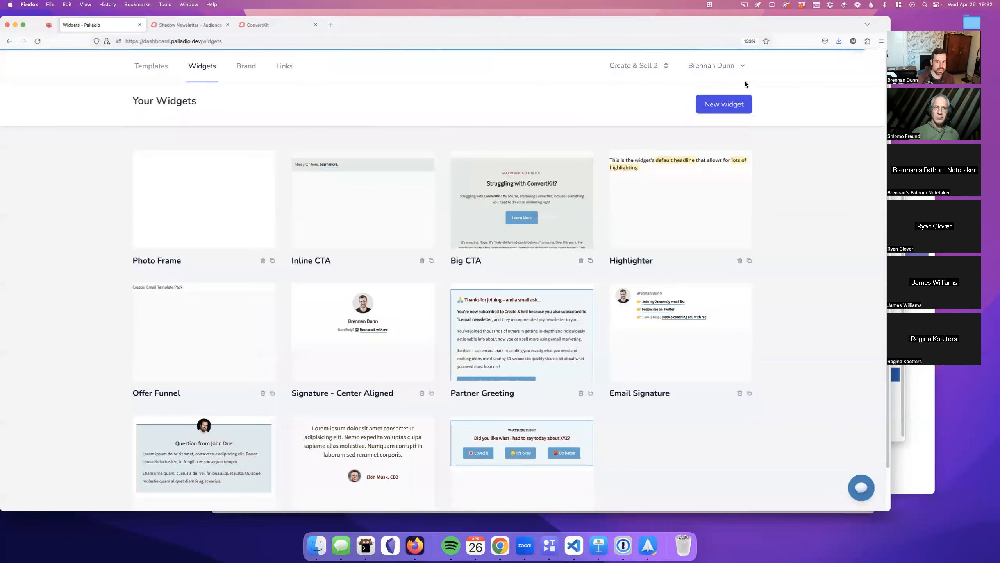
Step: Check the new-widget starter gallery for Photo Frame under Galleries & Grids
{"action": "left_click", "coordinate": [724, 104]}
{"action": "scroll", "coordinate": [552, 219], "scroll_direction": "down", "scroll_amount": 3}
{"action": "scroll", "coordinate": [552, 216], "scroll_direction": "down", "scroll_amount": 20}
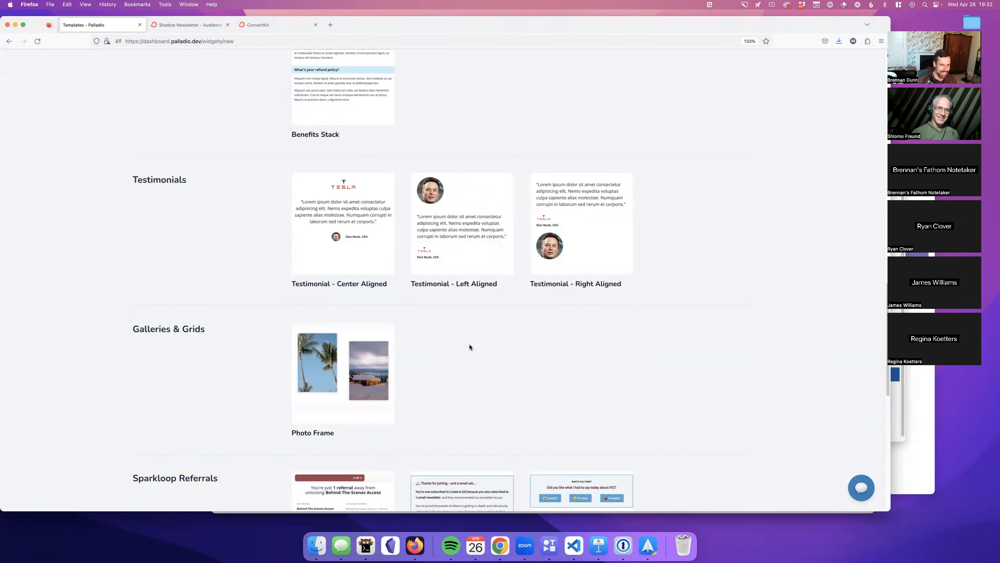
{"action": "scroll", "coordinate": [574, 369], "scroll_direction": "up", "scroll_amount": 20}
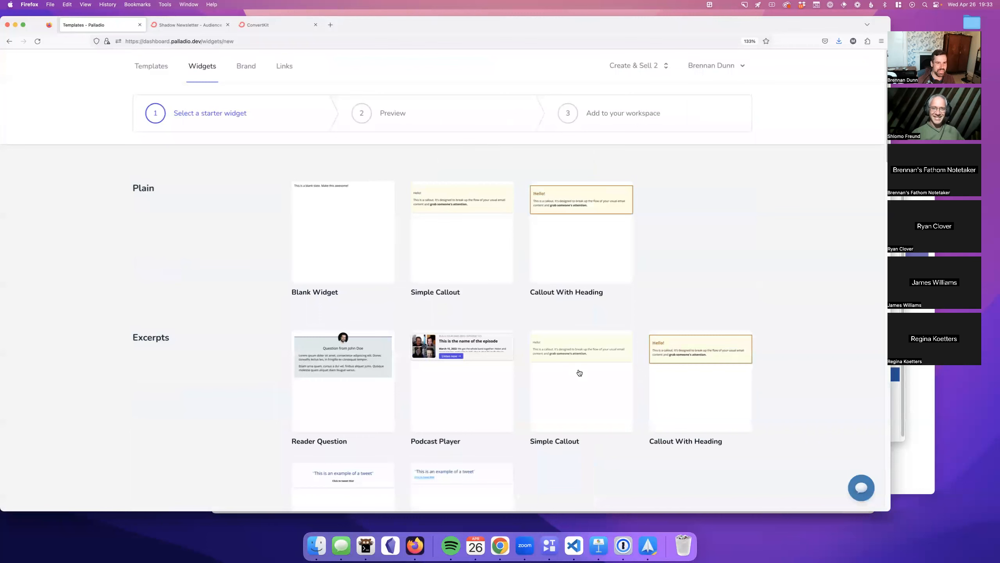
Step: Return to the Your Widgets list in the Palladio dashboard
{"action": "left_click", "coordinate": [199, 75]}
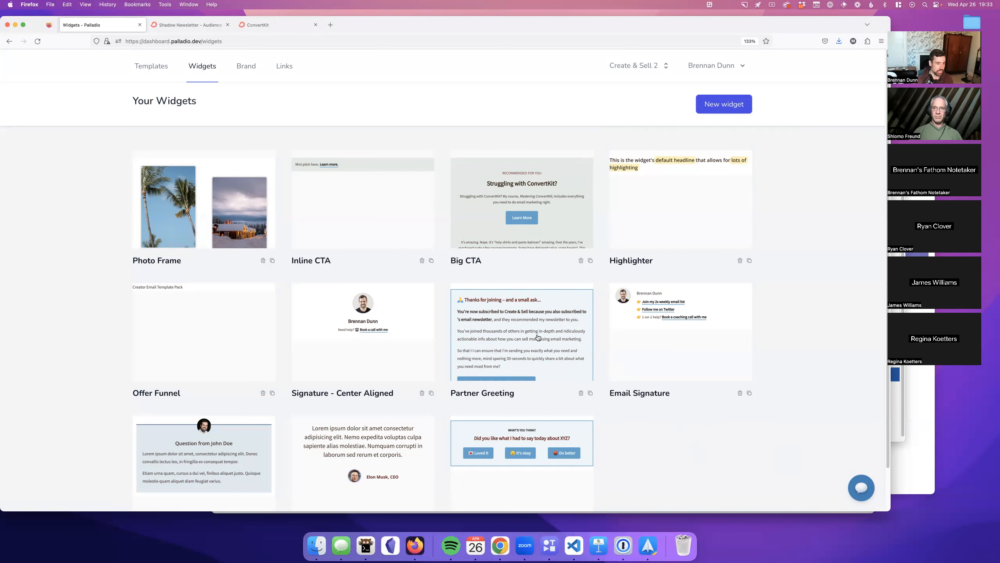
Step: Create a new blank widget named 'Demo Widget'
{"action": "left_click", "coordinate": [726, 110]}
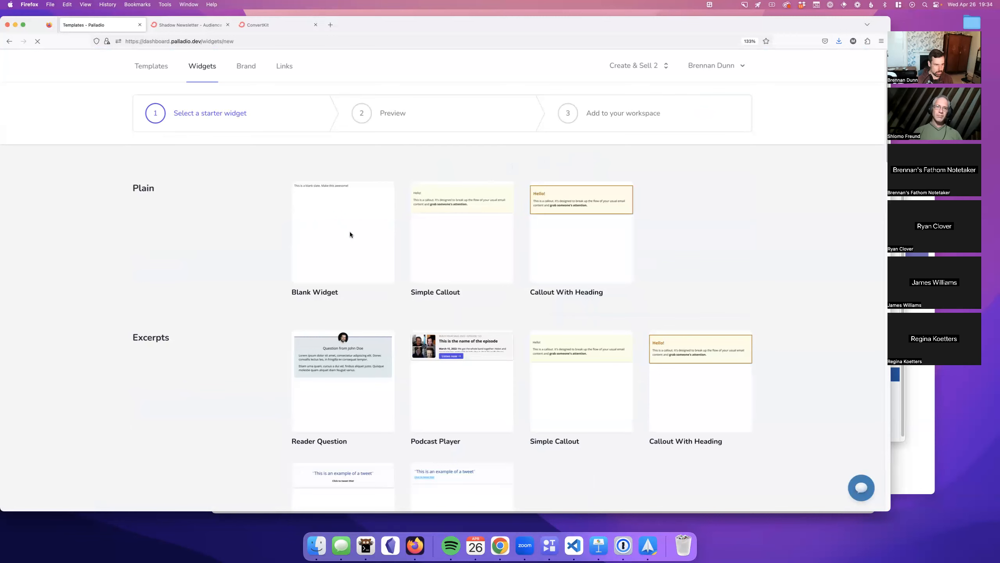
{"action": "left_click", "coordinate": [350, 235]}
{"action": "left_click", "coordinate": [710, 197]}
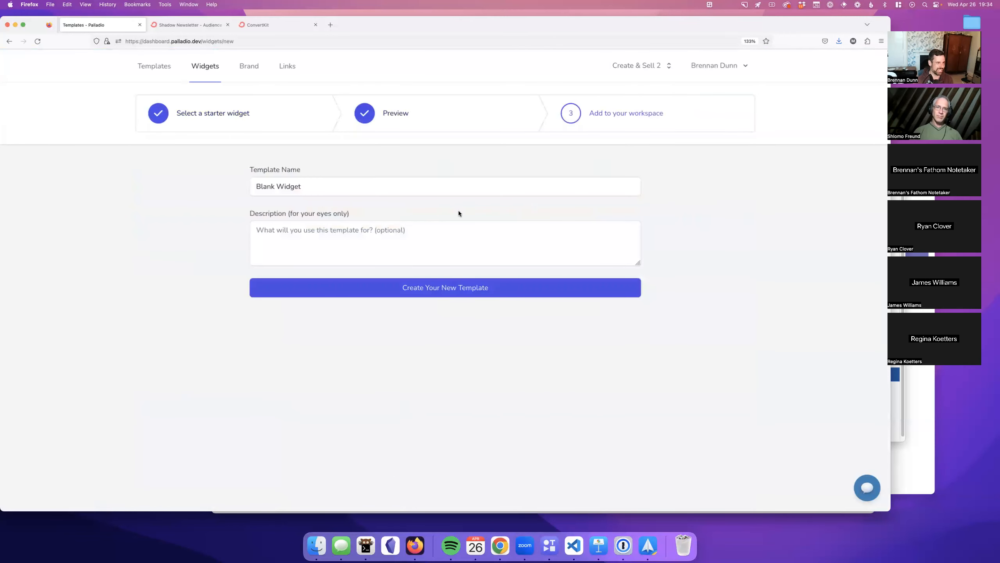
{"action": "triple_click", "coordinate": [393, 190]}
{"action": "type", "text": "Demo Widget"}
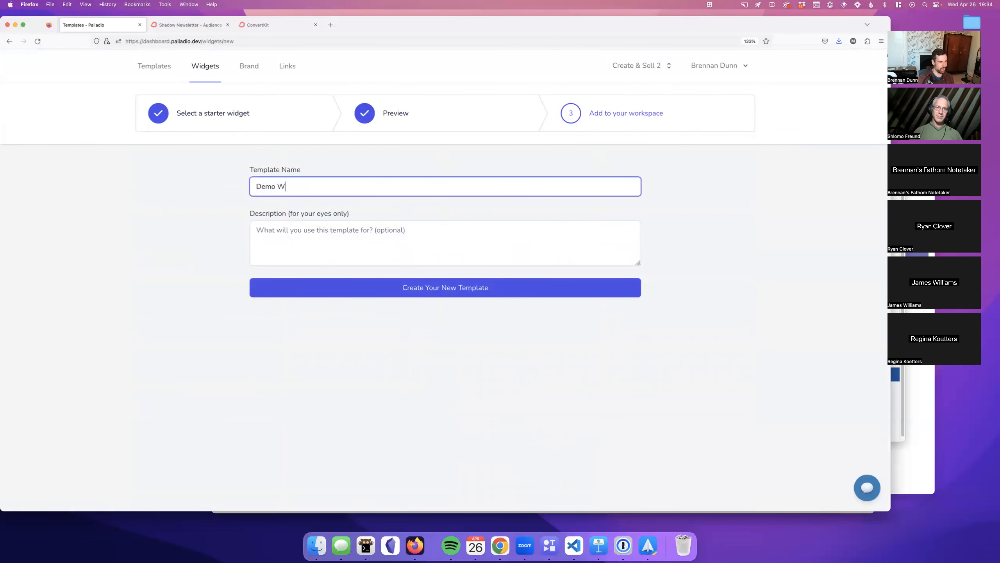
{"action": "left_click", "coordinate": [444, 289]}
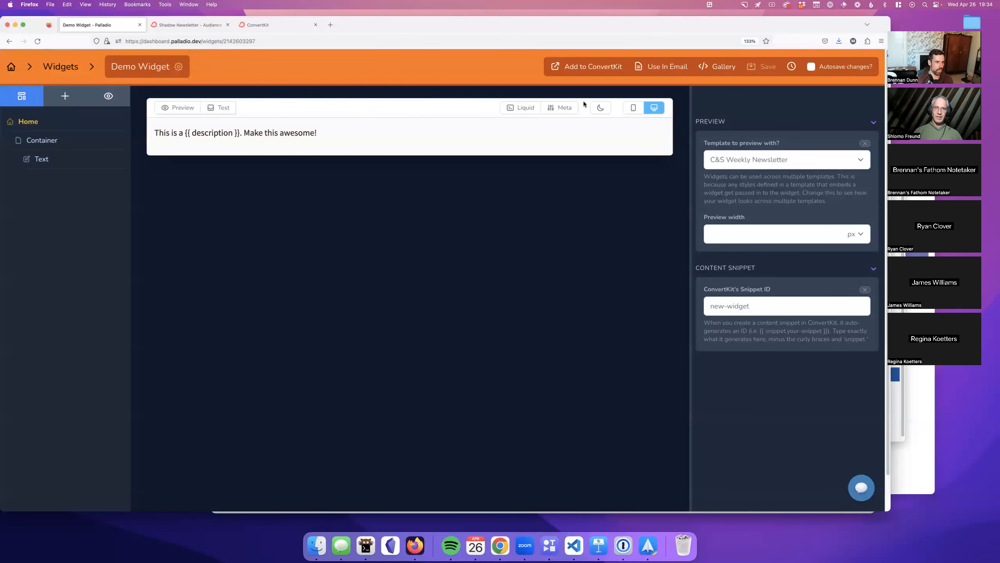
Step: Drag a second Container into the Demo Widget canvas to wrap its Text element
{"action": "left_click", "coordinate": [573, 107]}
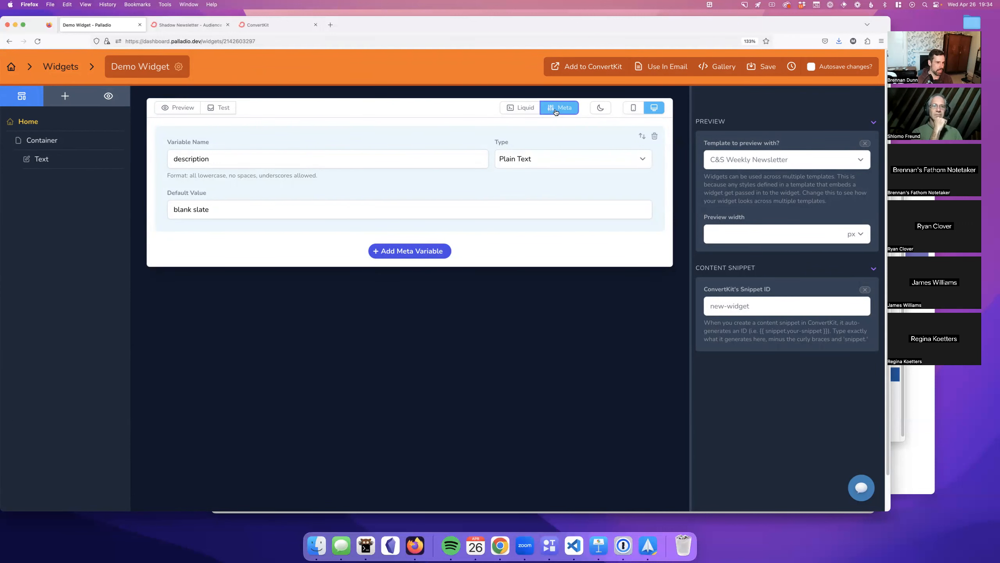
{"action": "left_click", "coordinate": [542, 108]}
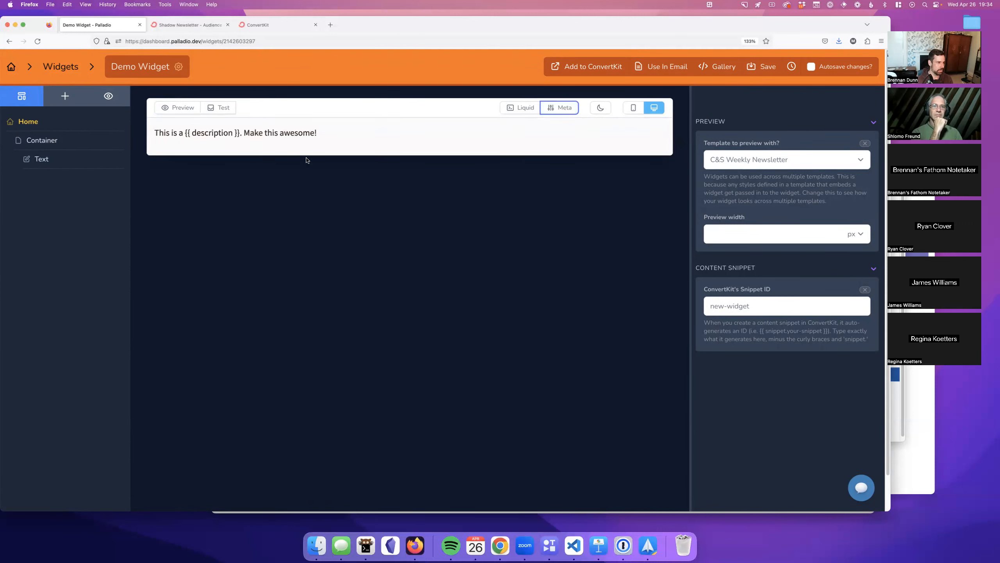
{"action": "left_click", "coordinate": [65, 96]}
{"action": "left_click_drag", "start_coordinate": [40, 138], "coordinate": [166, 123]}
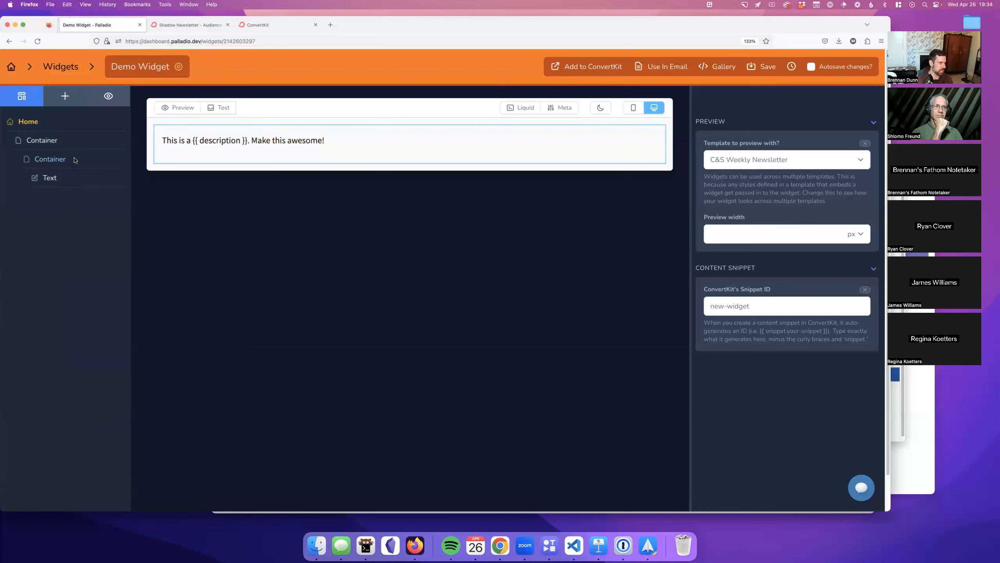
{"action": "left_click", "coordinate": [74, 159]}
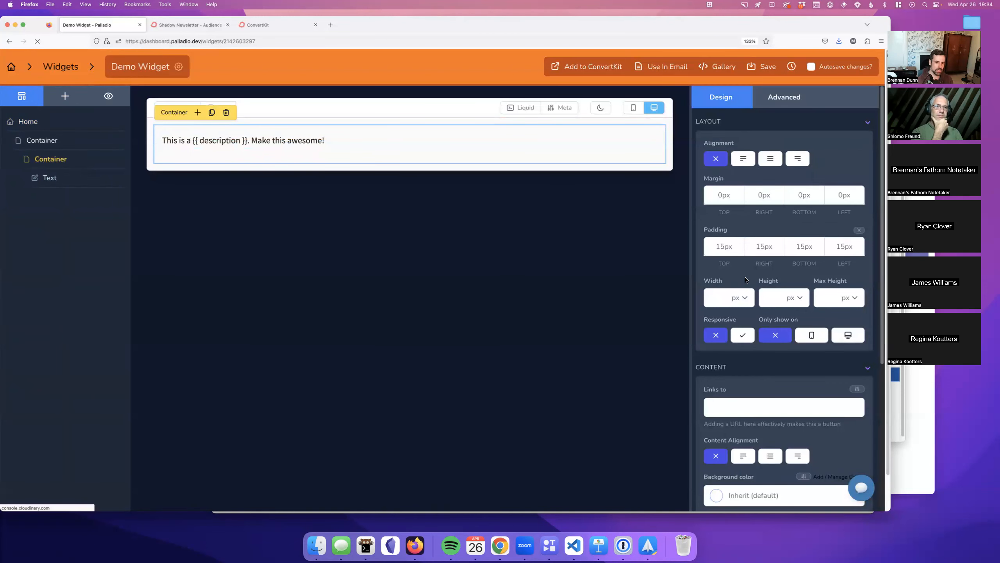
Step: Give the inner container a Highlights background colour and a Large shadow
{"action": "scroll", "coordinate": [733, 313], "scroll_direction": "down", "scroll_amount": 5}
{"action": "left_click", "coordinate": [733, 314]}
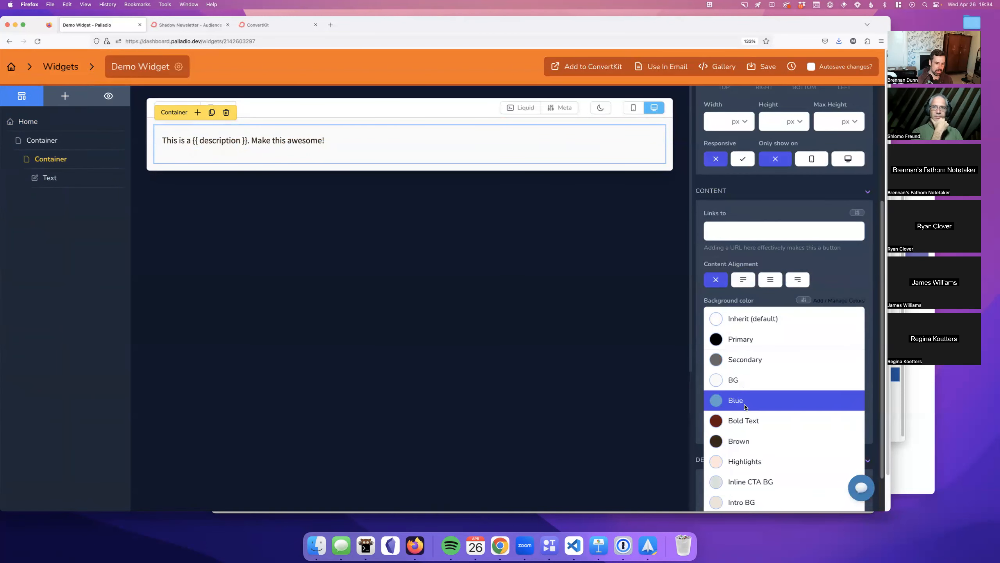
{"action": "left_click", "coordinate": [742, 461]}
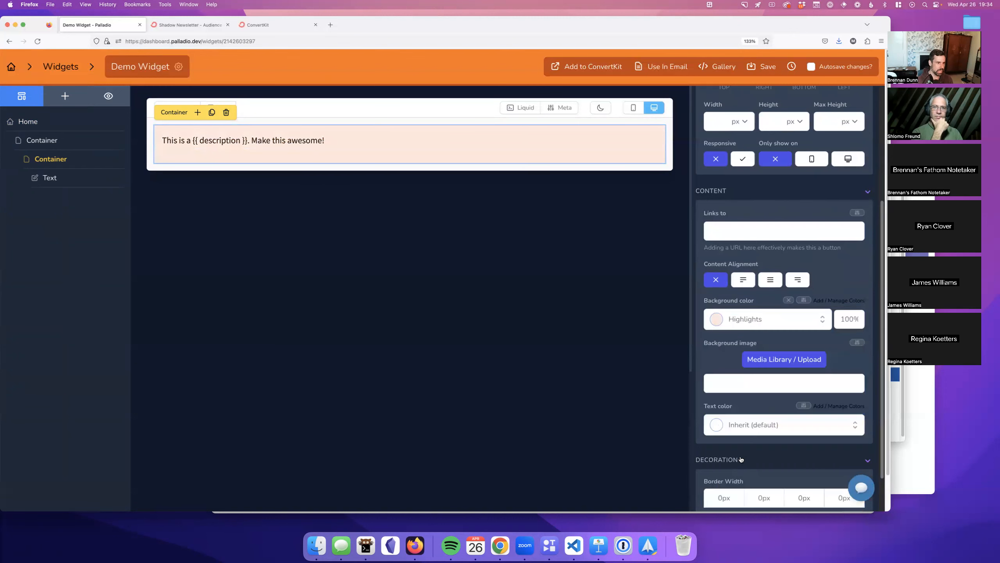
{"action": "scroll", "coordinate": [770, 338], "scroll_direction": "down", "scroll_amount": 3}
{"action": "scroll", "coordinate": [770, 337], "scroll_direction": "down", "scroll_amount": 1}
{"action": "left_click", "coordinate": [729, 493]}
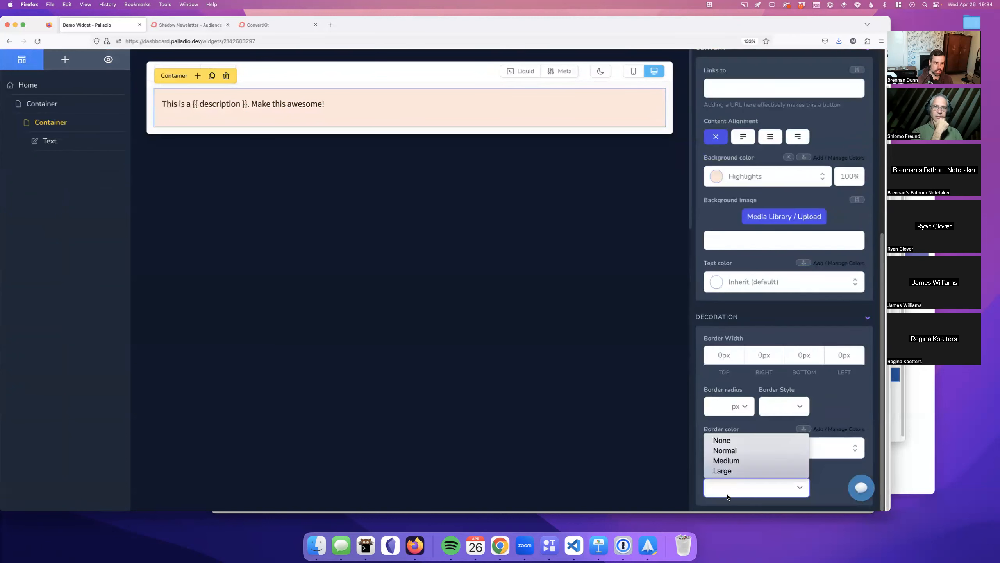
{"action": "left_click", "coordinate": [740, 471]}
{"action": "scroll", "coordinate": [636, 304], "scroll_direction": "up", "scroll_amount": 1}
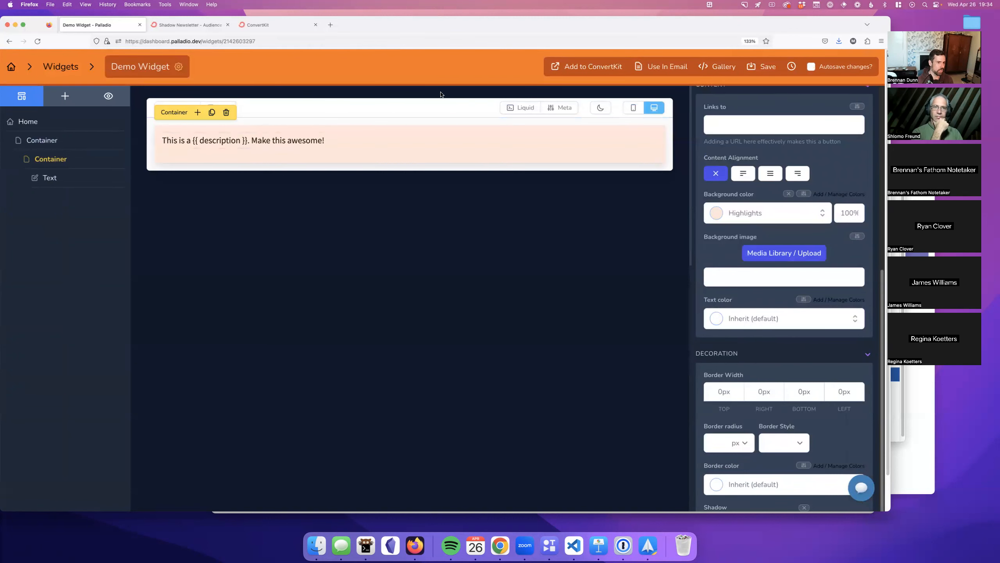
Step: Add an Image placeholder below the paragraph text and select it
{"action": "left_click", "coordinate": [65, 96]}
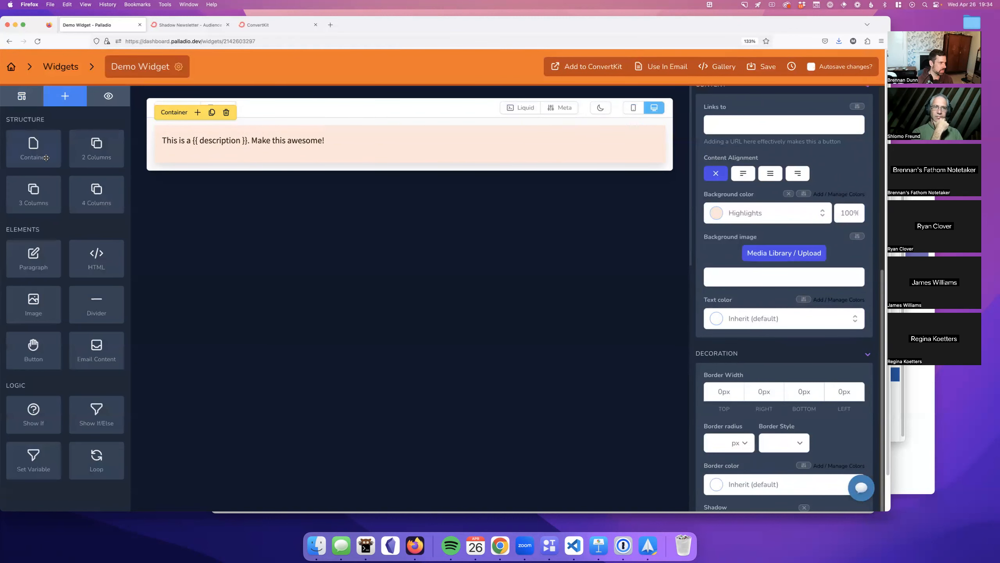
{"action": "left_click_drag", "start_coordinate": [34, 304], "coordinate": [205, 149]}
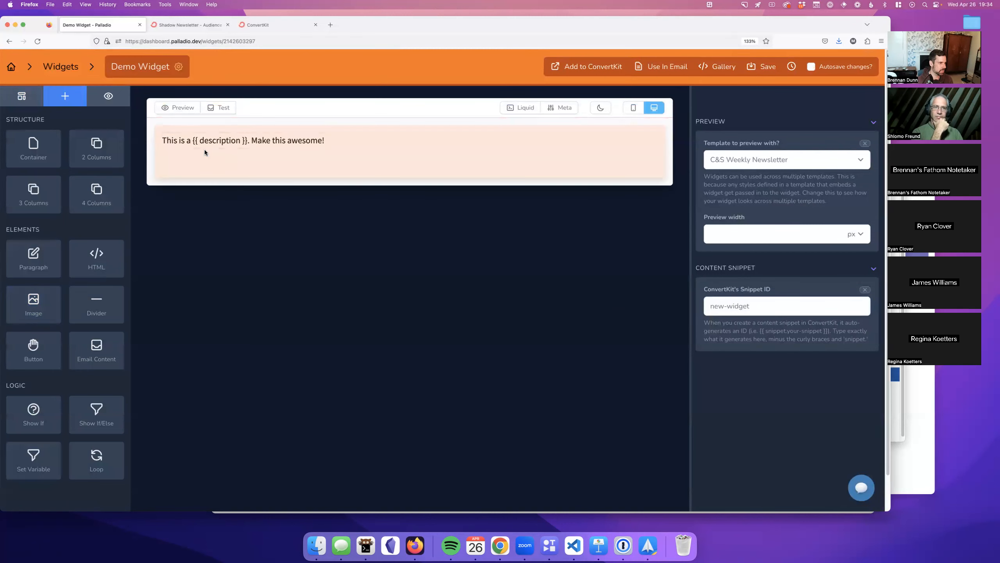
{"action": "left_click", "coordinate": [224, 172]}
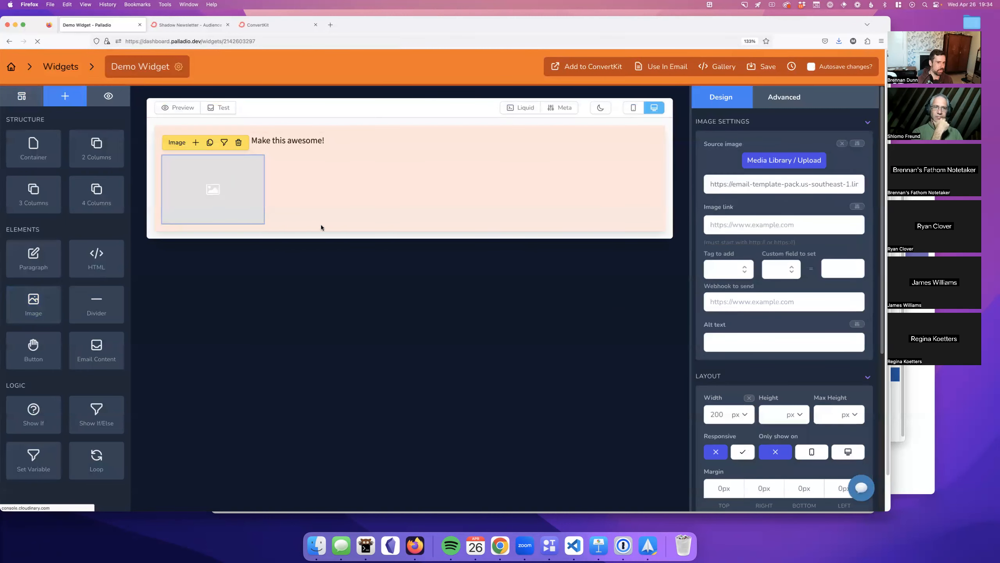
{"action": "left_click", "coordinate": [223, 175]}
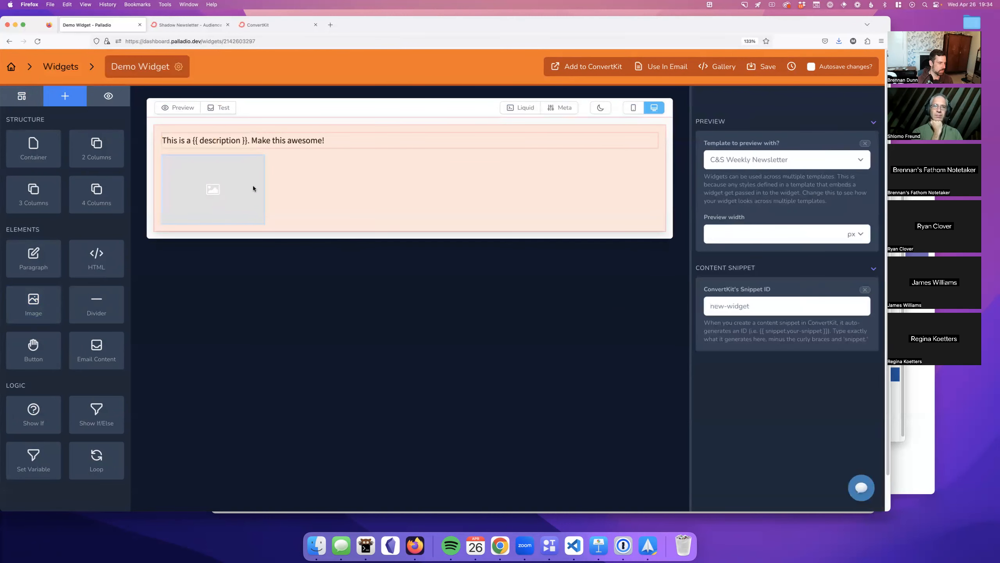
{"action": "left_click", "coordinate": [254, 138]}
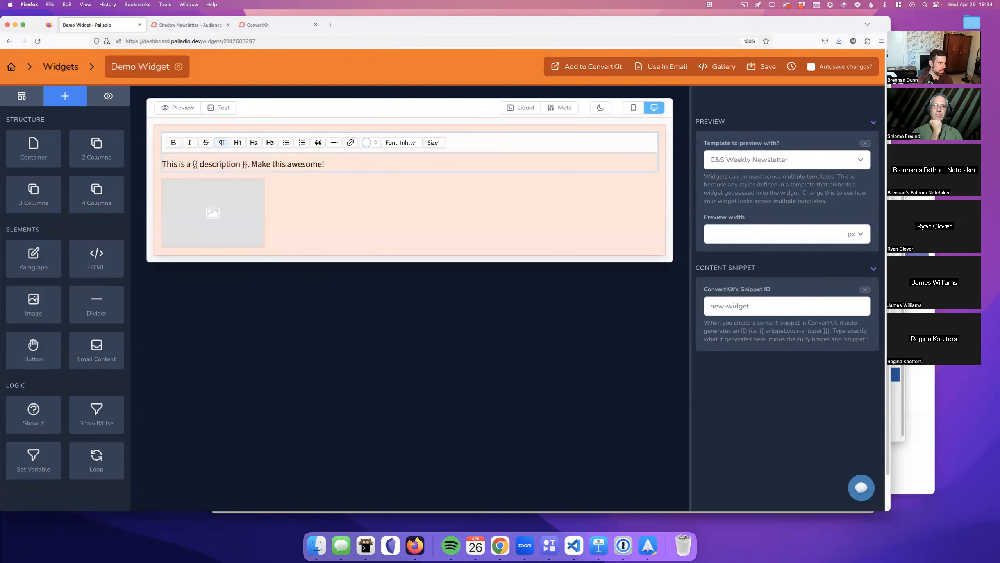
{"action": "left_click", "coordinate": [226, 200]}
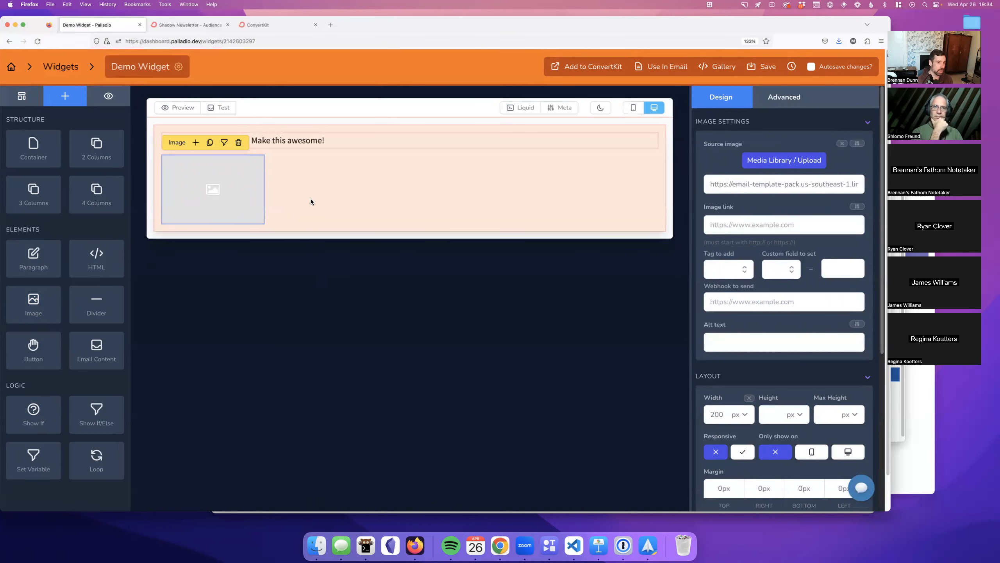
Step: Add a new meta variable named demoImage with the Image type
{"action": "left_click", "coordinate": [558, 112]}
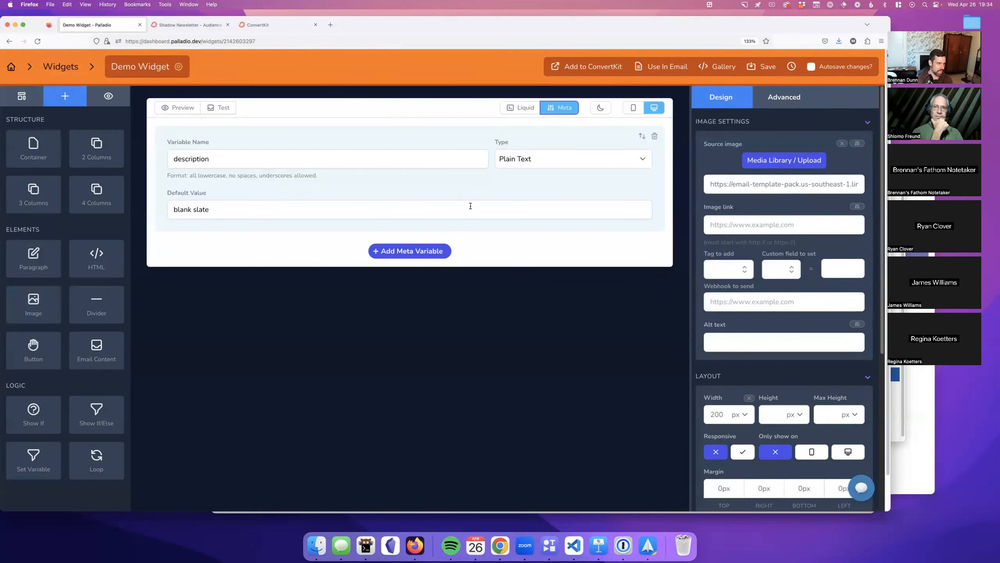
{"action": "left_click", "coordinate": [408, 251]}
{"action": "left_click", "coordinate": [368, 270]}
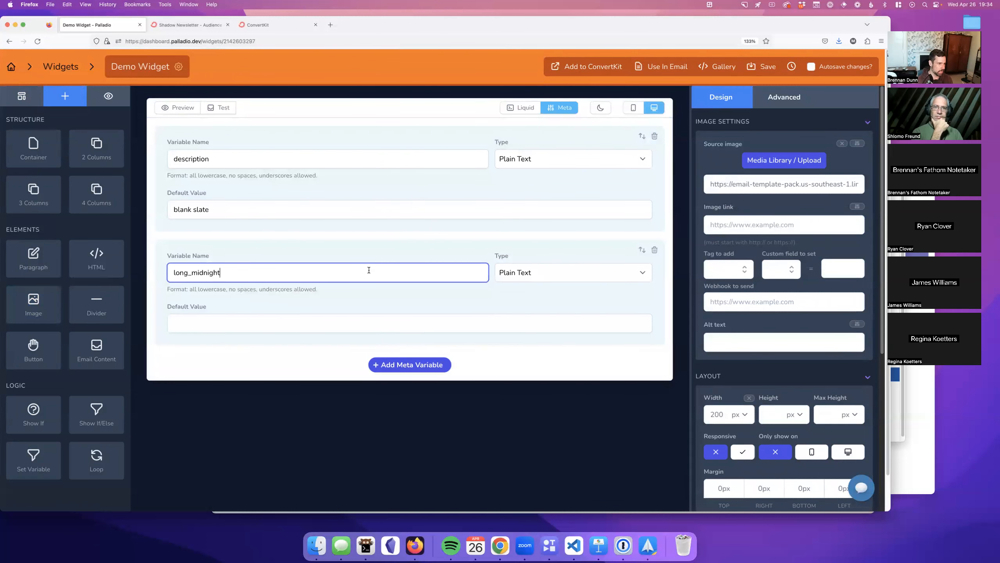
{"action": "double_click", "coordinate": [363, 267]}
{"action": "type", "text": "demoImage"}
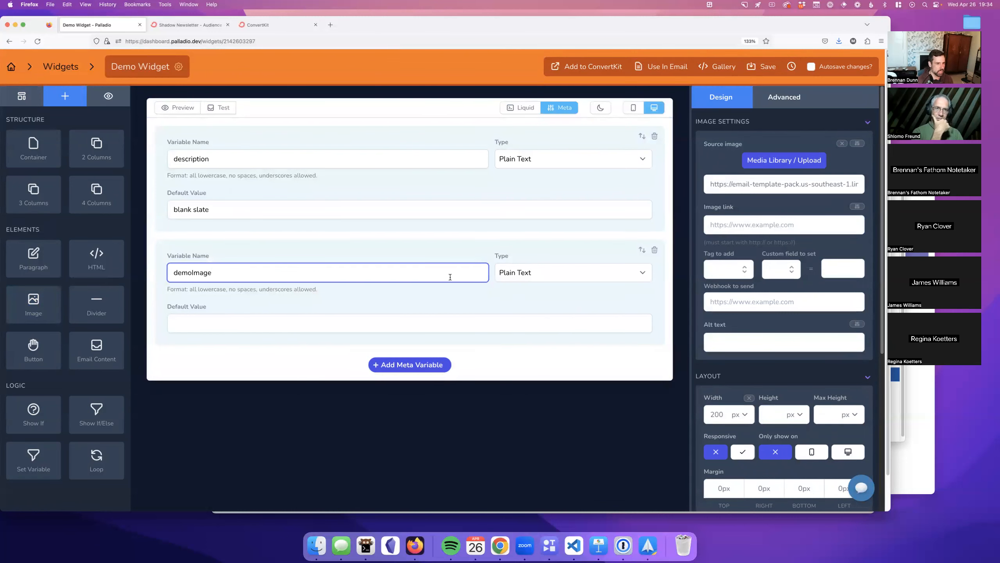
{"action": "left_click", "coordinate": [530, 274]}
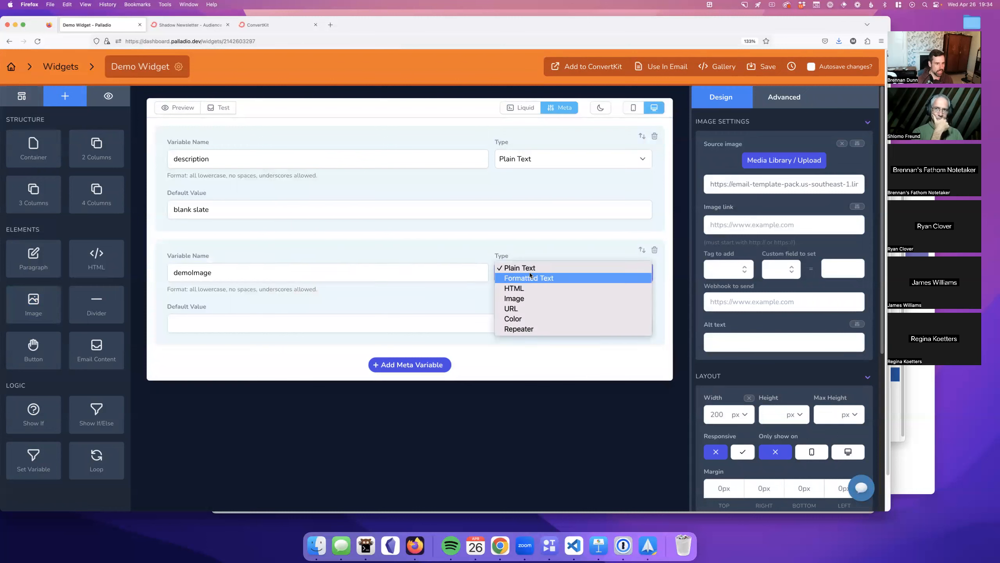
{"action": "left_click", "coordinate": [533, 294]}
Step: Set demoImage's default to the cld-sample-3 picture from the media library and save the widget
{"action": "left_click", "coordinate": [436, 322]}
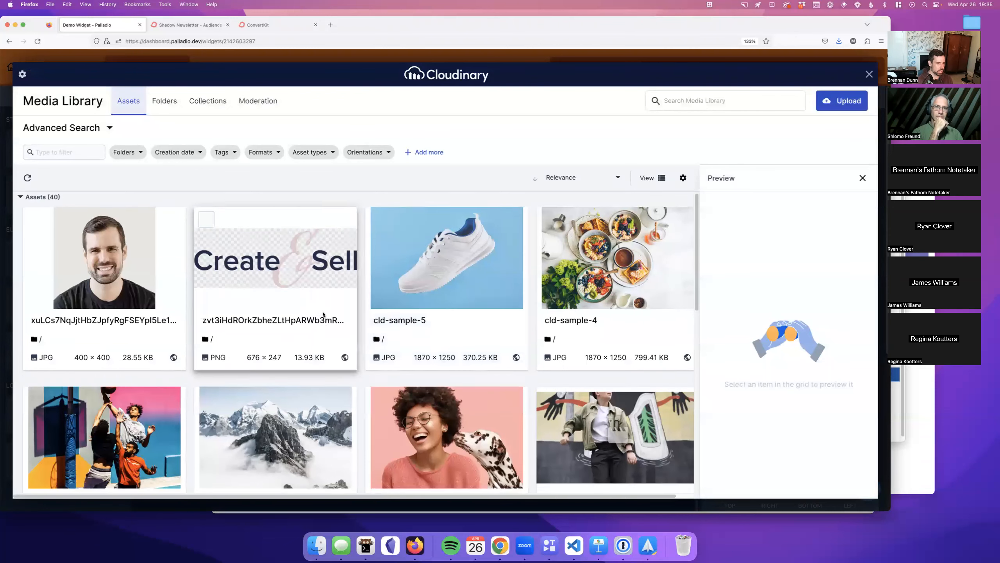
{"action": "scroll", "coordinate": [343, 299], "scroll_direction": "down", "scroll_amount": 1}
{"action": "left_click", "coordinate": [120, 393]}
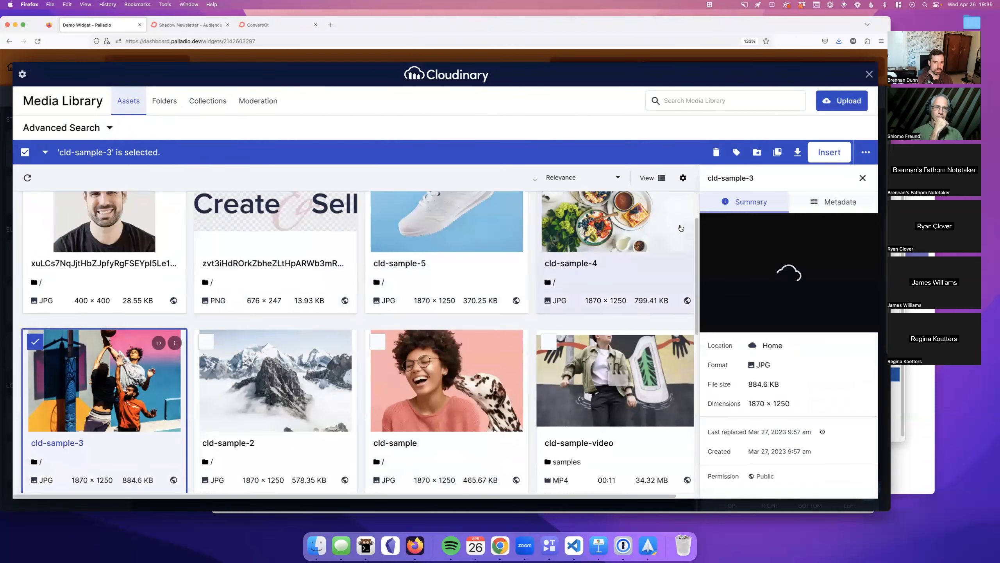
{"action": "left_click", "coordinate": [824, 152]}
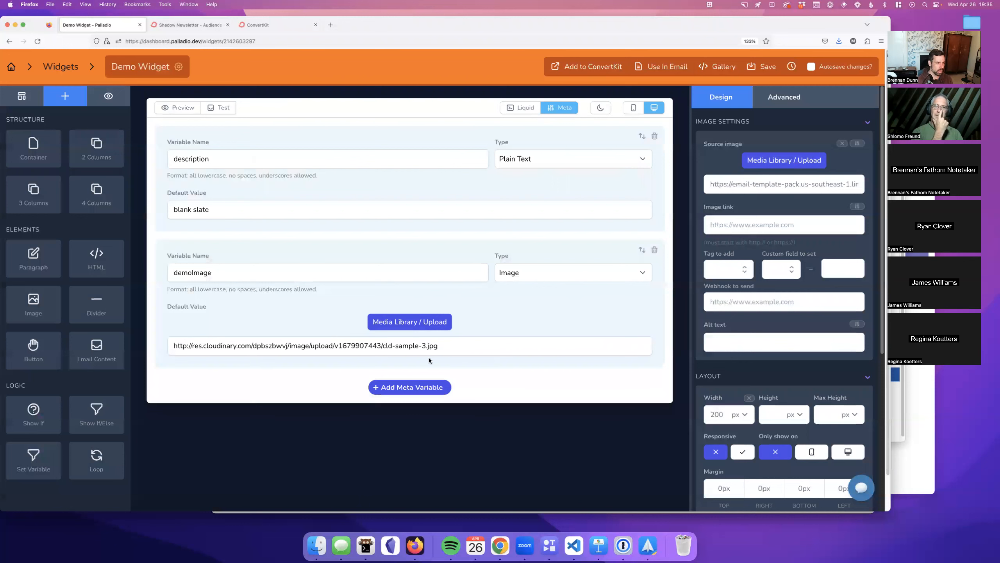
{"action": "left_click", "coordinate": [761, 67]}
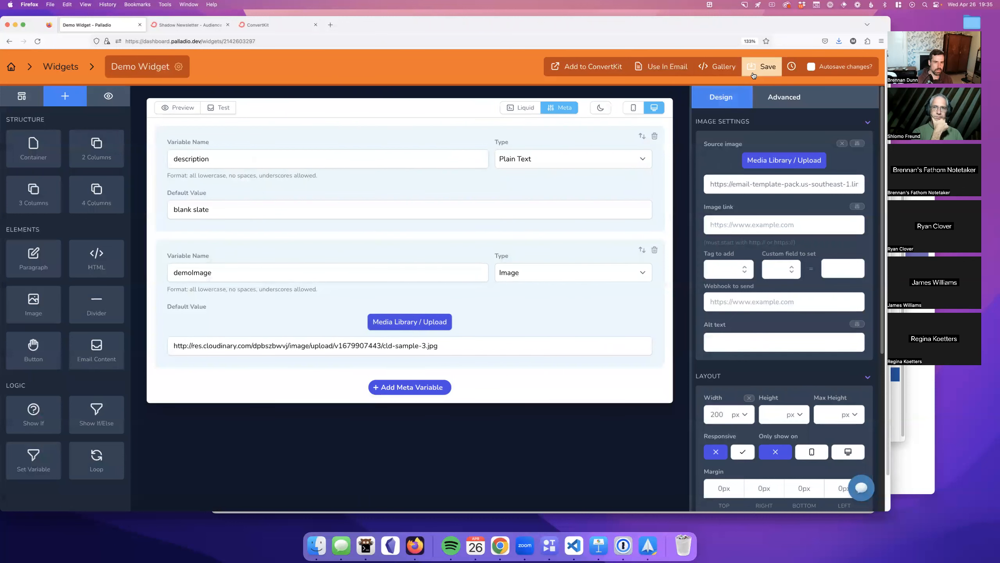
{"action": "left_click", "coordinate": [560, 109]}
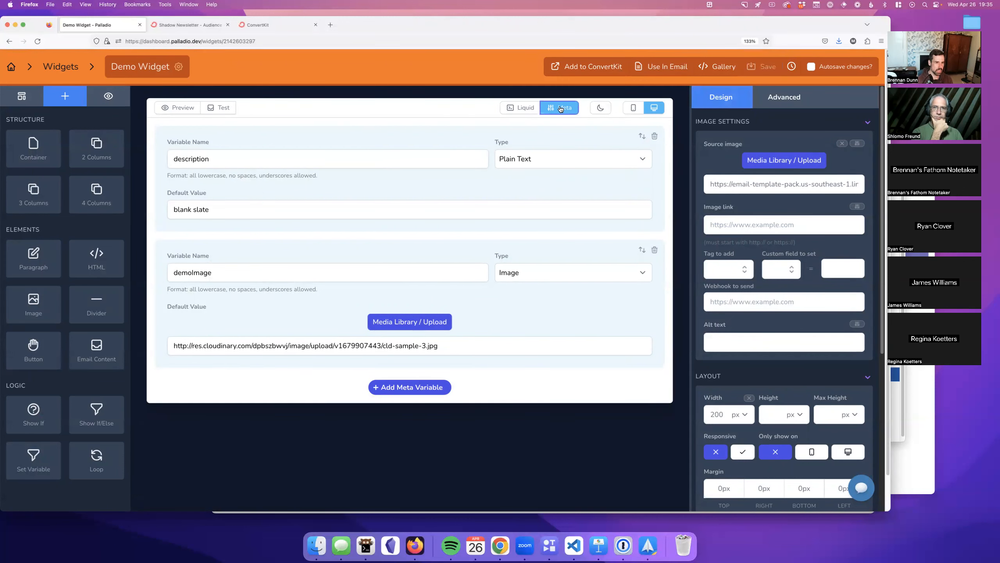
{"action": "left_click", "coordinate": [225, 187]}
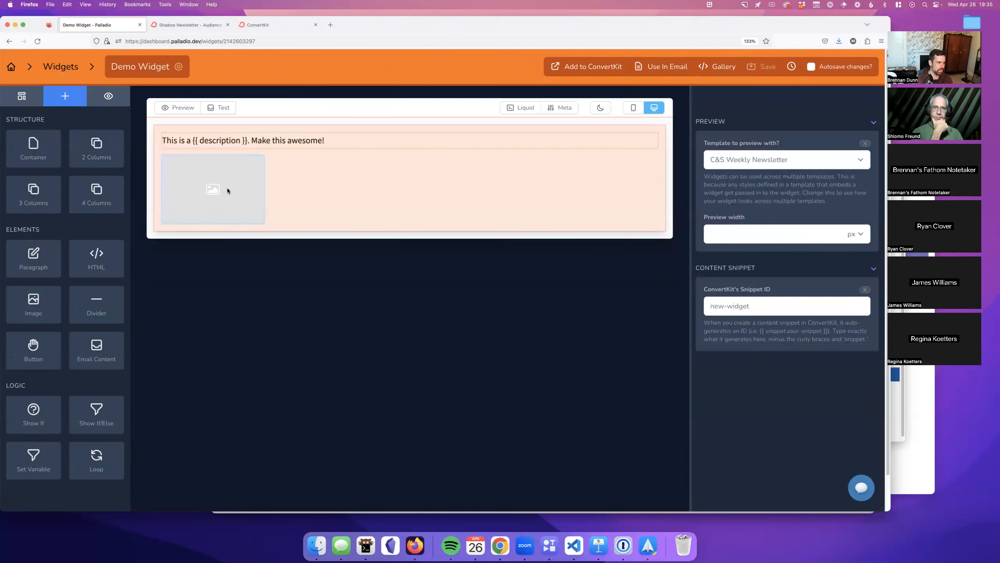
Step: Make the image block take its source from the demoImage slot
{"action": "left_click", "coordinate": [226, 187]}
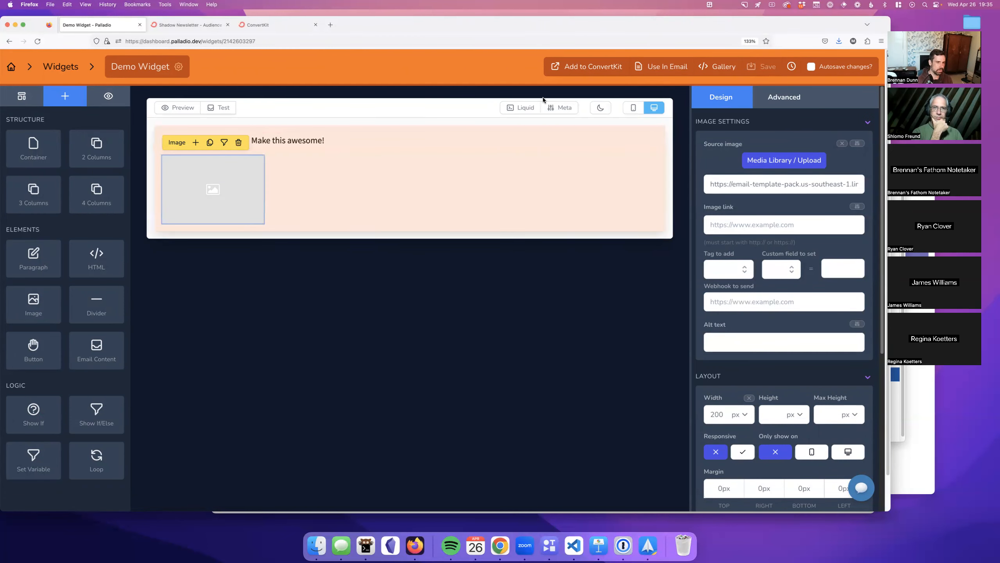
{"action": "left_click", "coordinate": [858, 145]}
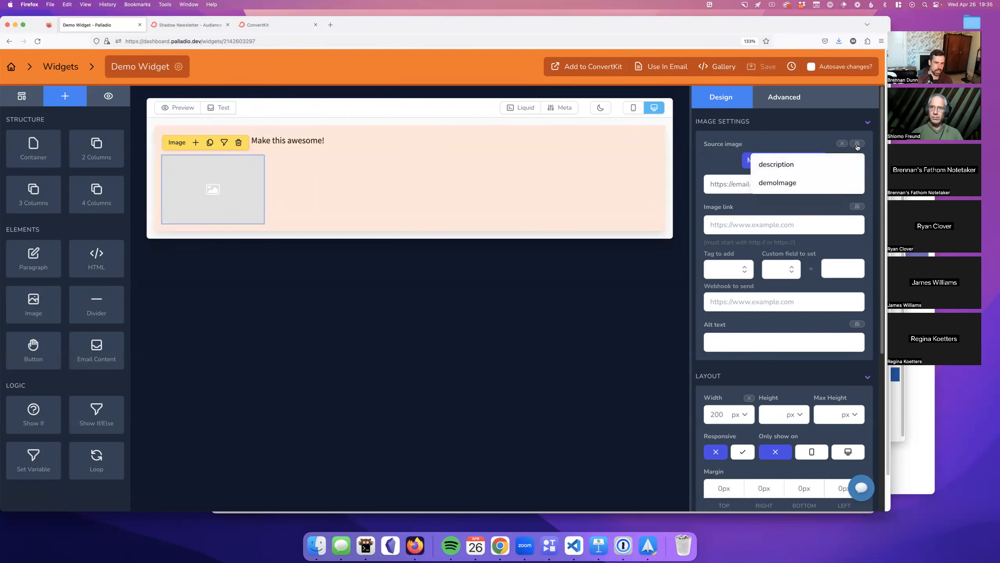
{"action": "left_click", "coordinate": [814, 180]}
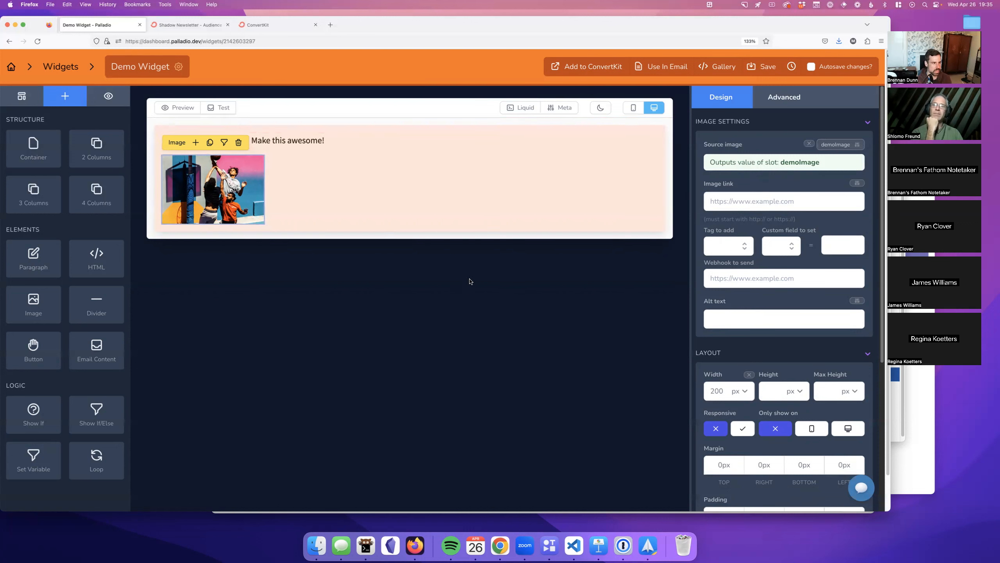
Step: Preview the widget's full text and sample photo, then save the widget
{"action": "left_click", "coordinate": [177, 107]}
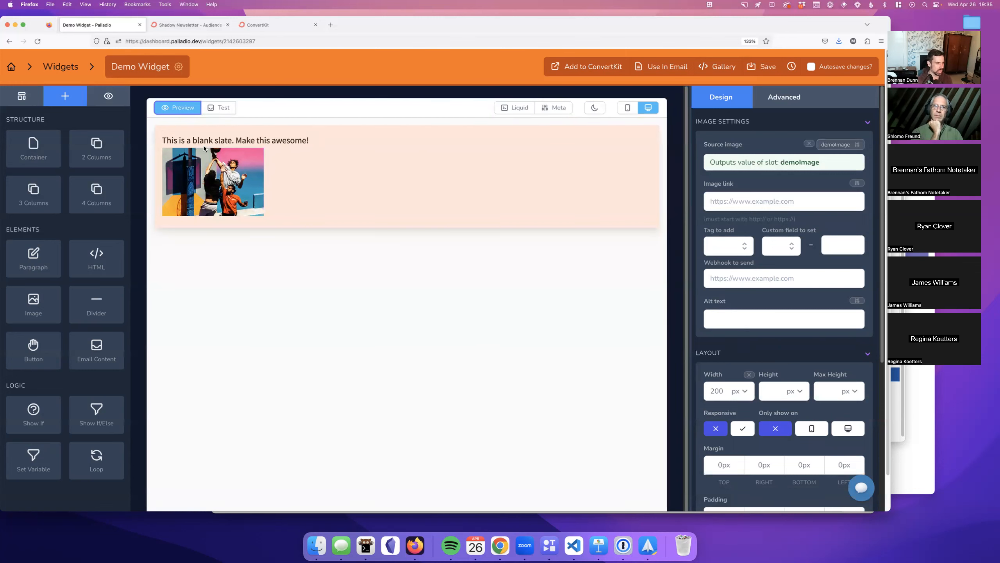
{"action": "left_click_drag", "start_coordinate": [195, 140], "coordinate": [235, 141]}
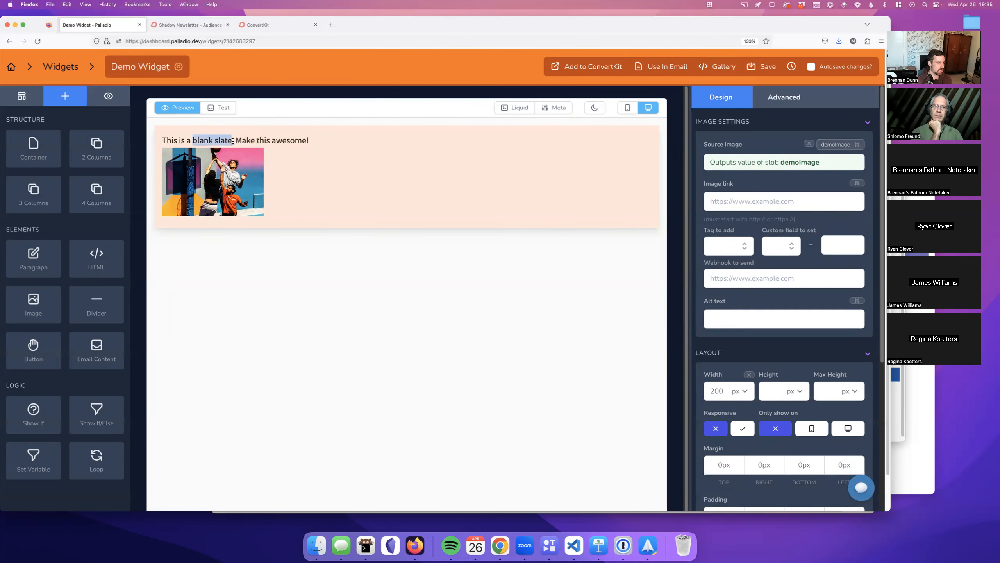
{"action": "left_click", "coordinate": [234, 141]}
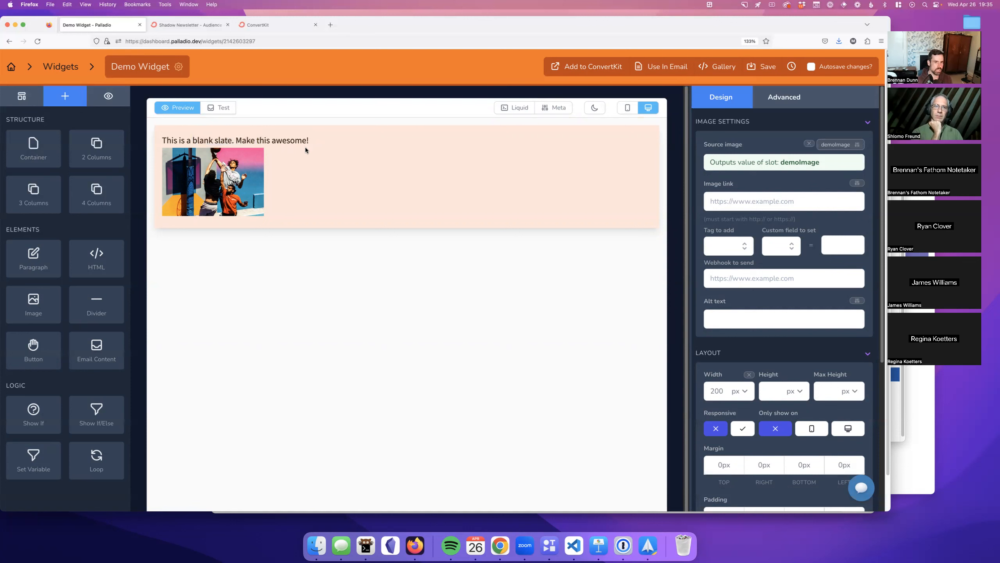
{"action": "left_click", "coordinate": [763, 66]}
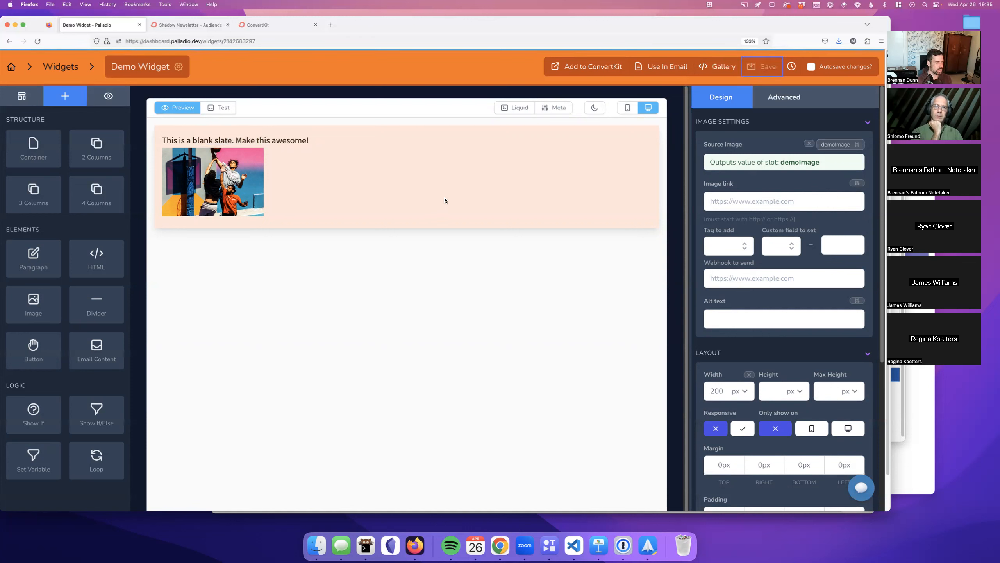
{"action": "left_click", "coordinate": [19, 102]}
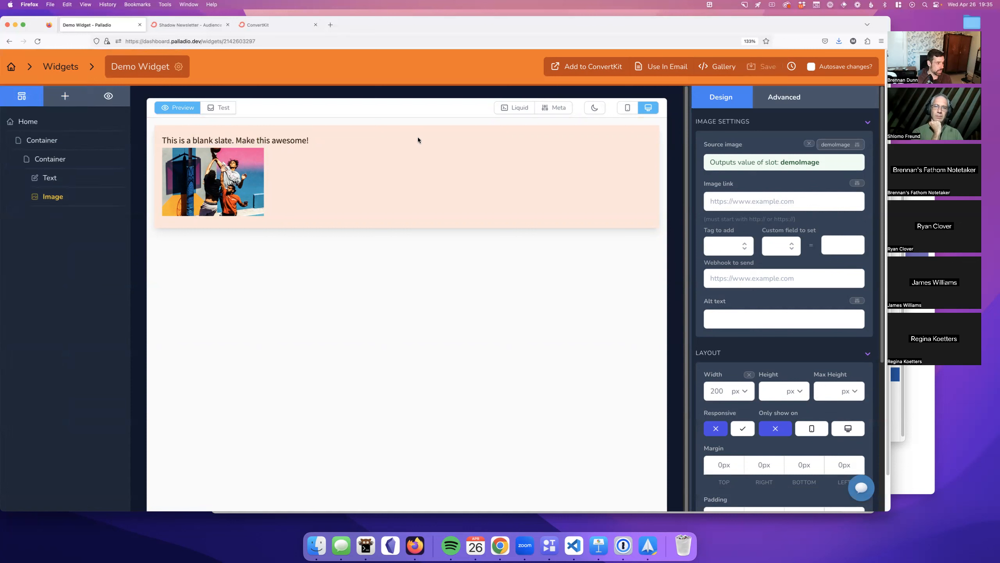
Step: Copy the Demo Widget HTML for ConvertKit and advance through Step 2 to the final Step 3
{"action": "left_click", "coordinate": [591, 67]}
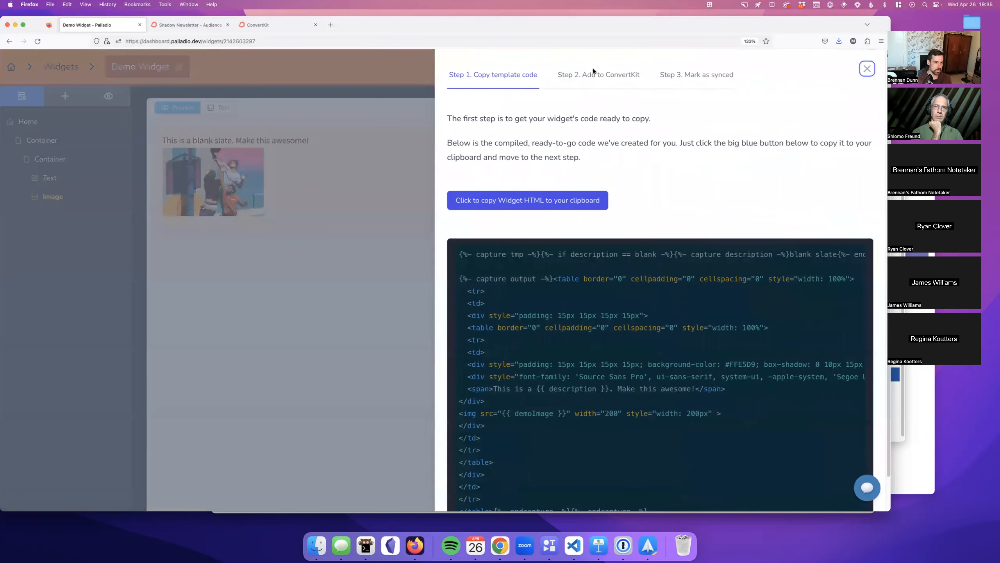
{"action": "scroll", "coordinate": [570, 262], "scroll_direction": "down", "scroll_amount": 2}
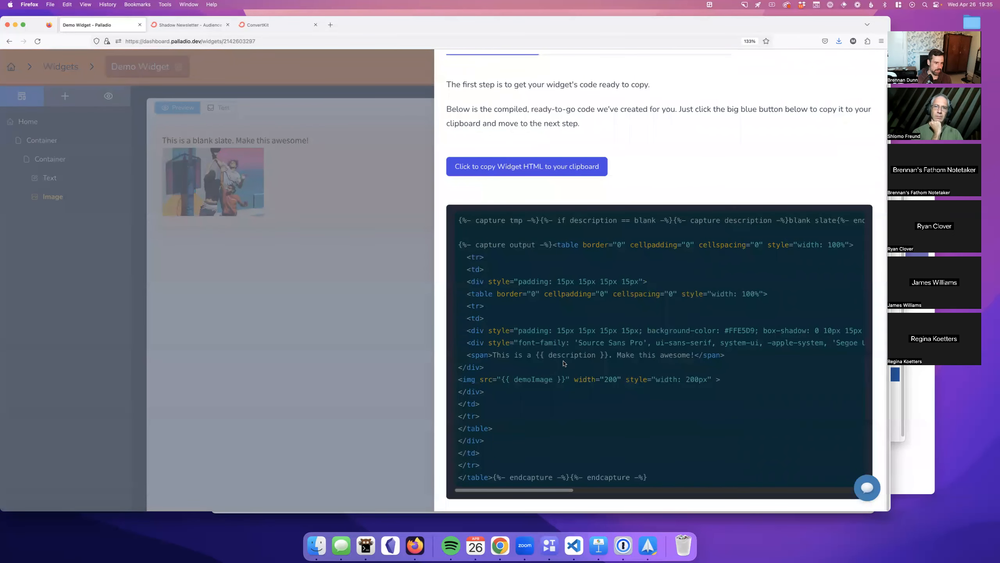
{"action": "scroll", "coordinate": [551, 256], "scroll_direction": "up", "scroll_amount": 2}
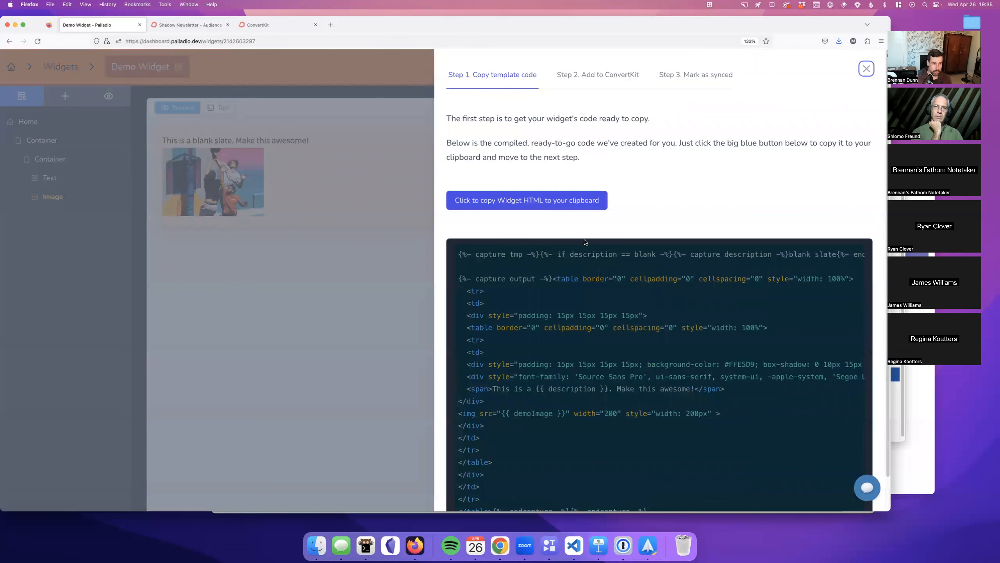
{"action": "left_click", "coordinate": [571, 206]}
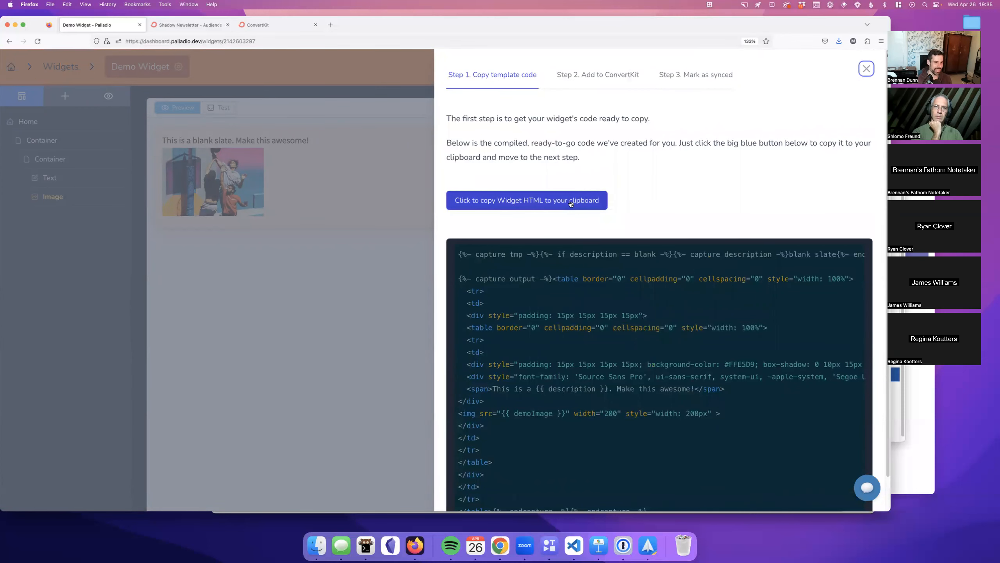
{"action": "left_click", "coordinate": [571, 204]}
{"action": "scroll", "coordinate": [563, 287], "scroll_direction": "down", "scroll_amount": 10}
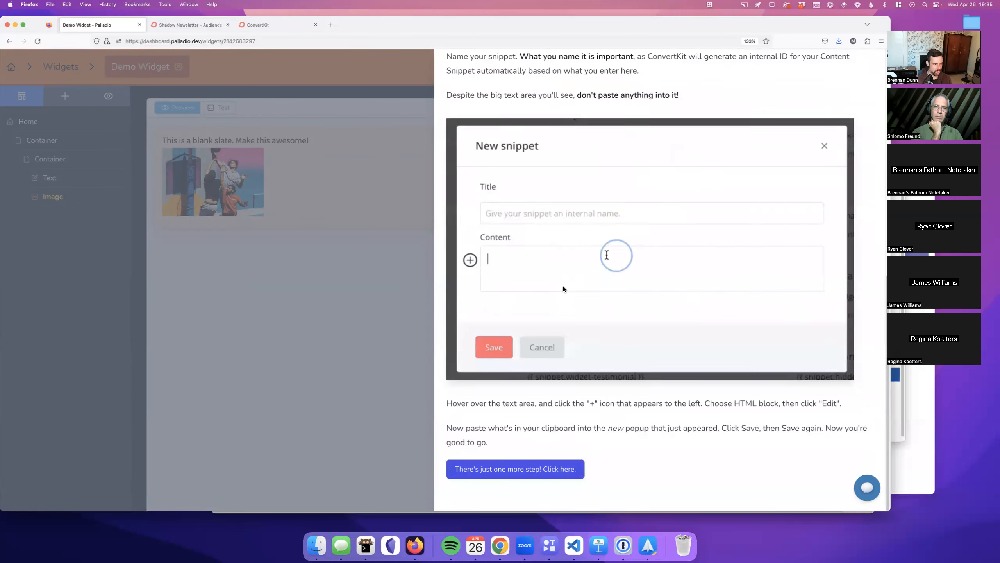
{"action": "left_click", "coordinate": [570, 469]}
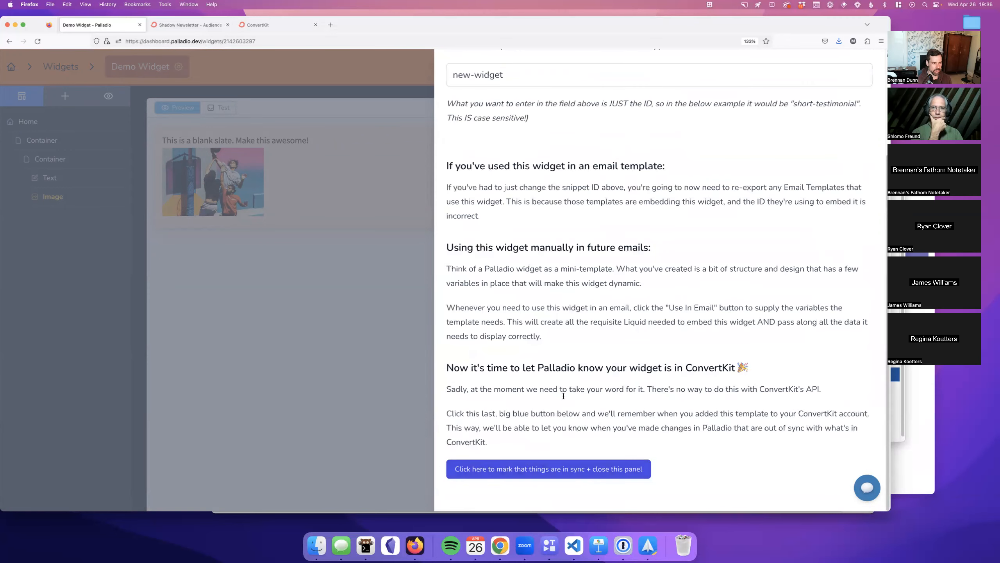
{"action": "scroll", "coordinate": [563, 396], "scroll_direction": "up", "scroll_amount": 5}
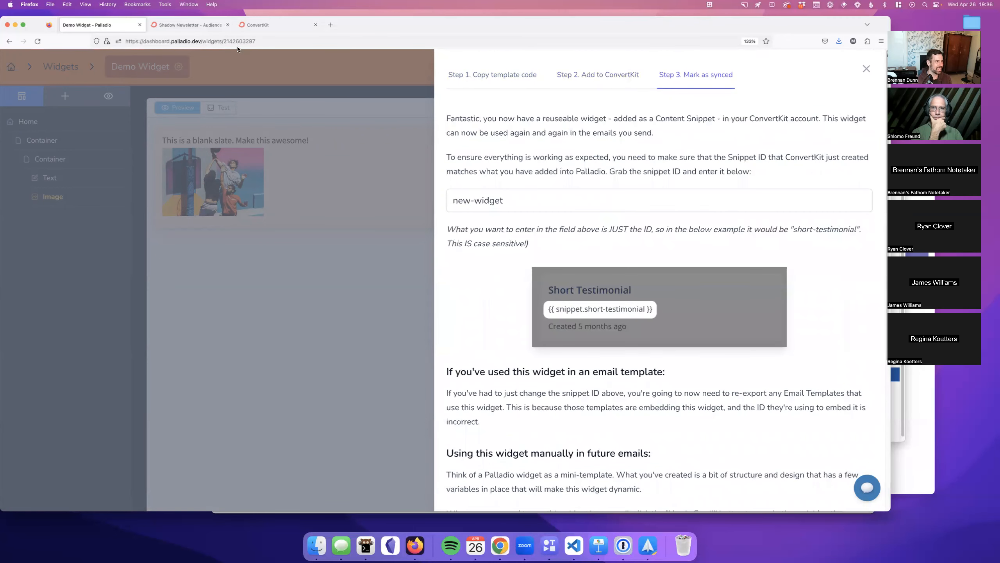
{"action": "left_click", "coordinate": [270, 27]}
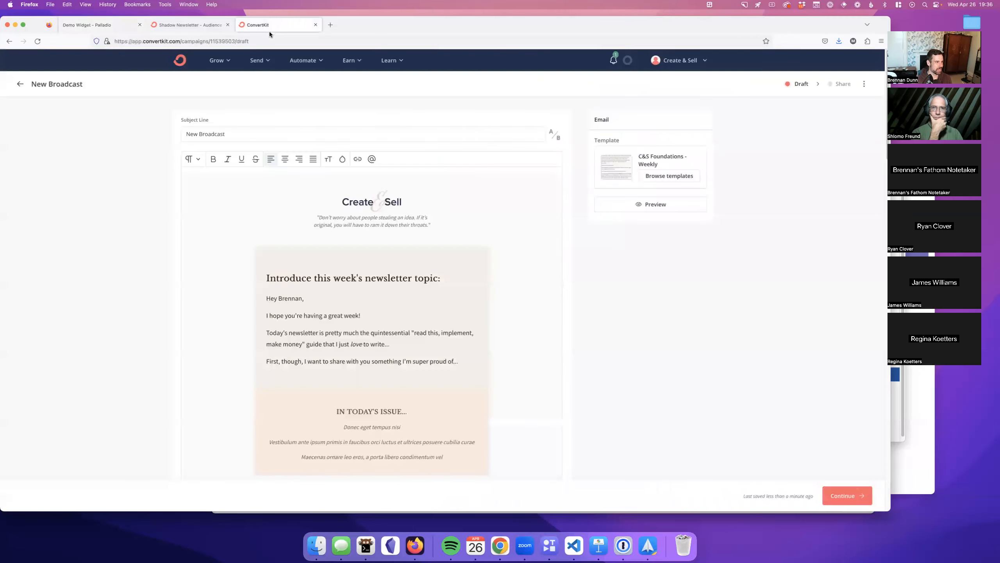
Step: Open ConvertKit's Snippets page in a new tab and start a new snippet titled Demo Widget
{"action": "left_click", "coordinate": [265, 63]}
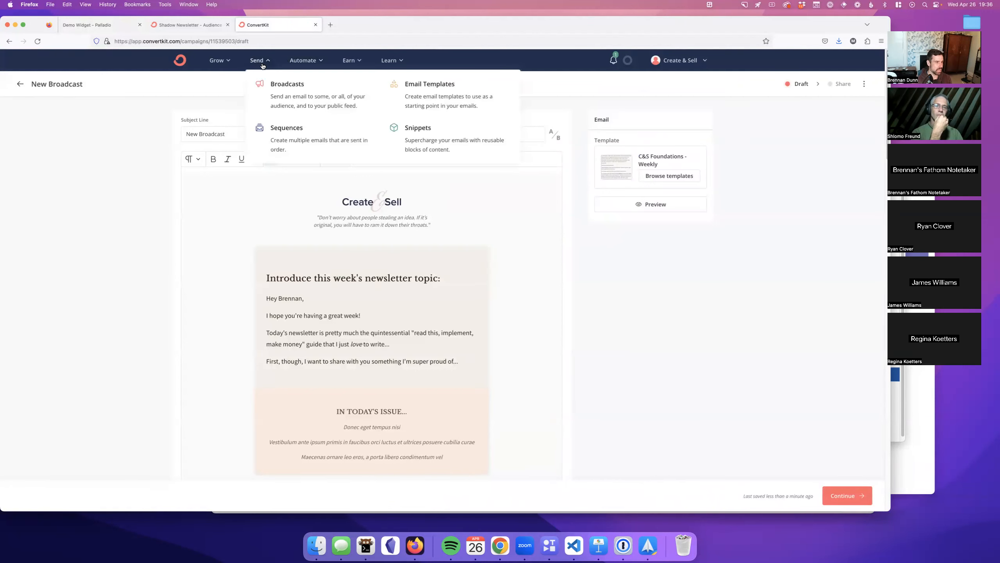
{"action": "right_click", "coordinate": [416, 136]}
{"action": "left_click", "coordinate": [433, 138]}
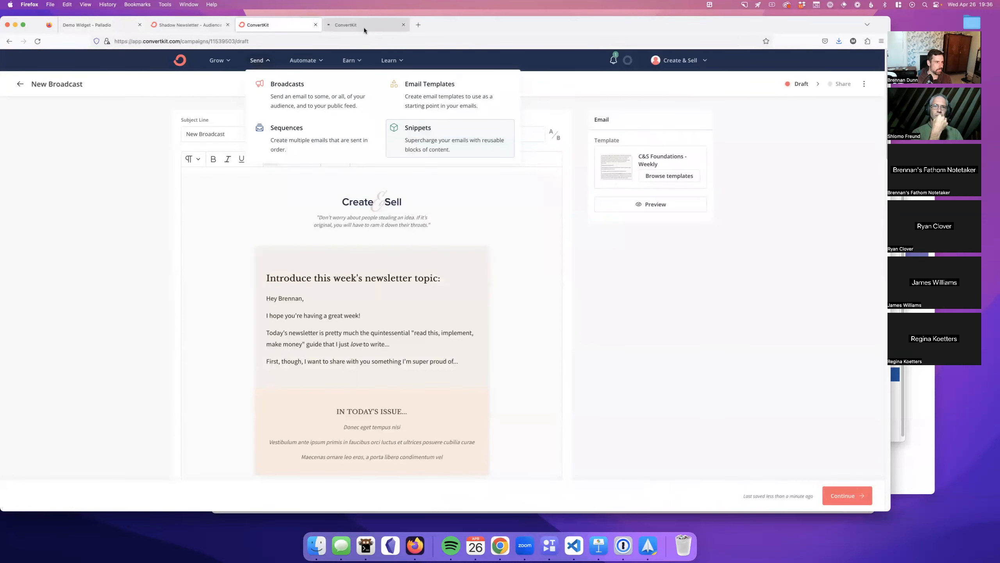
{"action": "left_click", "coordinate": [366, 25]}
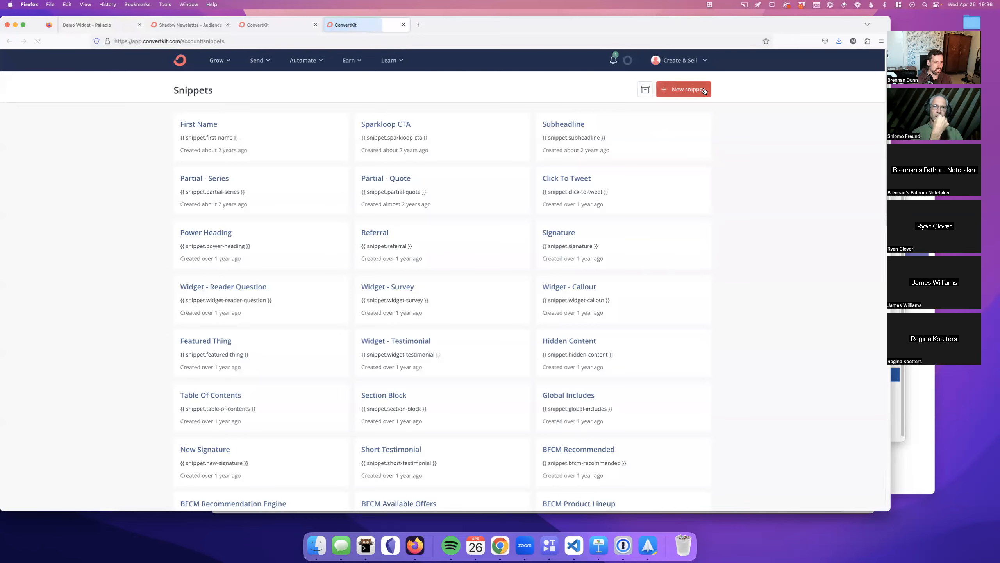
{"action": "left_click", "coordinate": [684, 89]}
{"action": "left_click", "coordinate": [445, 265]}
{"action": "type", "text": "De"}
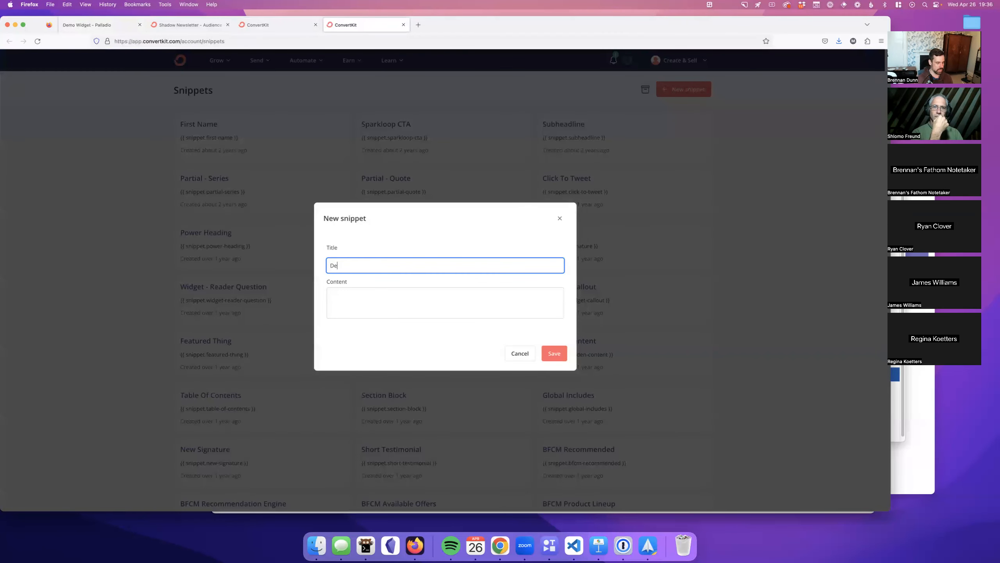
Step: Add an HTML block holding the pasted widget code to the snippet and save it
{"action": "left_click", "coordinate": [450, 298]}
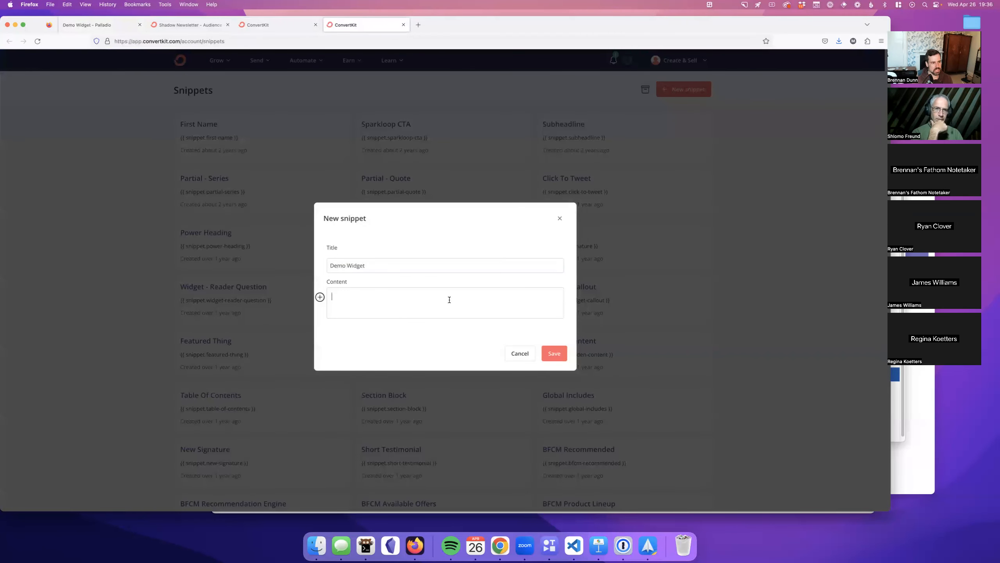
{"action": "left_click", "coordinate": [320, 297]}
{"action": "scroll", "coordinate": [333, 320], "scroll_direction": "down", "scroll_amount": 1}
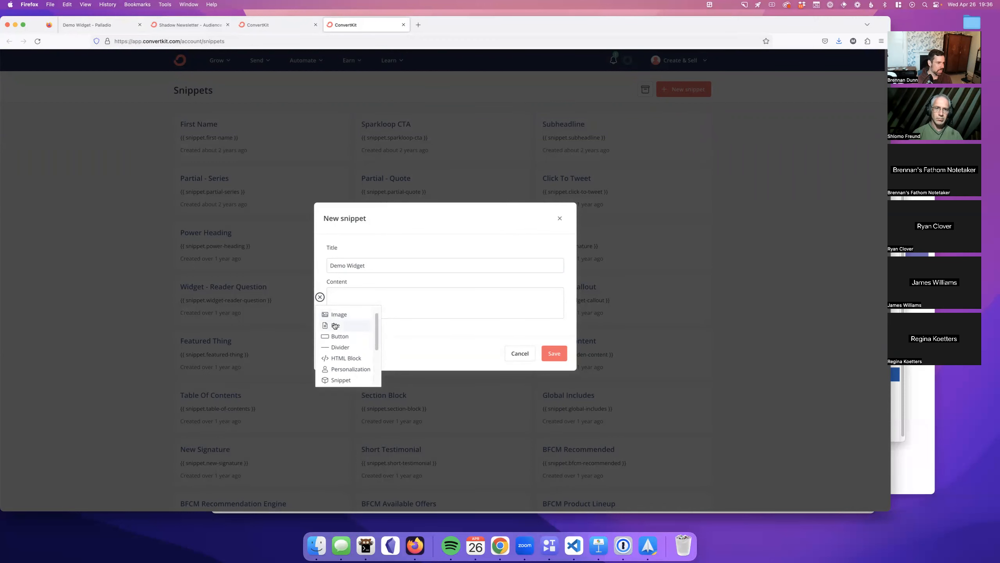
{"action": "left_click", "coordinate": [346, 291]}
{"action": "left_click", "coordinate": [320, 298]}
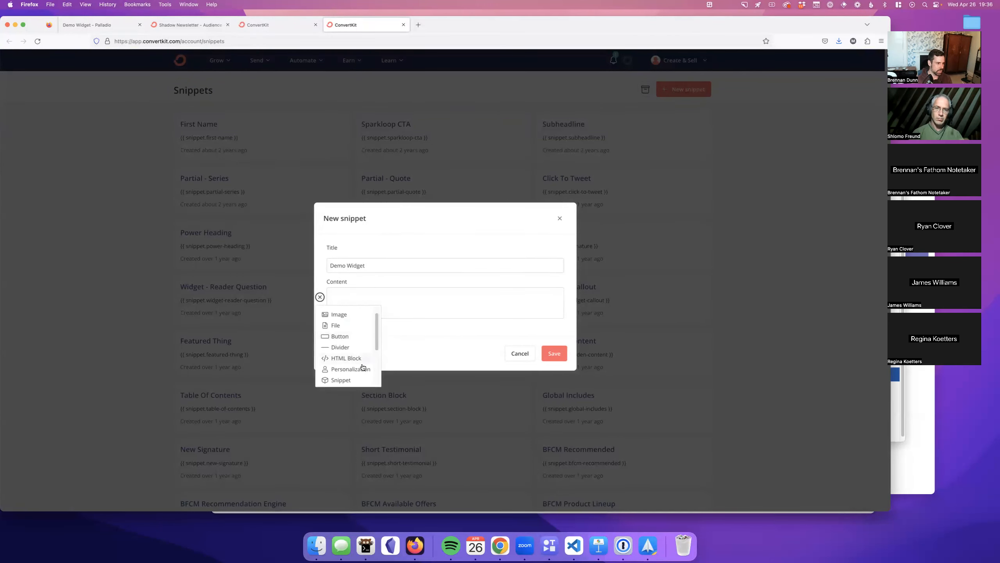
{"action": "left_click", "coordinate": [354, 359]}
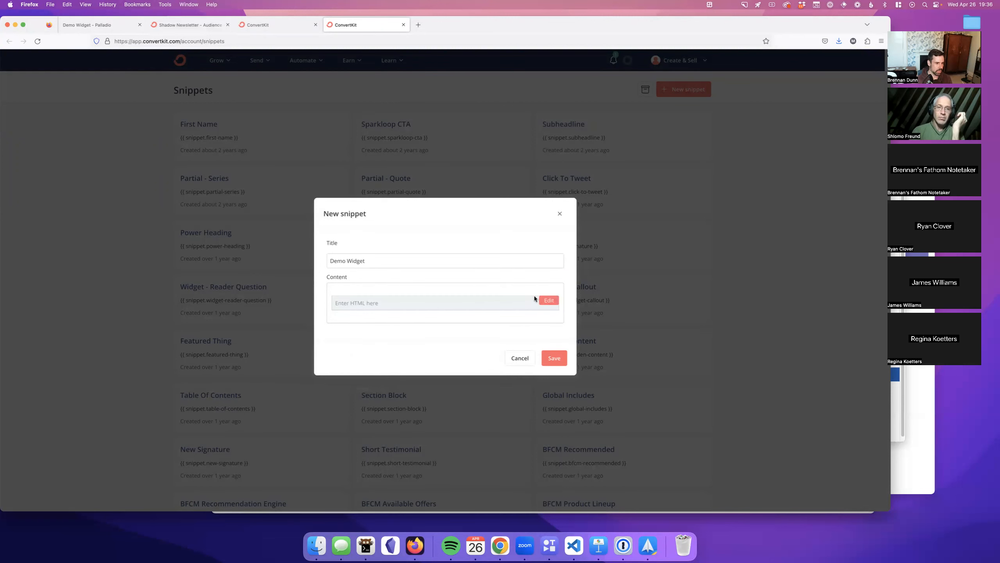
{"action": "left_click", "coordinate": [549, 300]}
{"action": "key", "text": "super+v"}
{"action": "scroll", "coordinate": [492, 284], "scroll_direction": "up", "scroll_amount": 15}
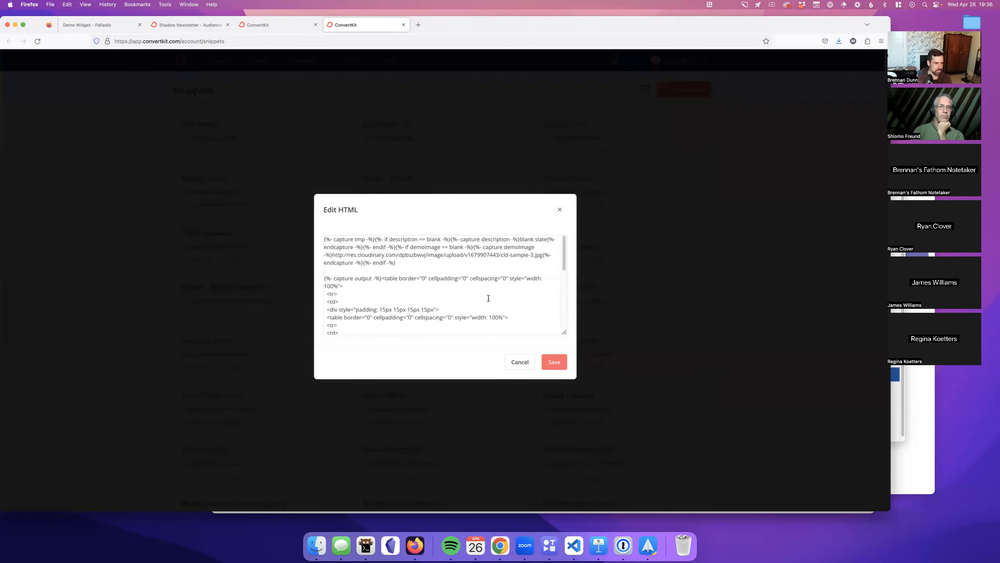
{"action": "left_click", "coordinate": [555, 361]}
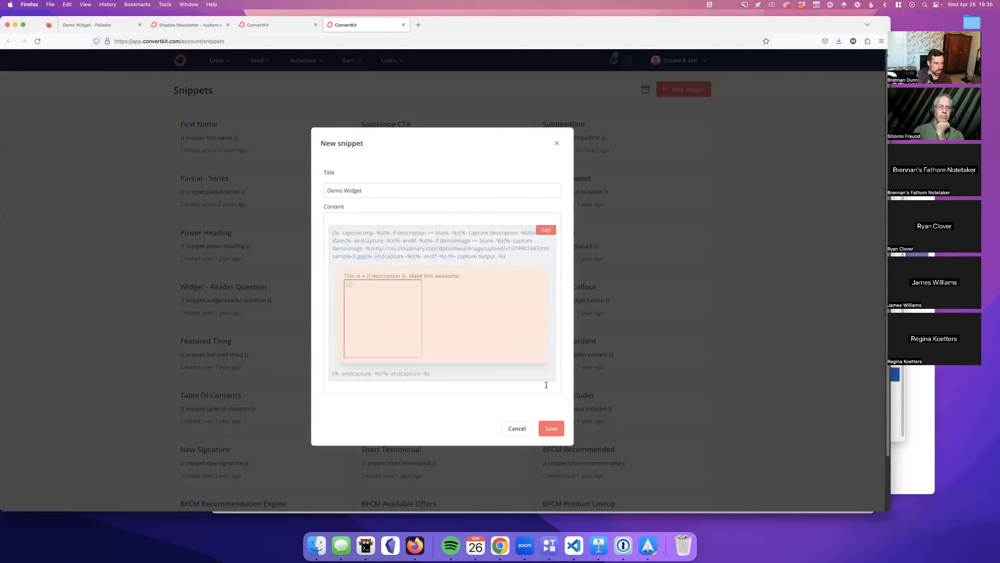
{"action": "left_click", "coordinate": [552, 428]}
{"action": "scroll", "coordinate": [565, 397], "scroll_direction": "down", "scroll_amount": 15}
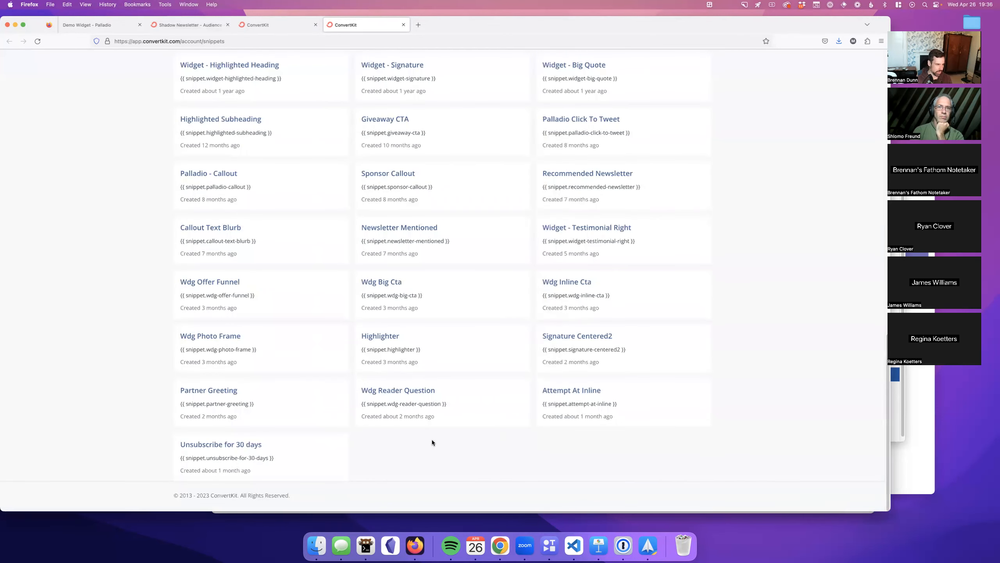
Step: Reload the Snippets page and scroll down to find the Demo Widget card, snippet.demo-widget
{"action": "scroll", "coordinate": [422, 433], "scroll_direction": "up", "scroll_amount": 20}
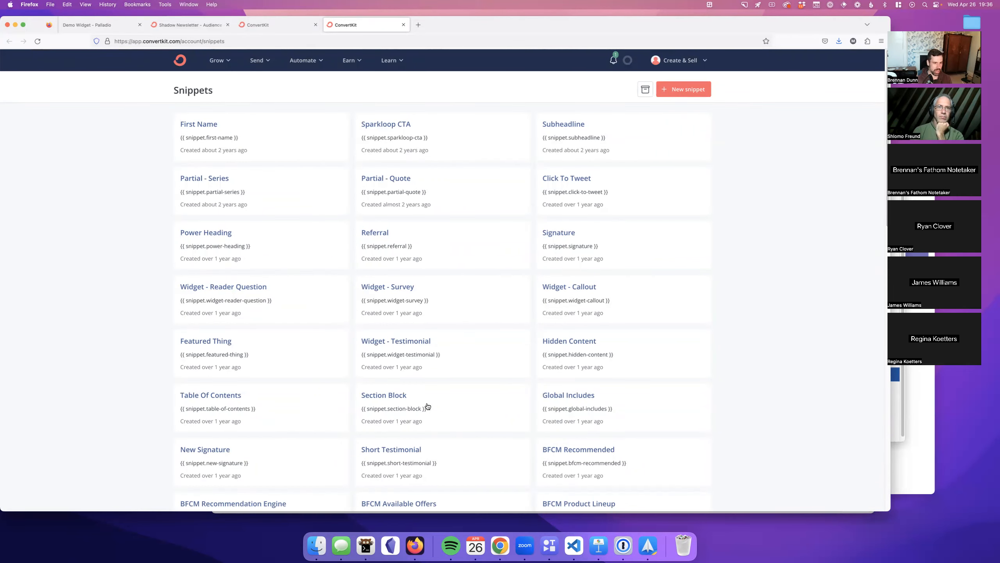
{"action": "scroll", "coordinate": [428, 406], "scroll_direction": "down", "scroll_amount": 10}
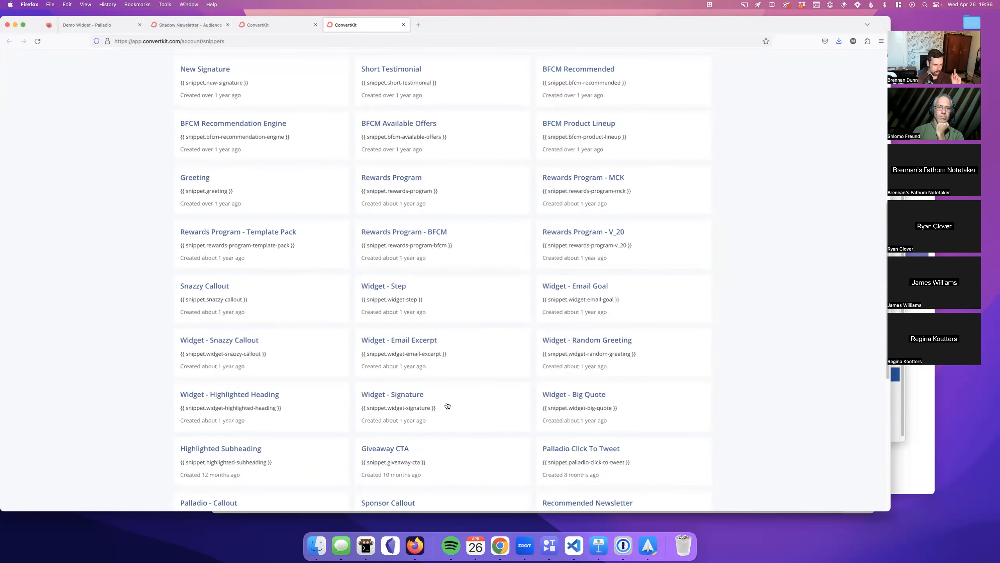
{"action": "scroll", "coordinate": [553, 354], "scroll_direction": "down", "scroll_amount": 8}
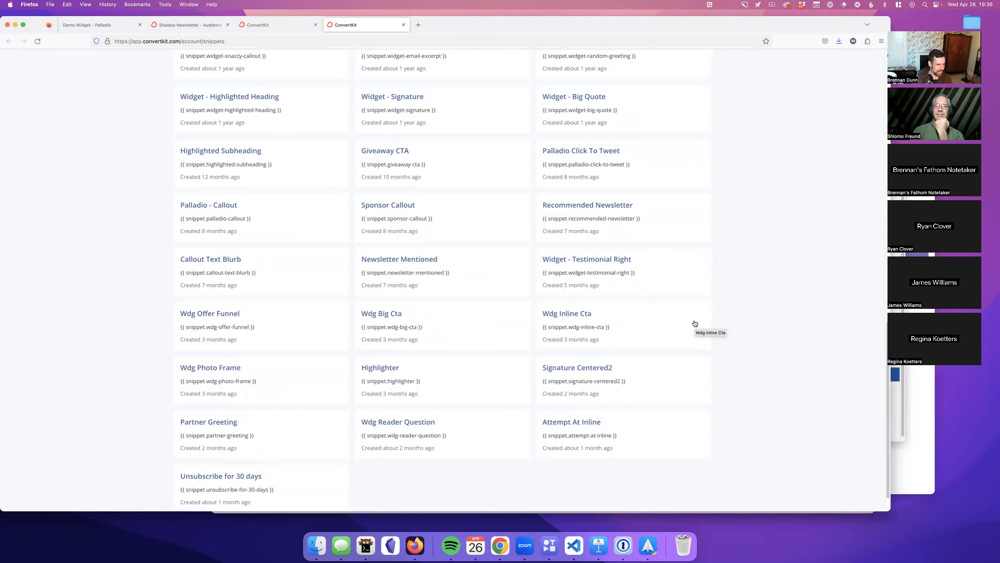
{"action": "key", "text": "super+r"}
{"action": "scroll", "coordinate": [693, 322], "scroll_direction": "down", "scroll_amount": 1}
{"action": "scroll", "coordinate": [692, 324], "scroll_direction": "down", "scroll_amount": 2}
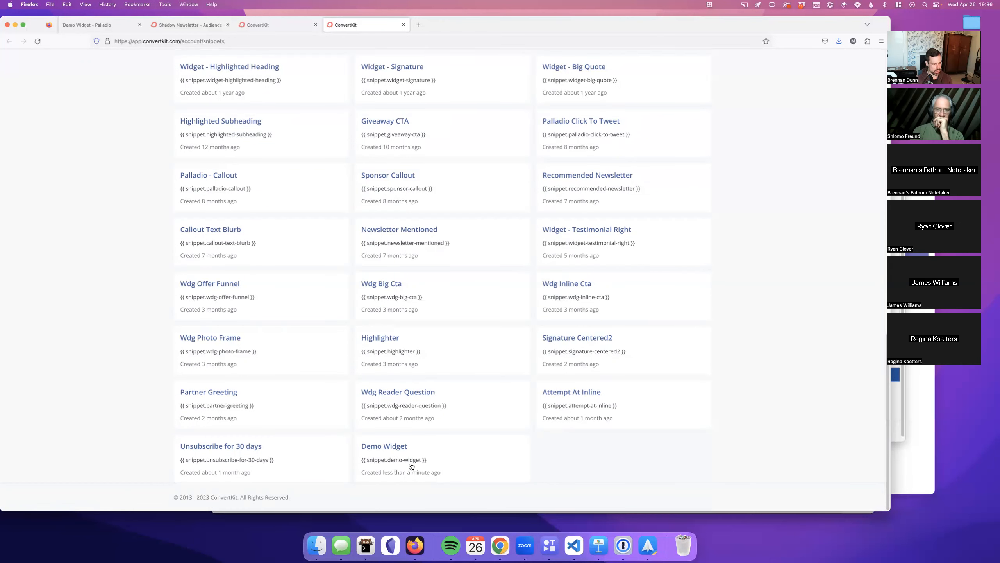
{"action": "left_click", "coordinate": [258, 25]}
Step: Replace the Demo Widget's ConvertKit snippet ID with demo-widget
{"action": "left_click", "coordinate": [102, 25]}
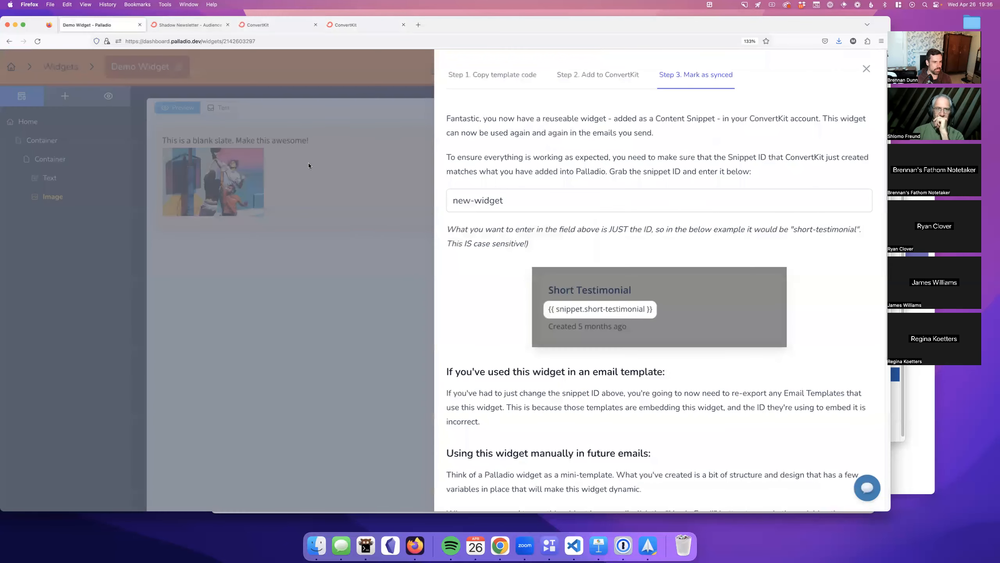
{"action": "triple_click", "coordinate": [478, 198]}
{"action": "type", "text": "dem"}
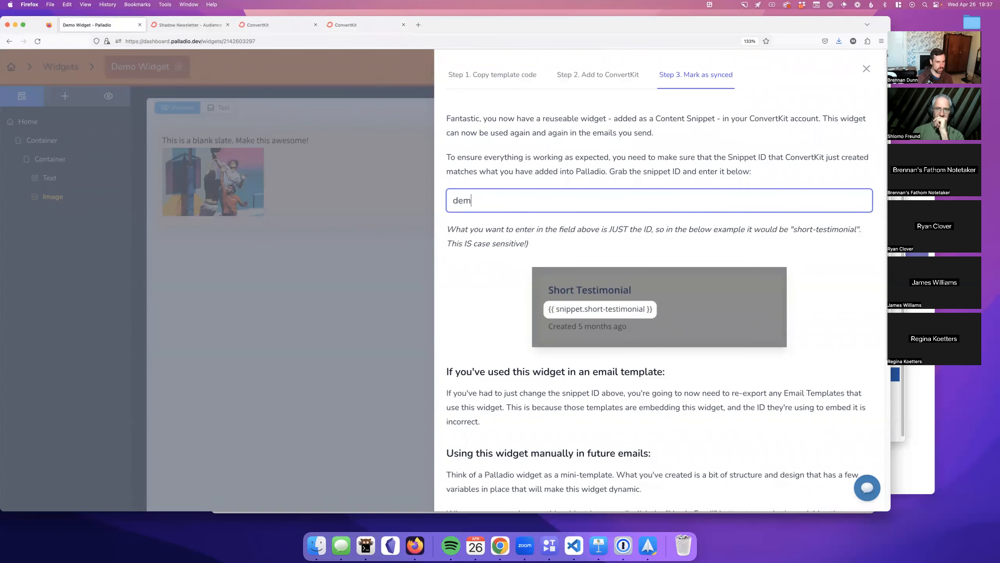
{"action": "left_click", "coordinate": [566, 173]}
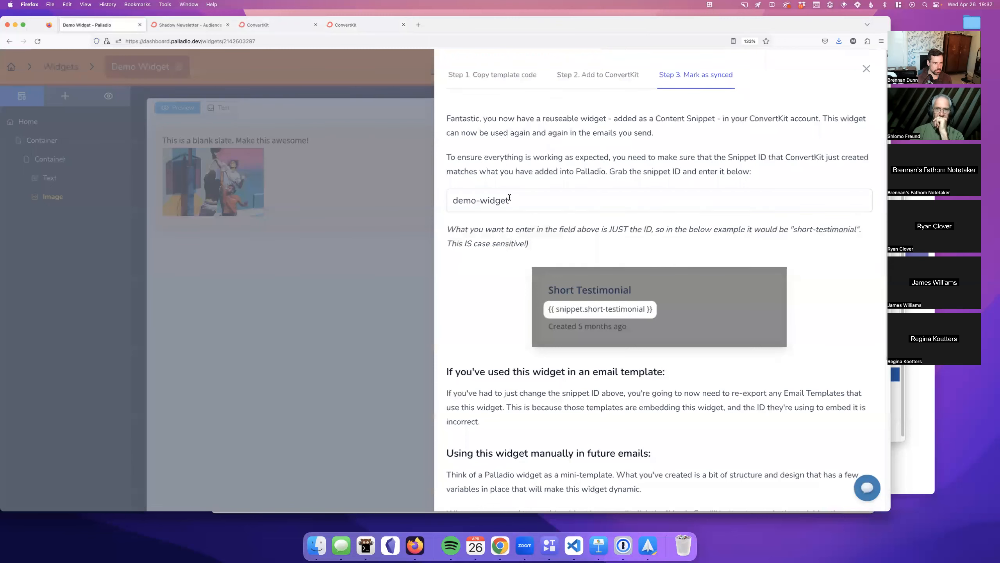
Step: Mark the Demo Widget as synced with ConvertKit
{"action": "scroll", "coordinate": [573, 169], "scroll_direction": "down", "scroll_amount": 5}
{"action": "left_click", "coordinate": [553, 467]}
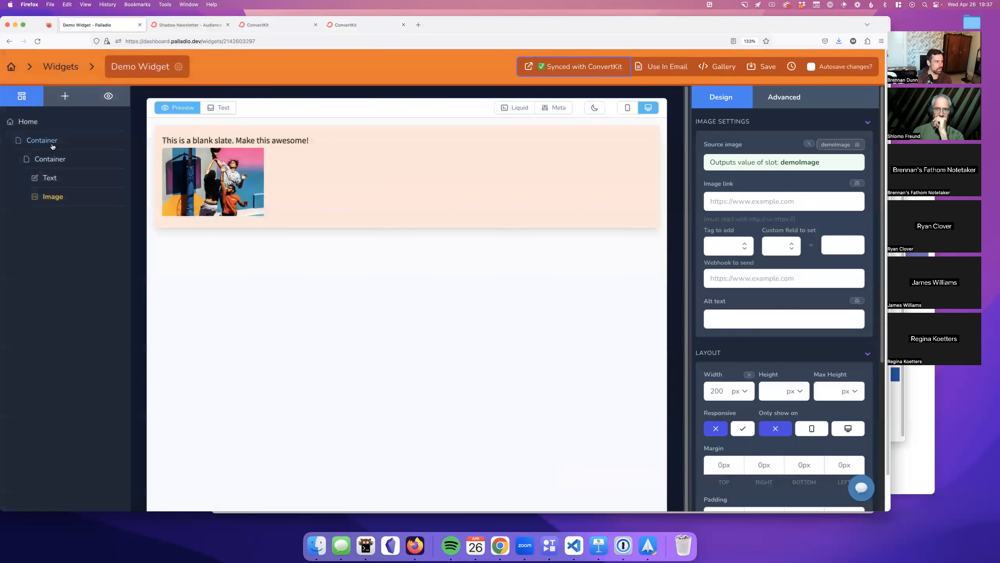
{"action": "left_click", "coordinate": [20, 124]}
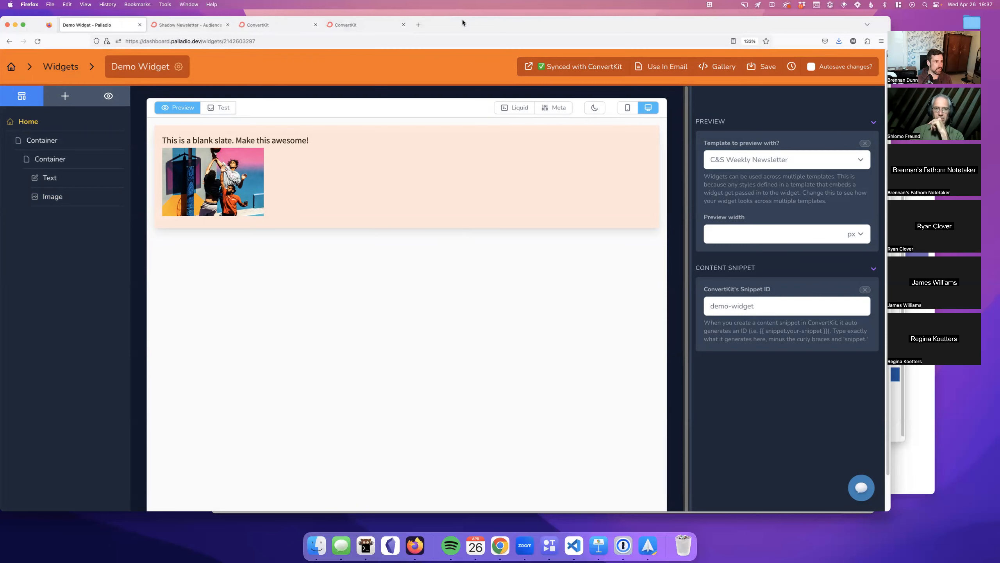
{"action": "left_click_drag", "start_coordinate": [342, 26], "coordinate": [362, 57]}
{"action": "left_click", "coordinate": [293, 57]}
Step: Start using the Demo Widget in an email and set its description to 'hey hey hey'
{"action": "scroll", "coordinate": [261, 152], "scroll_direction": "down", "scroll_amount": 10}
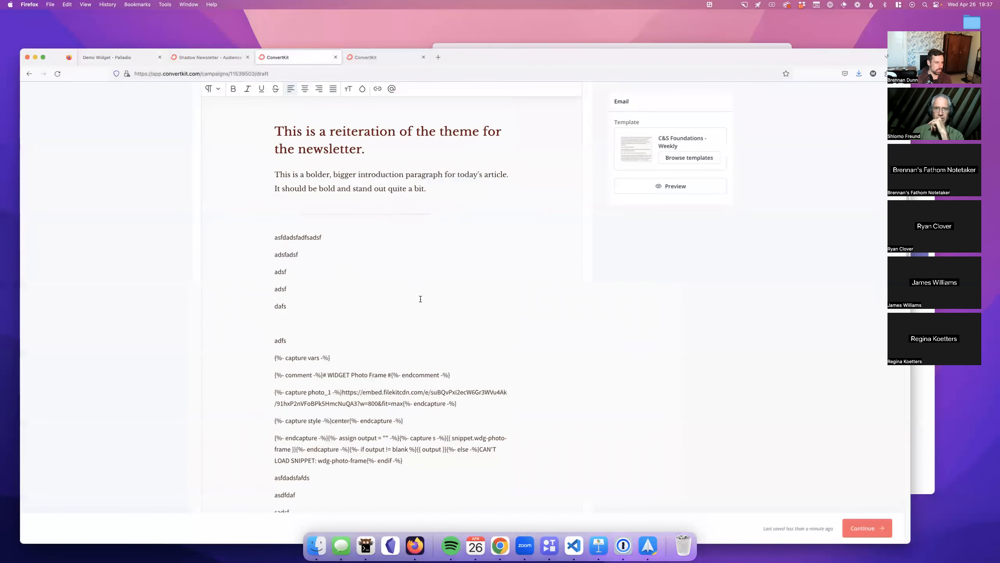
{"action": "left_click", "coordinate": [130, 59]}
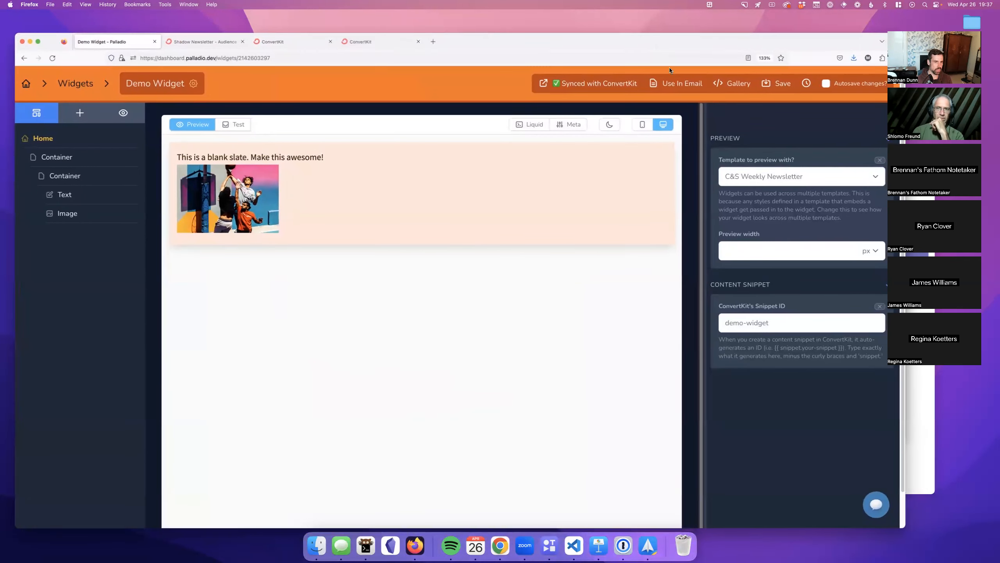
{"action": "left_click", "coordinate": [677, 81]}
{"action": "left_click", "coordinate": [613, 153]}
{"action": "left_click", "coordinate": [607, 160]}
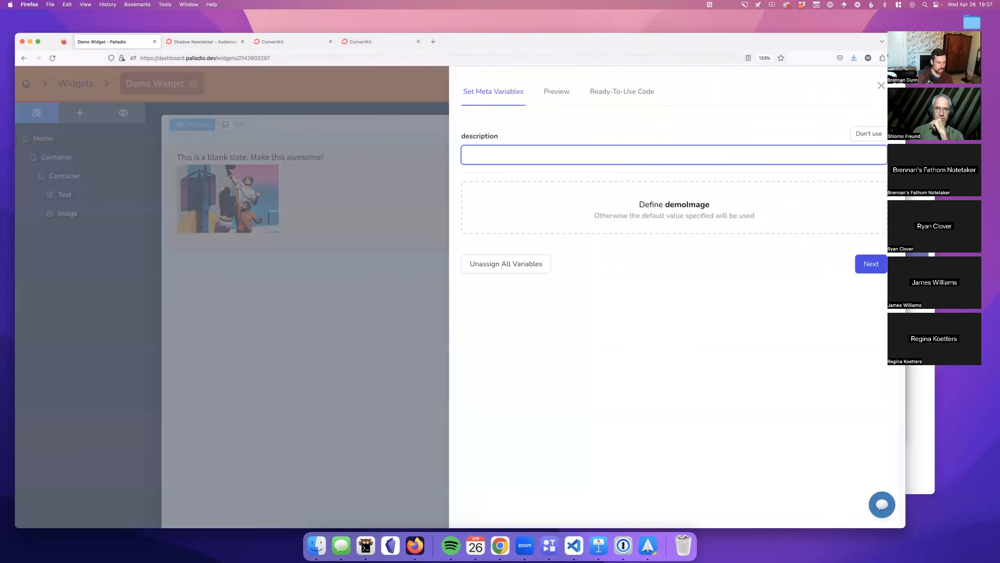
Step: Define demoImage as the elephants sample from the media library and save the variables
{"action": "left_click", "coordinate": [608, 204]}
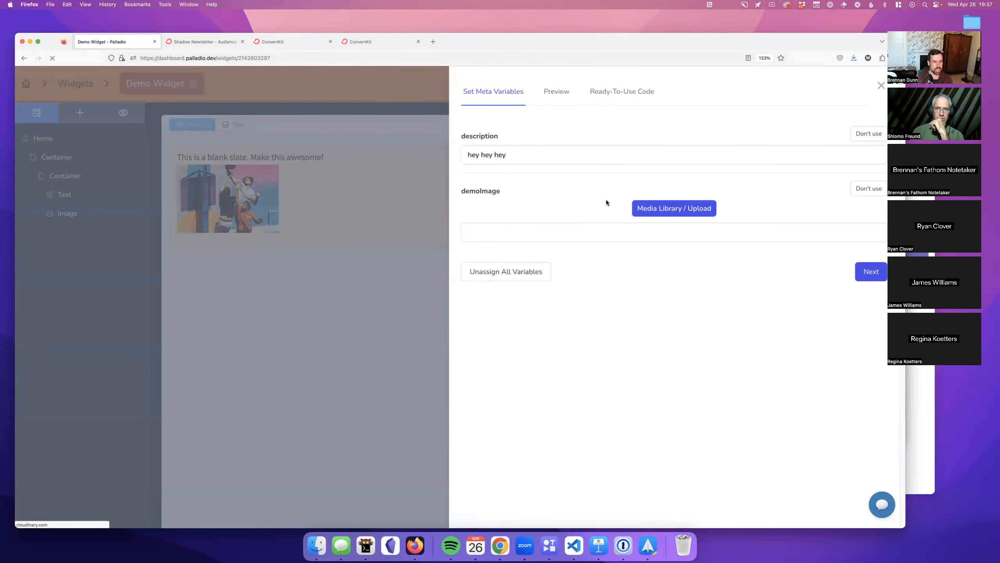
{"action": "left_click", "coordinate": [647, 209]}
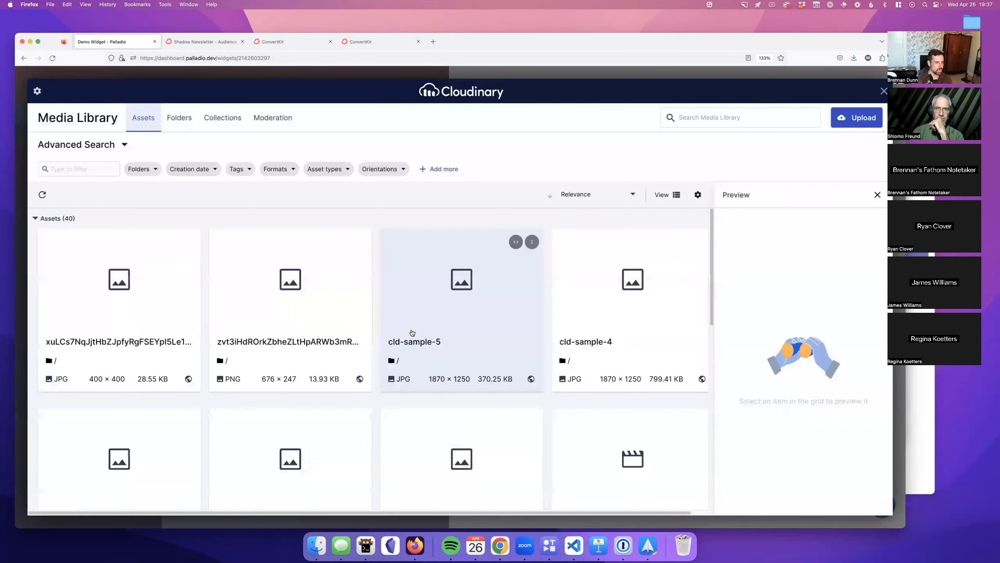
{"action": "scroll", "coordinate": [414, 355], "scroll_direction": "down", "scroll_amount": 5}
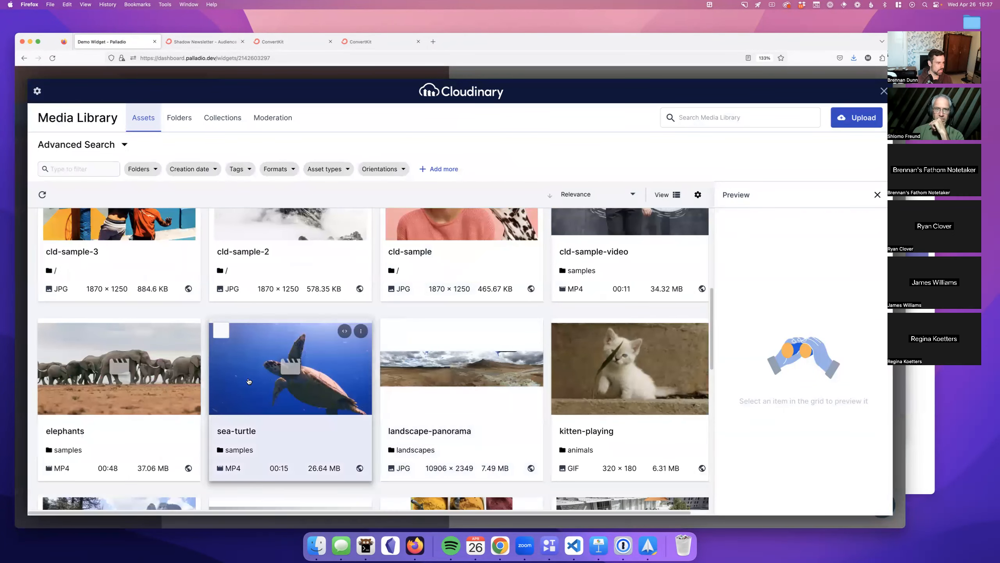
{"action": "left_click", "coordinate": [118, 370]}
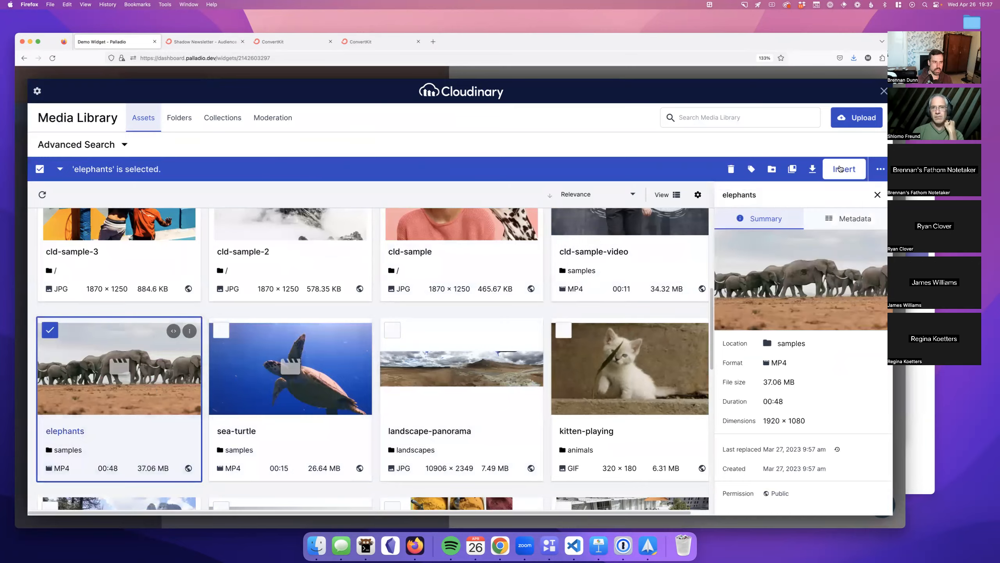
{"action": "left_click", "coordinate": [839, 169]}
{"action": "left_click", "coordinate": [851, 272]}
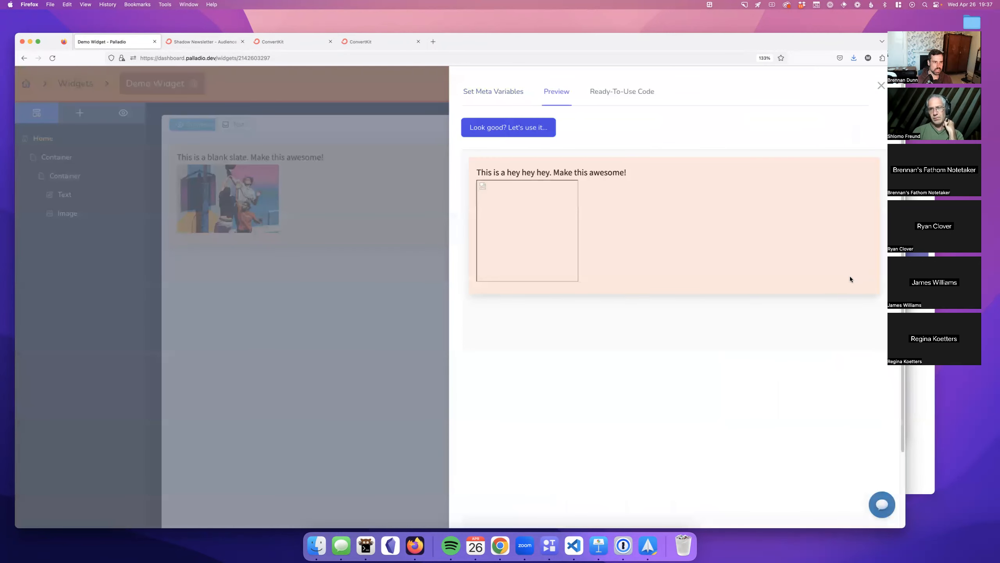
{"action": "left_click", "coordinate": [516, 98]}
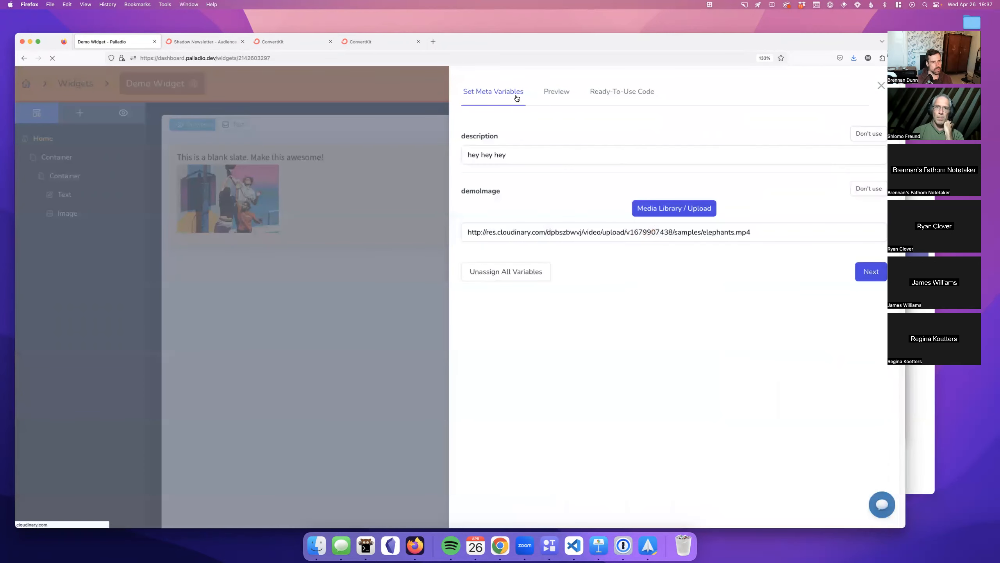
Step: Swap demoImage to the kitten-playing GIF, preview it, and show the ready-to-use Liquid code
{"action": "left_click", "coordinate": [675, 208]}
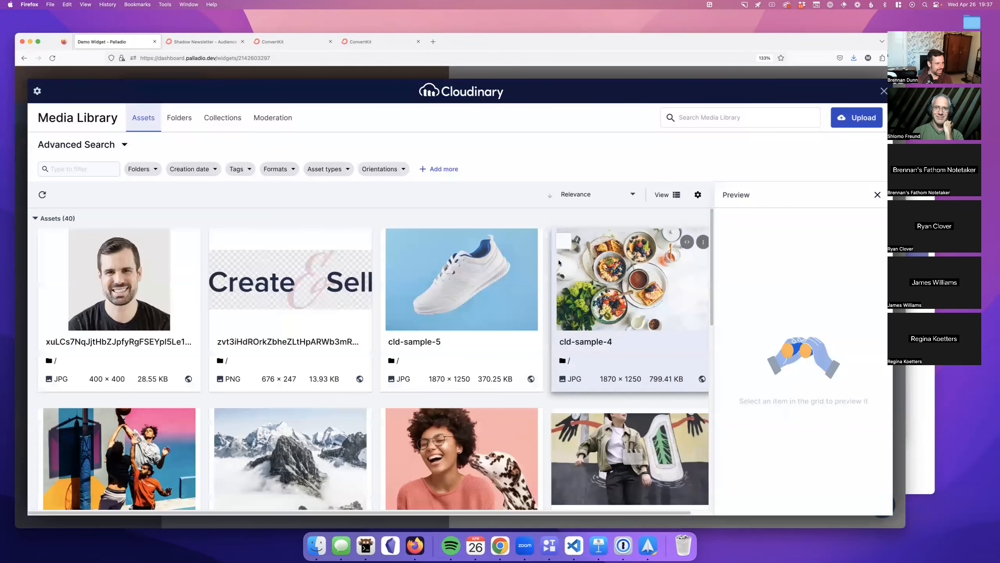
{"action": "scroll", "coordinate": [124, 387], "scroll_direction": "down", "scroll_amount": 1}
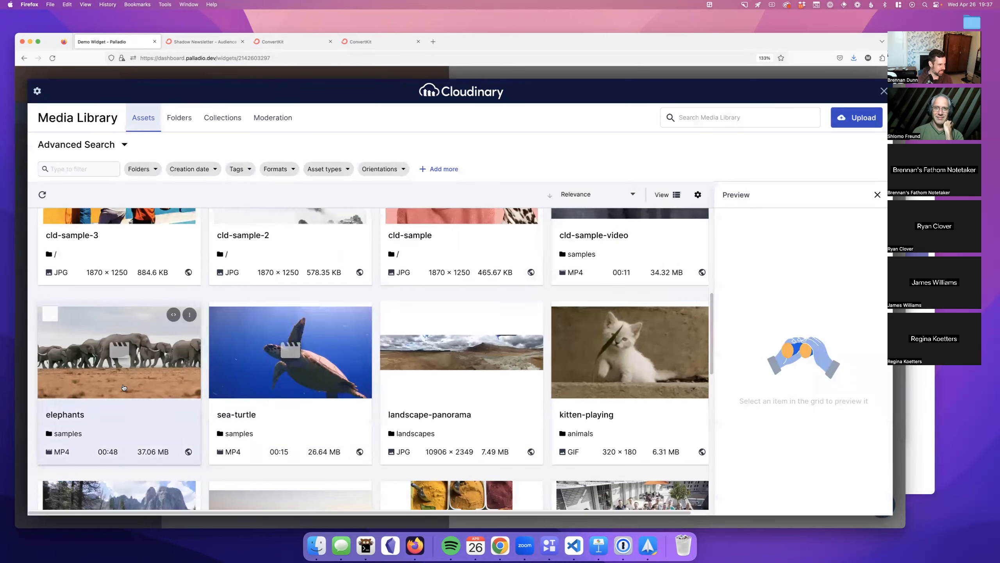
{"action": "scroll", "coordinate": [276, 386], "scroll_direction": "up", "scroll_amount": 3}
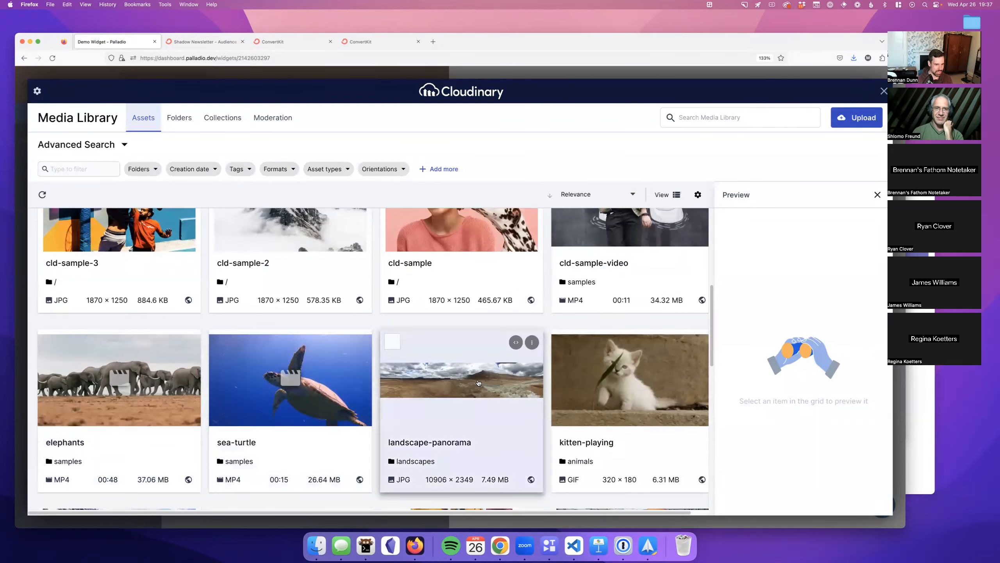
{"action": "left_click", "coordinate": [598, 389]}
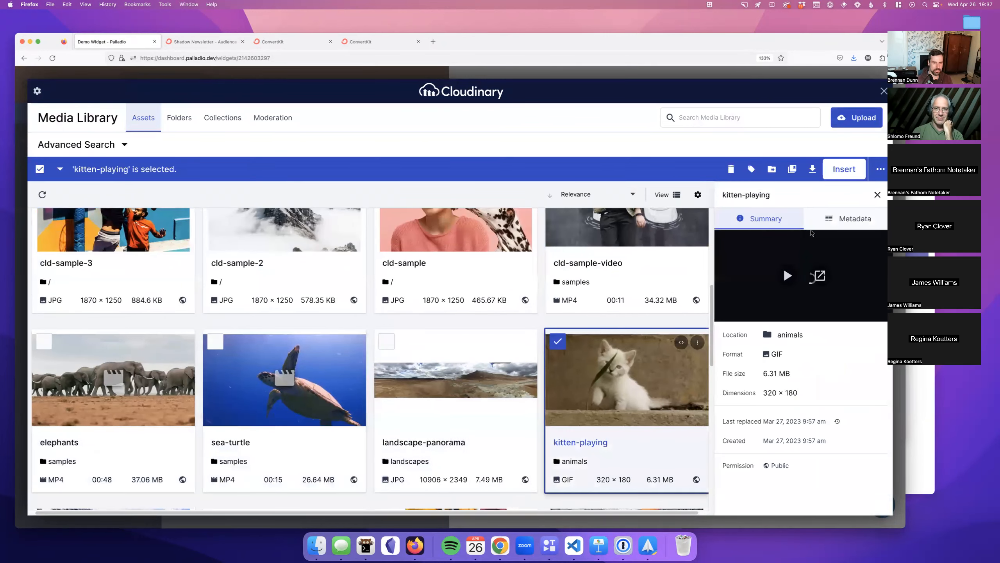
{"action": "left_click", "coordinate": [835, 170]}
{"action": "left_click", "coordinate": [869, 271]}
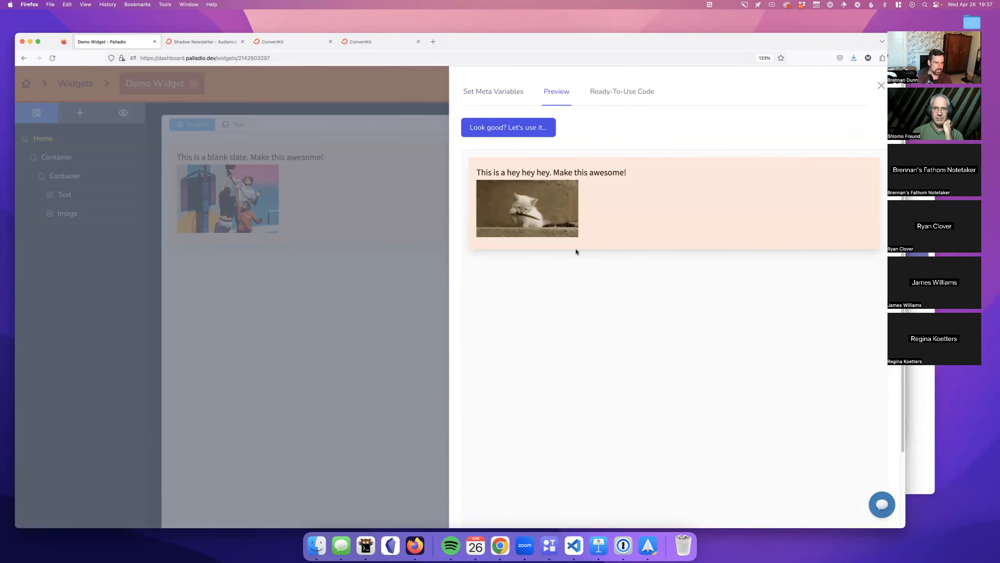
{"action": "left_click", "coordinate": [522, 129]}
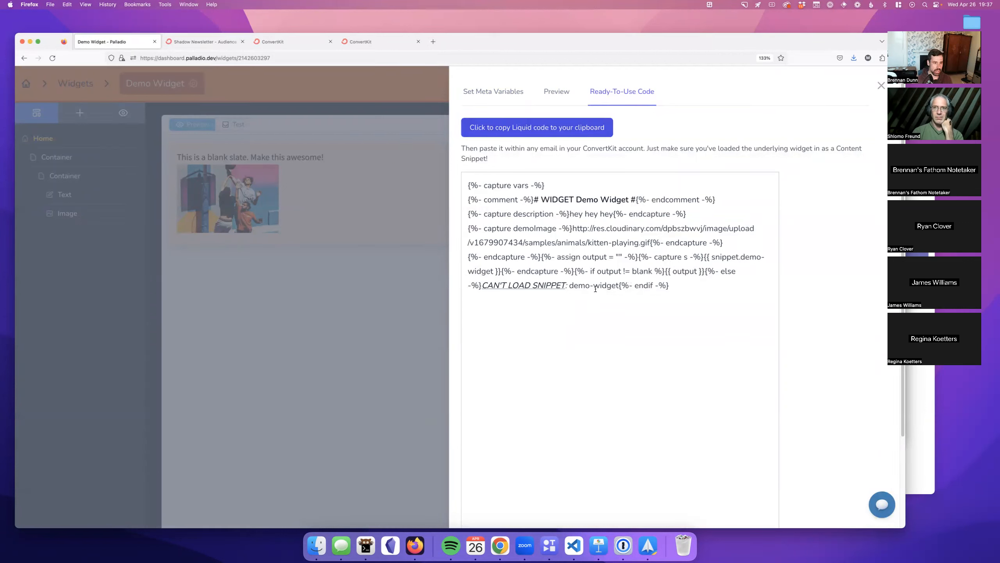
Step: Copy the Demo Widget's Liquid code, dismiss the confirmation, and return to the broadcast draft
{"action": "left_click_drag", "start_coordinate": [741, 256], "coordinate": [490, 266]}
{"action": "left_click", "coordinate": [626, 270]}
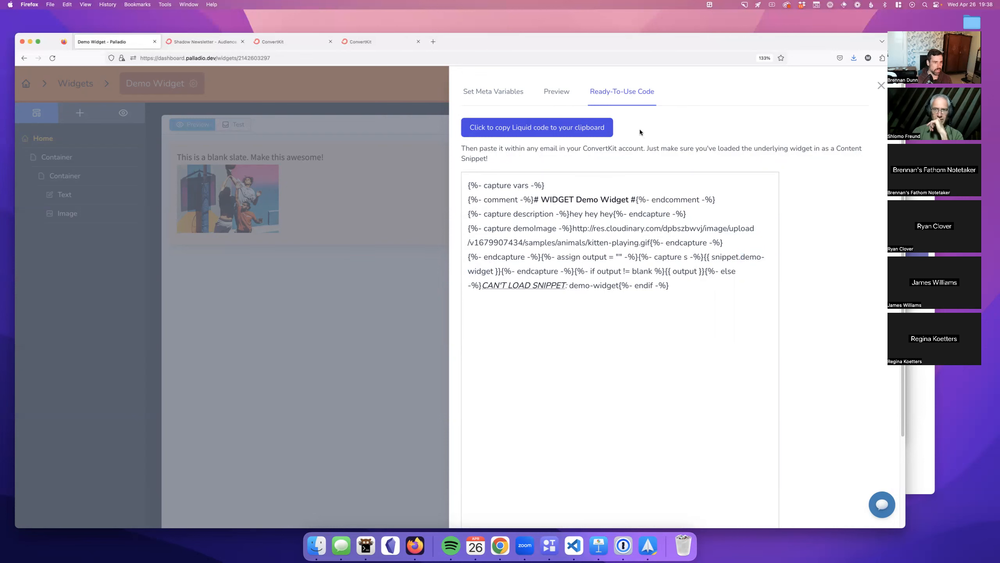
{"action": "left_click", "coordinate": [567, 135]}
{"action": "left_click", "coordinate": [517, 310]}
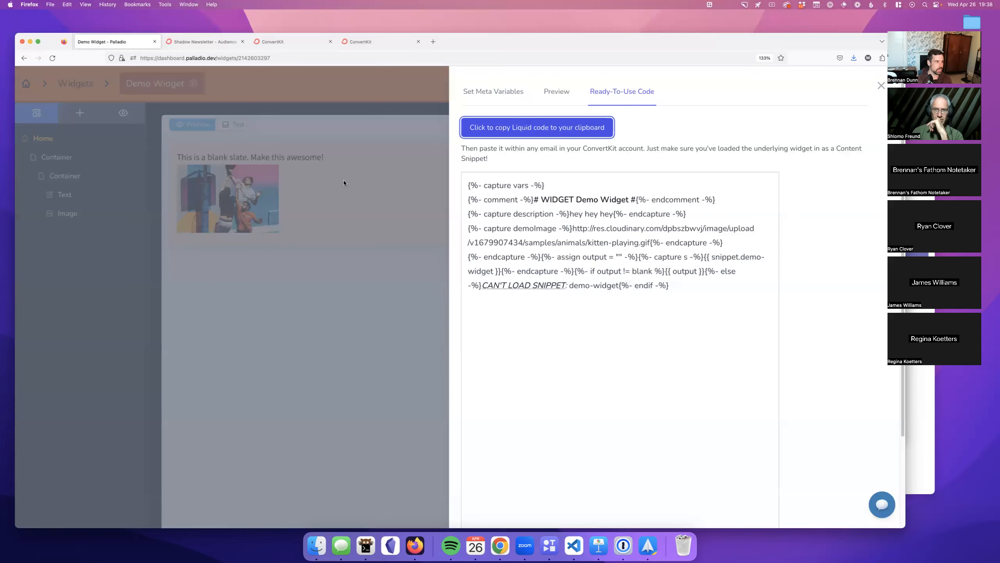
{"action": "left_click", "coordinate": [269, 46]}
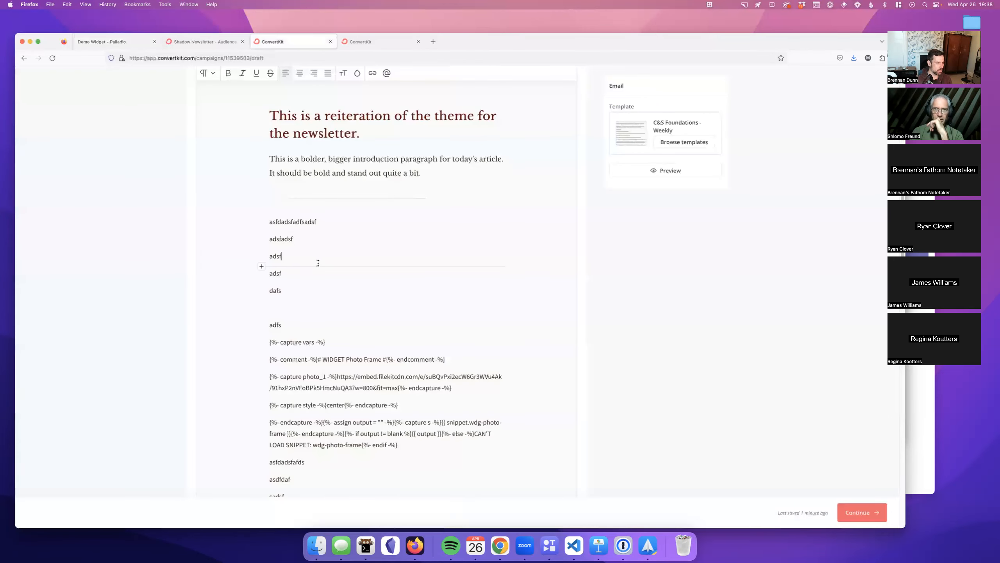
Step: Paste the Demo Widget code on a new line after the first 'adsf'
{"action": "left_click", "coordinate": [317, 263]}
{"action": "key", "text": "Return"}
{"action": "key", "text": "super+v"}
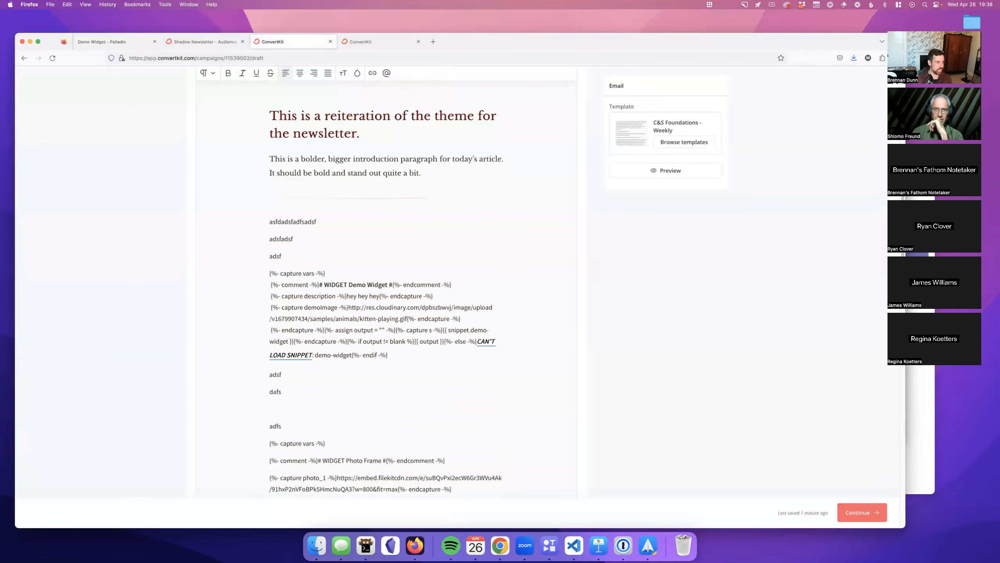
Step: Preview the broadcast to confirm 'This is a hey hey hey' and the kitten GIF
{"action": "left_click", "coordinate": [661, 171]}
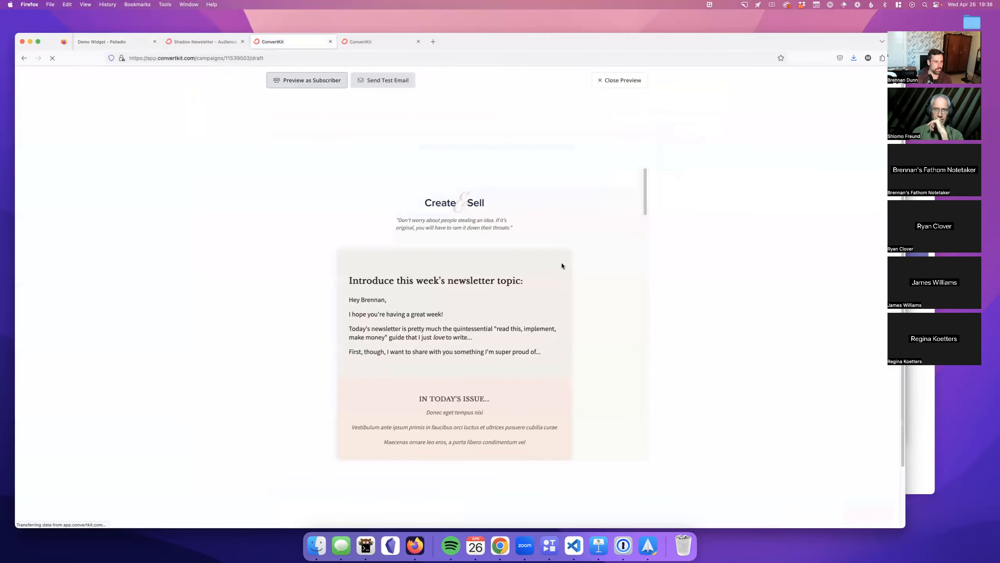
{"action": "scroll", "coordinate": [558, 265], "scroll_direction": "down", "scroll_amount": 1}
{"action": "left_click_drag", "start_coordinate": [353, 314], "coordinate": [444, 412]}
{"action": "left_click", "coordinate": [445, 423]}
{"action": "scroll", "coordinate": [446, 422], "scroll_direction": "down", "scroll_amount": 1}
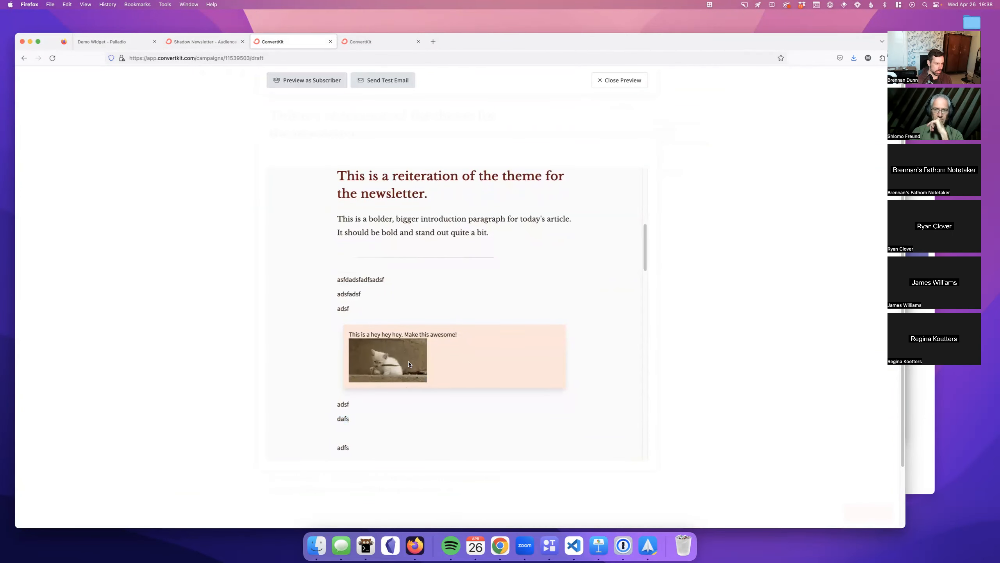
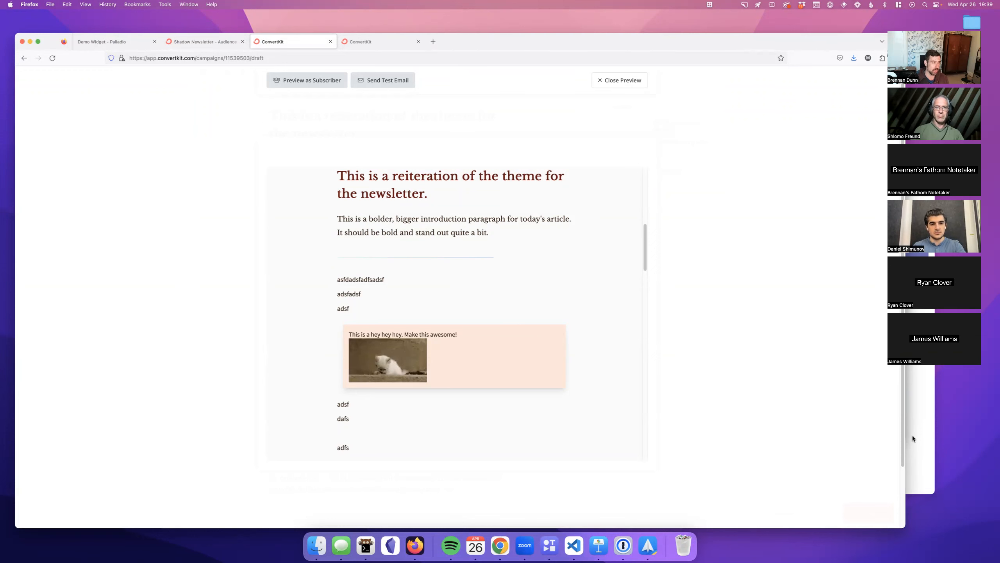
Step: Append 'afdasdfadsffads' to the Demo Widget's 'hey hey hey' description value
{"action": "left_click", "coordinate": [118, 42]}
{"action": "left_click", "coordinate": [316, 212]}
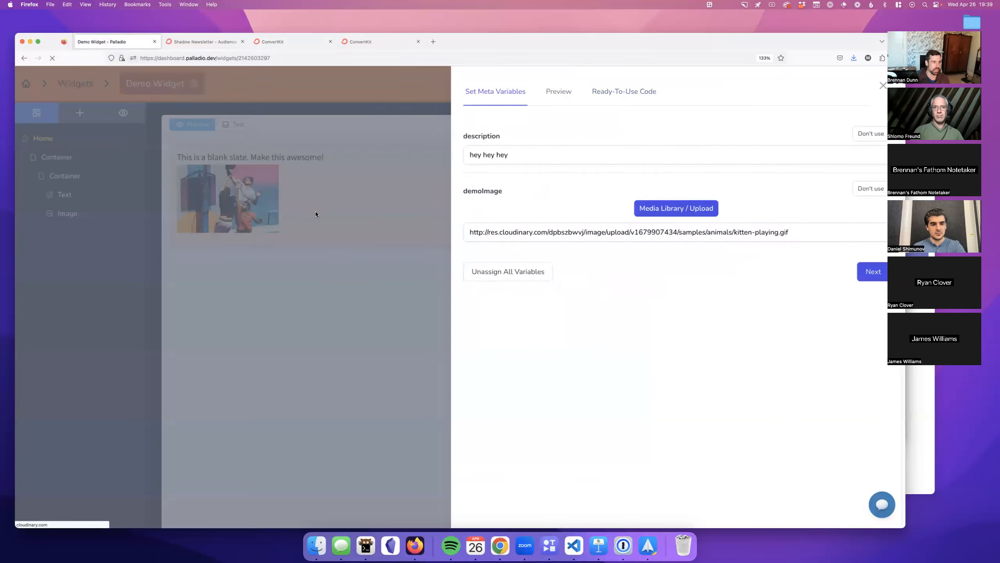
{"action": "left_click", "coordinate": [673, 84]}
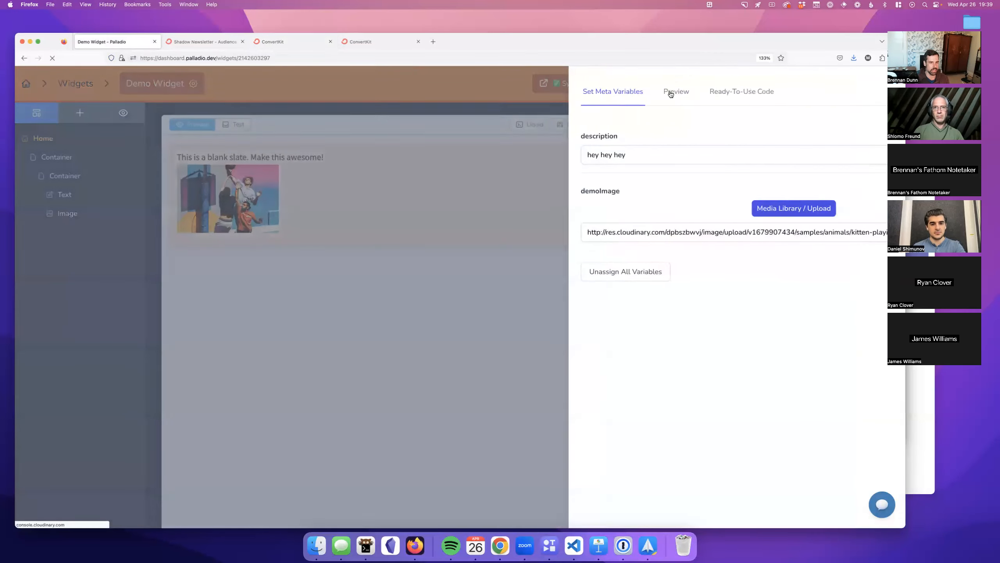
{"action": "left_click", "coordinate": [603, 155]}
{"action": "type", "text": "afdasdfadsffads"}
{"action": "left_click", "coordinate": [871, 271]}
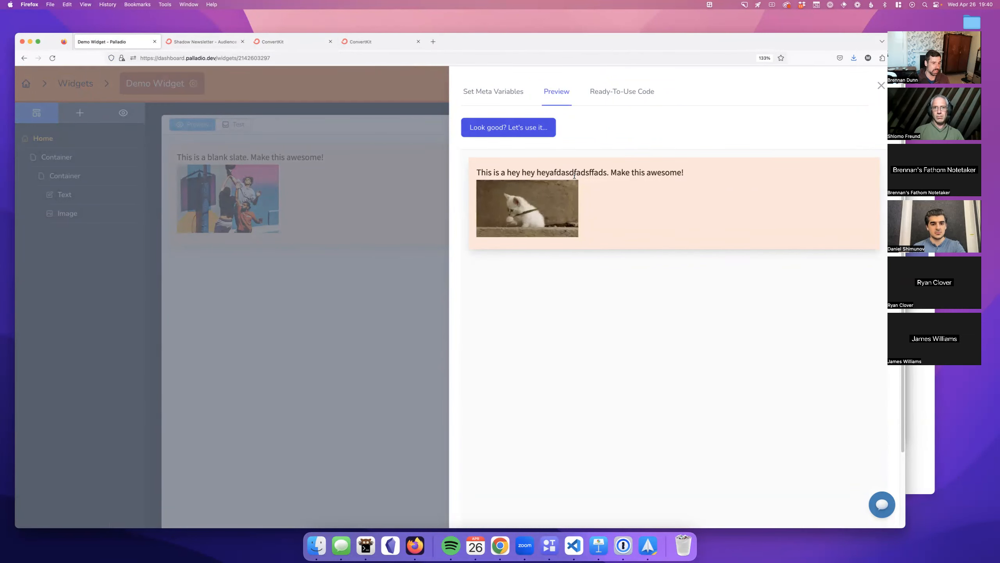
Step: Show the Ready-To-Use Liquid code and highlight the new description and kitten-playing.gif URL
{"action": "left_click", "coordinate": [508, 127]}
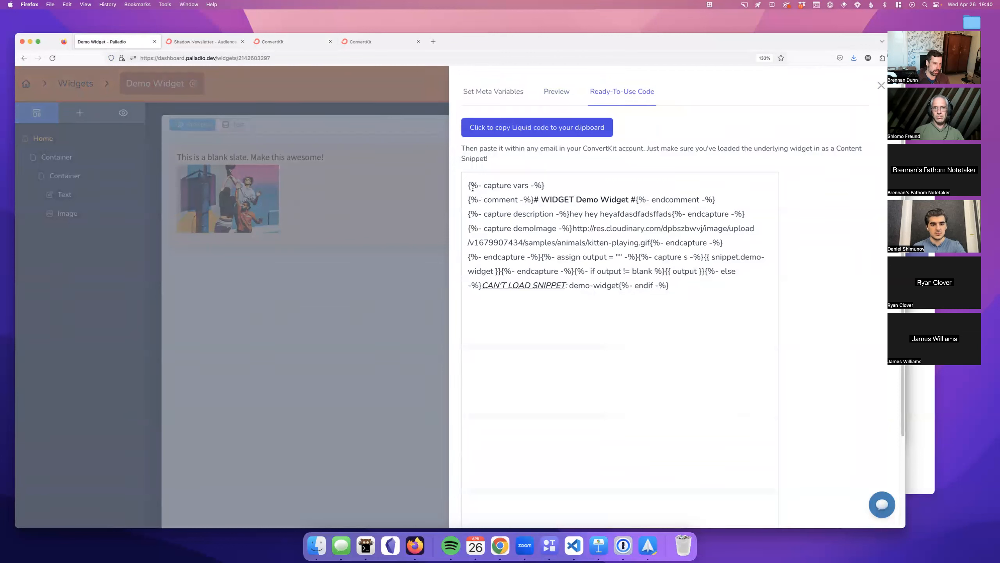
{"action": "left_click_drag", "start_coordinate": [574, 214], "coordinate": [673, 214]}
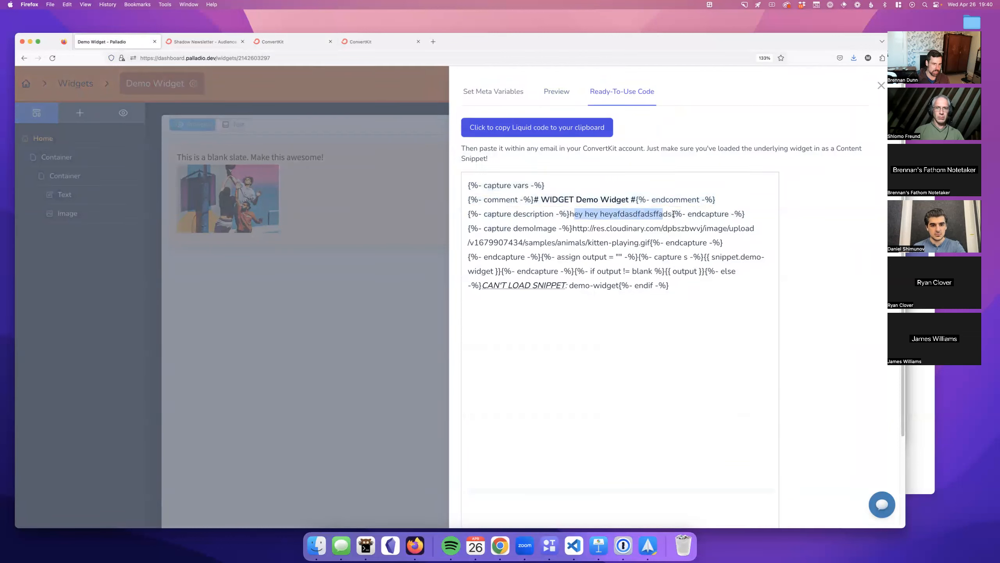
{"action": "left_click_drag", "start_coordinate": [577, 228], "coordinate": [728, 292]}
{"action": "left_click", "coordinate": [611, 268]}
{"action": "left_click", "coordinate": [729, 293]}
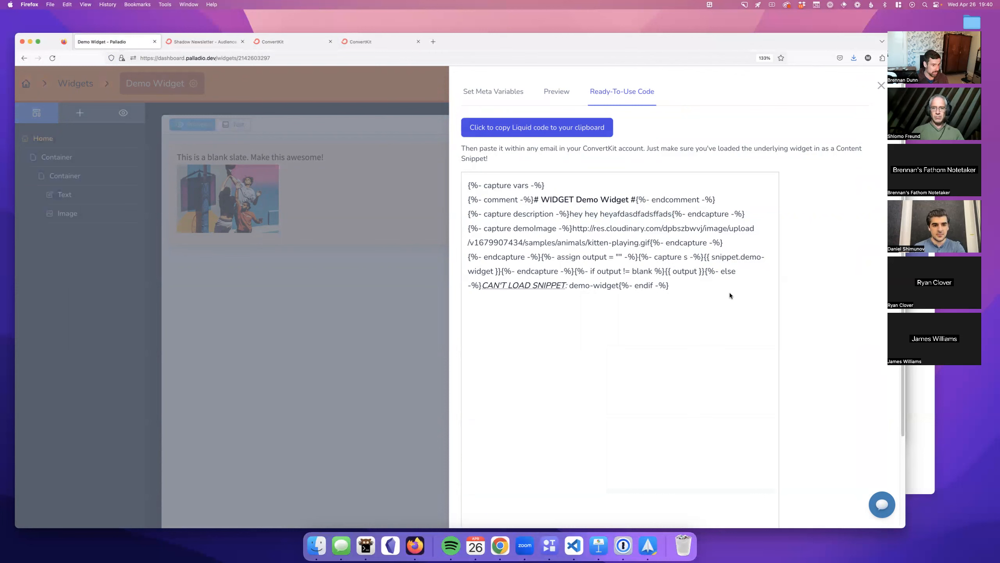
{"action": "double_click", "coordinate": [697, 289]}
{"action": "key", "text": "super+a"}
{"action": "left_click", "coordinate": [694, 286]}
{"action": "left_click_drag", "start_coordinate": [694, 288], "coordinate": [459, 186]}
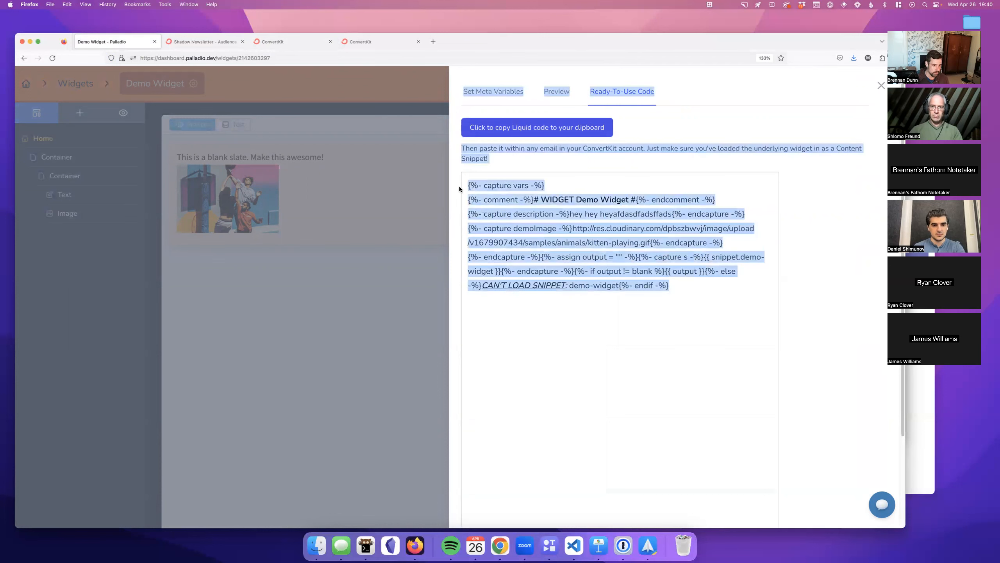
{"action": "left_click", "coordinate": [613, 231]}
{"action": "left_click_drag", "start_coordinate": [572, 228], "coordinate": [650, 244]}
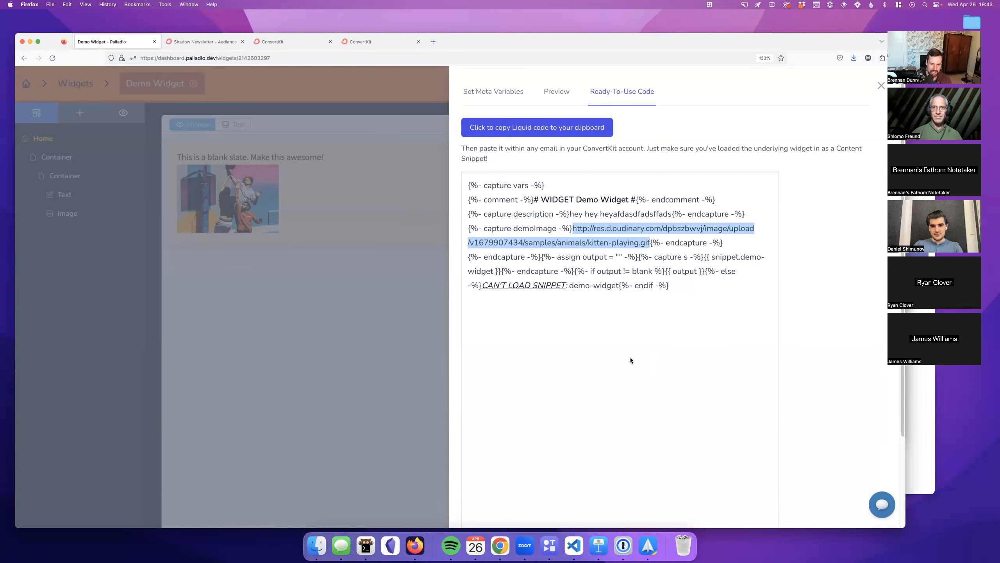
{"action": "left_click", "coordinate": [348, 268]}
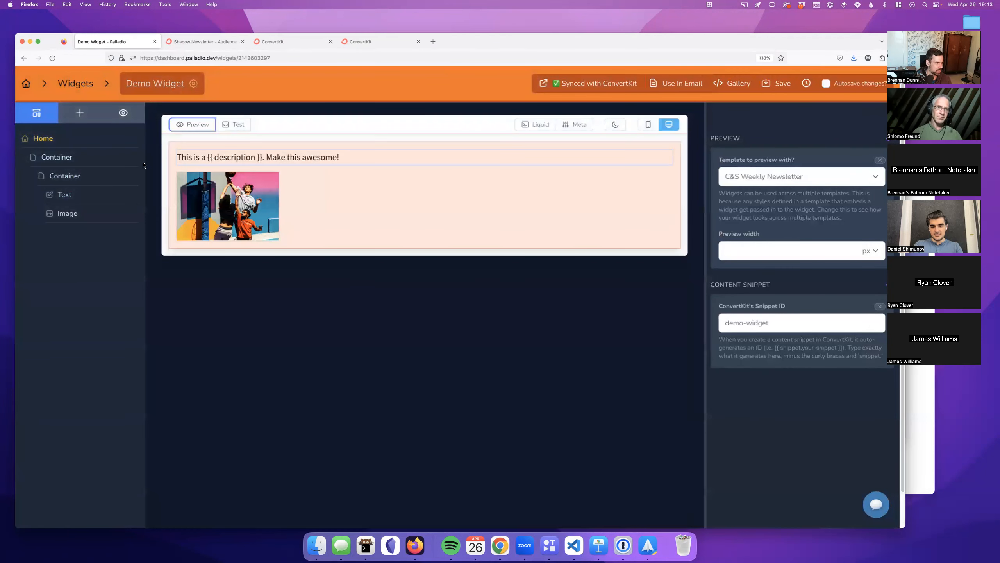
Step: Add a new Paragraph element below the description text
{"action": "left_click", "coordinate": [72, 122]}
{"action": "left_click_drag", "start_coordinate": [63, 266], "coordinate": [195, 150]}
{"action": "left_click_drag", "start_coordinate": [55, 273], "coordinate": [200, 167]}
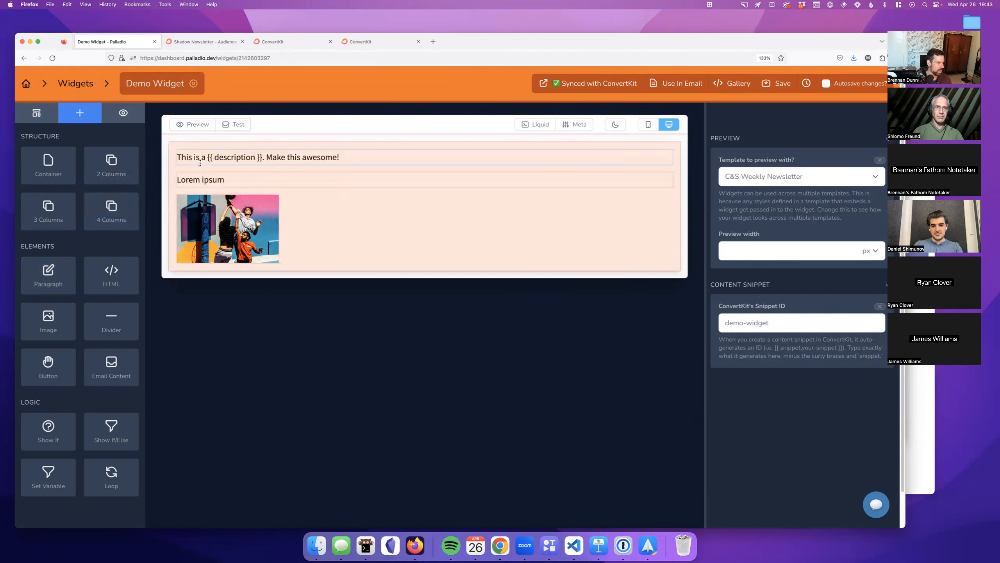
Step: Replace the Lorem ipsum placeholder with 'Hello {{ subscriber.email_address }}' and preview it
{"action": "left_click", "coordinate": [200, 180]}
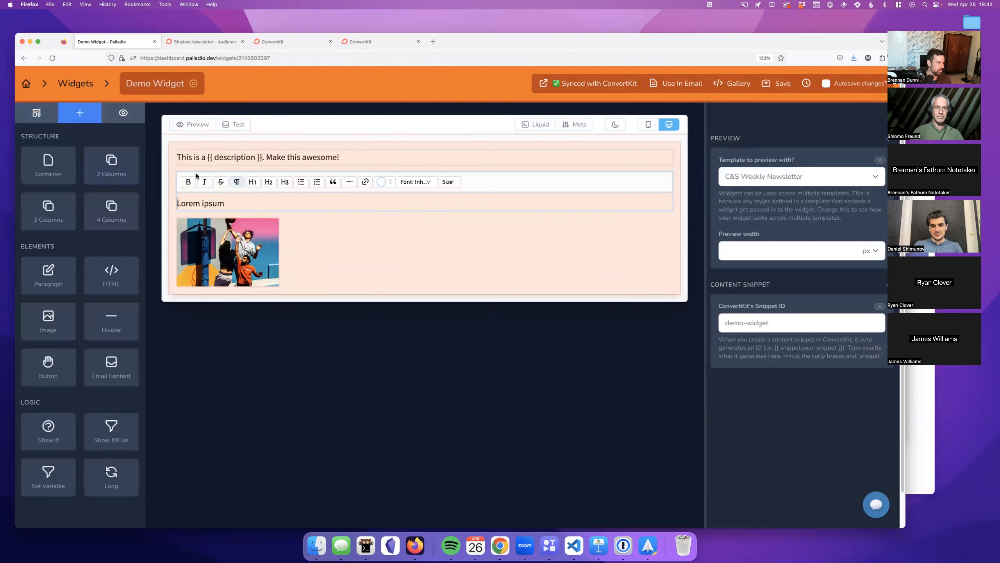
{"action": "key", "text": "super+a"}
{"action": "type", "text": "Hello {{ sub"}
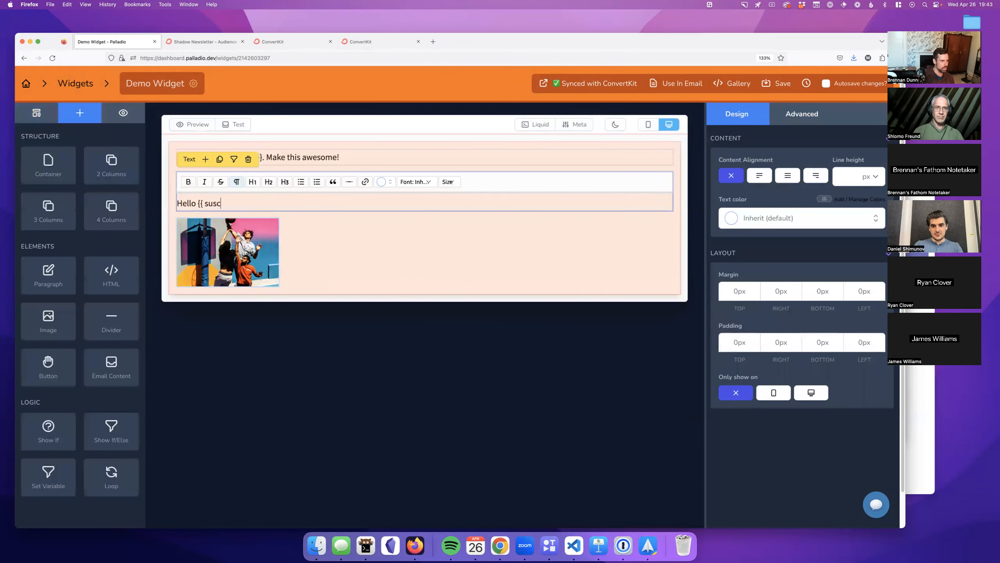
{"action": "type", "text": "scriber.email_address }"}
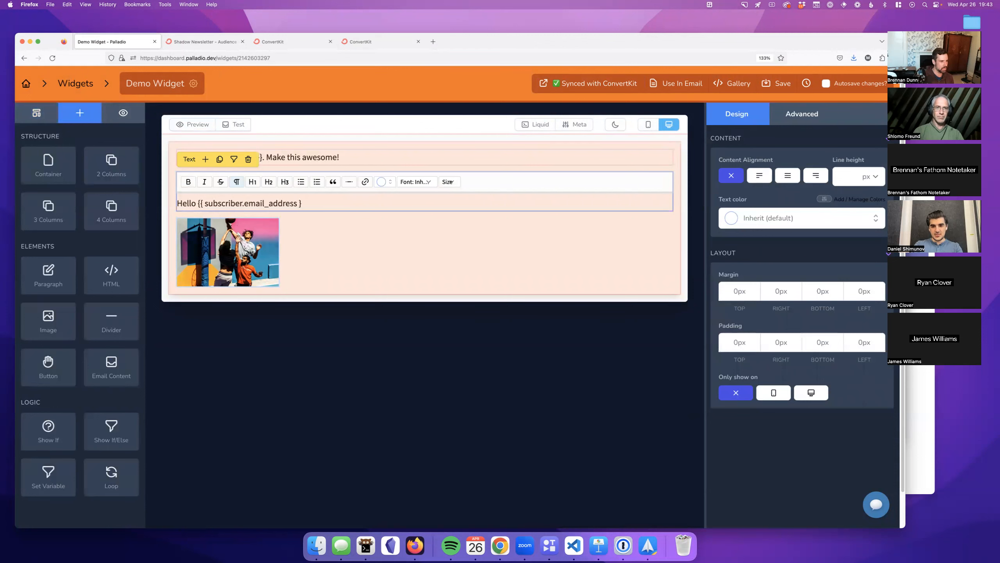
{"action": "type", "text": "}"}
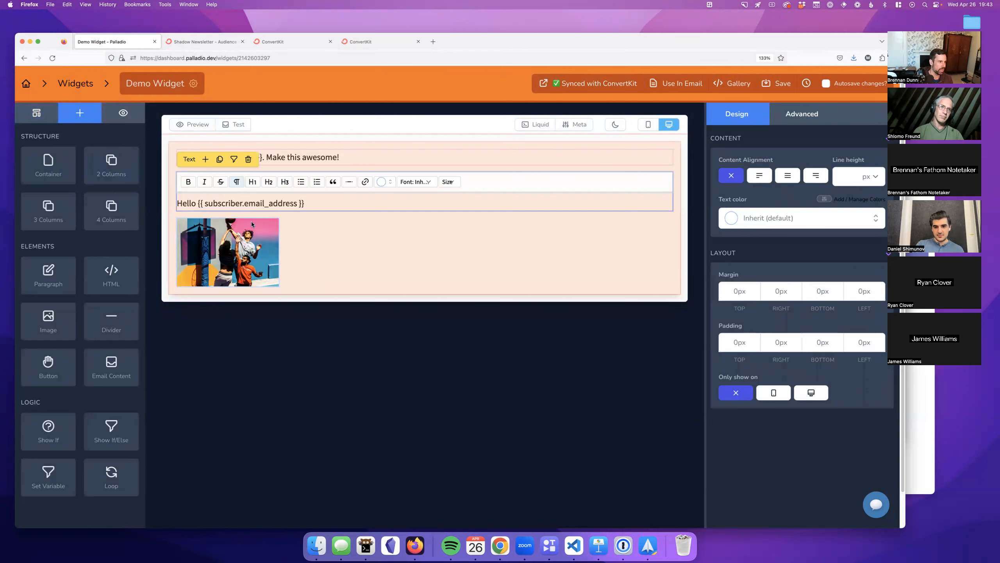
{"action": "left_click", "coordinate": [470, 186]}
{"action": "left_click", "coordinate": [470, 180]}
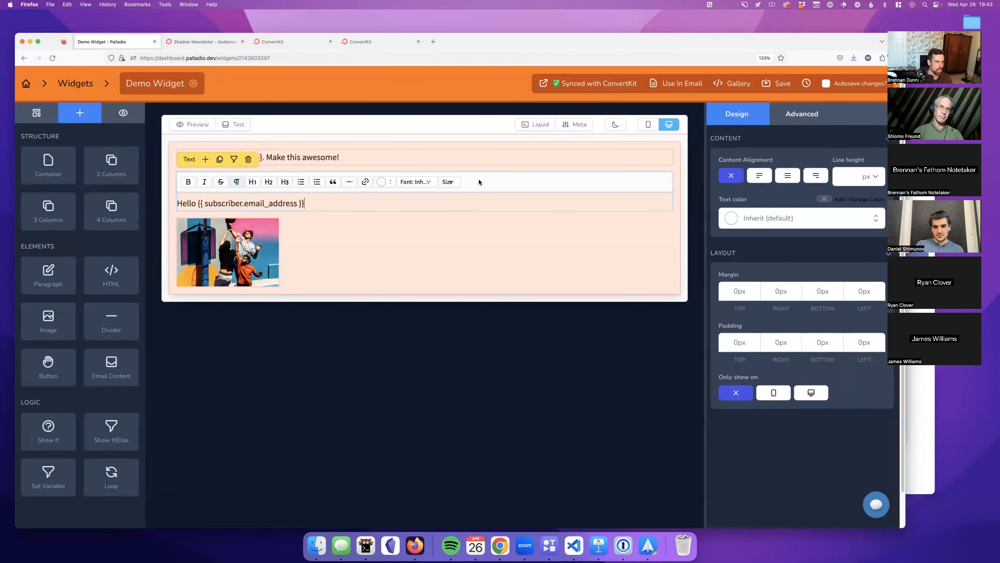
{"action": "left_click", "coordinate": [484, 205]}
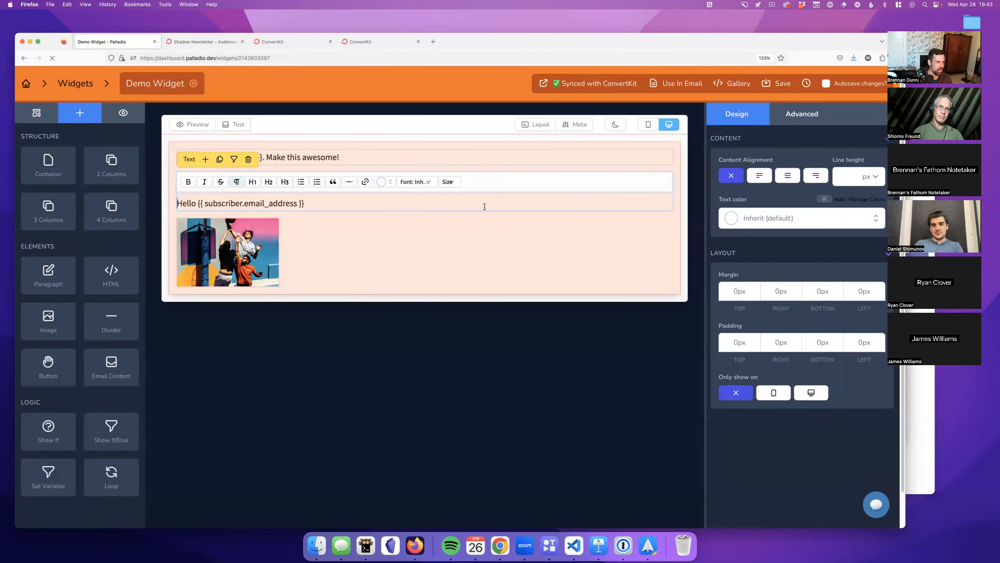
{"action": "left_click", "coordinate": [192, 125]}
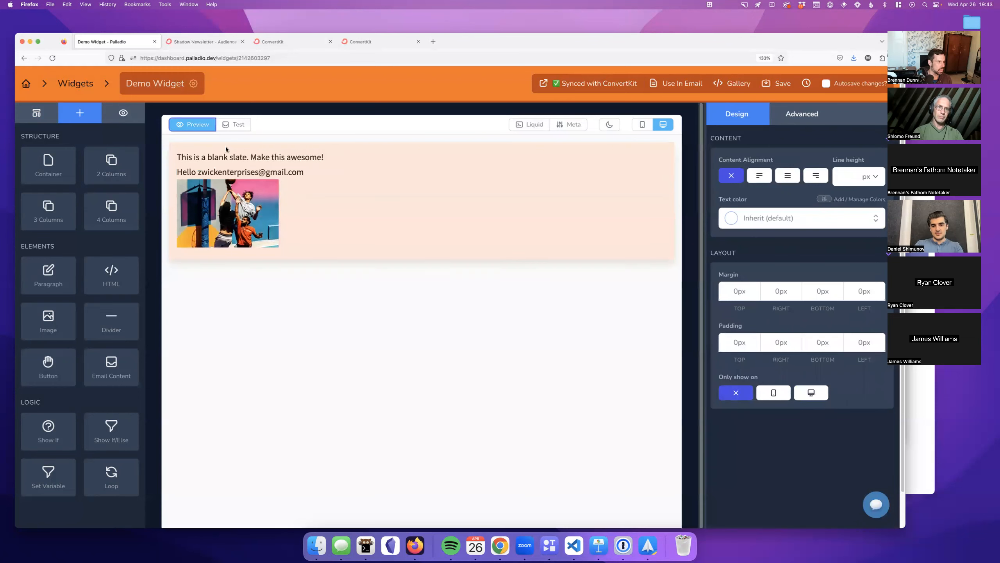
Step: Preview the greeting as several test subscribers, ending with the 'Purchased MCK' subscriber
{"action": "left_click", "coordinate": [123, 113]}
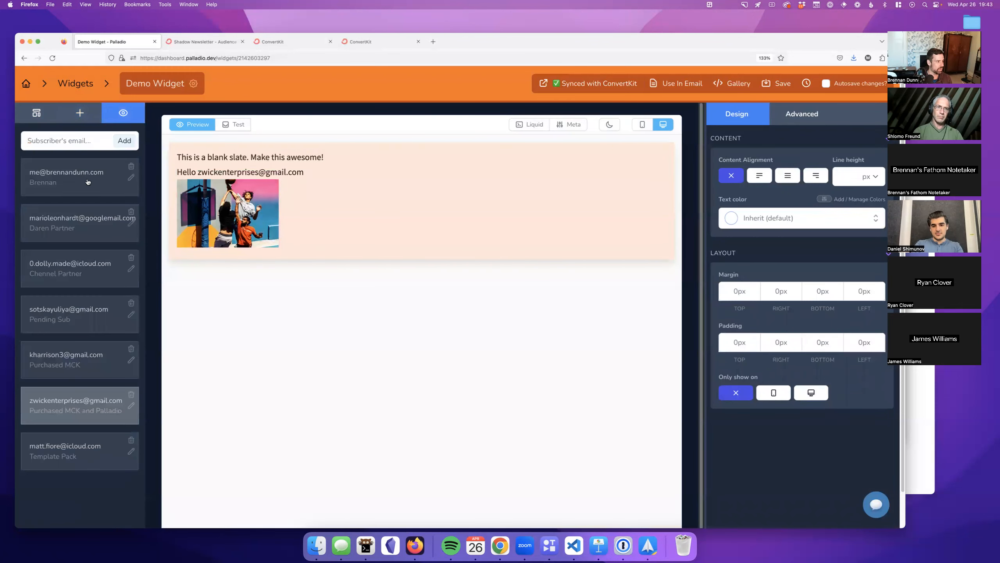
{"action": "left_click", "coordinate": [74, 188]}
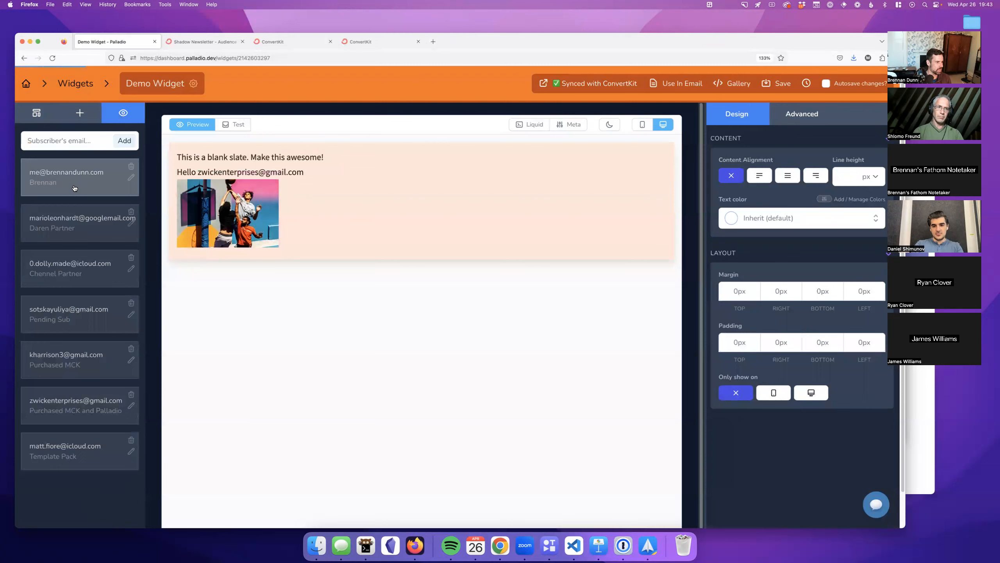
{"action": "left_click", "coordinate": [79, 232]}
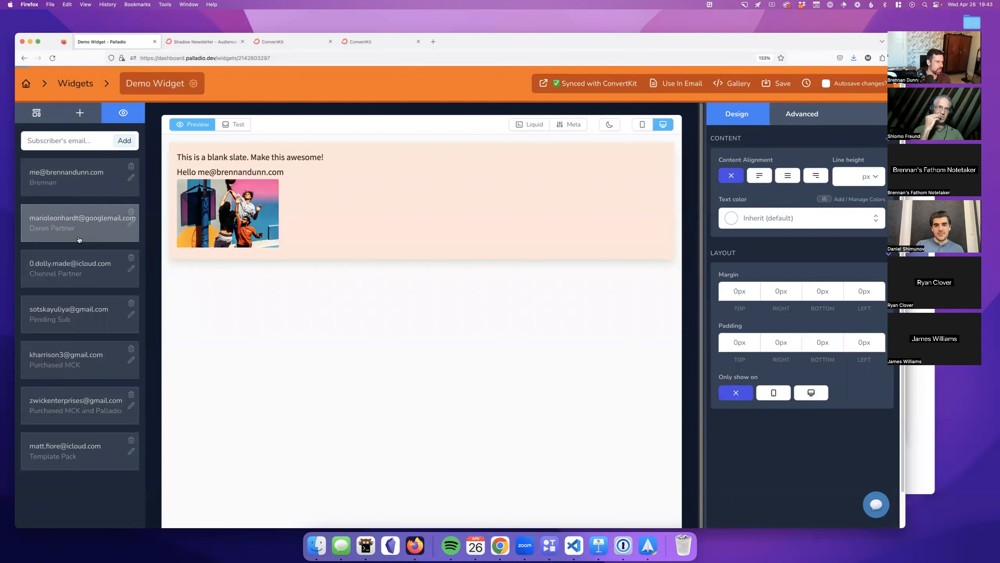
{"action": "left_click", "coordinate": [99, 273]}
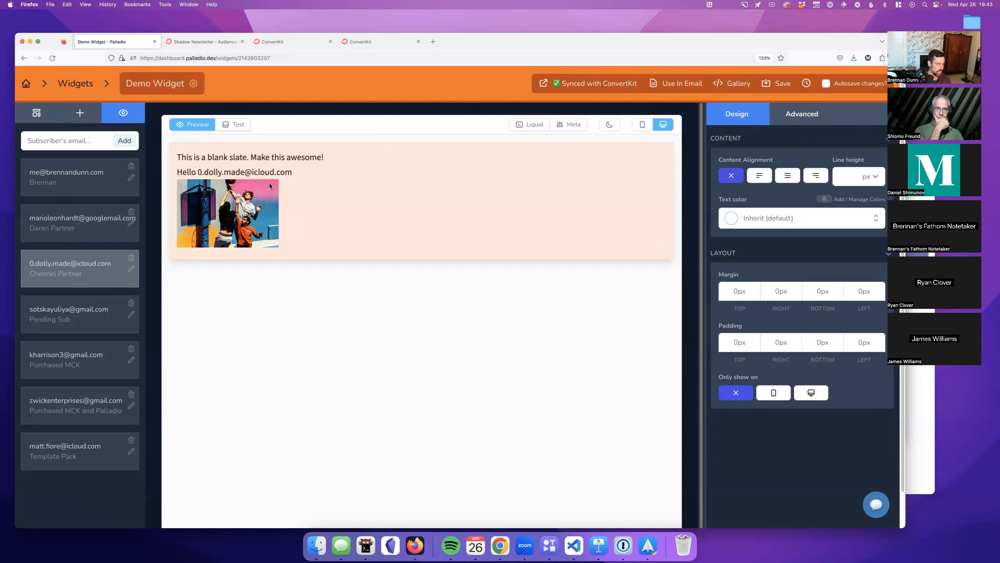
{"action": "left_click", "coordinate": [81, 145]}
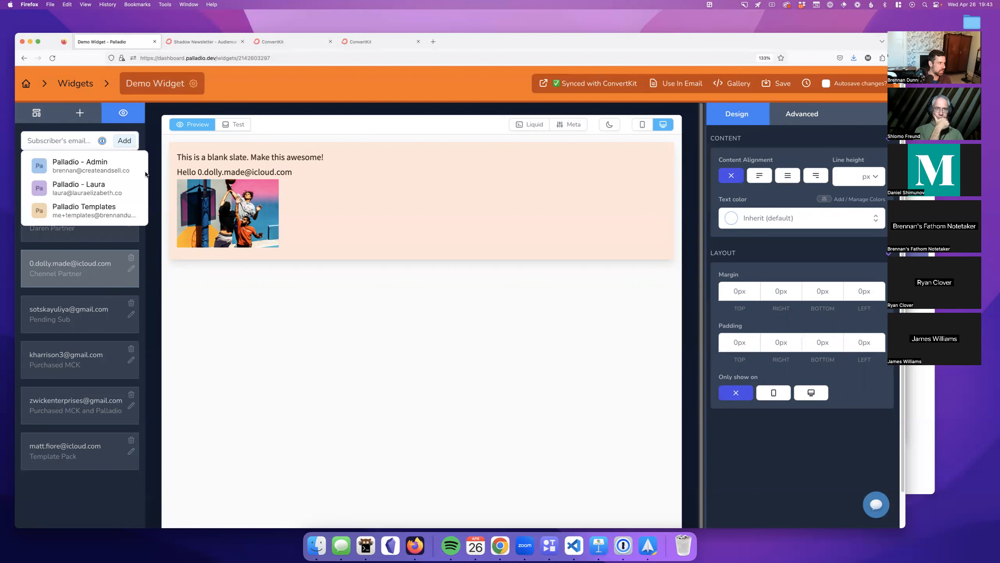
{"action": "left_click", "coordinate": [70, 141]}
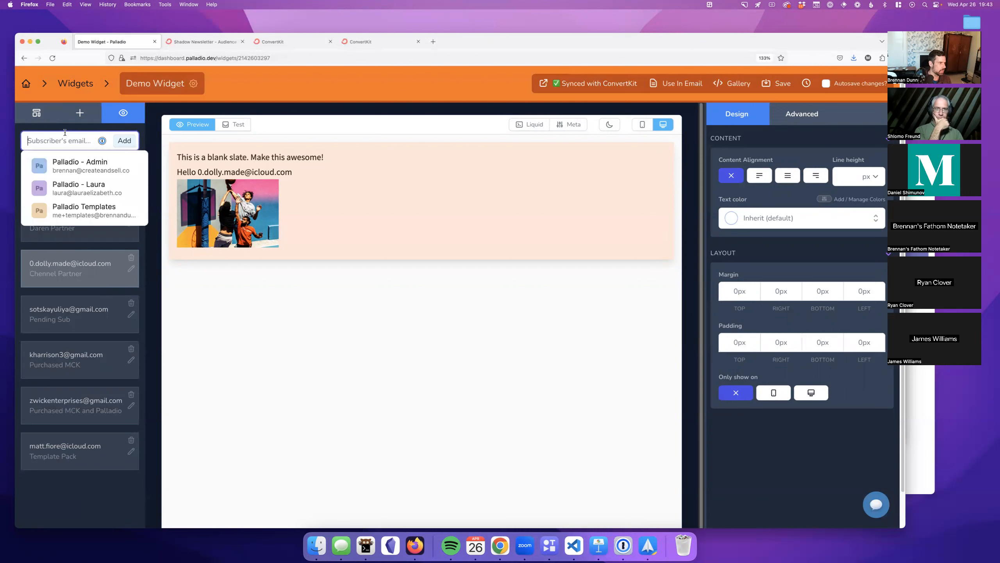
{"action": "left_click", "coordinate": [90, 293]}
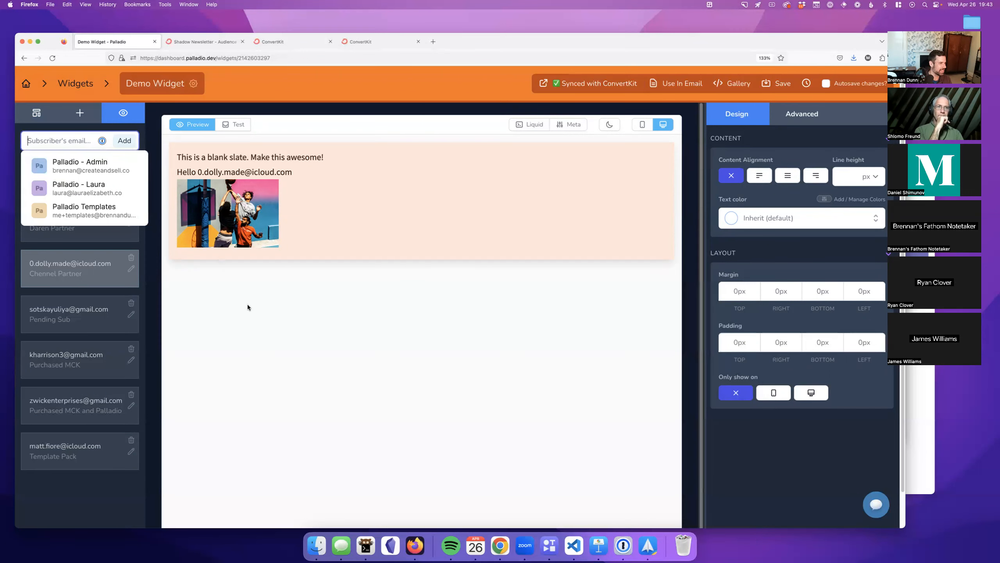
{"action": "left_click", "coordinate": [103, 143]}
{"action": "left_click", "coordinate": [102, 143]}
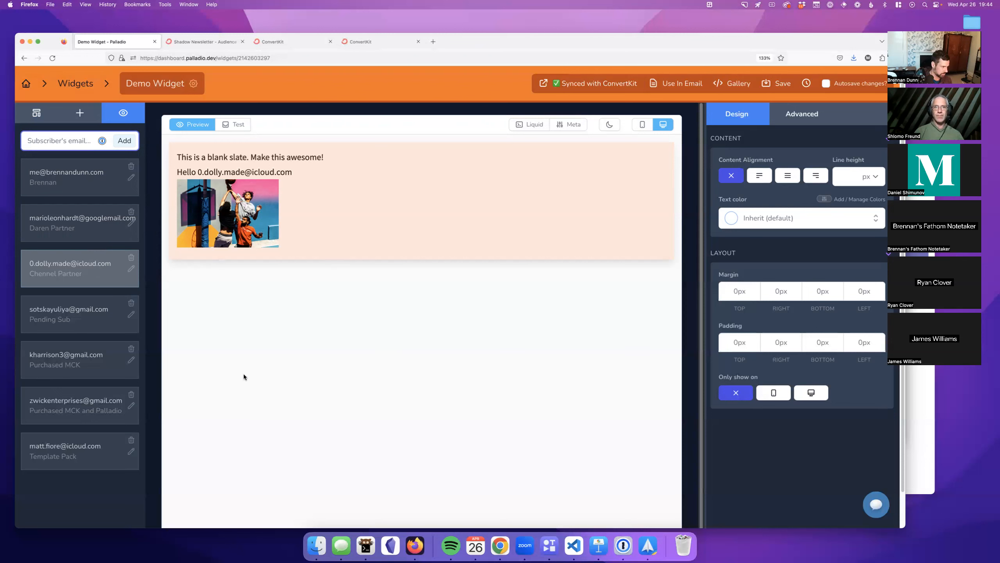
{"action": "left_click", "coordinate": [98, 369]}
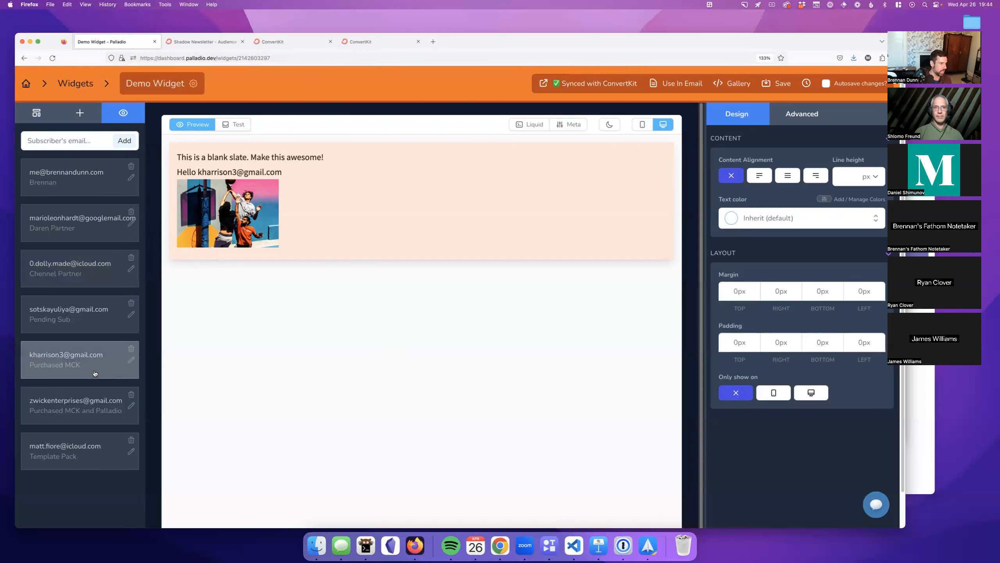
{"action": "left_click", "coordinate": [85, 144]}
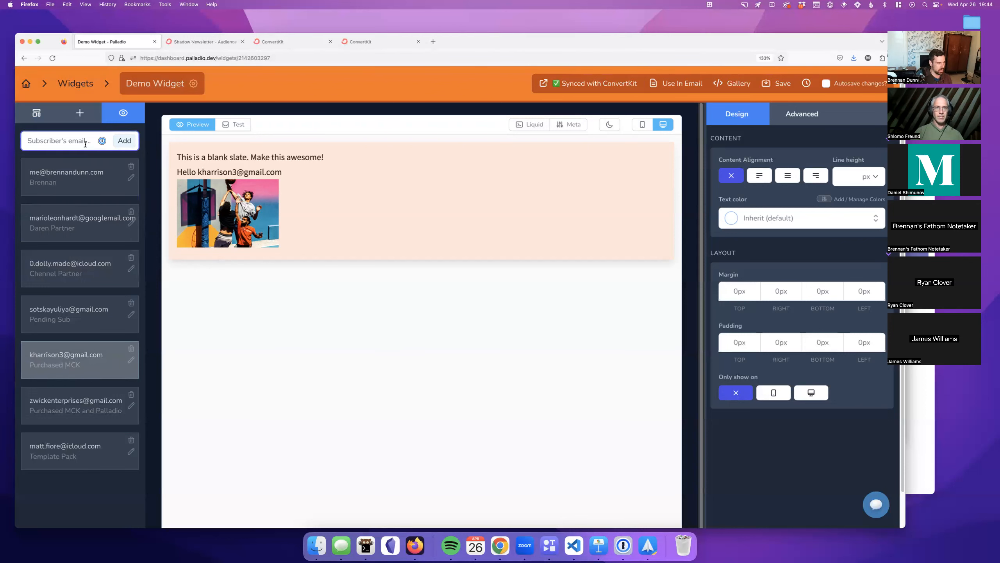
Step: Add a test subscriber by pasting their email, describe them as 'Palladio customer', and preview
{"action": "type", "text": "me+tes"}
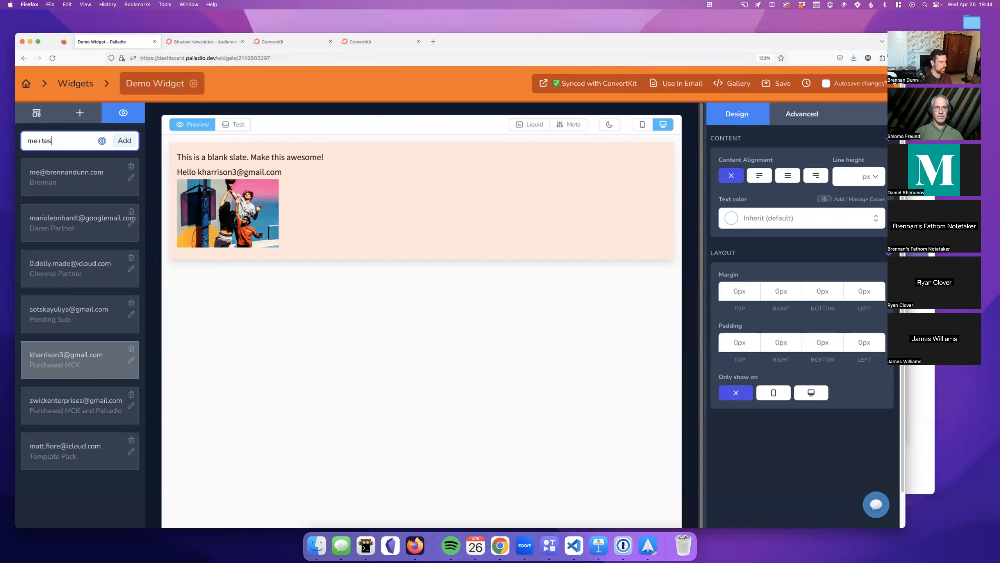
{"action": "key", "text": "BackSpace"}
{"action": "key", "text": "BackSpace"}
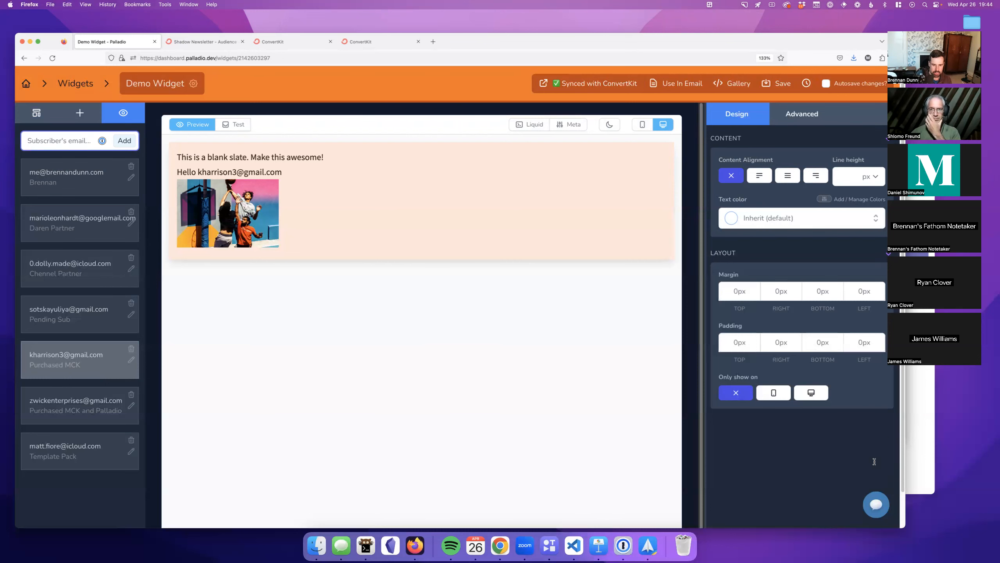
{"action": "key", "text": "super+v"}
{"action": "key", "text": "Return"}
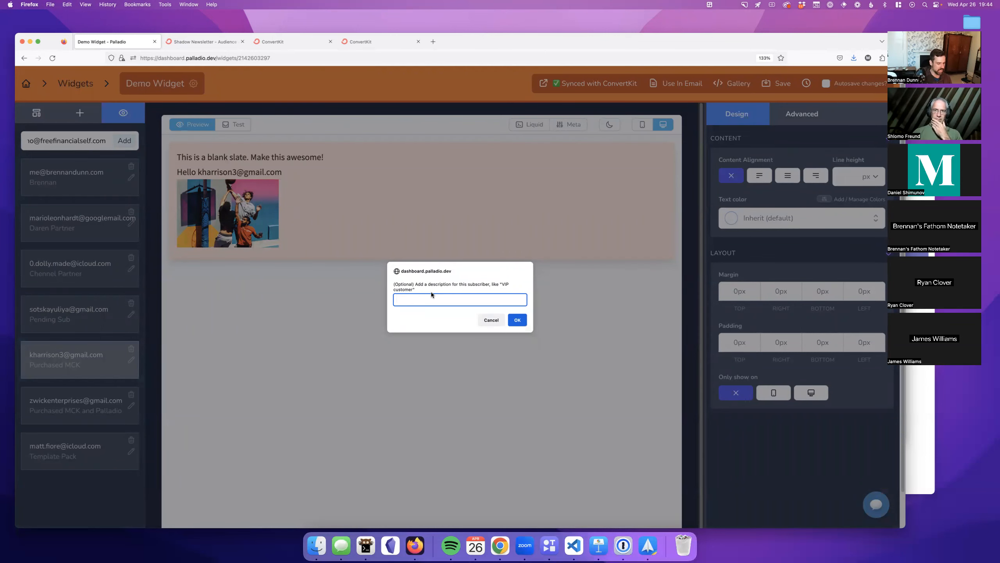
{"action": "type", "text": "Palladio customer"}
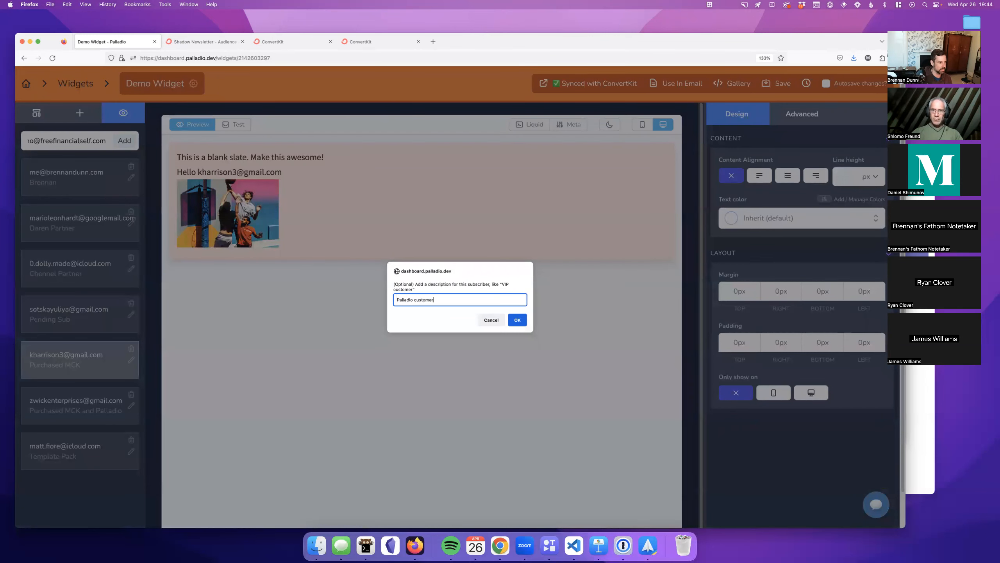
{"action": "key", "text": "Return"}
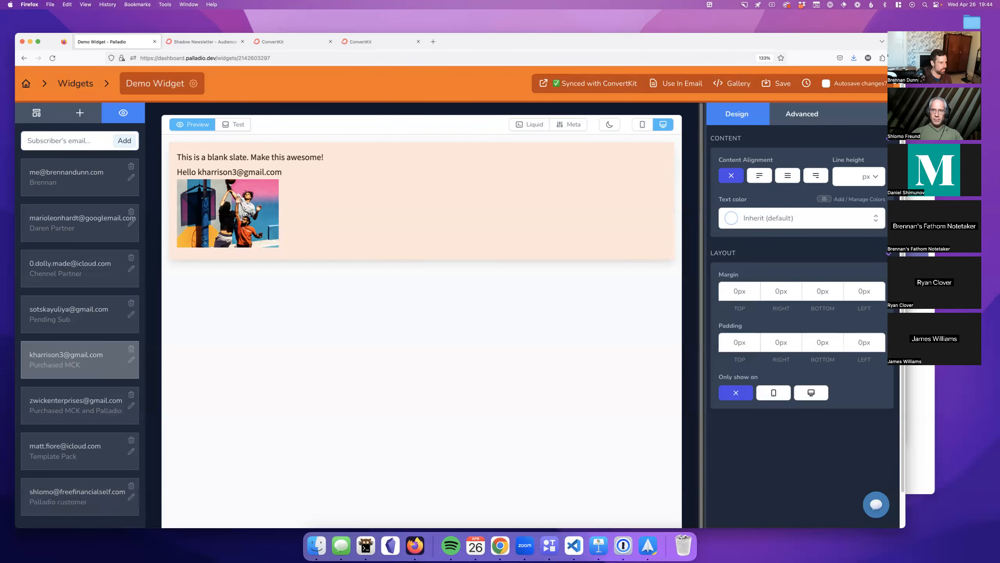
{"action": "left_click", "coordinate": [95, 499]}
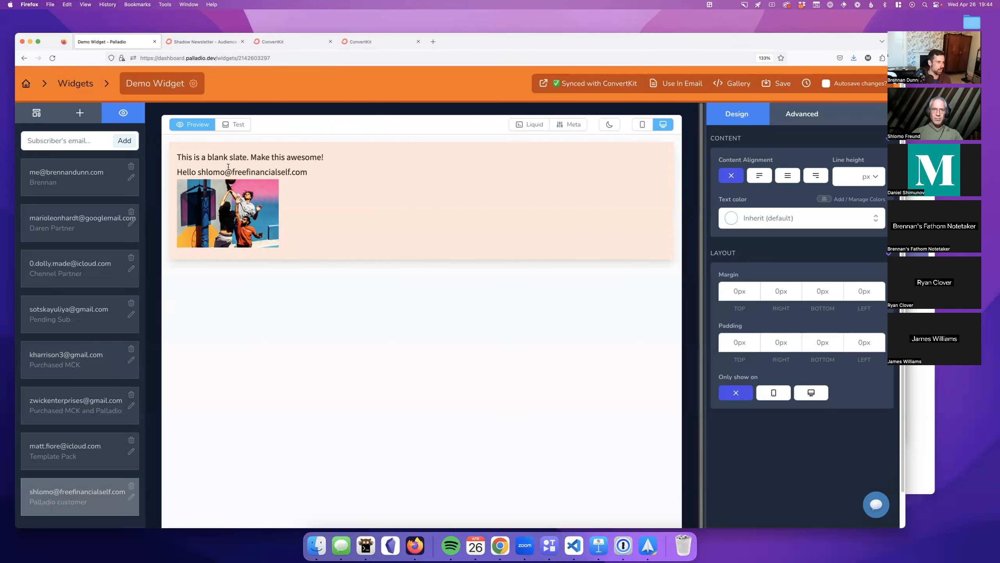
Step: Append ' - {{ subscriber.first_name }}' to the Hello greeting and preview the result
{"action": "left_click", "coordinate": [202, 126]}
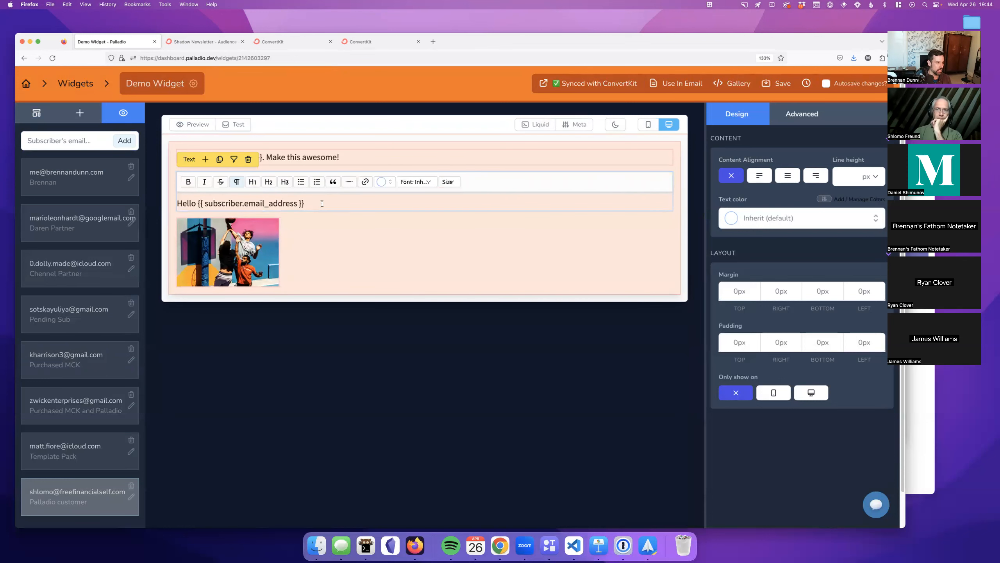
{"action": "type", "text": "- {{ subscriber.first_name }}"}
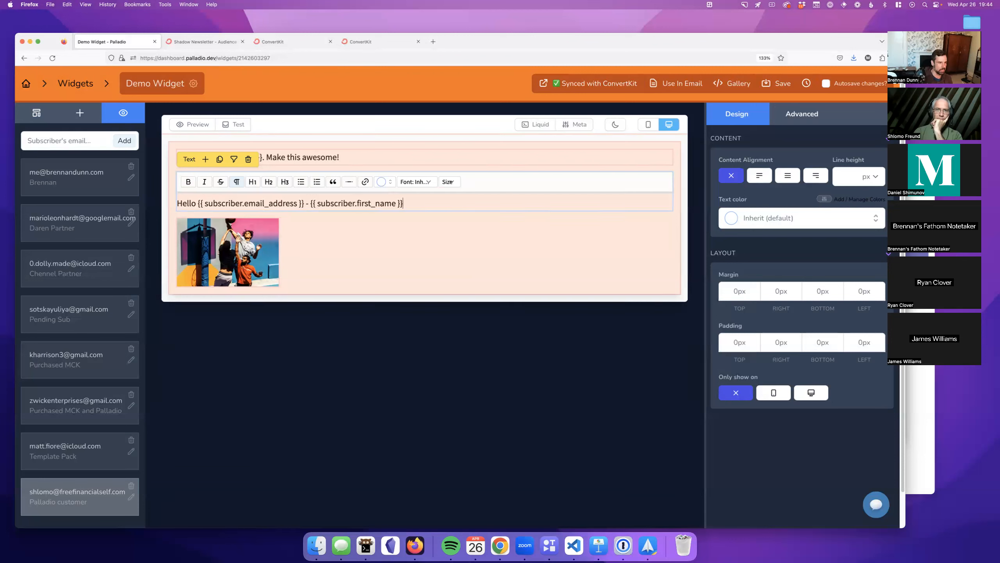
{"action": "left_click", "coordinate": [488, 185]}
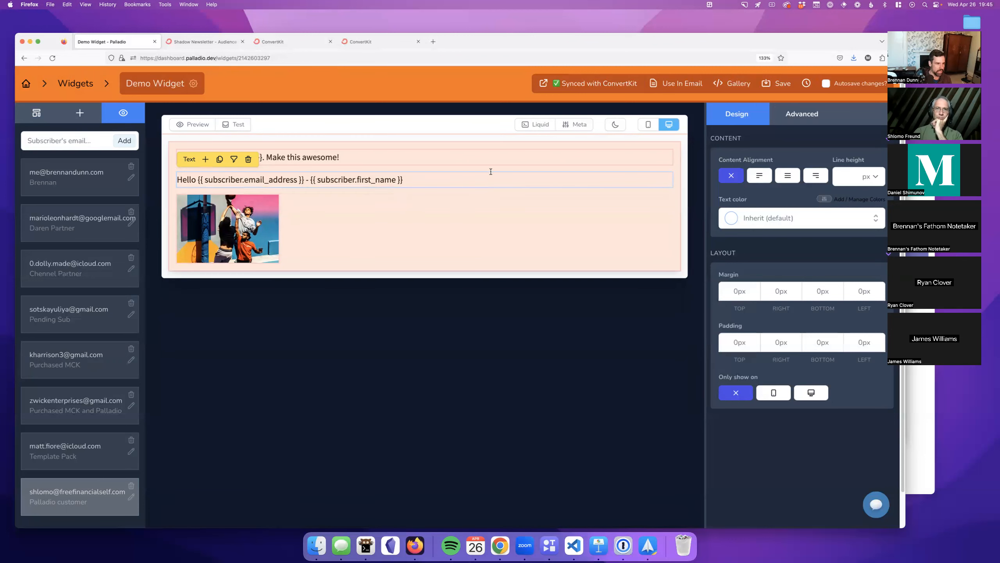
{"action": "left_click", "coordinate": [497, 161]}
{"action": "left_click", "coordinate": [472, 197]}
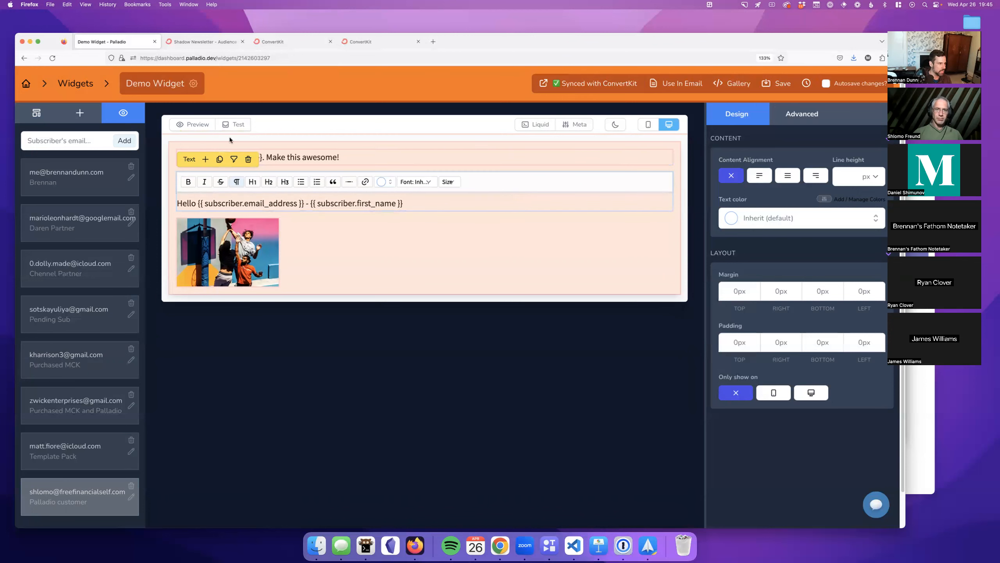
{"action": "left_click", "coordinate": [194, 124]}
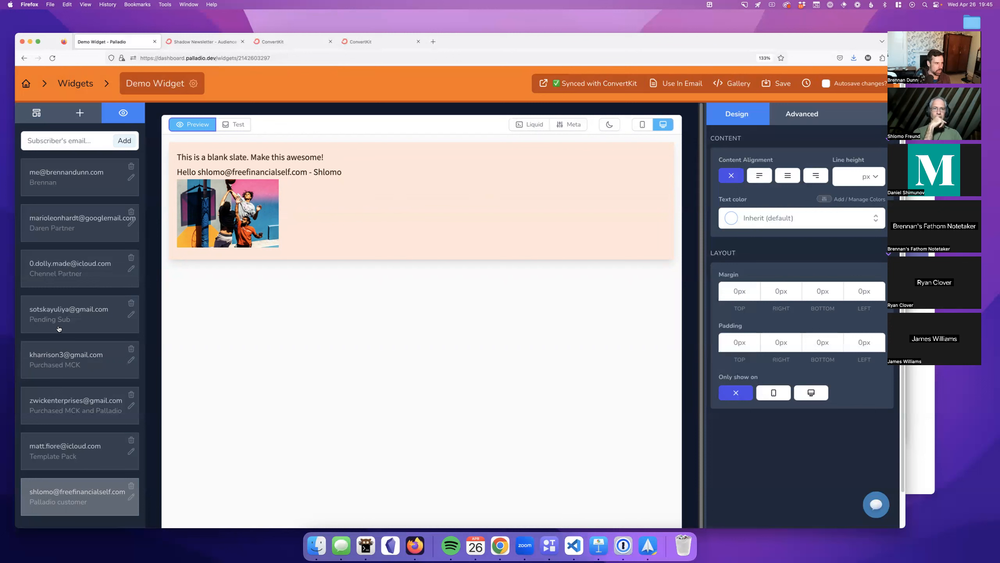
Step: Compare previews for two test subscribers, then show the widget's layer tree
{"action": "left_click", "coordinate": [66, 368]}
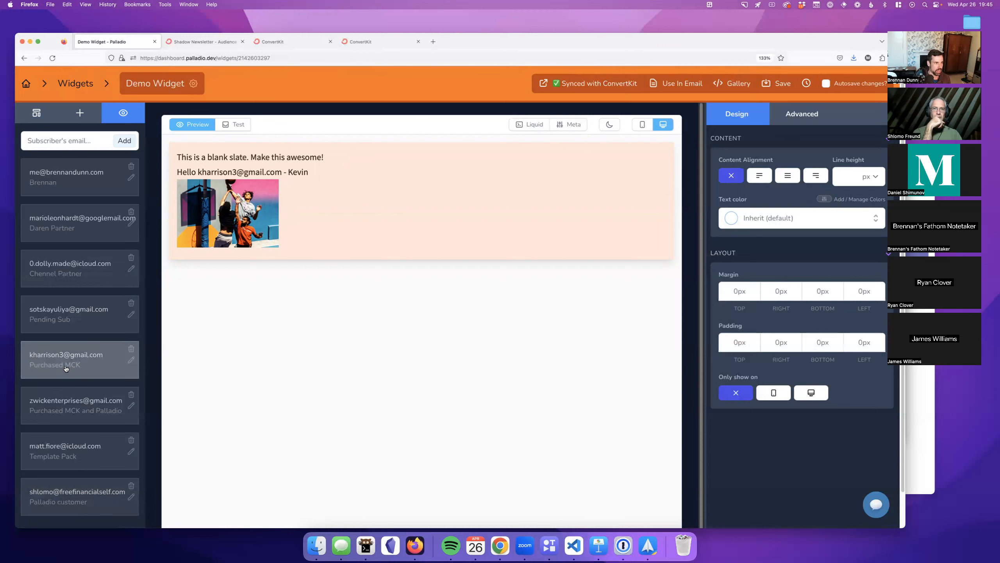
{"action": "left_click", "coordinate": [100, 512]}
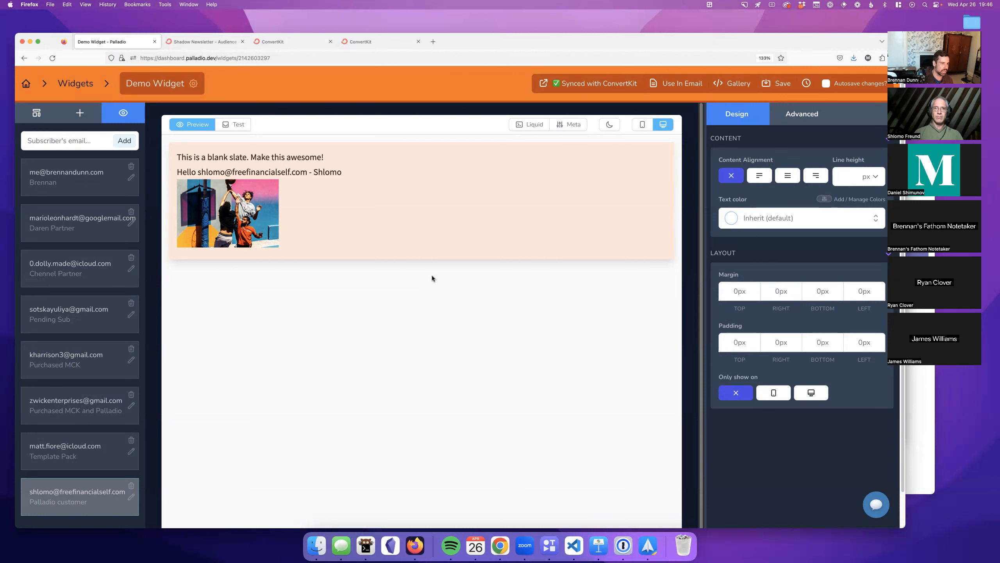
{"action": "left_click", "coordinate": [36, 113]}
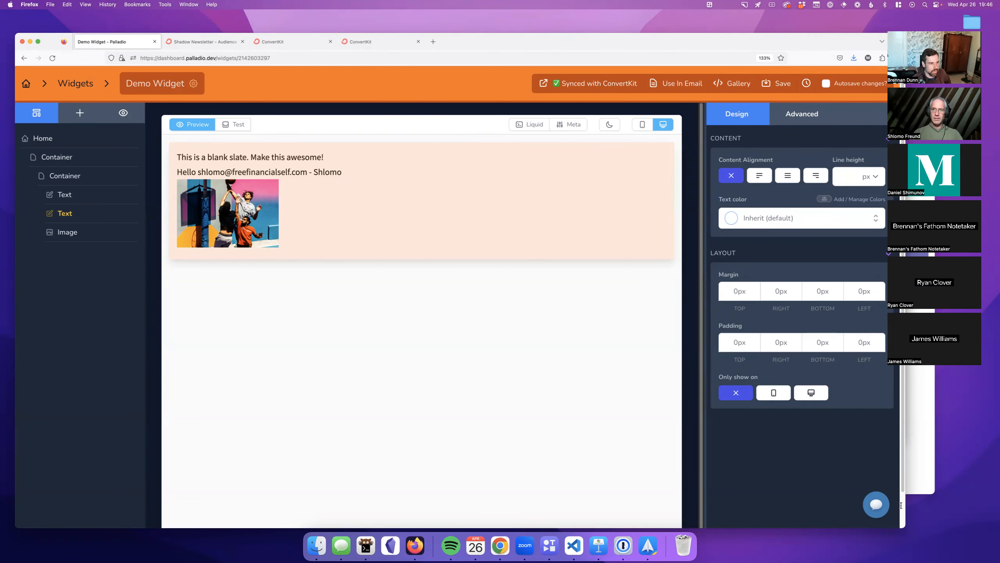
Step: Return to the Your Widgets gallery and scroll through its twelve widgets
{"action": "left_click", "coordinate": [88, 83]}
{"action": "scroll", "coordinate": [319, 283], "scroll_direction": "down", "scroll_amount": 2}
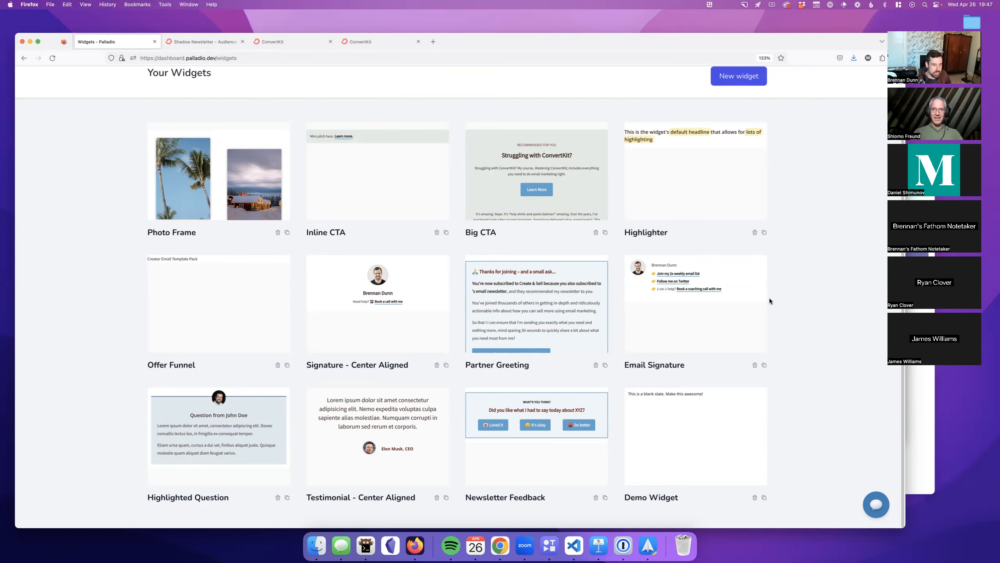
Step: Scroll the widgets gallery and reopen Demo Widget in the editor
{"action": "scroll", "coordinate": [769, 301], "scroll_direction": "up", "scroll_amount": 2}
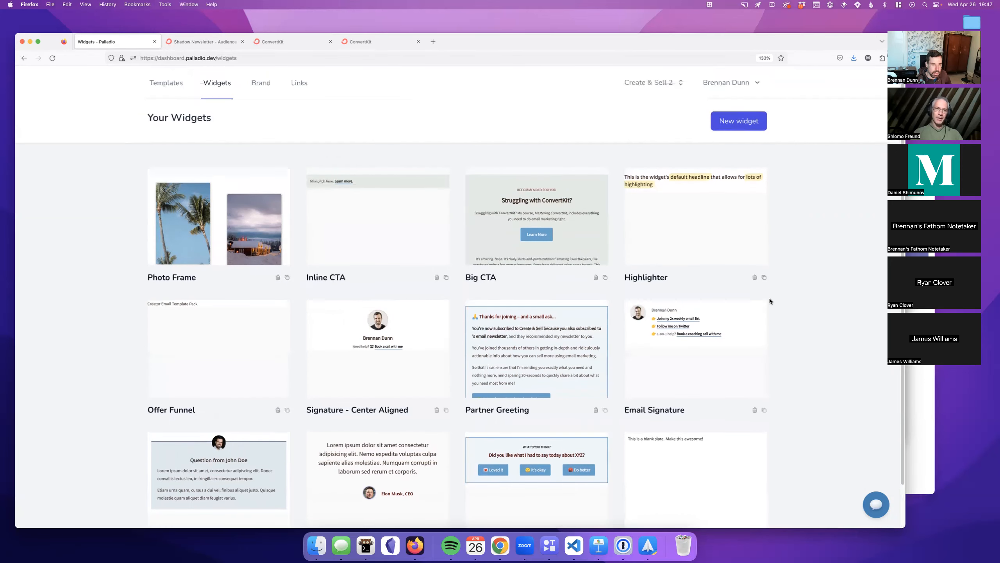
{"action": "scroll", "coordinate": [298, 317], "scroll_direction": "down", "scroll_amount": 2}
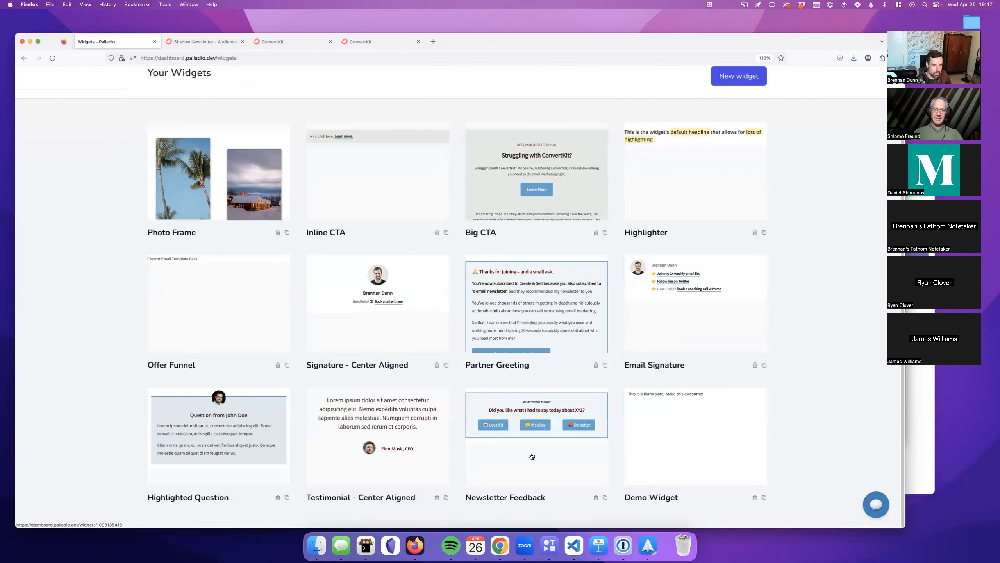
{"action": "left_click", "coordinate": [648, 447]}
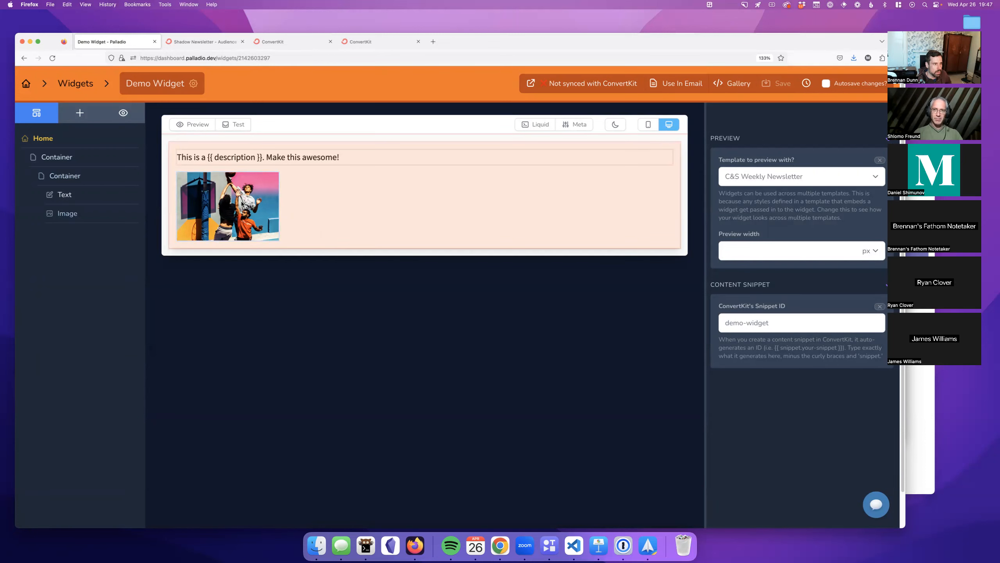
Step: Select the image and browse its advanced CSS properties and design settings
{"action": "left_click", "coordinate": [264, 181]}
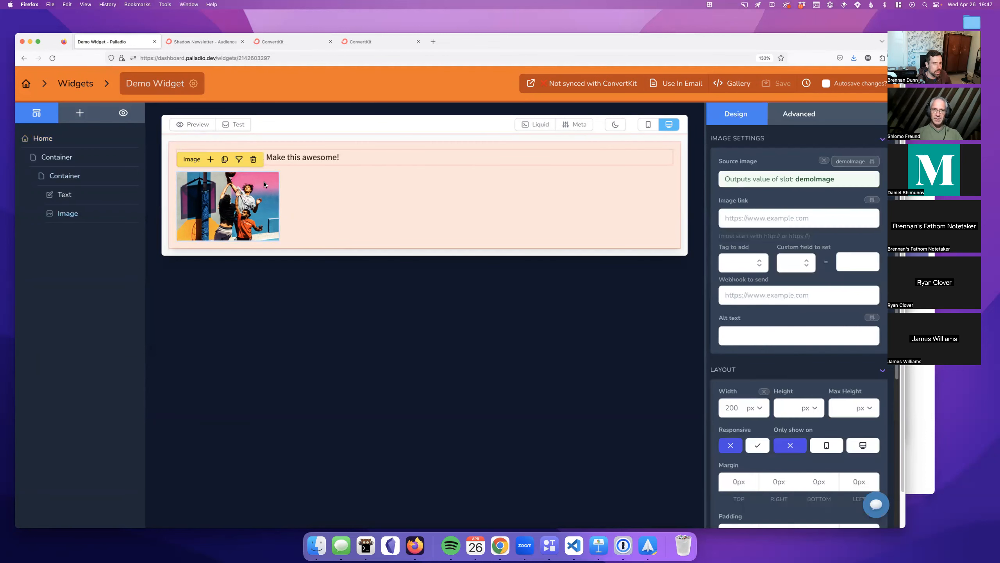
{"action": "left_click", "coordinate": [800, 122]}
{"action": "scroll", "coordinate": [788, 322], "scroll_direction": "down", "scroll_amount": 2}
{"action": "scroll", "coordinate": [789, 322], "scroll_direction": "down", "scroll_amount": 2}
{"action": "scroll", "coordinate": [789, 322], "scroll_direction": "up", "scroll_amount": 4}
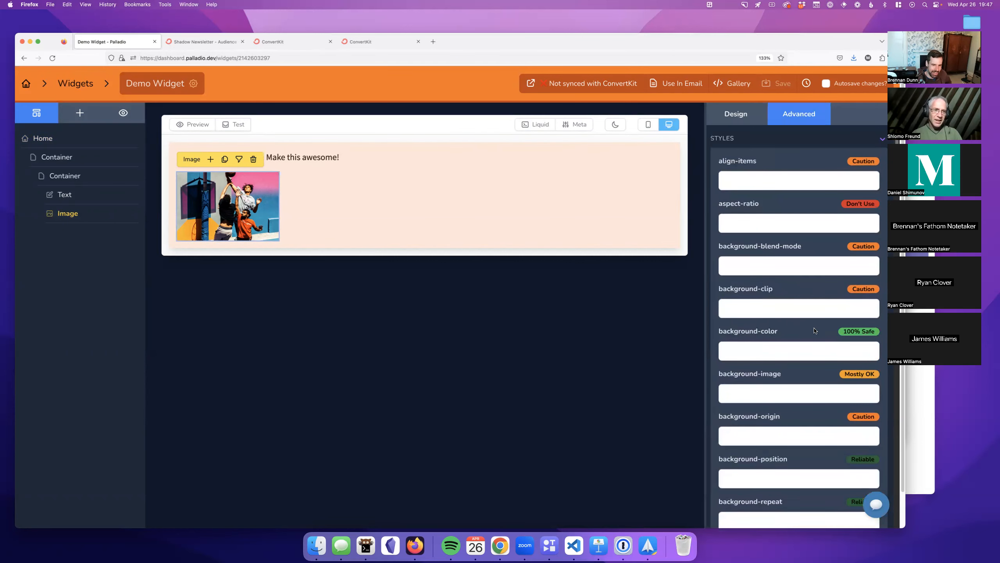
{"action": "left_click", "coordinate": [737, 119]}
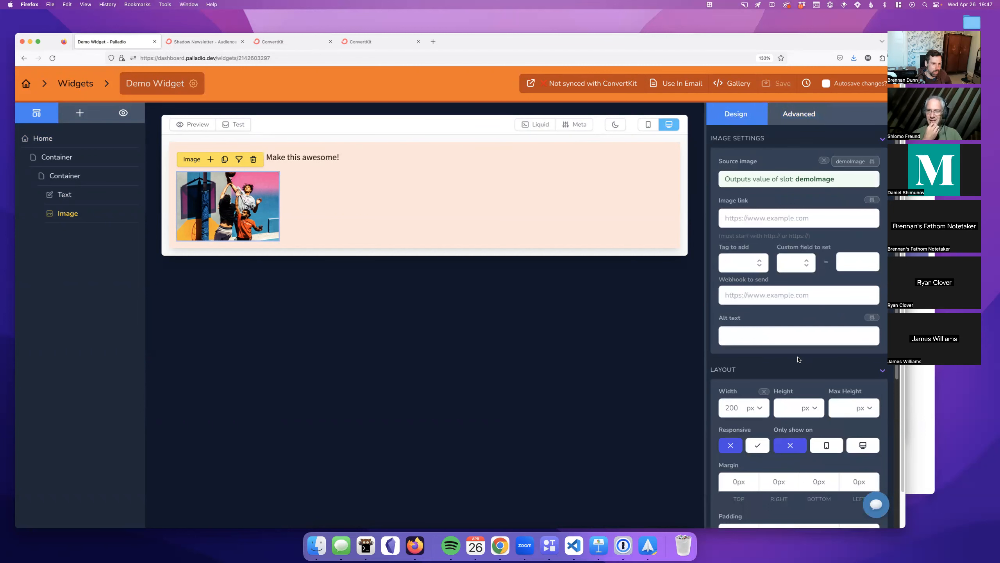
Step: Review the image's advanced CSS properties again, then open the Text element from the layer tree
{"action": "scroll", "coordinate": [796, 359], "scroll_direction": "down", "scroll_amount": 4}
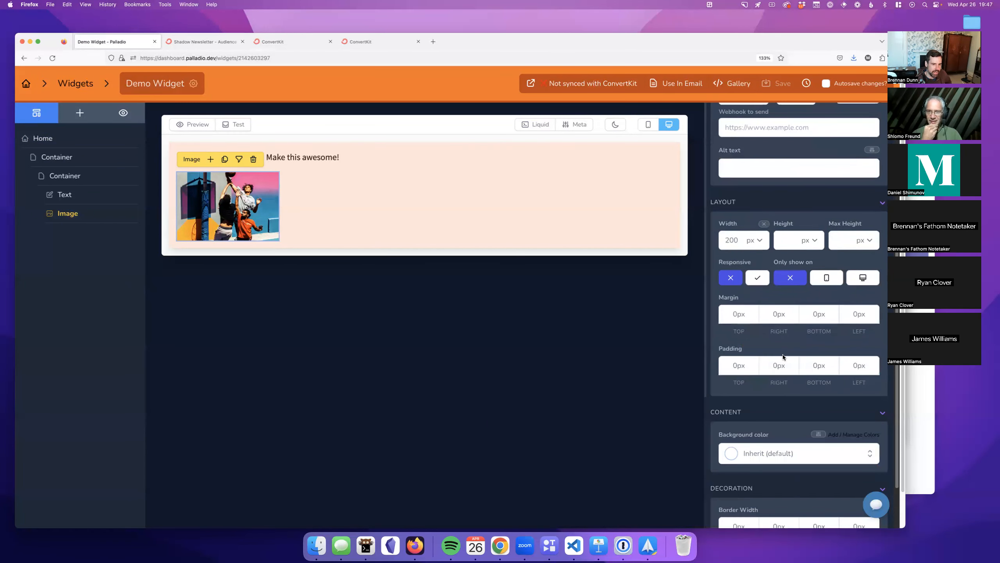
{"action": "scroll", "coordinate": [783, 357], "scroll_direction": "down", "scroll_amount": 3}
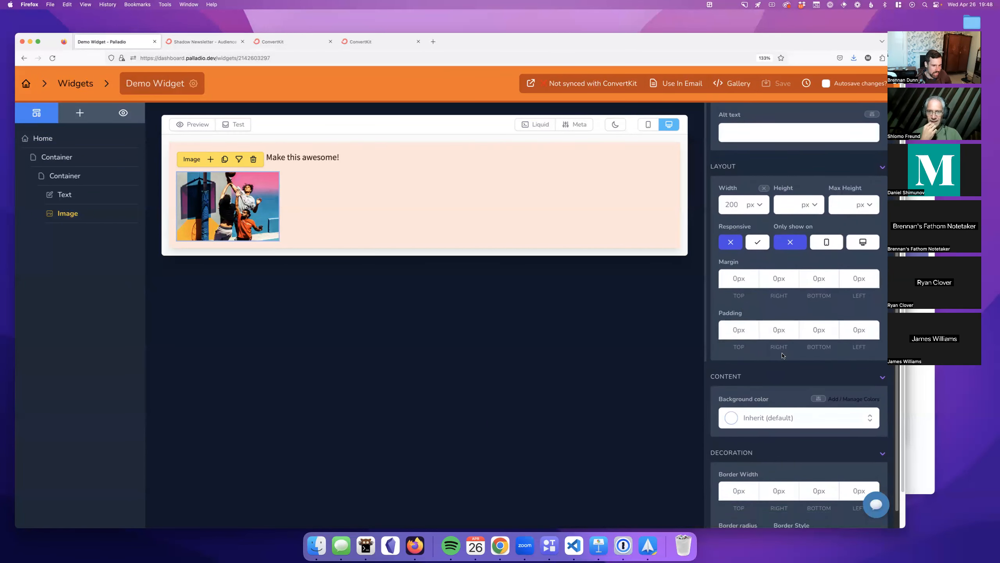
{"action": "scroll", "coordinate": [780, 335], "scroll_direction": "up", "scroll_amount": 10}
{"action": "left_click", "coordinate": [778, 120]}
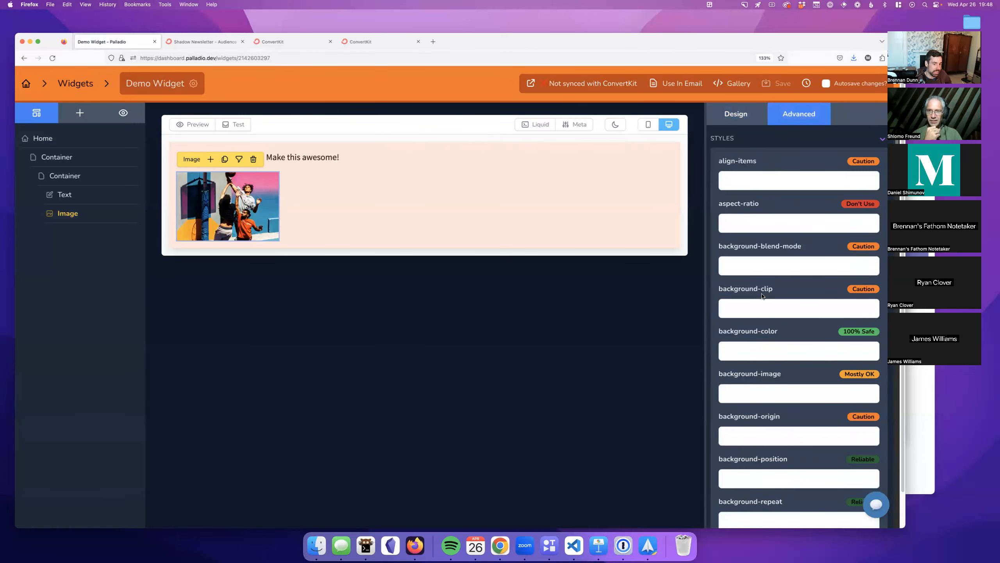
{"action": "scroll", "coordinate": [763, 296], "scroll_direction": "down", "scroll_amount": 20}
{"action": "scroll", "coordinate": [761, 297], "scroll_direction": "down", "scroll_amount": 15}
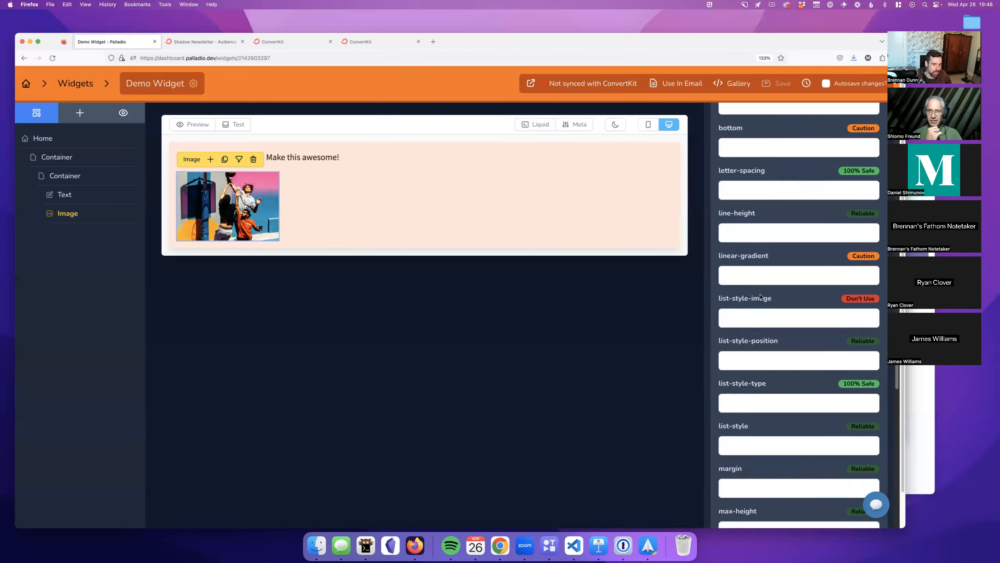
{"action": "scroll", "coordinate": [761, 296], "scroll_direction": "down", "scroll_amount": 5}
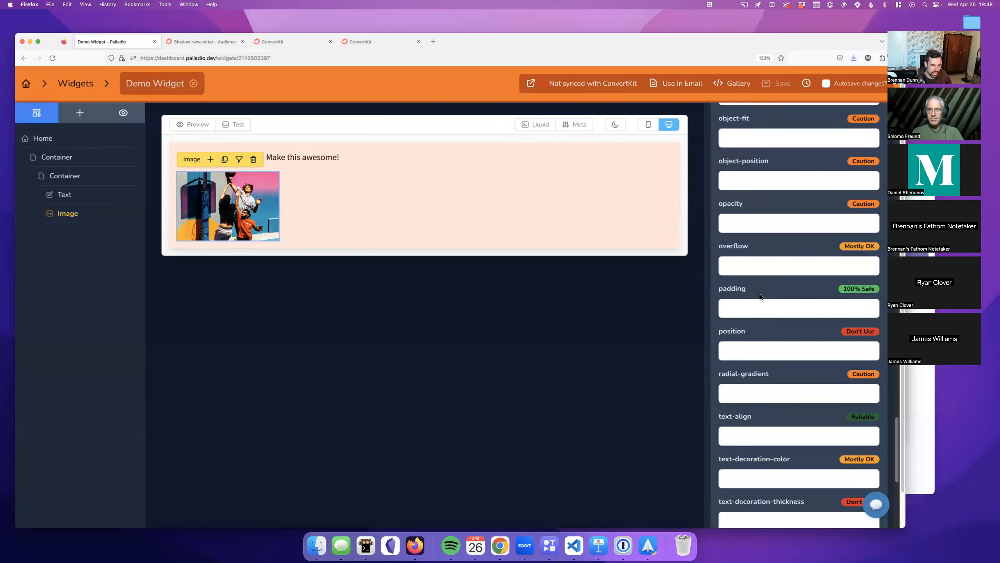
{"action": "scroll", "coordinate": [761, 299], "scroll_direction": "down", "scroll_amount": 3}
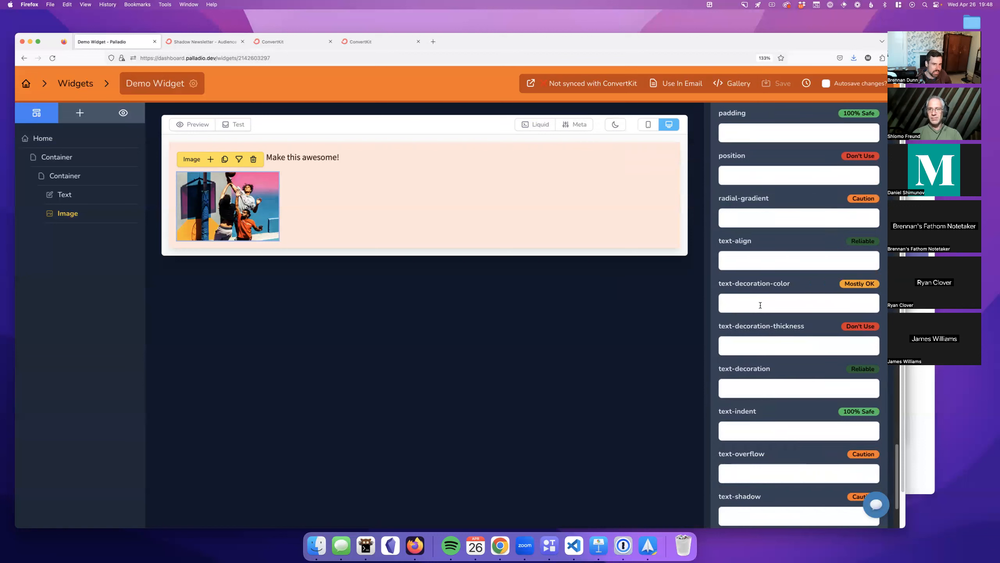
{"action": "scroll", "coordinate": [761, 305], "scroll_direction": "down", "scroll_amount": 5}
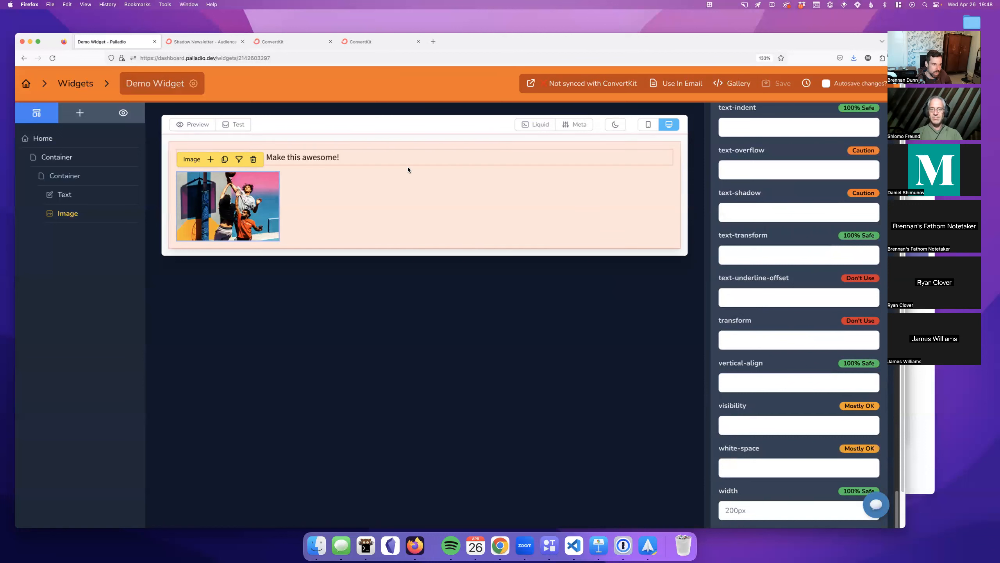
{"action": "left_click", "coordinate": [410, 157]}
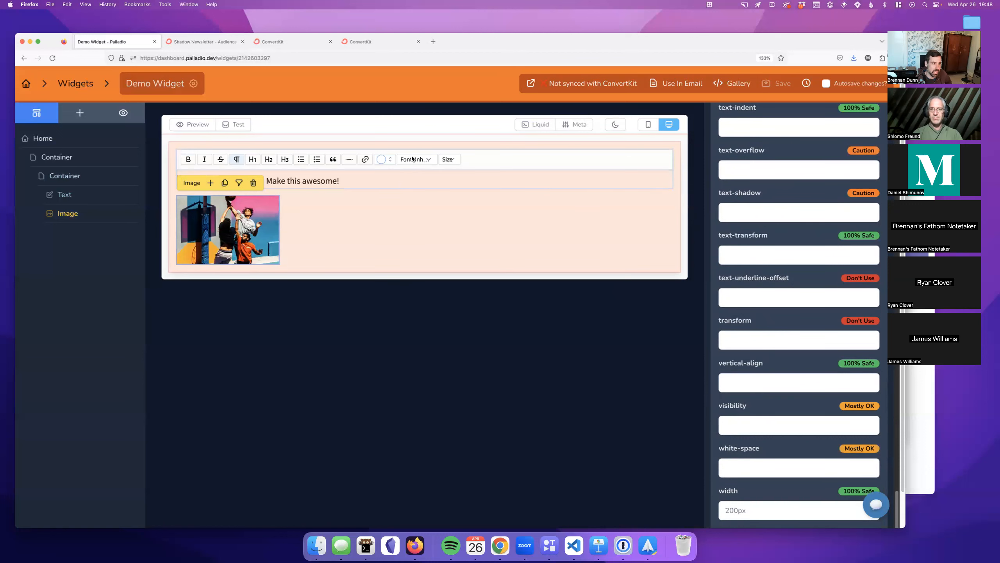
{"action": "left_click", "coordinate": [63, 195]}
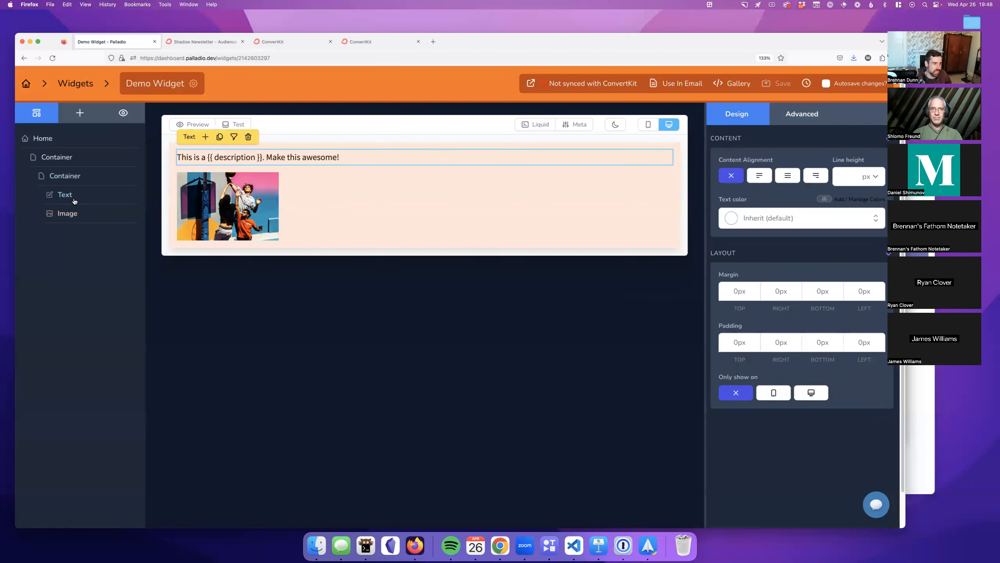
Step: Try 'uppercase' as the Text element's text-transform, then remove it
{"action": "left_click", "coordinate": [802, 113]}
{"action": "scroll", "coordinate": [802, 304], "scroll_direction": "down", "scroll_amount": 20}
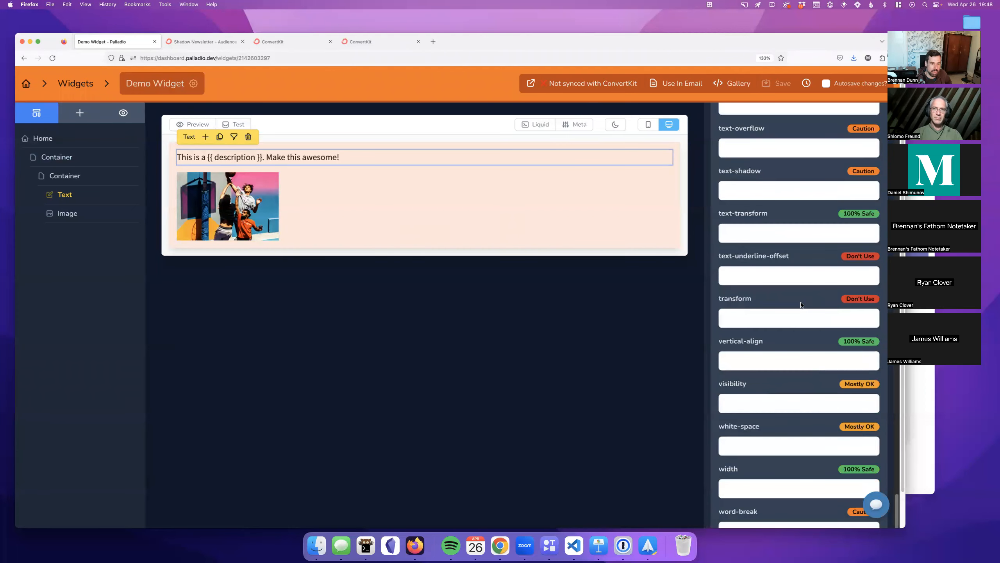
{"action": "left_click", "coordinate": [746, 233]}
{"action": "type", "text": "uppercase"}
{"action": "key", "text": "Tab"}
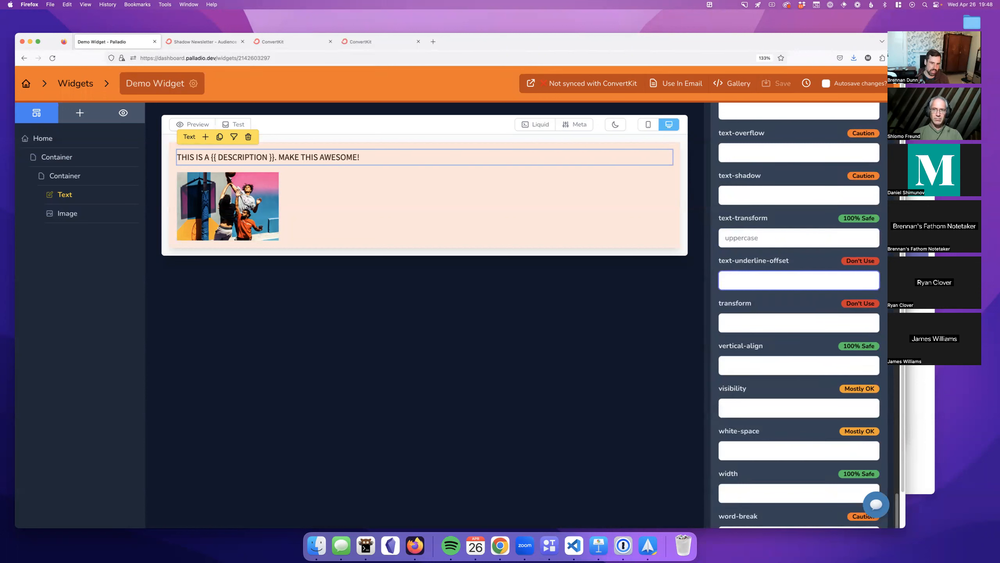
{"action": "double_click", "coordinate": [762, 233]}
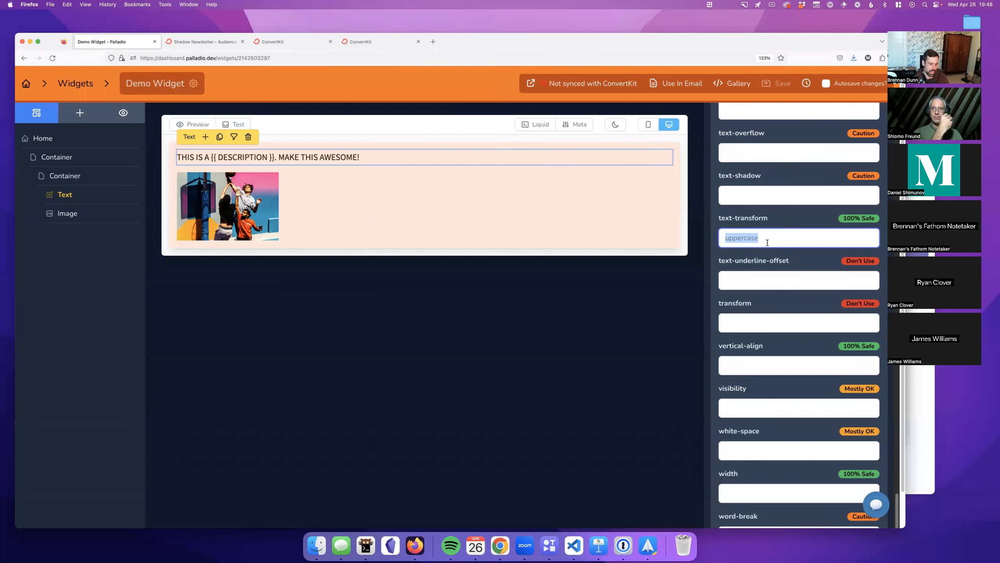
{"action": "key", "text": "BackSpace"}
Step: Scroll through the Text element's advanced CSS properties and their email-support ratings
{"action": "left_click", "coordinate": [767, 200]}
{"action": "scroll", "coordinate": [764, 224], "scroll_direction": "up", "scroll_amount": 2}
{"action": "scroll", "coordinate": [764, 224], "scroll_direction": "up", "scroll_amount": 10}
{"action": "scroll", "coordinate": [764, 231], "scroll_direction": "up", "scroll_amount": 5}
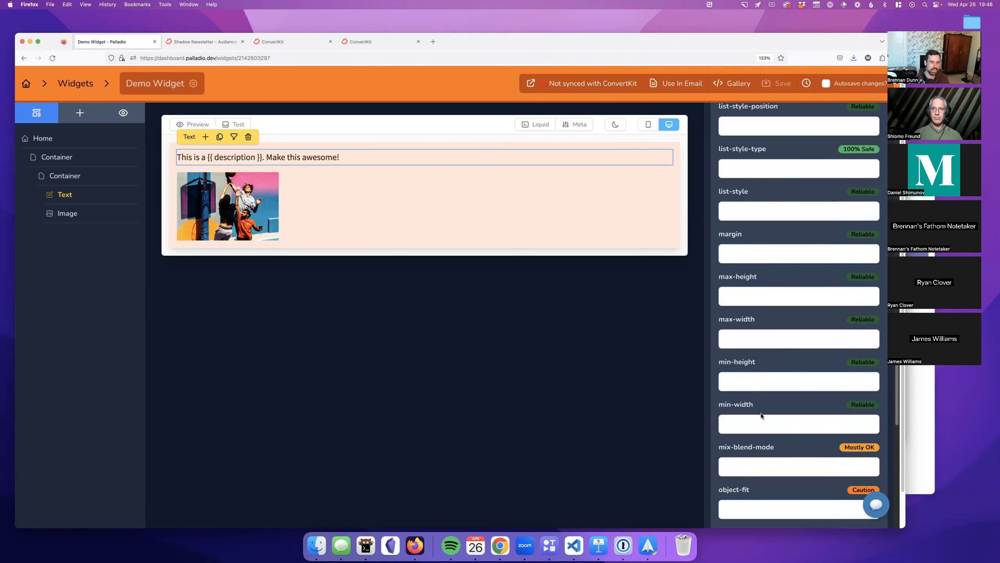
{"action": "scroll", "coordinate": [772, 183], "scroll_direction": "up", "scroll_amount": 8}
{"action": "scroll", "coordinate": [772, 181], "scroll_direction": "up", "scroll_amount": 7}
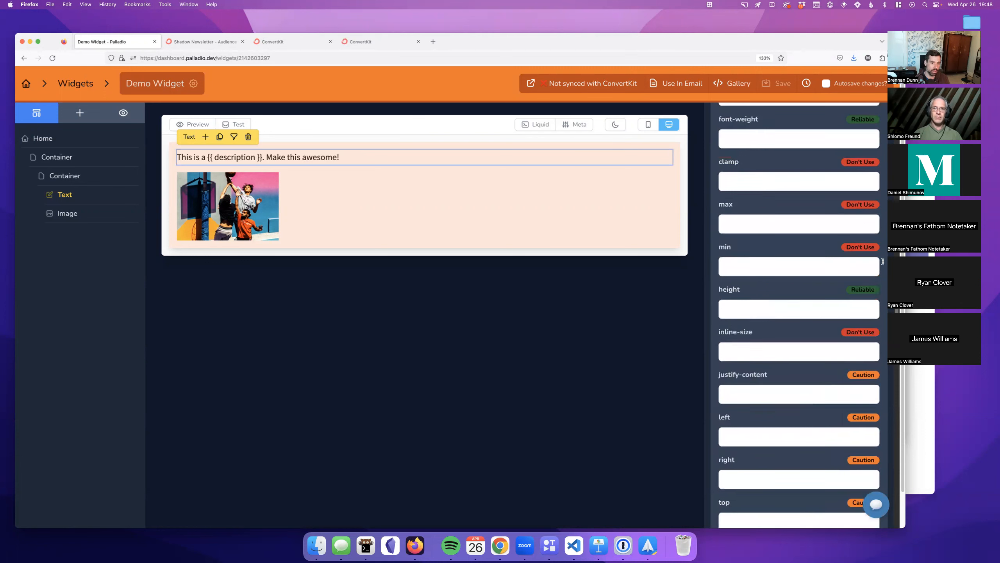
{"action": "scroll", "coordinate": [804, 250], "scroll_direction": "up", "scroll_amount": 3}
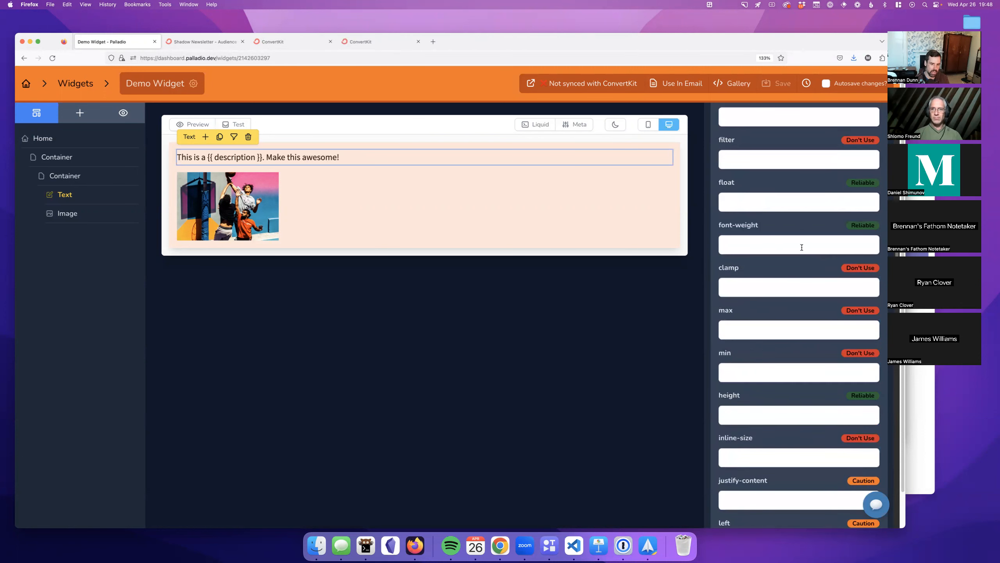
{"action": "scroll", "coordinate": [802, 250], "scroll_direction": "up", "scroll_amount": 1}
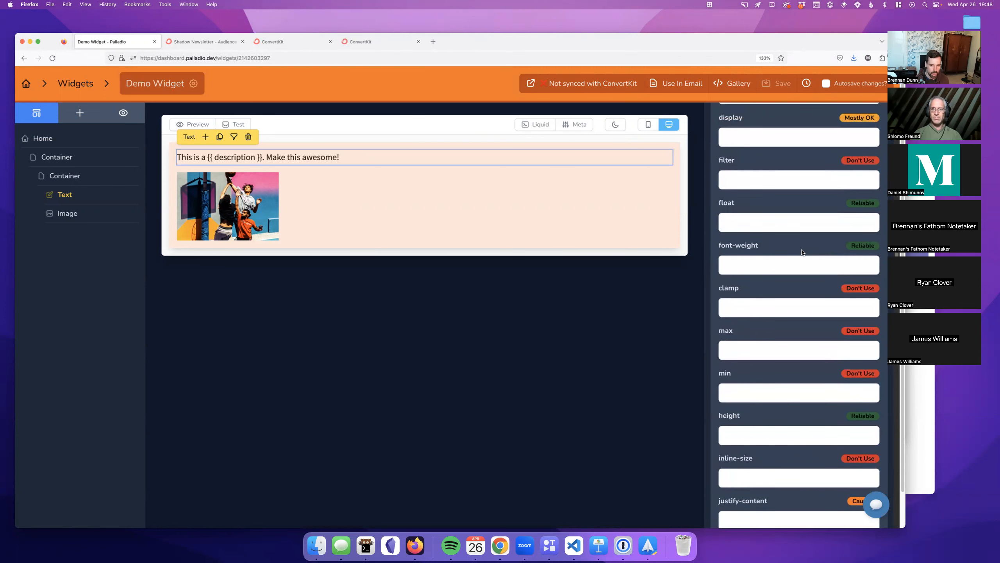
{"action": "scroll", "coordinate": [803, 251], "scroll_direction": "up", "scroll_amount": 1}
{"action": "scroll", "coordinate": [803, 252], "scroll_direction": "up", "scroll_amount": 1}
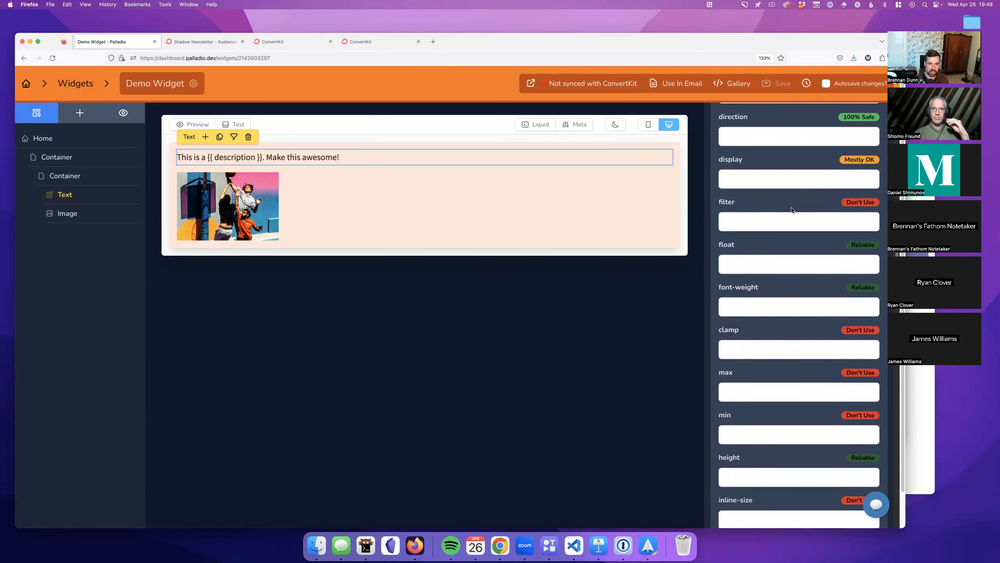
{"action": "scroll", "coordinate": [791, 209], "scroll_direction": "up", "scroll_amount": 3}
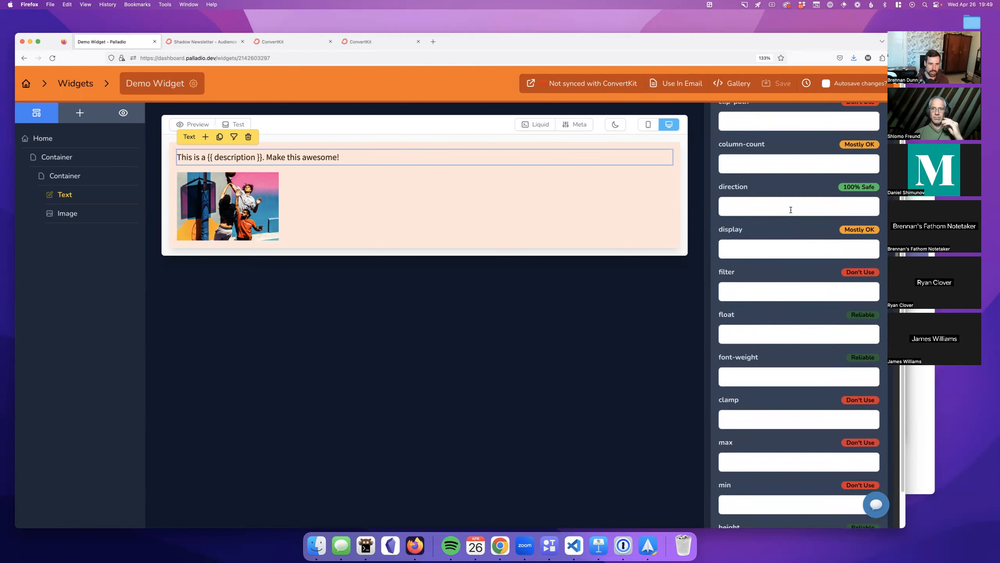
{"action": "scroll", "coordinate": [782, 313], "scroll_direction": "down", "scroll_amount": 15}
{"action": "scroll", "coordinate": [783, 313], "scroll_direction": "down", "scroll_amount": 20}
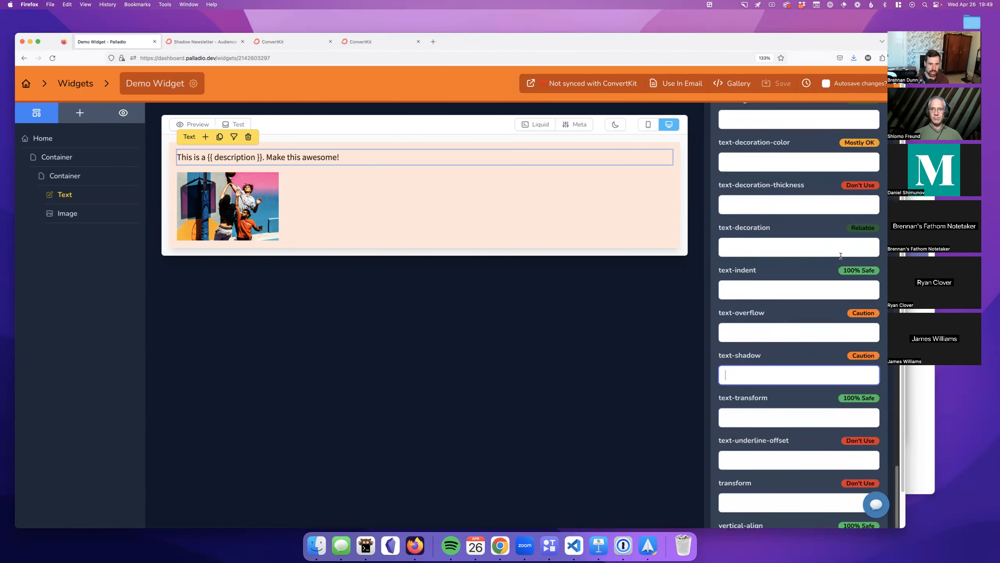
{"action": "scroll", "coordinate": [839, 252], "scroll_direction": "down", "scroll_amount": 8}
{"action": "scroll", "coordinate": [834, 244], "scroll_direction": "up", "scroll_amount": 5}
Step: Leave text-shadow empty and open its Can I email support page, scrolling through the client table
{"action": "left_click", "coordinate": [794, 315]}
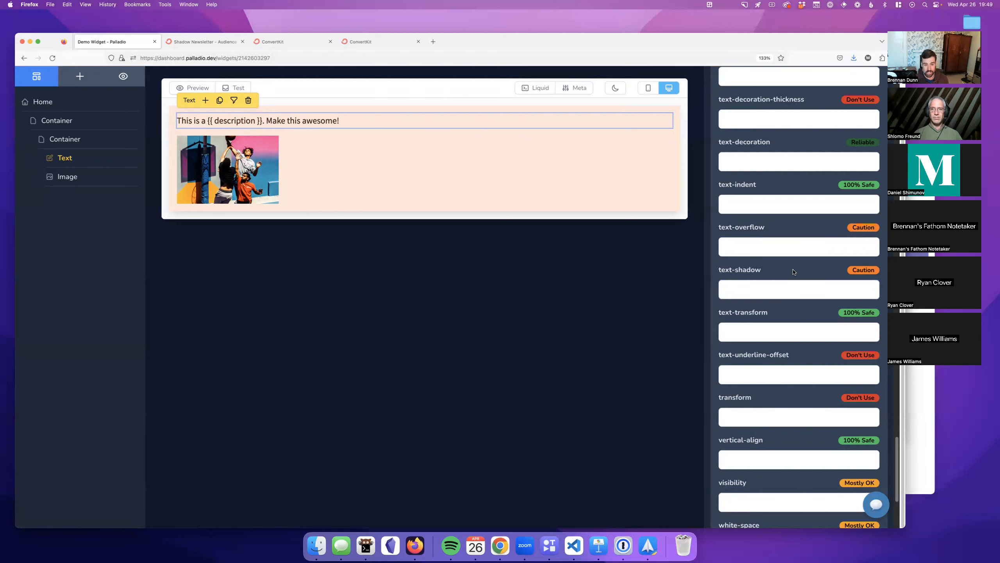
{"action": "left_click", "coordinate": [853, 271]}
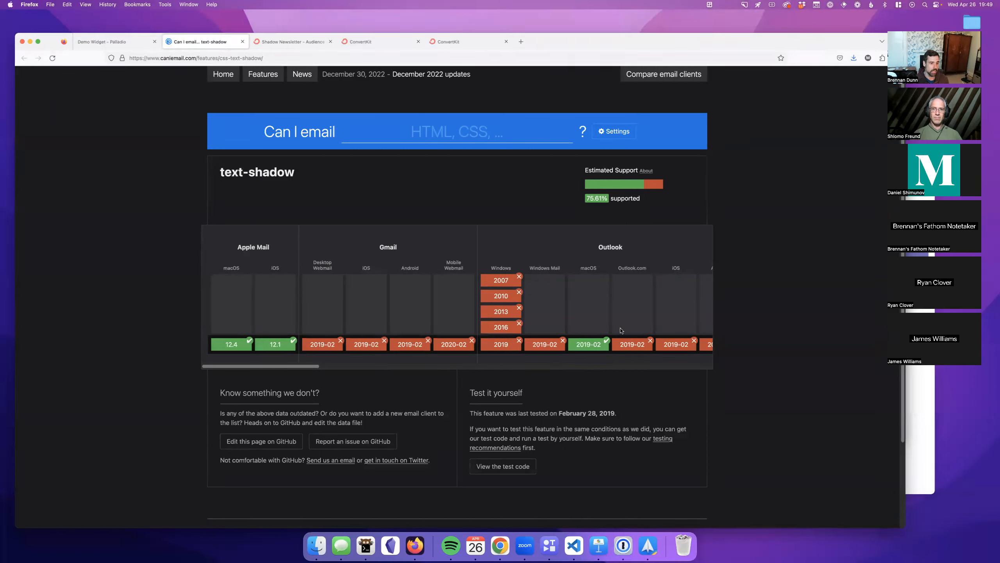
{"action": "scroll", "coordinate": [433, 346], "scroll_direction": "right", "scroll_amount": 10}
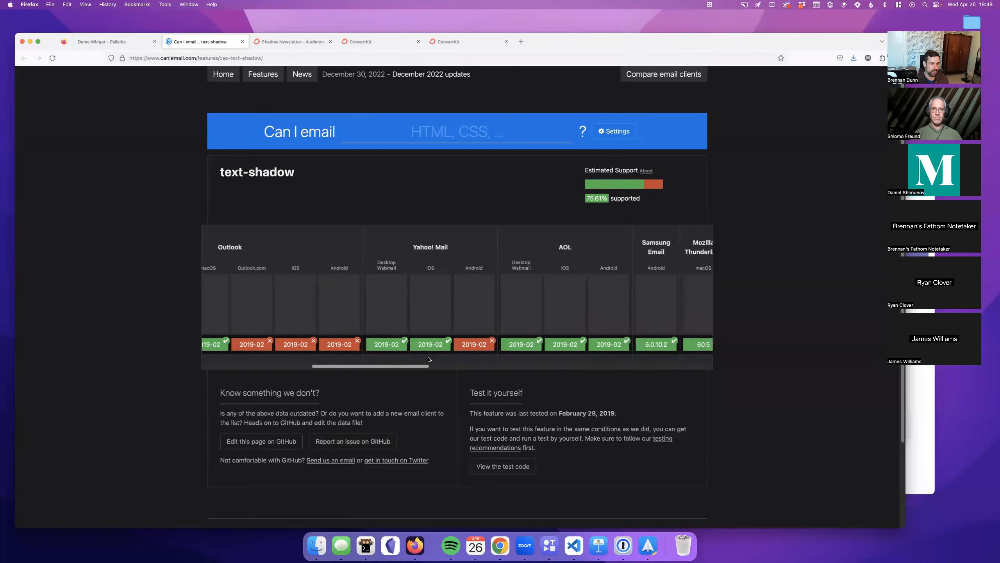
{"action": "scroll", "coordinate": [510, 355], "scroll_direction": "right", "scroll_amount": 10}
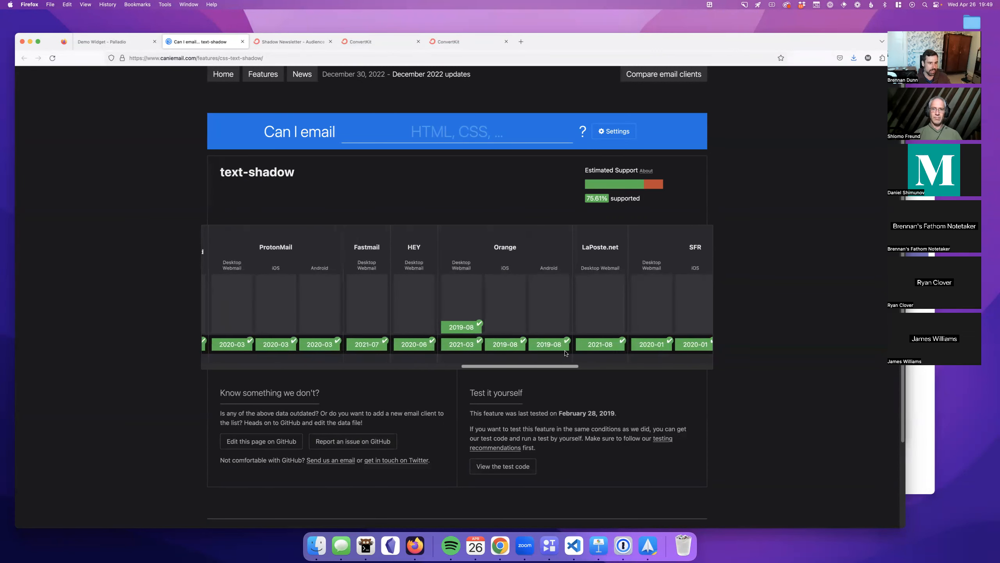
{"action": "left_click_drag", "start_coordinate": [565, 352], "coordinate": [371, 363]}
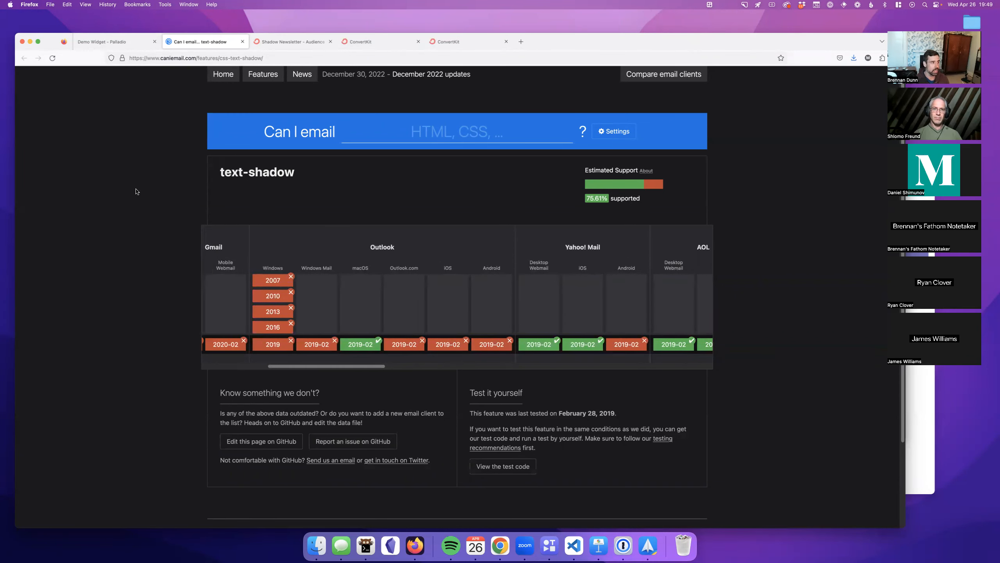
Step: Flip between the text-shadow support tab and the Palladio Demo Widget editor, ending in Palladio
{"action": "left_click", "coordinate": [105, 44]}
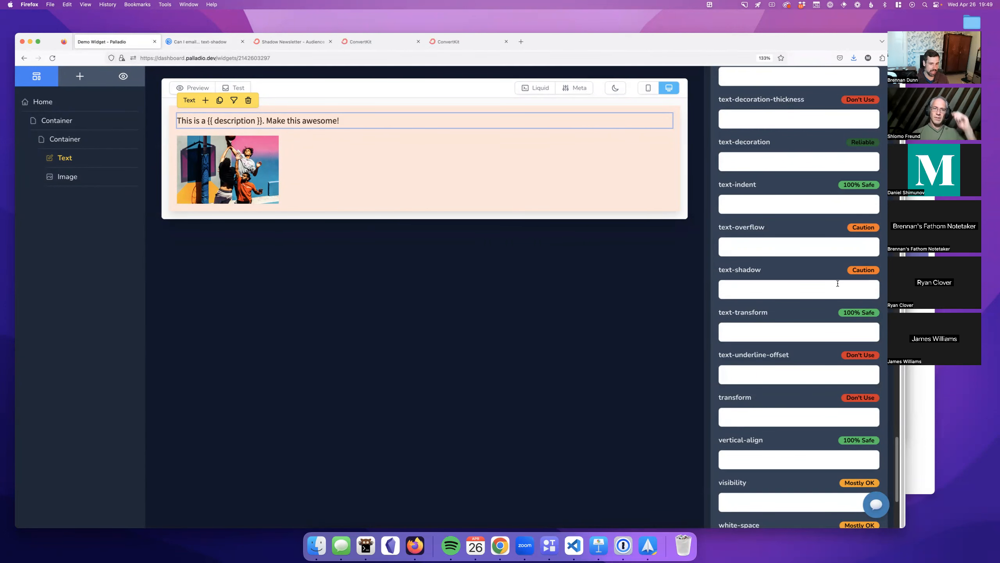
{"action": "scroll", "coordinate": [829, 281], "scroll_direction": "up", "scroll_amount": 5}
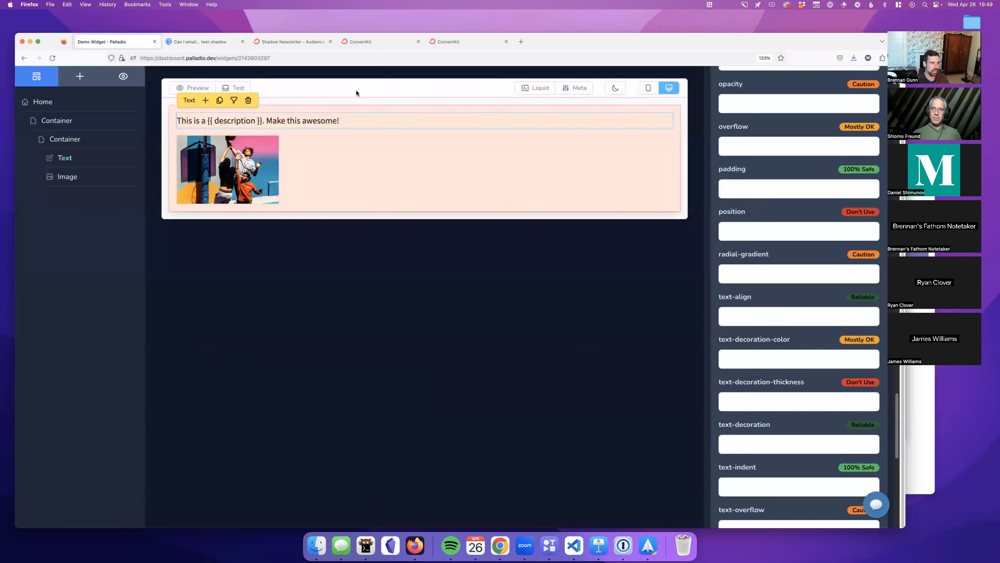
{"action": "left_click", "coordinate": [197, 43]}
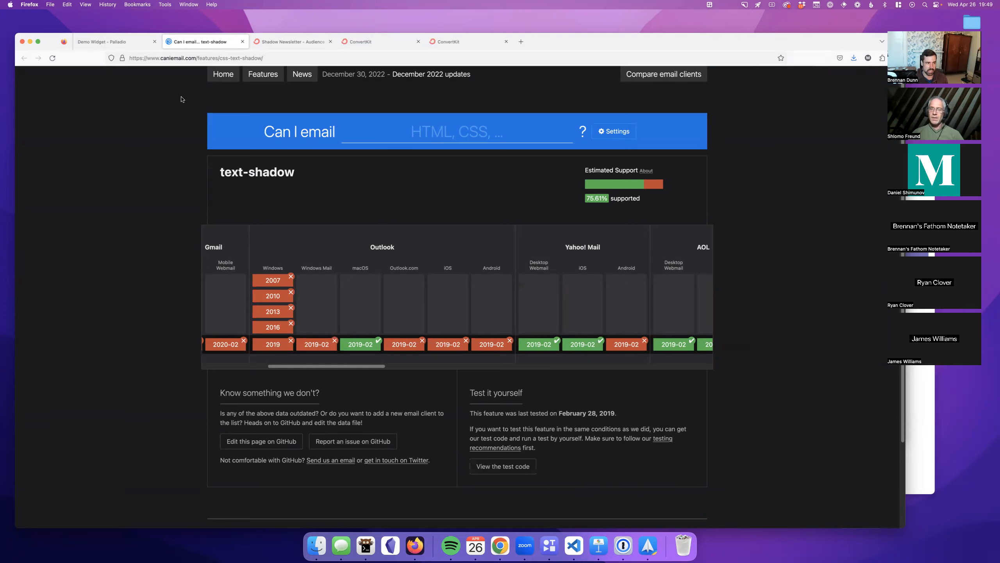
{"action": "left_click", "coordinate": [109, 41]}
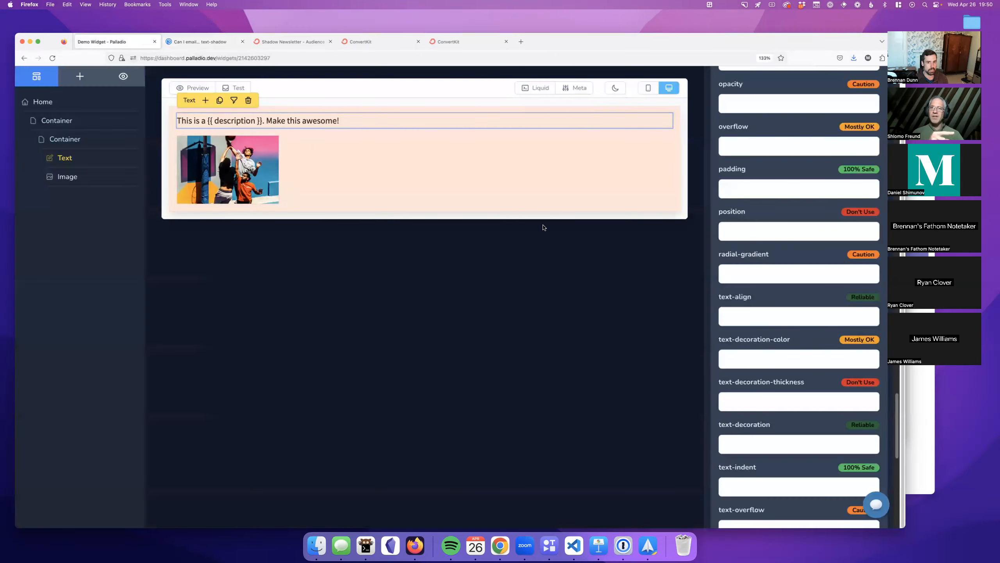
{"action": "left_click", "coordinate": [201, 41]}
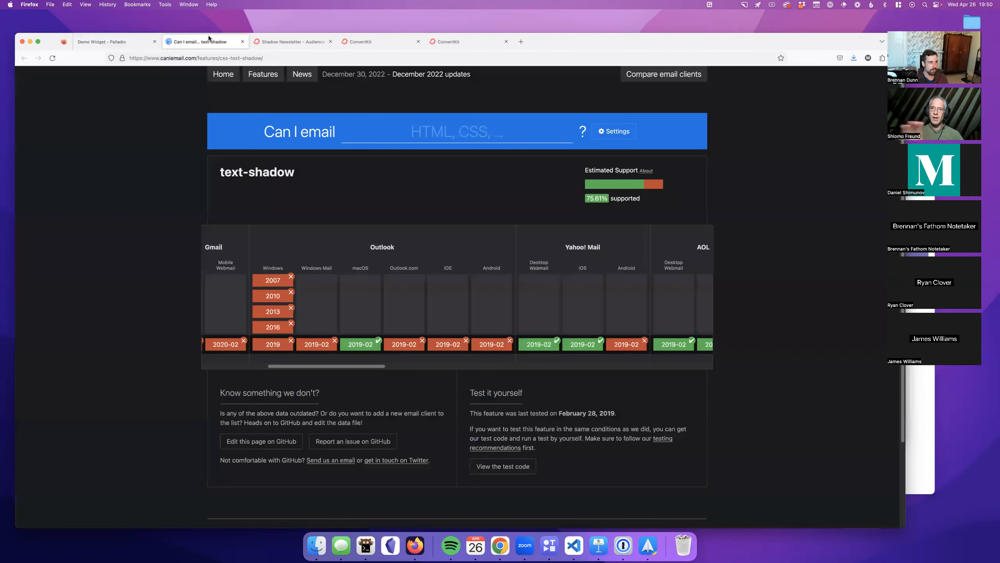
{"action": "left_click", "coordinate": [134, 44]}
{"action": "scroll", "coordinate": [787, 276], "scroll_direction": "up", "scroll_amount": 10}
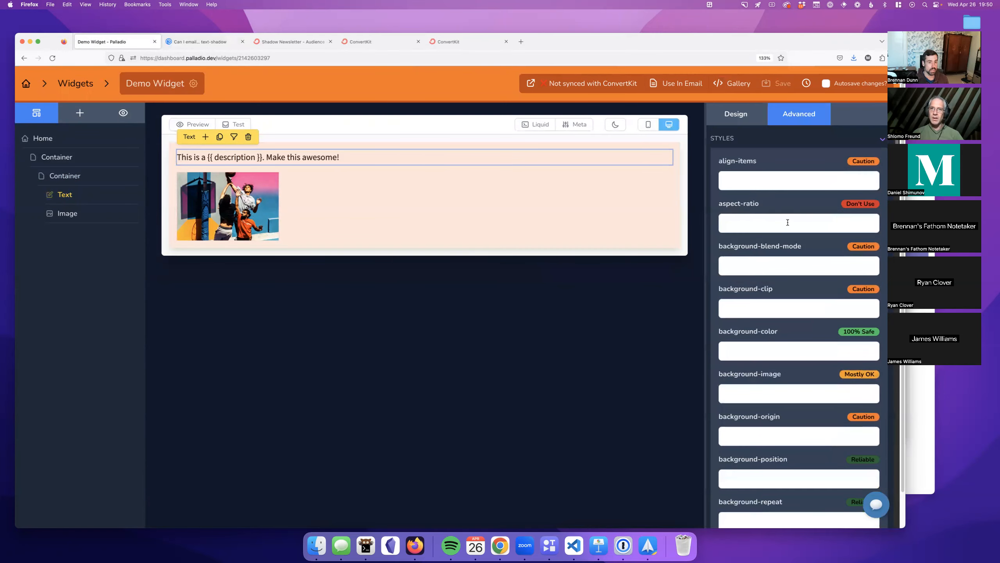
Step: Compare the Text element's Advanced CSS and Design settings, settling on Design (alignment, line height, colour, spacing)
{"action": "left_click", "coordinate": [739, 116]}
{"action": "scroll", "coordinate": [669, 228], "scroll_direction": "down", "scroll_amount": 2}
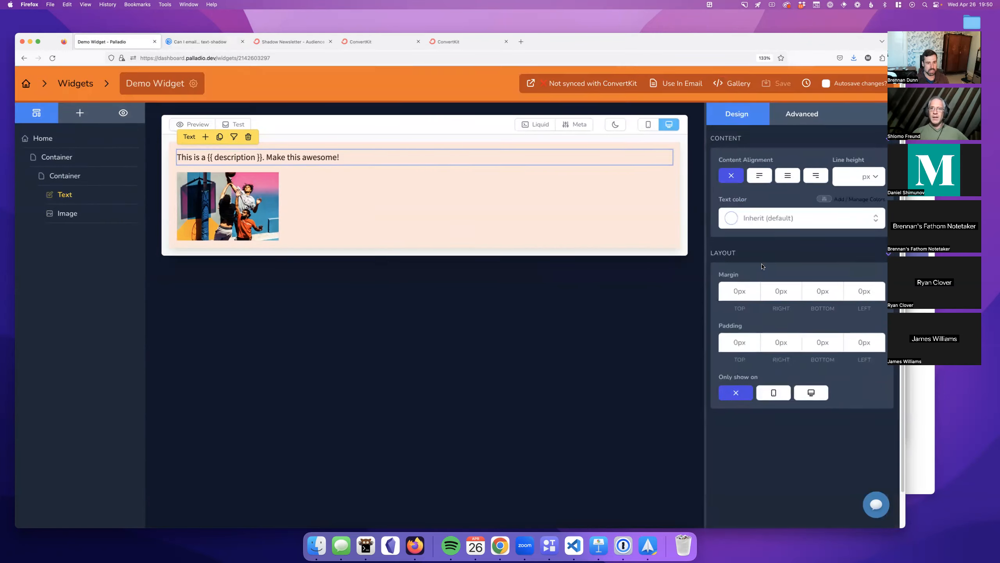
{"action": "scroll", "coordinate": [669, 229], "scroll_direction": "up", "scroll_amount": 2}
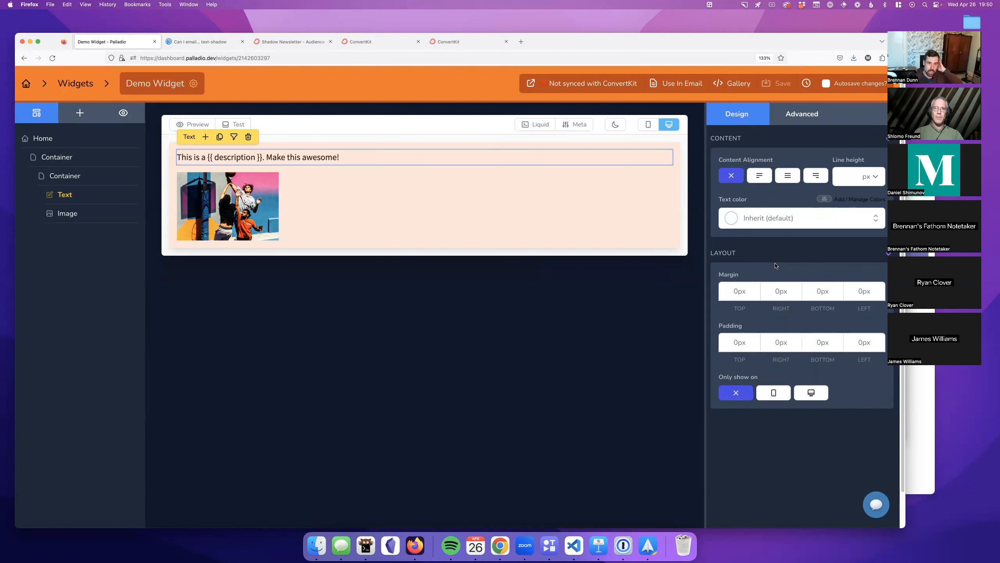
{"action": "left_click", "coordinate": [787, 123]}
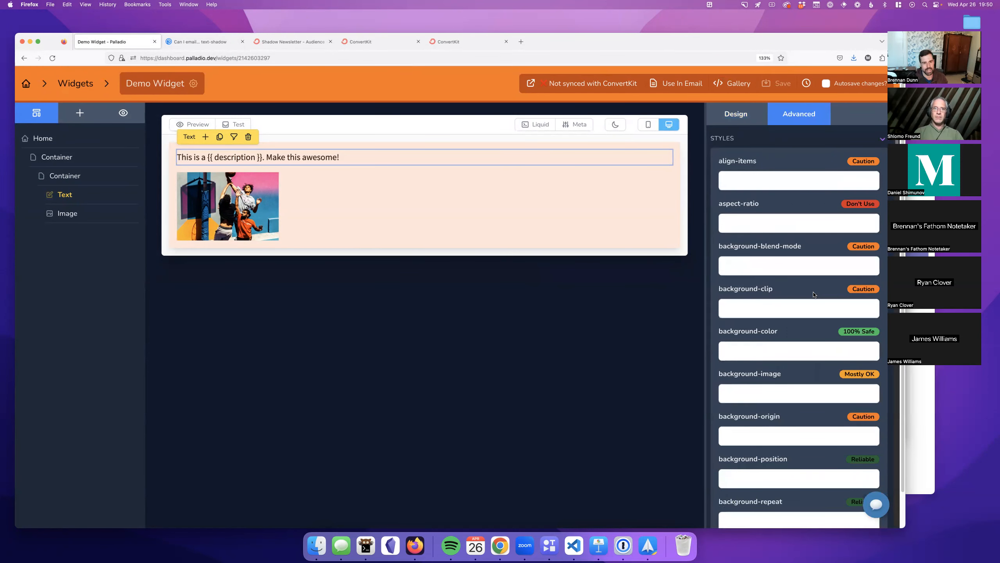
{"action": "scroll", "coordinate": [813, 294], "scroll_direction": "down", "scroll_amount": 5}
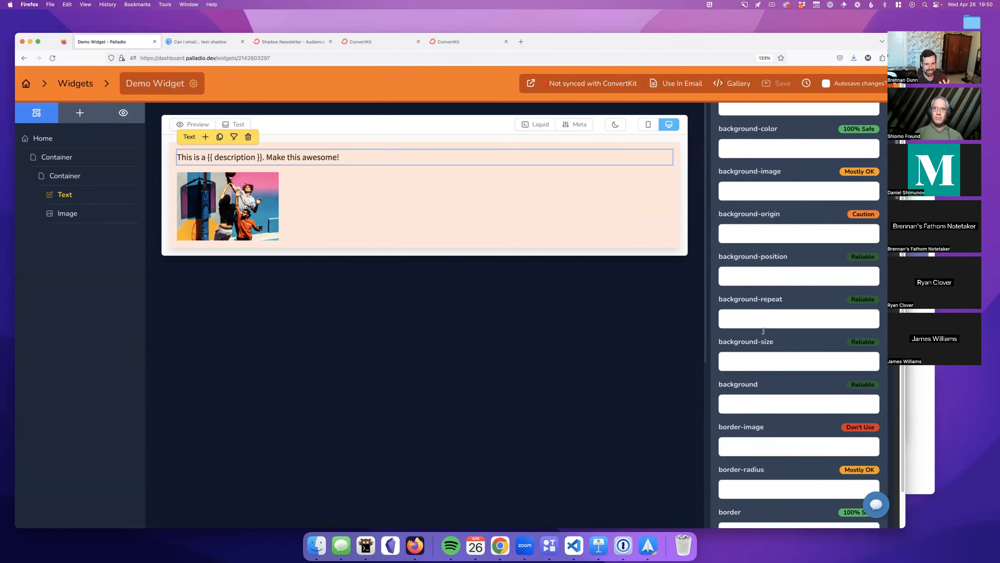
{"action": "scroll", "coordinate": [764, 334], "scroll_direction": "down", "scroll_amount": 3}
{"action": "scroll", "coordinate": [764, 334], "scroll_direction": "down", "scroll_amount": 1}
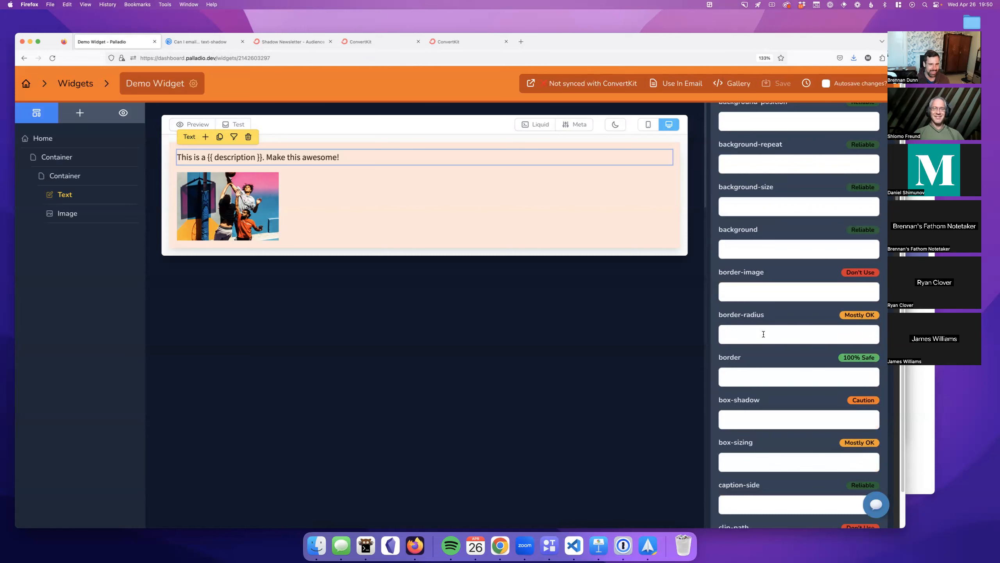
{"action": "scroll", "coordinate": [786, 298], "scroll_direction": "up", "scroll_amount": 9}
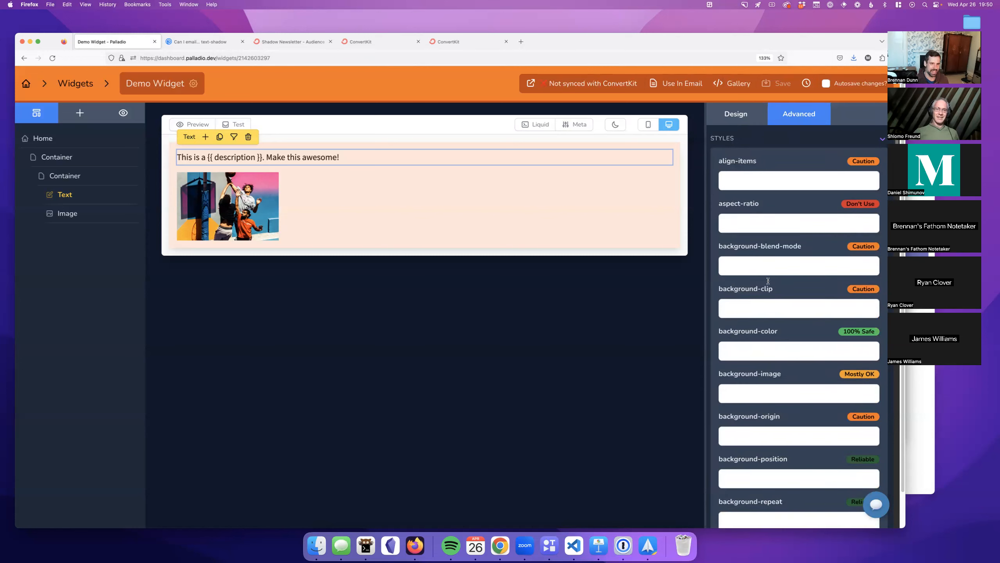
{"action": "left_click", "coordinate": [747, 113]}
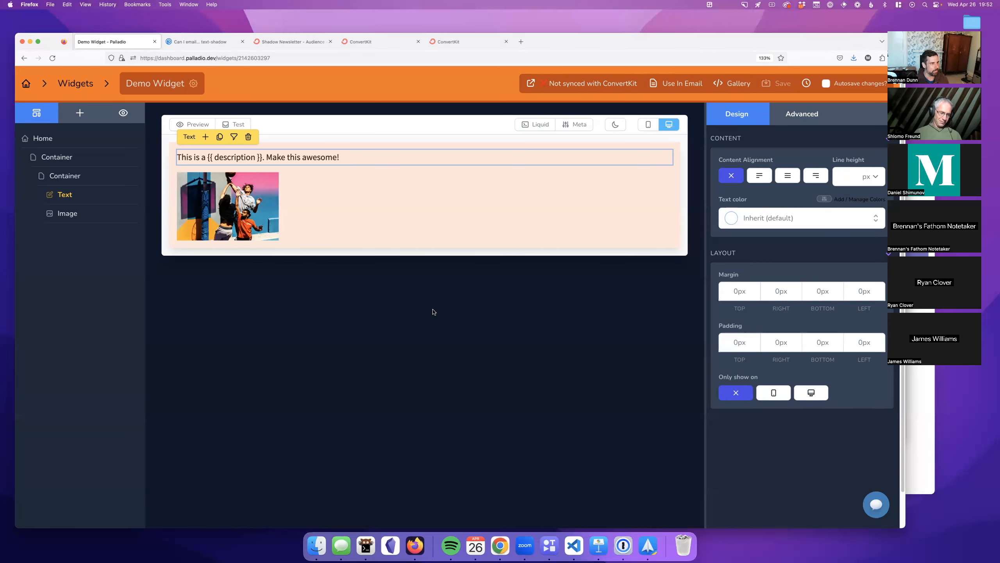
Step: Leave the Demo Widget editor for the full widgets list via the Widgets breadcrumb
{"action": "left_click", "coordinate": [83, 91]}
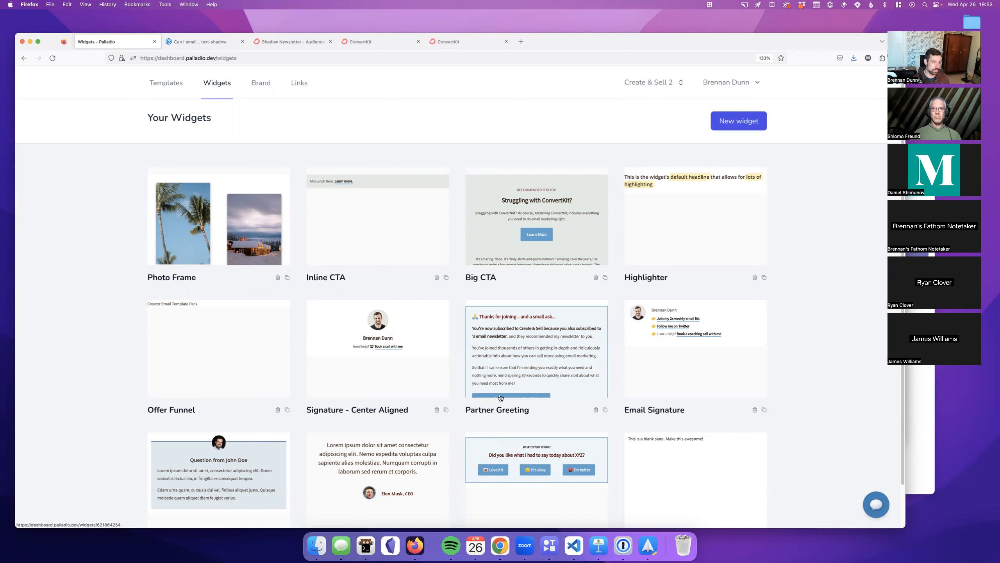
Step: Open the Partner Greeting widget and switch its canvas to Preview mode
{"action": "left_click", "coordinate": [512, 375]}
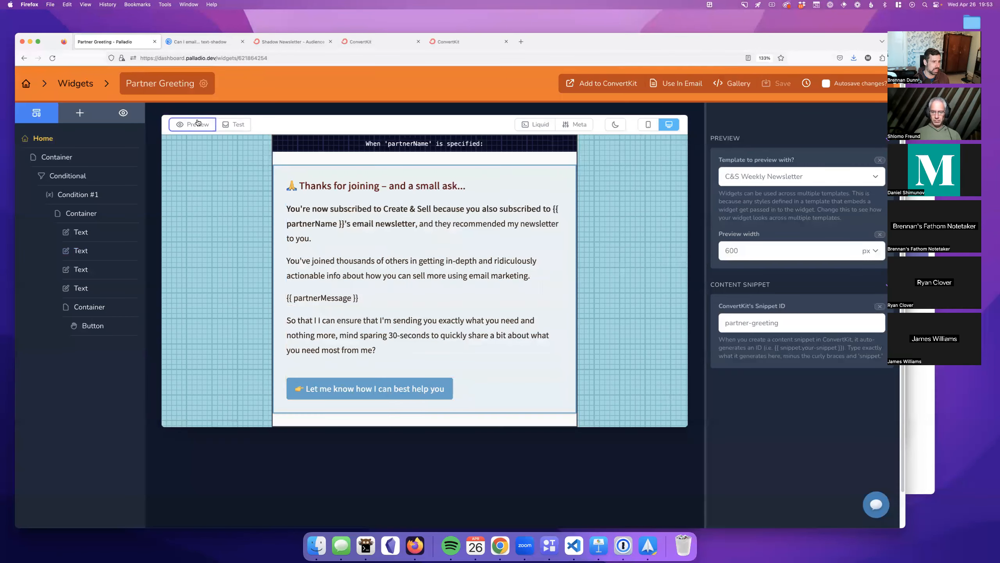
{"action": "left_click", "coordinate": [198, 123]}
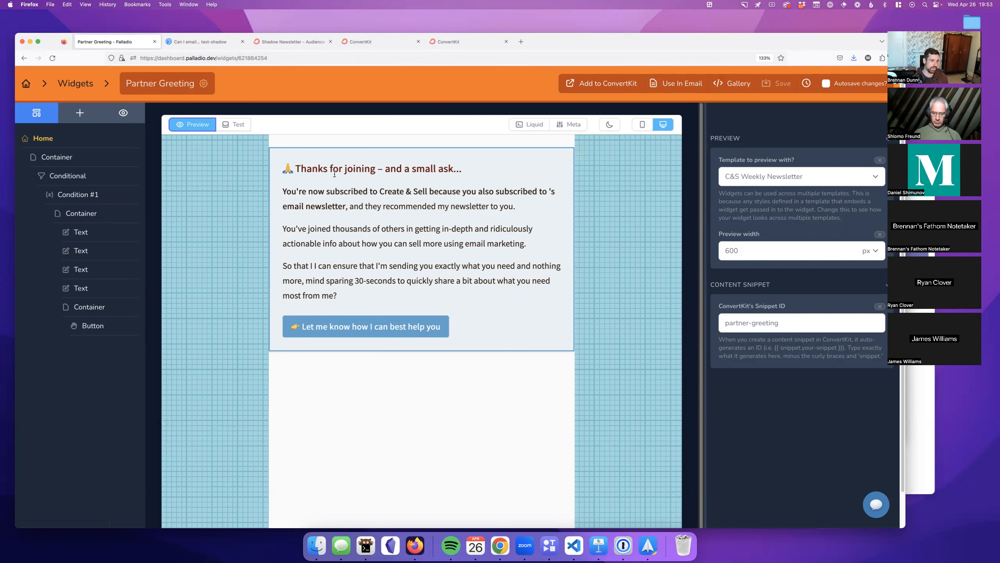
{"action": "left_click", "coordinate": [582, 125]}
{"action": "scroll", "coordinate": [364, 285], "scroll_direction": "down", "scroll_amount": 6}
{"action": "scroll", "coordinate": [364, 289], "scroll_direction": "down", "scroll_amount": 10}
{"action": "scroll", "coordinate": [364, 291], "scroll_direction": "up", "scroll_amount": 5}
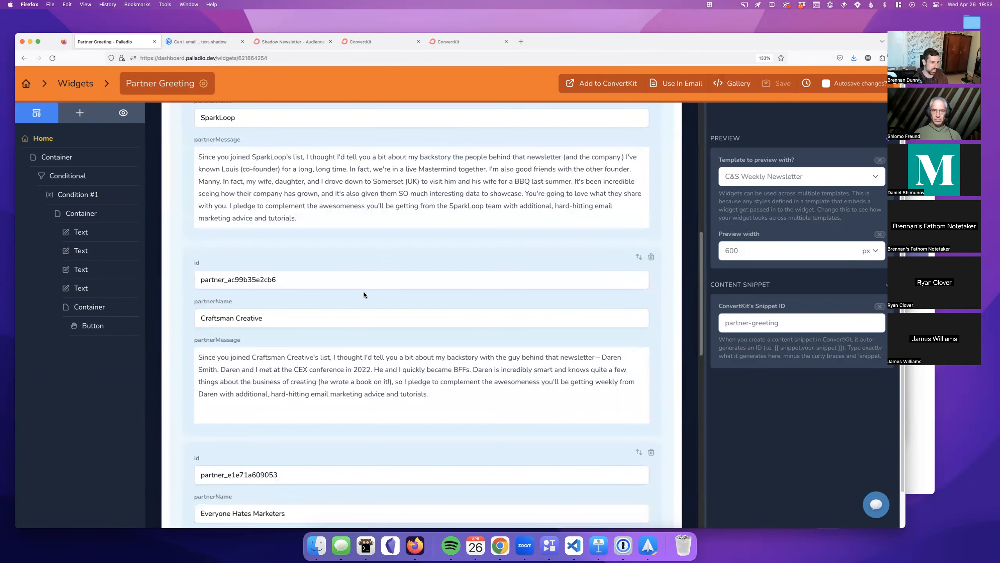
{"action": "scroll", "coordinate": [364, 291], "scroll_direction": "up", "scroll_amount": 5}
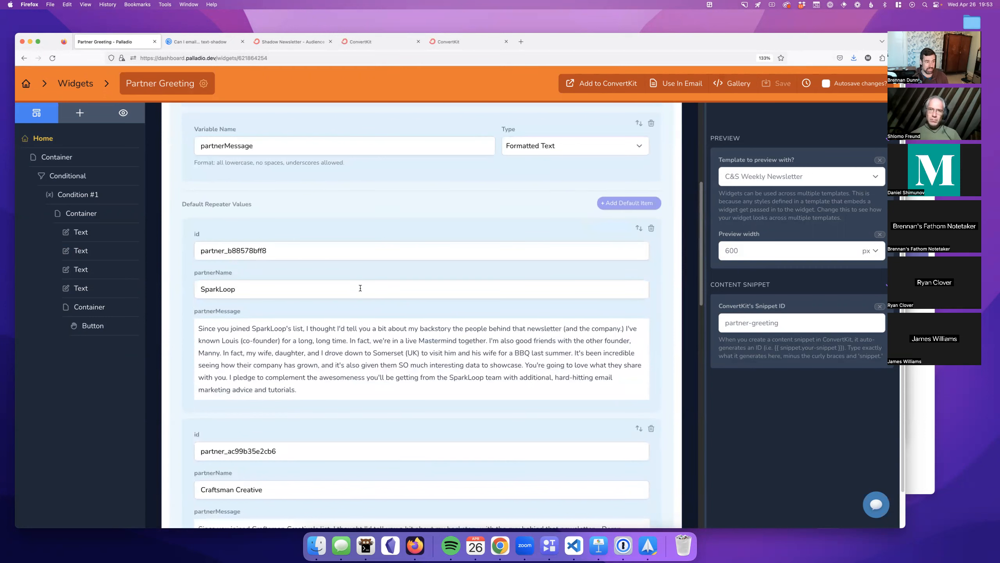
{"action": "scroll", "coordinate": [360, 288], "scroll_direction": "down", "scroll_amount": 5}
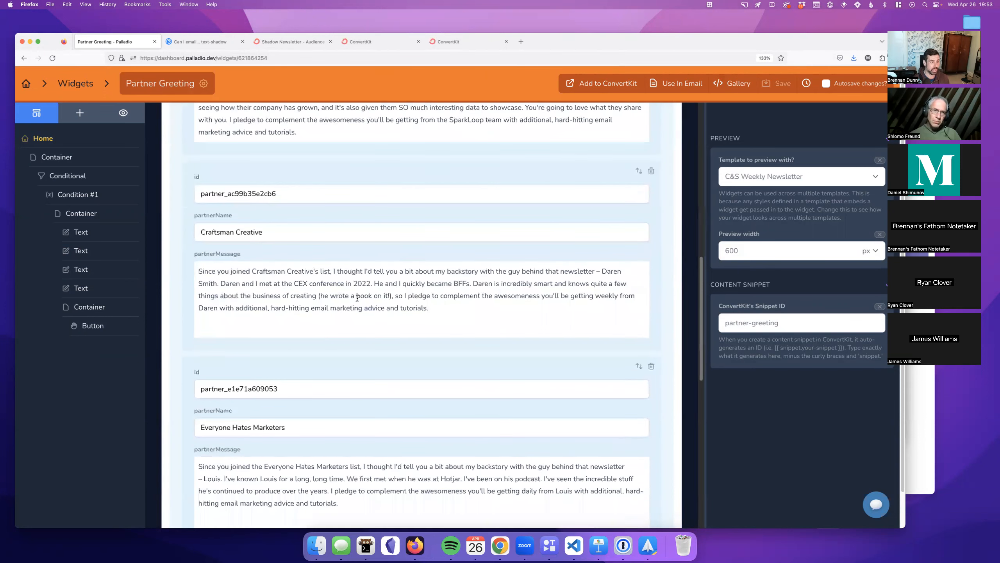
{"action": "scroll", "coordinate": [304, 242], "scroll_direction": "up", "scroll_amount": 3}
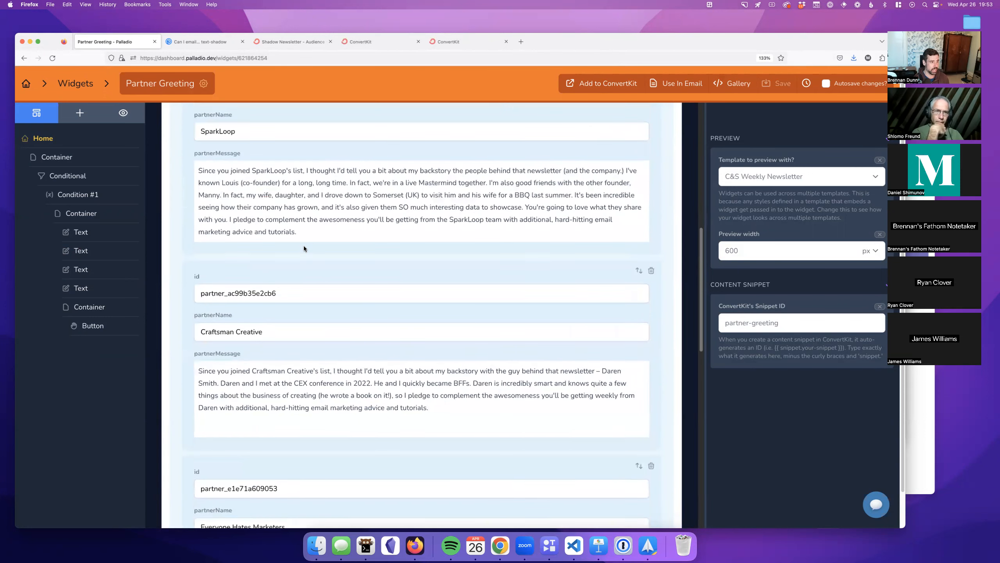
{"action": "double_click", "coordinate": [209, 130]}
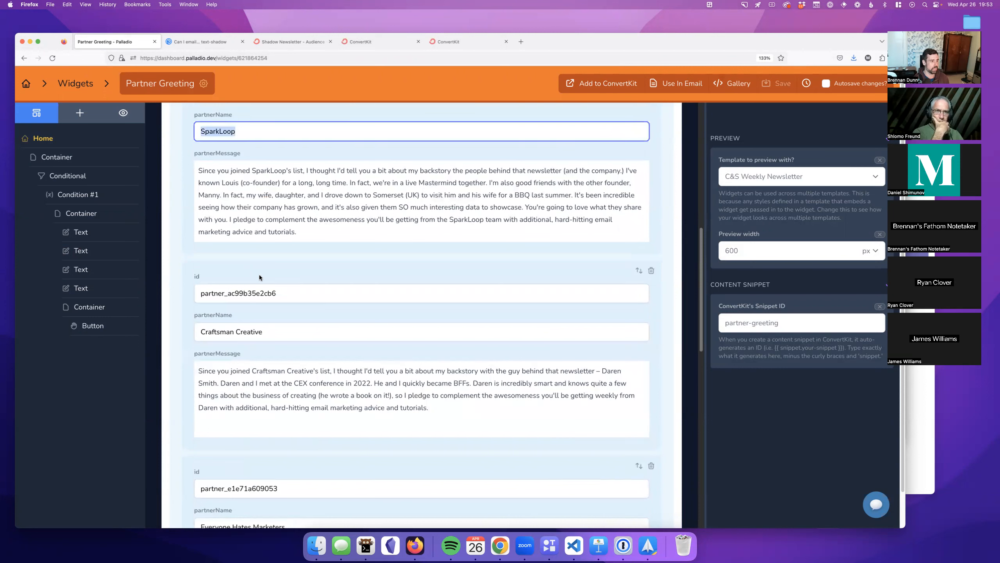
{"action": "double_click", "coordinate": [238, 293]}
{"action": "left_click", "coordinate": [271, 401]}
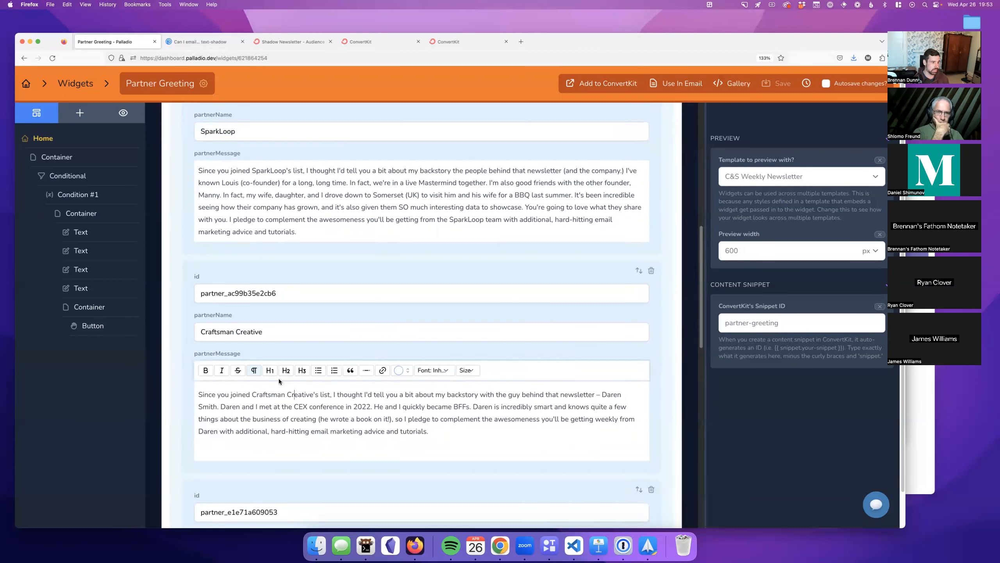
{"action": "left_click", "coordinate": [283, 320]}
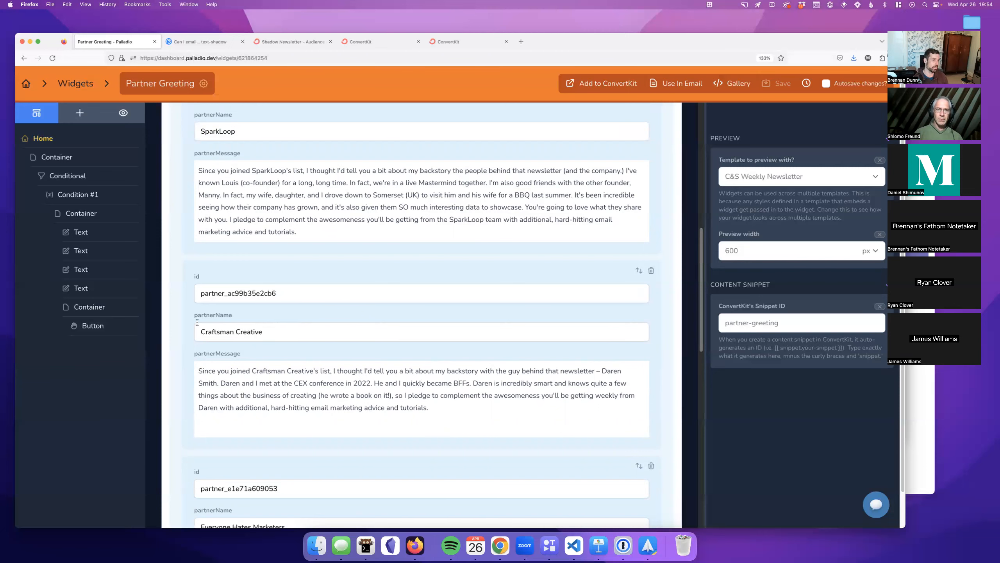
{"action": "scroll", "coordinate": [206, 235], "scroll_direction": "up", "scroll_amount": 15}
{"action": "left_click", "coordinate": [197, 131]}
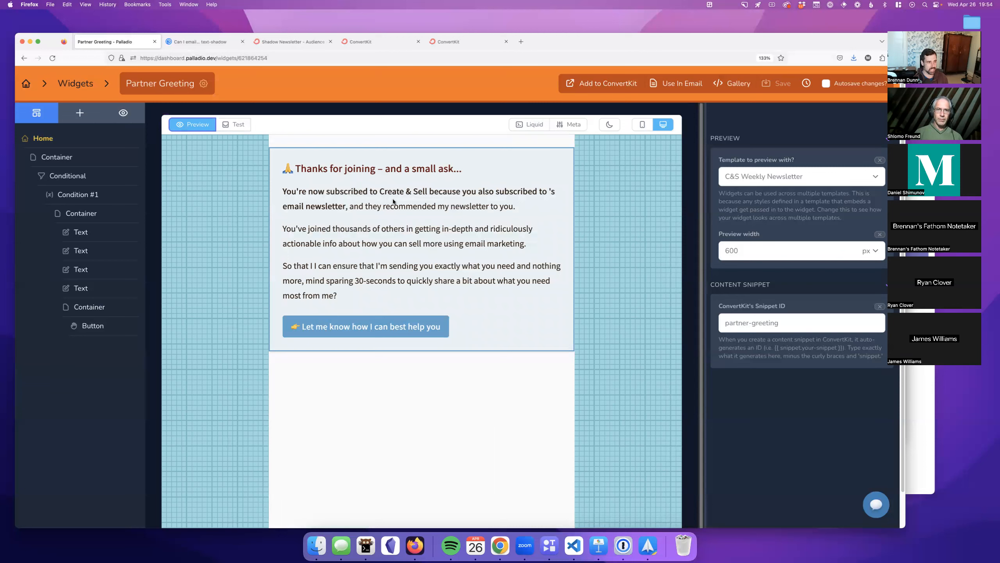
{"action": "left_click_drag", "start_coordinate": [551, 191], "coordinate": [546, 190]}
{"action": "left_click", "coordinate": [547, 191]}
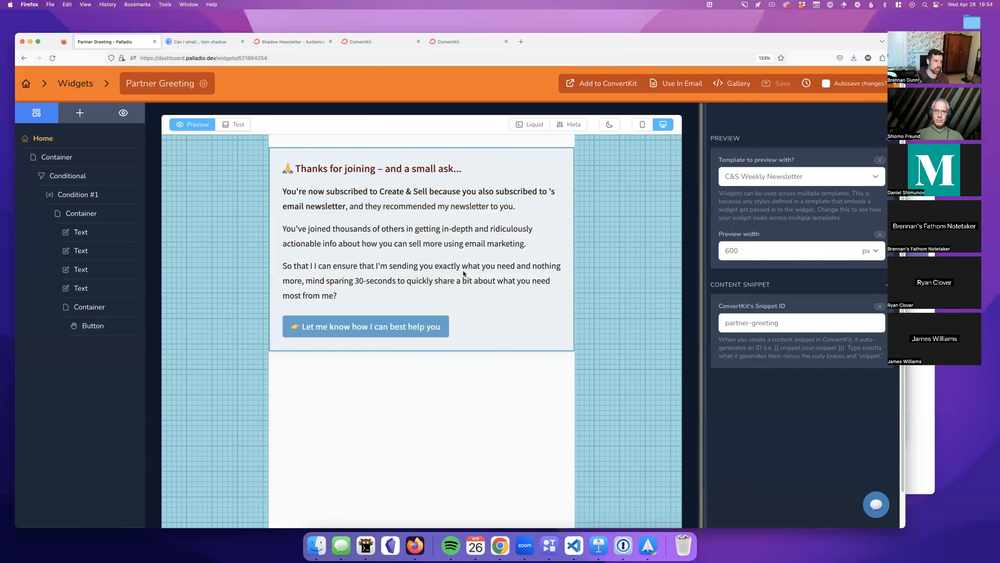
{"action": "left_click", "coordinate": [651, 545]}
{"action": "left_click", "coordinate": [253, 25]}
Step: Search Spark for the sender's name and open the April 6 paid sponsorships email
{"action": "key", "text": "Return"}
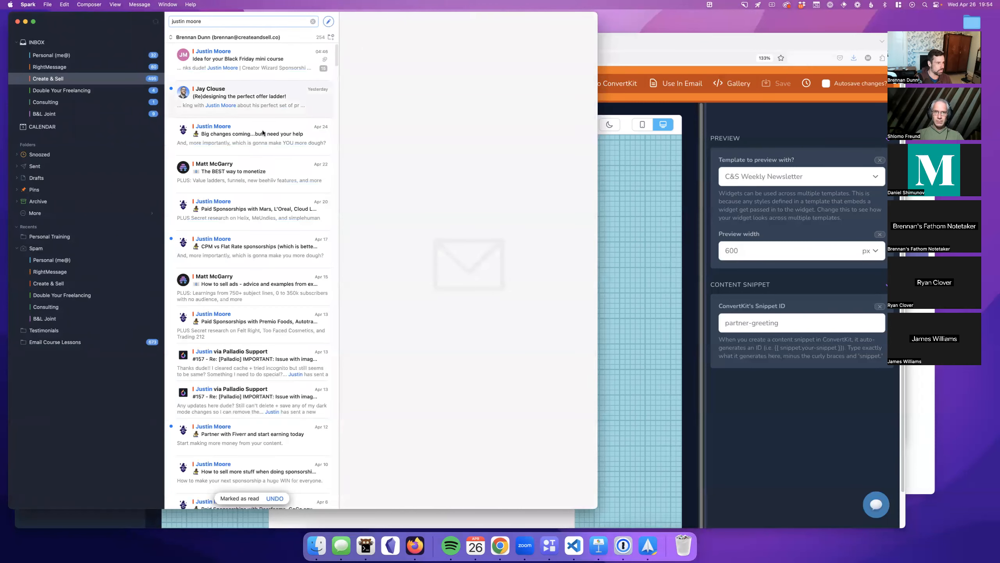
{"action": "left_click", "coordinate": [252, 246]}
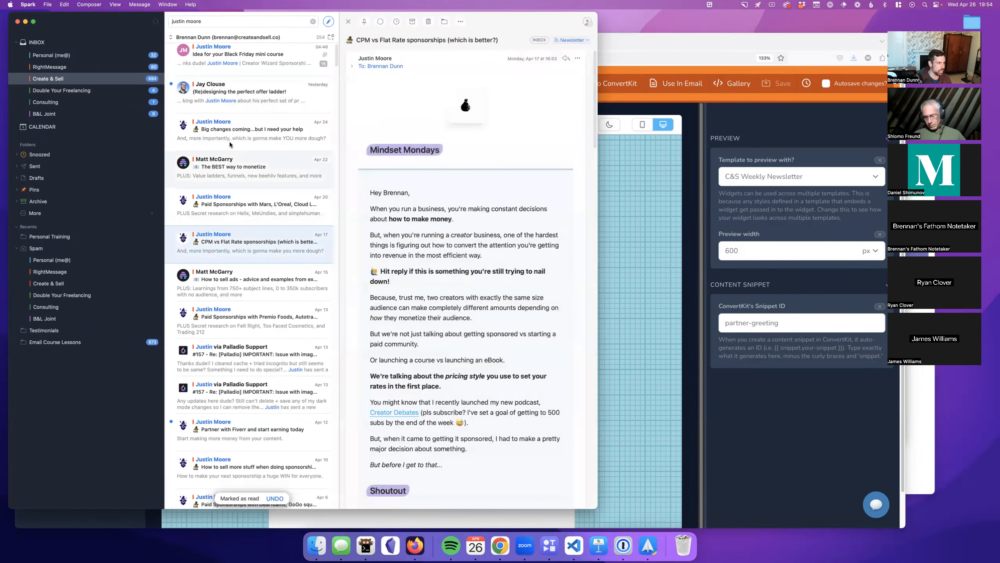
{"action": "scroll", "coordinate": [234, 236], "scroll_direction": "down", "scroll_amount": 2}
{"action": "scroll", "coordinate": [239, 347], "scroll_direction": "down", "scroll_amount": 3}
{"action": "left_click", "coordinate": [236, 410]}
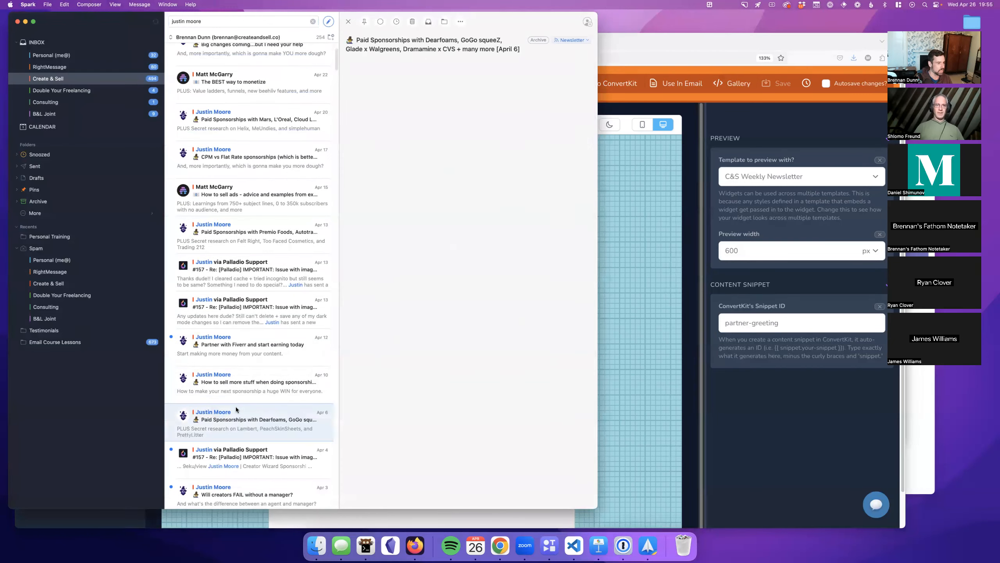
Step: Widen the mail window, highlight the Dearfoams sponsorship card, read the issue, then return to the browser
{"action": "left_click_drag", "start_coordinate": [598, 235], "coordinate": [756, 238]}
{"action": "scroll", "coordinate": [660, 263], "scroll_direction": "down", "scroll_amount": 15}
{"action": "scroll", "coordinate": [659, 262], "scroll_direction": "down", "scroll_amount": 10}
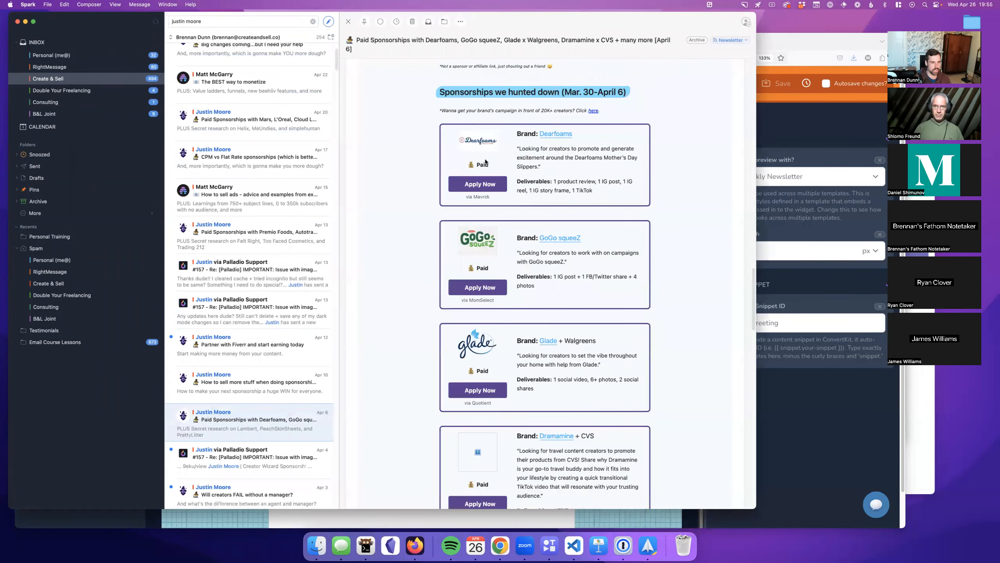
{"action": "left_click_drag", "start_coordinate": [440, 120], "coordinate": [475, 120]}
{"action": "left_click", "coordinate": [593, 202]}
{"action": "left_click", "coordinate": [612, 181]}
{"action": "scroll", "coordinate": [630, 224], "scroll_direction": "down", "scroll_amount": 6}
{"action": "scroll", "coordinate": [631, 224], "scroll_direction": "down", "scroll_amount": 10}
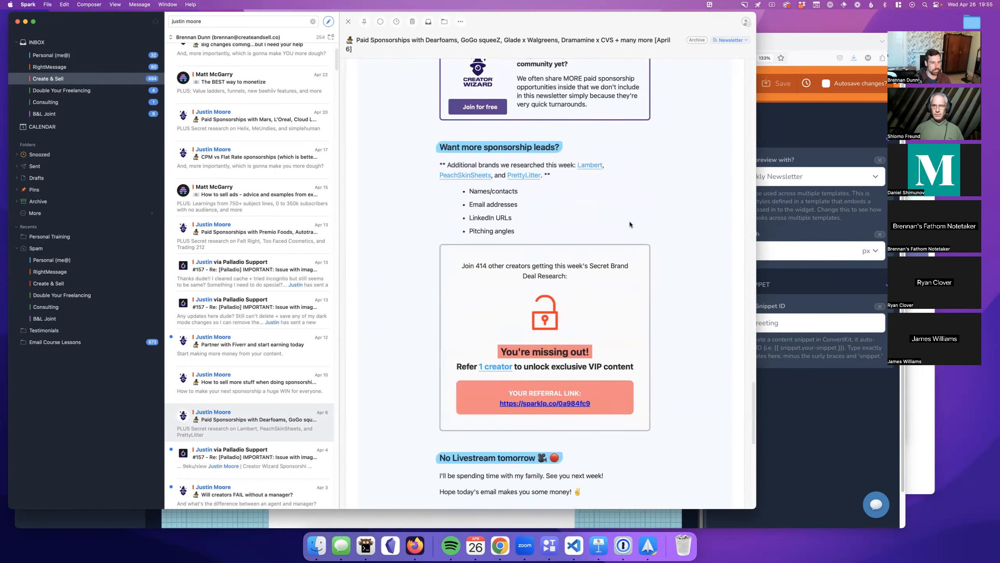
{"action": "scroll", "coordinate": [630, 225], "scroll_direction": "down", "scroll_amount": 2}
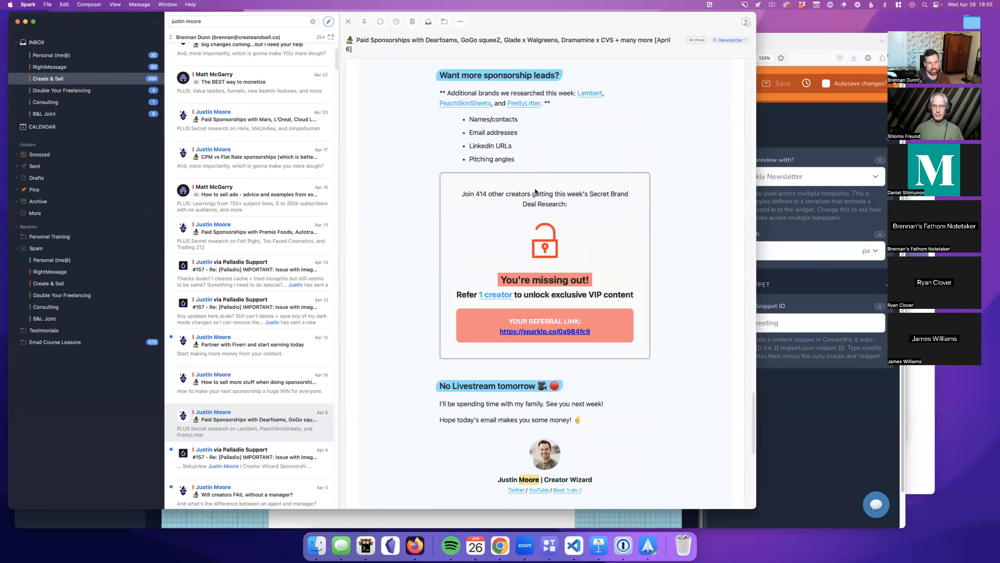
{"action": "scroll", "coordinate": [653, 308], "scroll_direction": "down", "scroll_amount": 1}
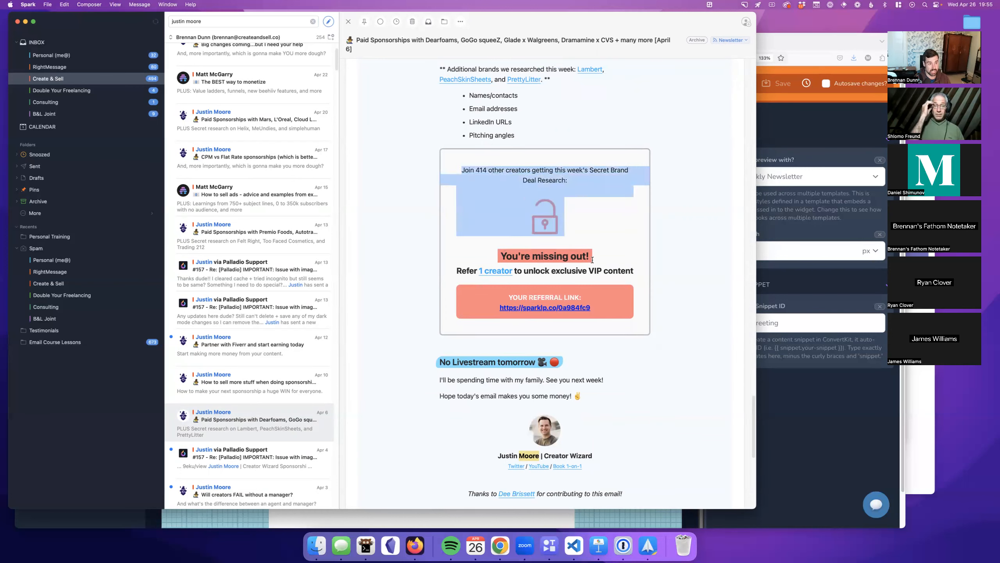
{"action": "scroll", "coordinate": [652, 306], "scroll_direction": "down", "scroll_amount": 5}
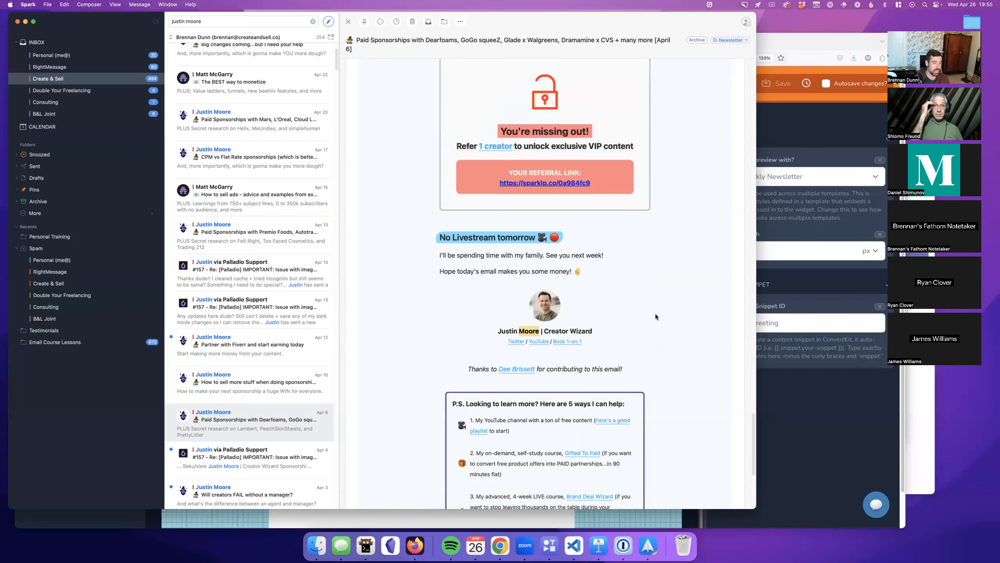
{"action": "scroll", "coordinate": [652, 316], "scroll_direction": "down", "scroll_amount": 3}
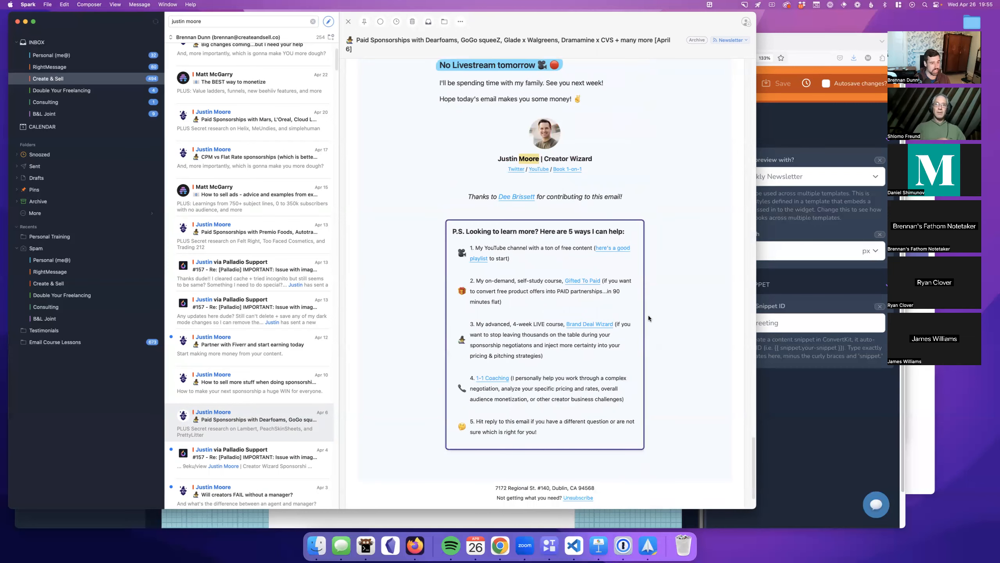
{"action": "left_click", "coordinate": [58, 556], "text": "alt"}
{"action": "left_click", "coordinate": [538, 306]}
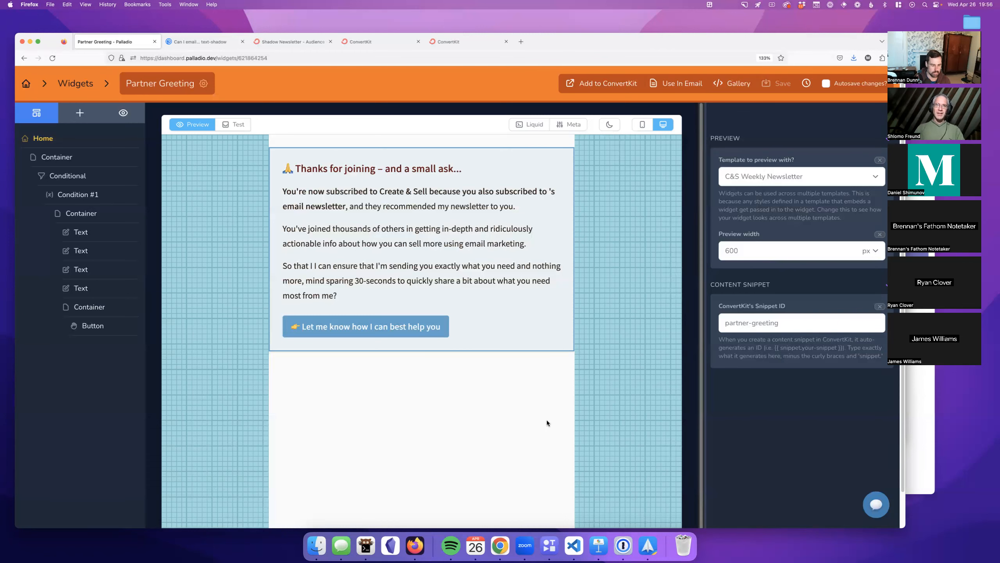
Step: In a new tab, search for 'chatgpt' and launch ChatGPT from the Introducing ChatGPT article
{"action": "key", "text": "super+t"}
{"action": "type", "text": "chatgpt"}
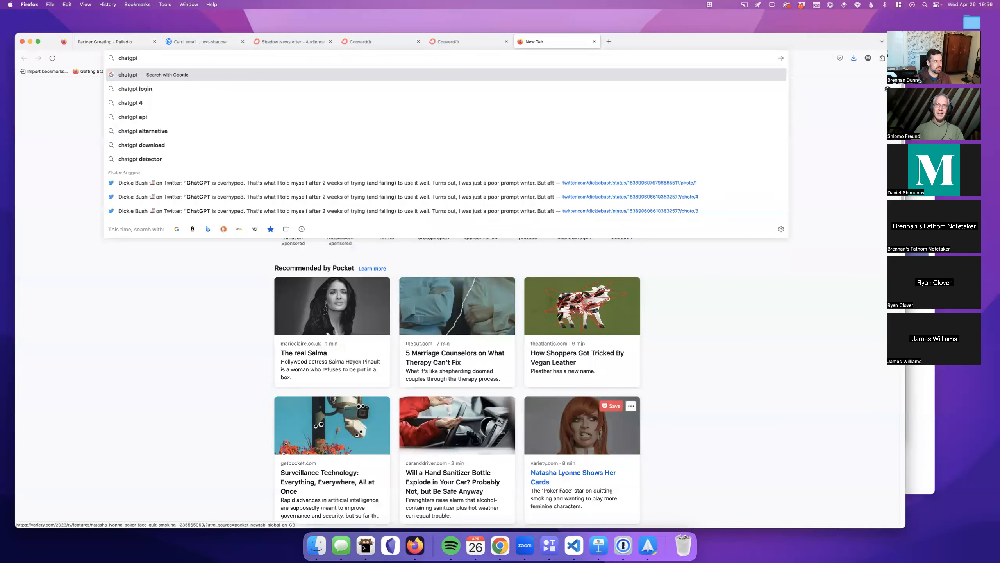
{"action": "key", "text": "Return"}
{"action": "left_click", "coordinate": [179, 185]}
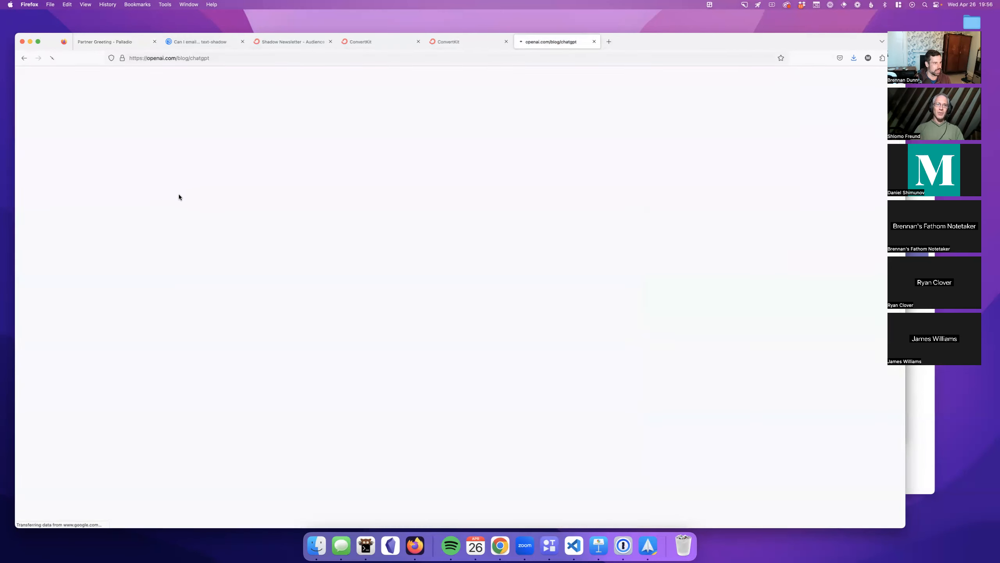
{"action": "left_click", "coordinate": [55, 311]}
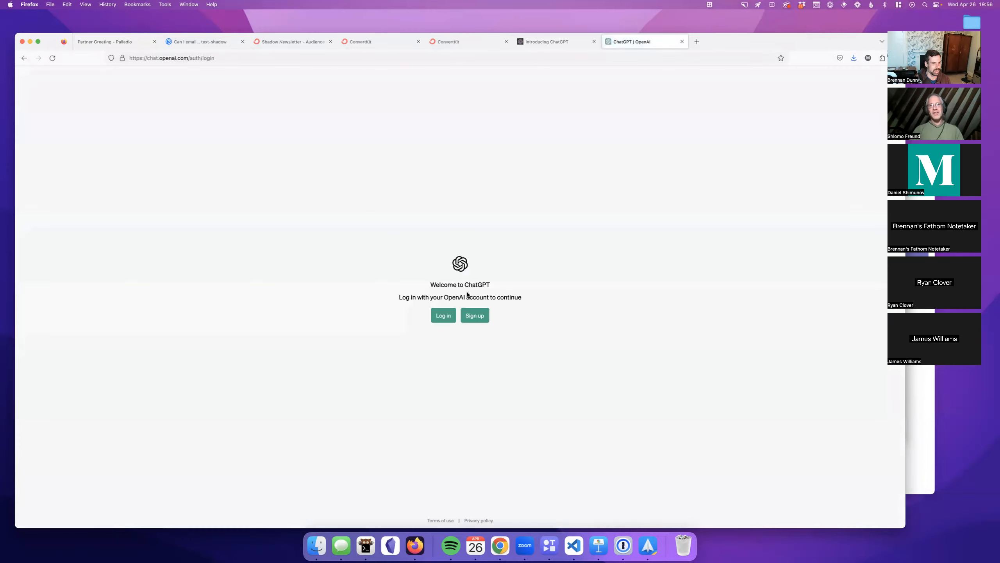
Step: Sign in to ChatGPT with the Google account and dismiss all three intro notices
{"action": "left_click", "coordinate": [445, 315]}
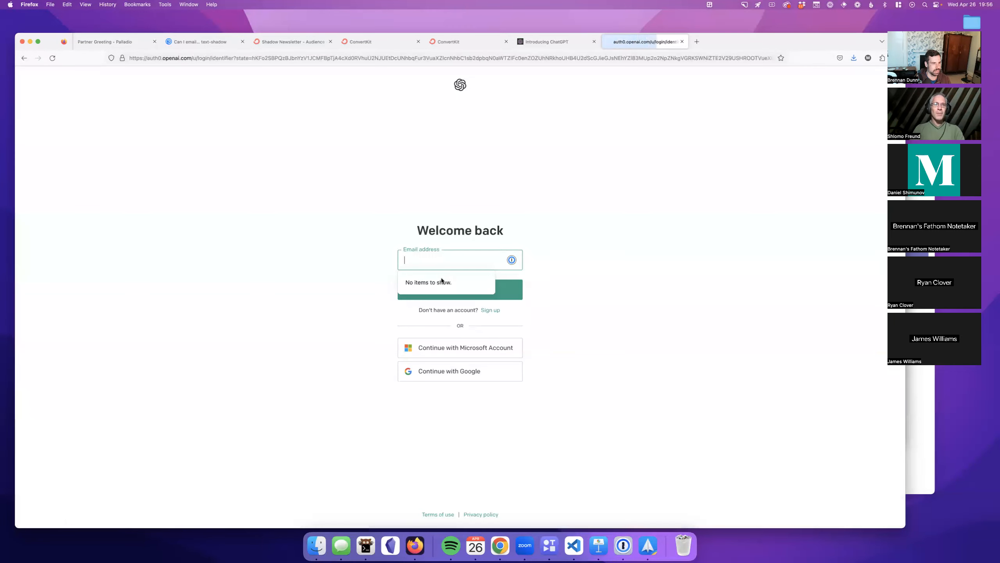
{"action": "left_click", "coordinate": [491, 369]}
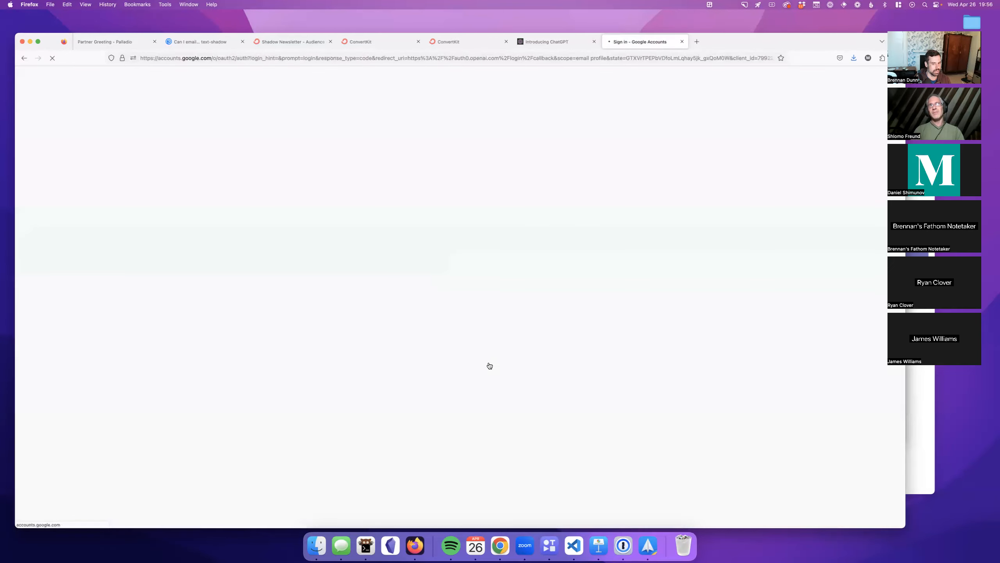
{"action": "left_click", "coordinate": [464, 240]}
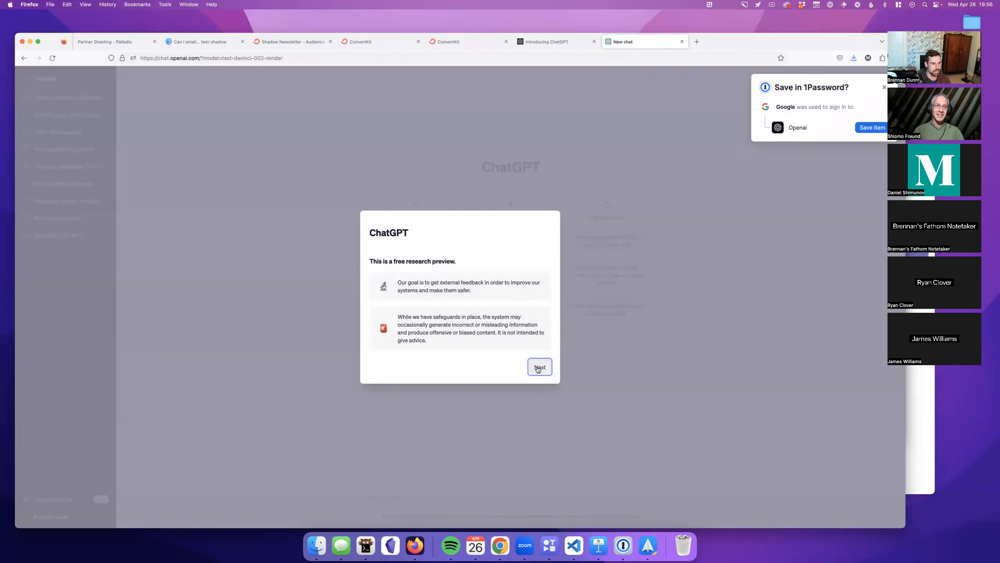
{"action": "left_click", "coordinate": [538, 369]}
{"action": "left_click", "coordinate": [538, 365]}
{"action": "left_click", "coordinate": [538, 359]}
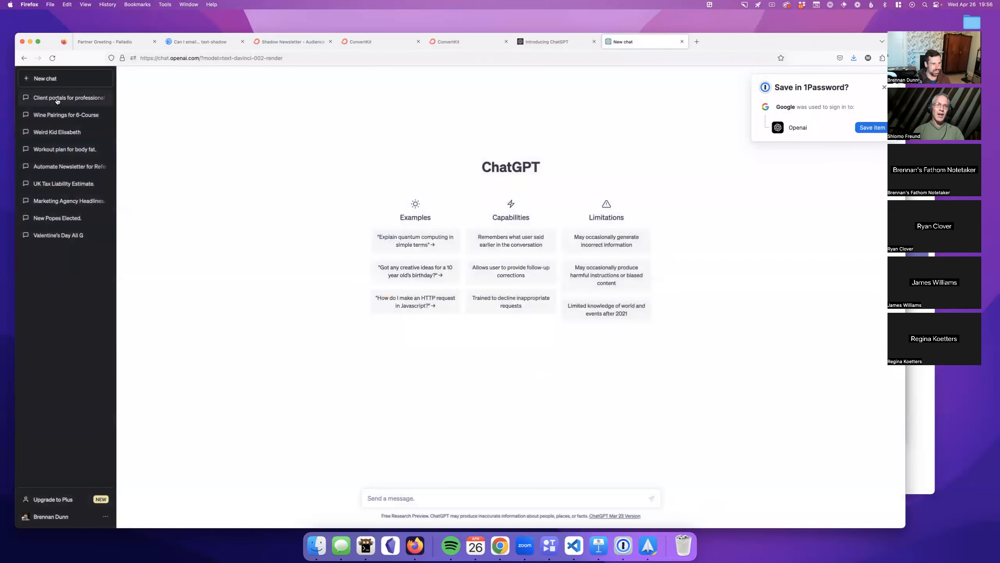
Step: Open the 'Client portals for professionals' chat, dismiss the save-login offer, and review the original headline prompt
{"action": "left_click", "coordinate": [57, 101]}
{"action": "scroll", "coordinate": [357, 268], "scroll_direction": "up", "scroll_amount": 15}
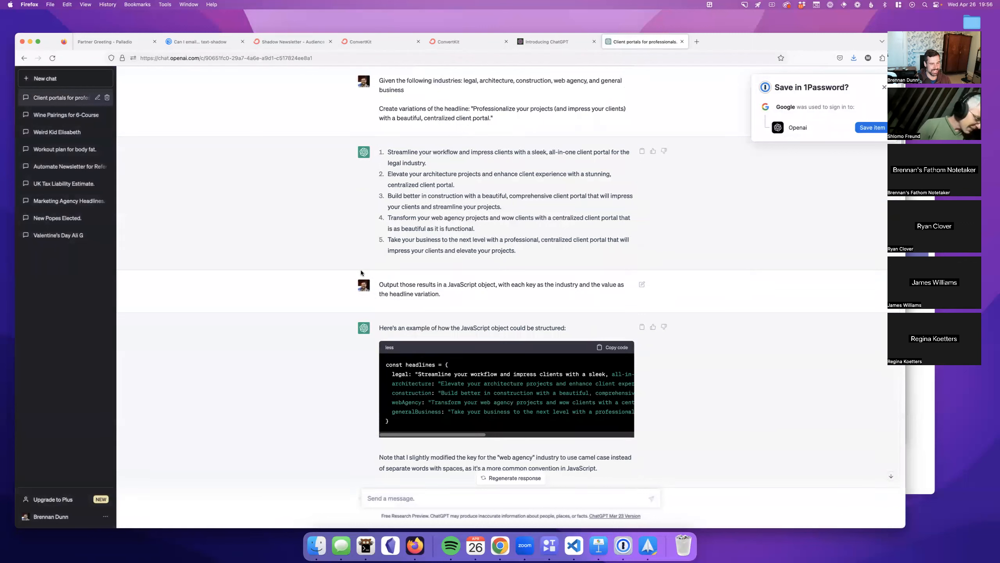
{"action": "left_click", "coordinate": [883, 87]}
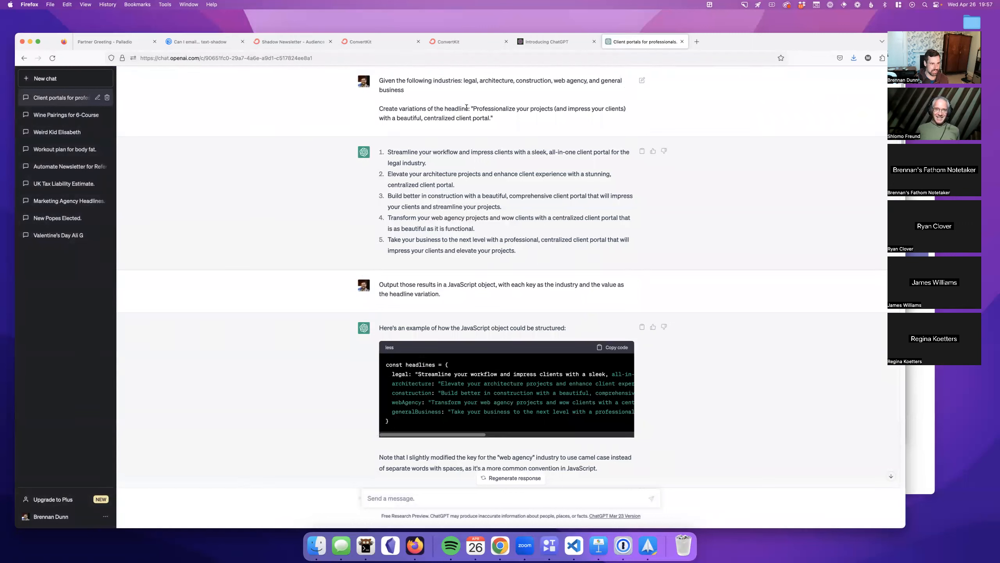
{"action": "left_click_drag", "start_coordinate": [472, 108], "coordinate": [491, 118]}
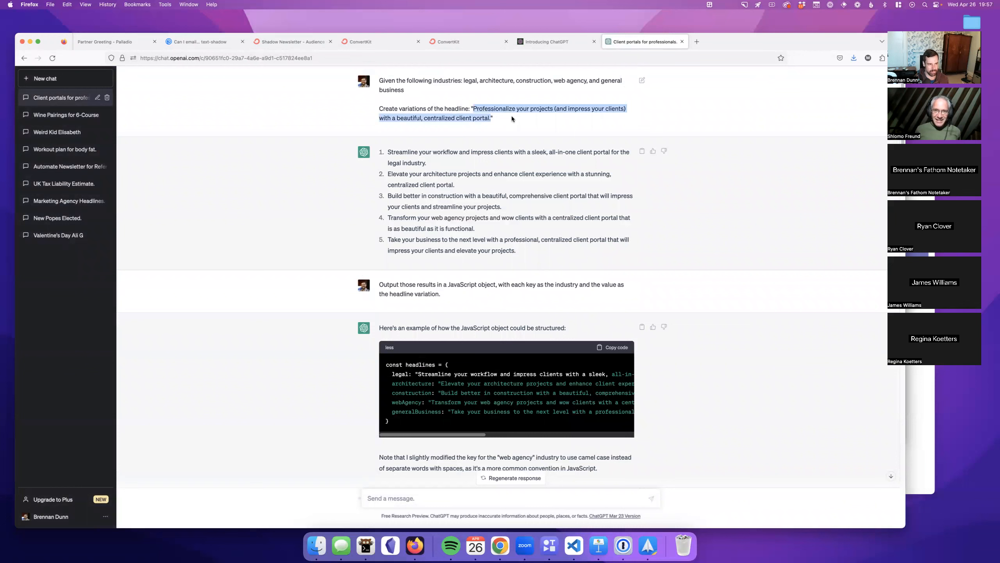
{"action": "left_click", "coordinate": [498, 114]}
{"action": "left_click_drag", "start_coordinate": [387, 152], "coordinate": [532, 240]}
{"action": "left_click", "coordinate": [535, 241]}
Step: Scroll to the JavaScript answer and pick out its businessOwner and projectManager keys
{"action": "scroll", "coordinate": [444, 274], "scroll_direction": "down", "scroll_amount": 1}
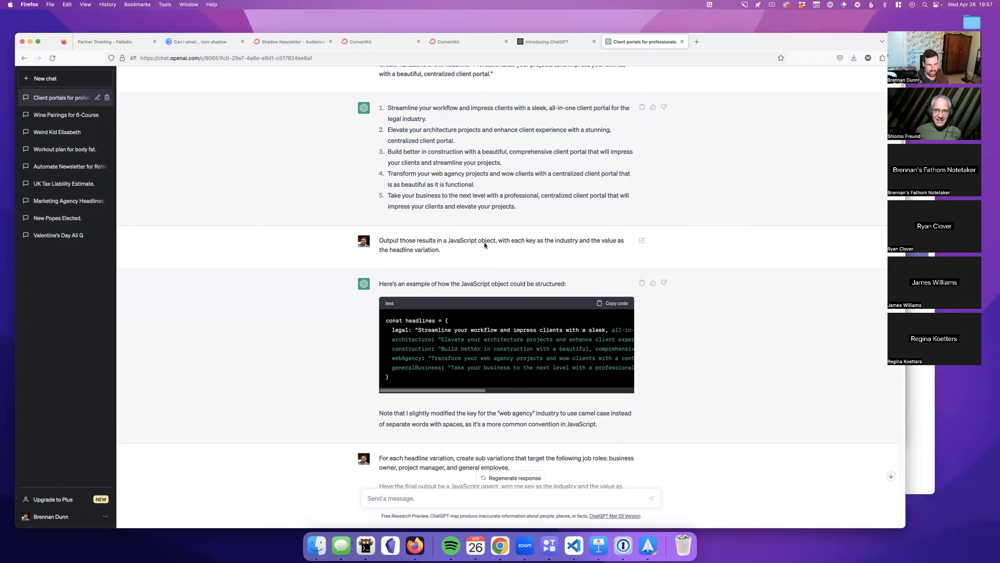
{"action": "scroll", "coordinate": [514, 242], "scroll_direction": "down", "scroll_amount": 1}
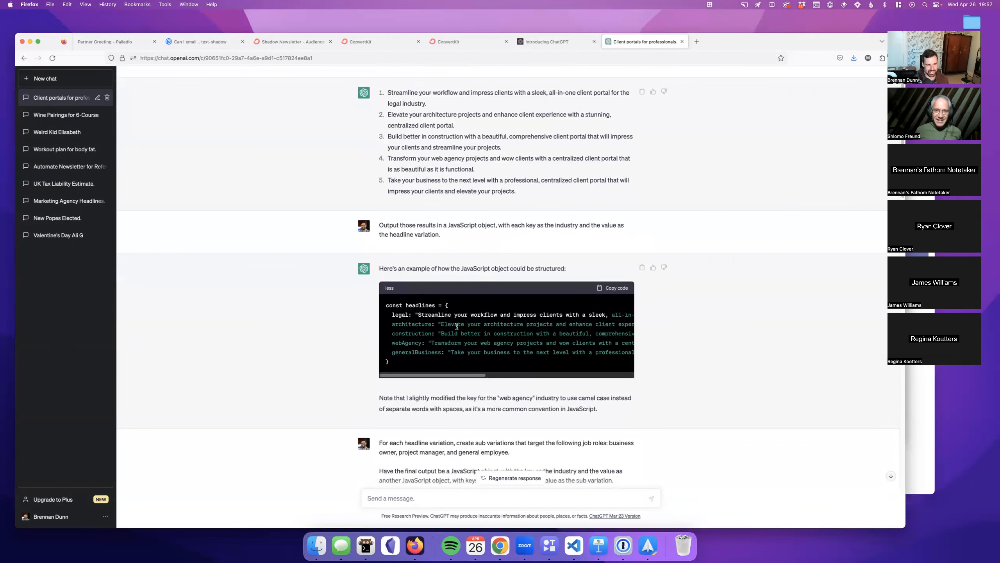
{"action": "scroll", "coordinate": [396, 311], "scroll_direction": "down", "scroll_amount": 5}
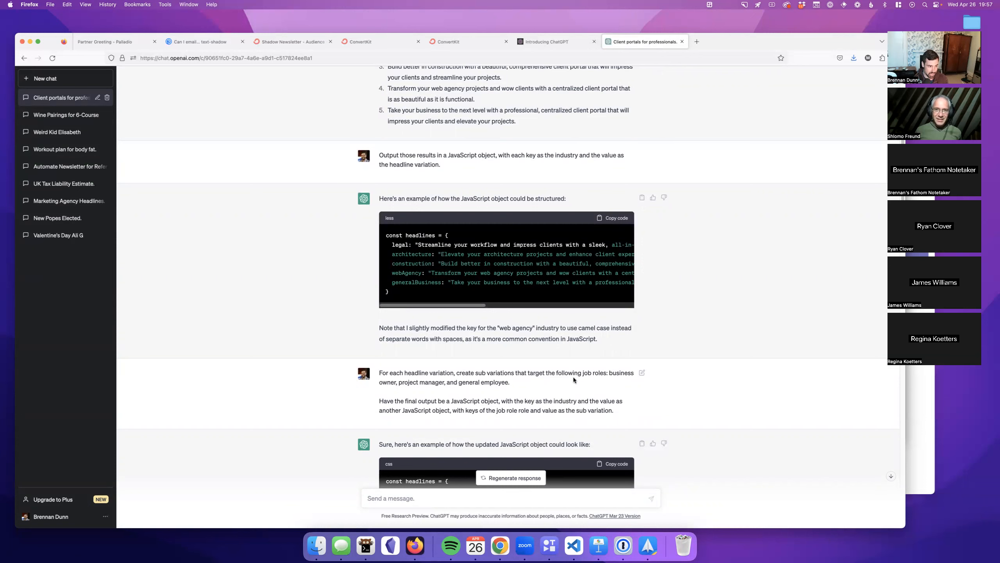
{"action": "scroll", "coordinate": [505, 396], "scroll_direction": "down", "scroll_amount": 3}
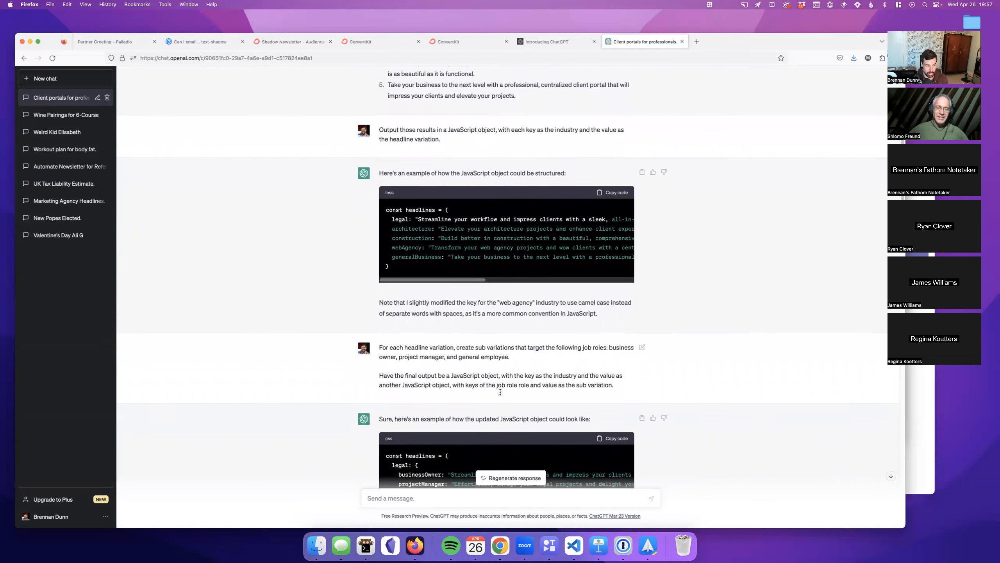
{"action": "scroll", "coordinate": [550, 359], "scroll_direction": "down", "scroll_amount": 10}
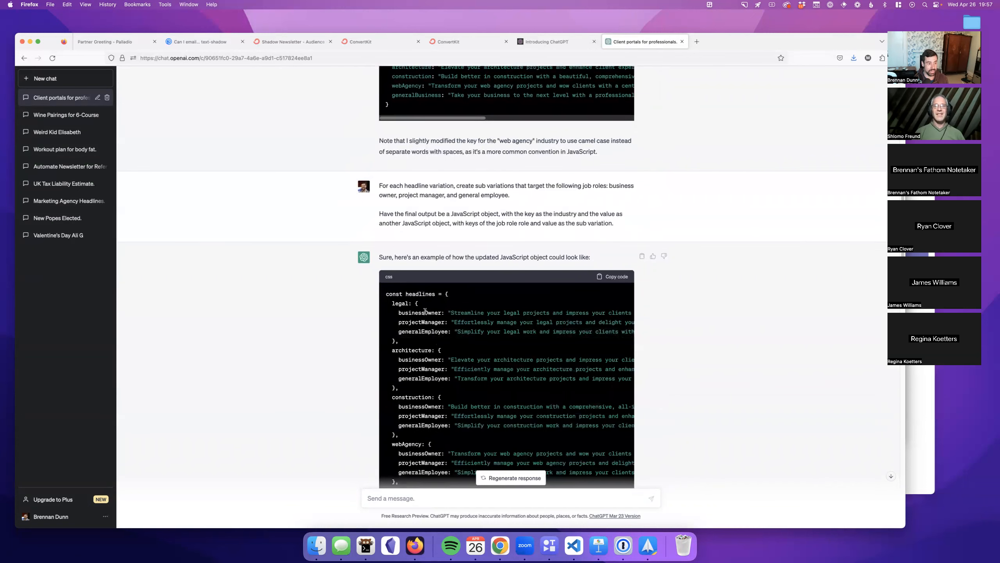
{"action": "double_click", "coordinate": [413, 313]}
{"action": "double_click", "coordinate": [417, 321]}
{"action": "left_click", "coordinate": [689, 361]}
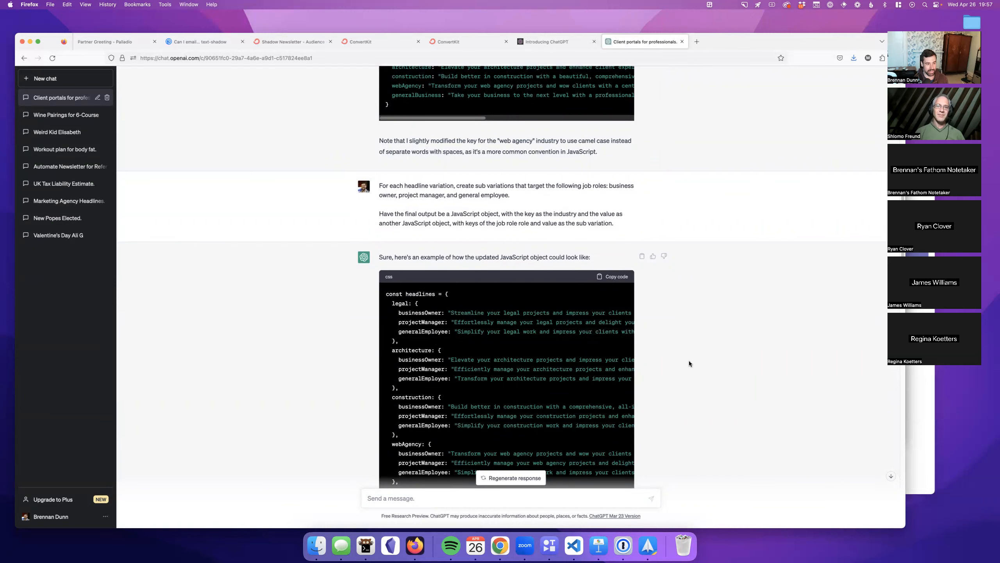
Step: Inspect the Liquid case logic, selecting the industry variable, its "legal" value and the "businessOwner" jobRole value
{"action": "scroll", "coordinate": [689, 360], "scroll_direction": "down", "scroll_amount": 15}
{"action": "scroll", "coordinate": [689, 361], "scroll_direction": "down", "scroll_amount": 5}
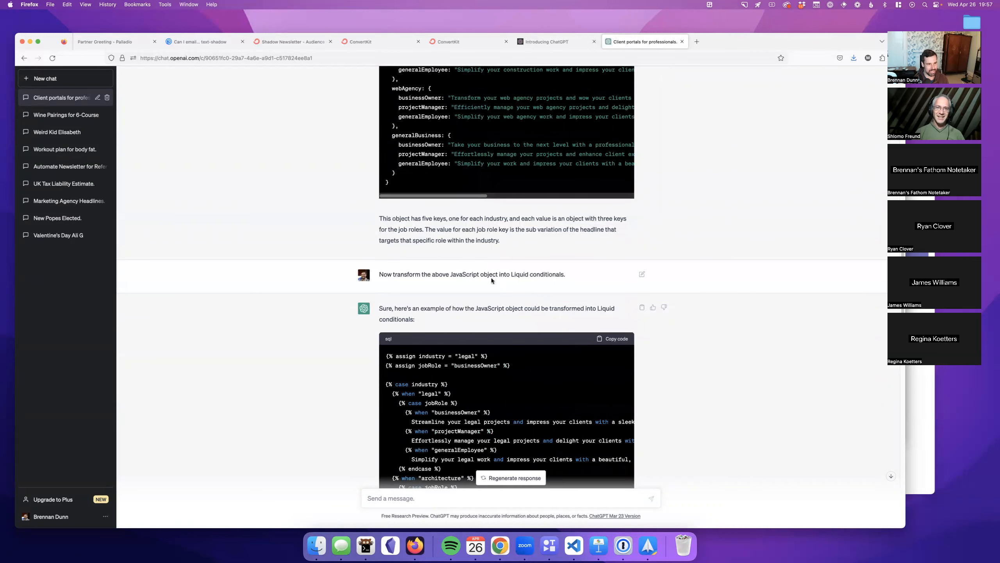
{"action": "scroll", "coordinate": [562, 284], "scroll_direction": "down", "scroll_amount": 10}
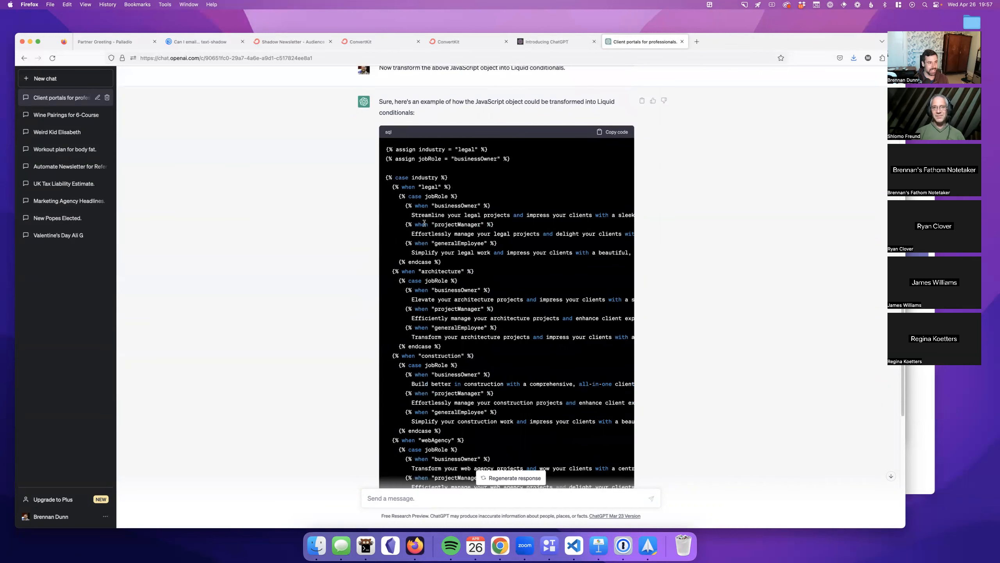
{"action": "left_click_drag", "start_coordinate": [390, 180], "coordinate": [489, 357]}
{"action": "left_click", "coordinate": [522, 322]}
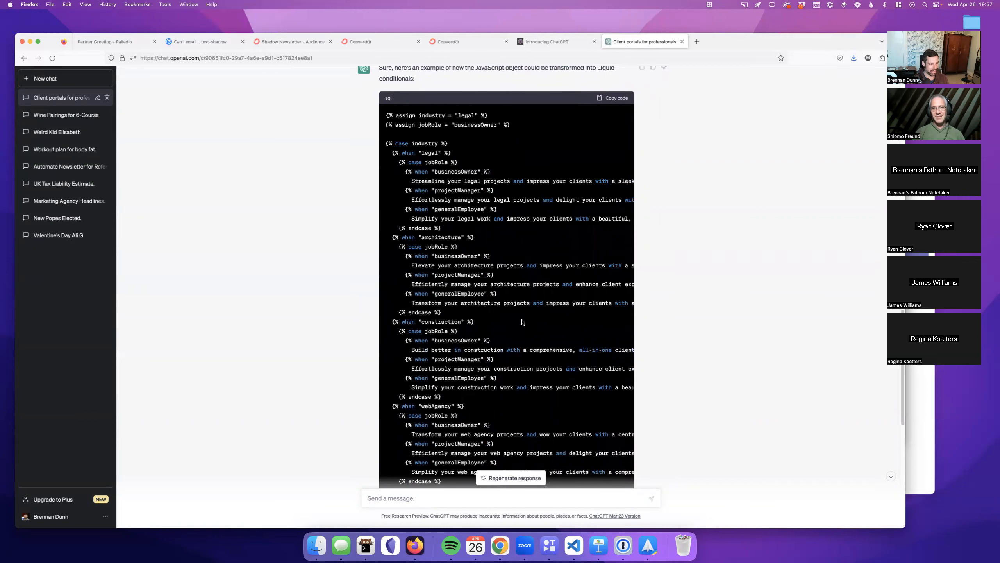
{"action": "double_click", "coordinate": [424, 144]}
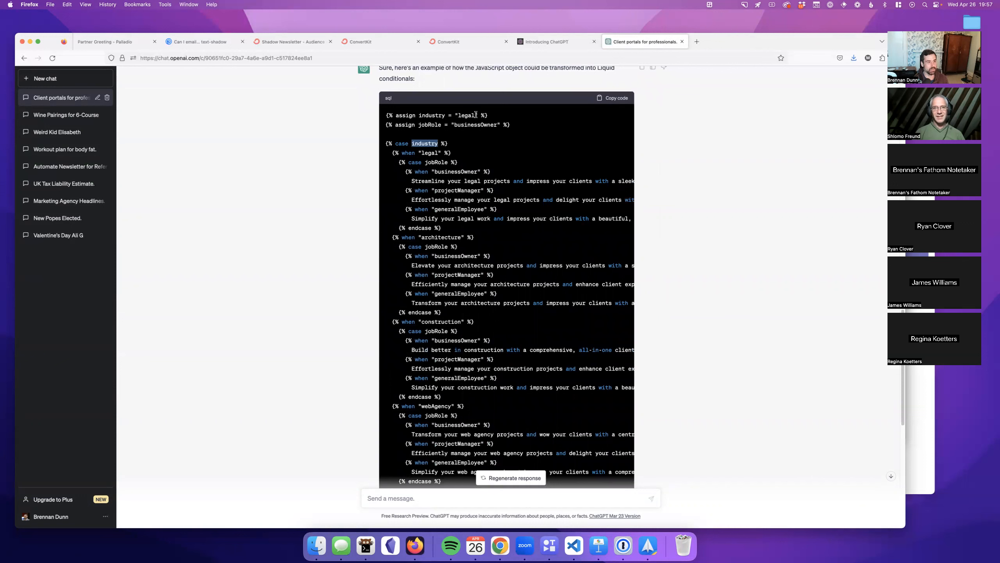
{"action": "left_click_drag", "start_coordinate": [478, 113], "coordinate": [455, 115]}
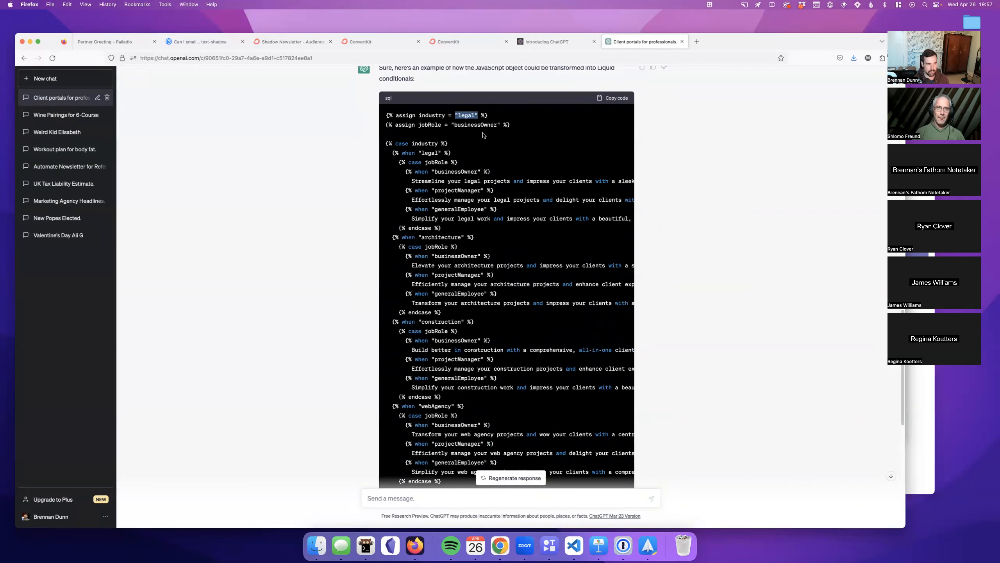
{"action": "left_click_drag", "start_coordinate": [499, 125], "coordinate": [451, 125]}
{"action": "left_click", "coordinate": [459, 132]}
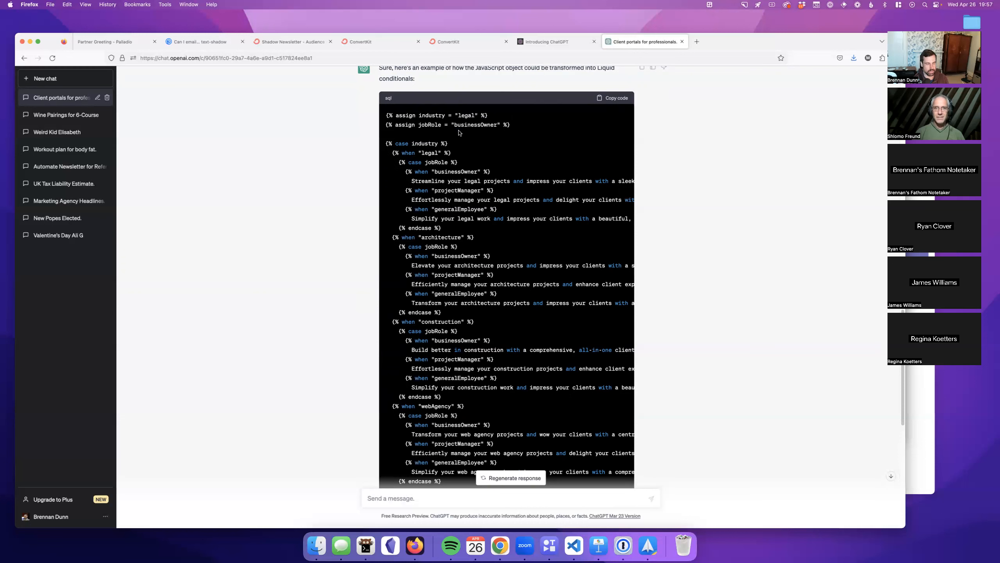
{"action": "scroll", "coordinate": [459, 133], "scroll_direction": "down", "scroll_amount": 1}
{"action": "scroll", "coordinate": [441, 158], "scroll_direction": "down", "scroll_amount": 10}
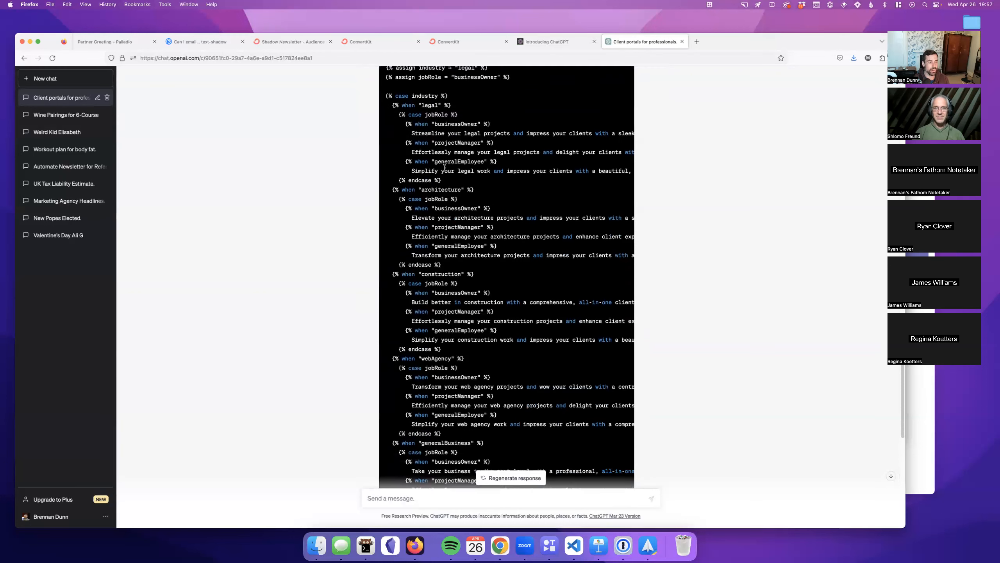
{"action": "scroll", "coordinate": [446, 172], "scroll_direction": "down", "scroll_amount": 1}
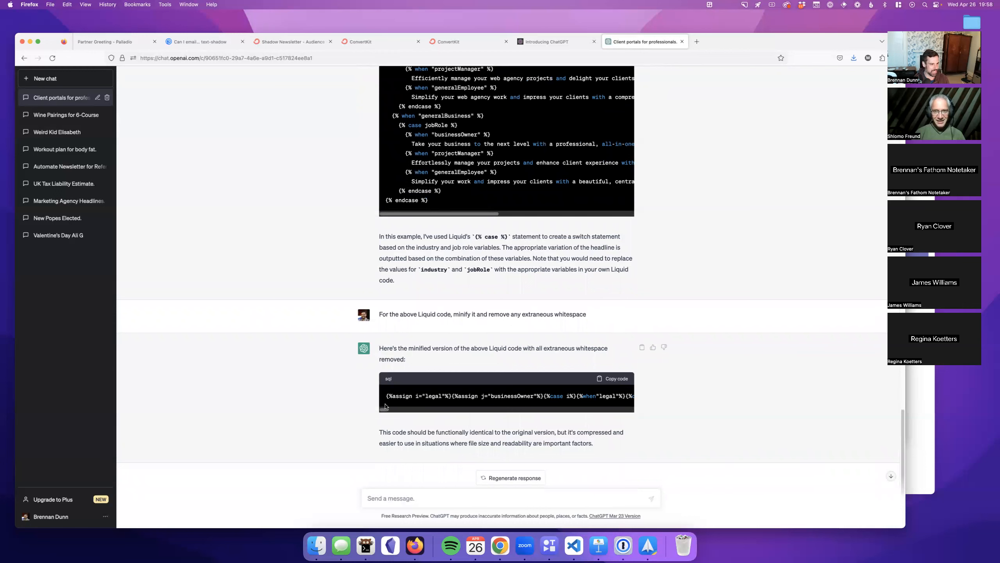
{"action": "left_click_drag", "start_coordinate": [384, 410], "coordinate": [617, 411]}
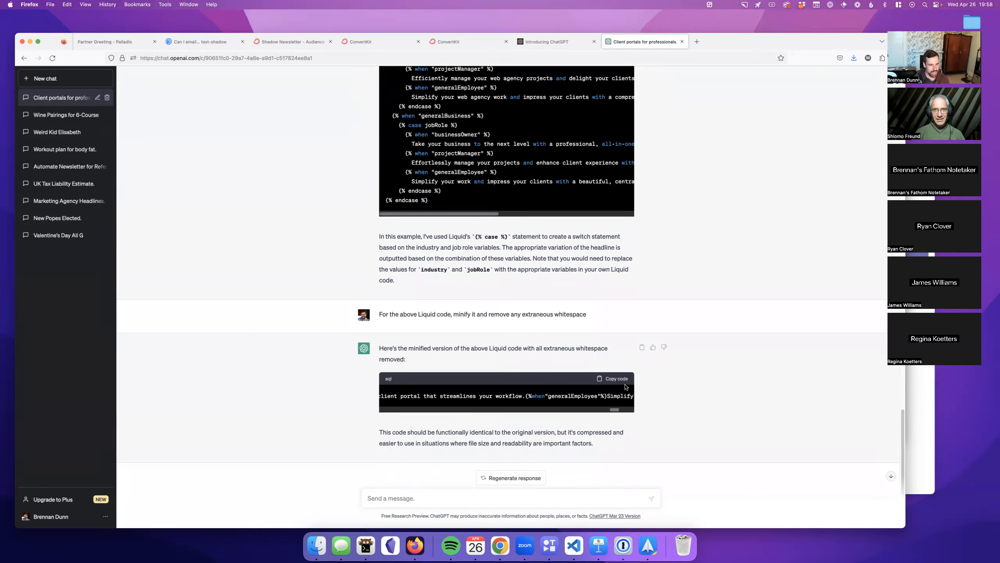
{"action": "left_click_drag", "start_coordinate": [615, 411], "coordinate": [370, 411]}
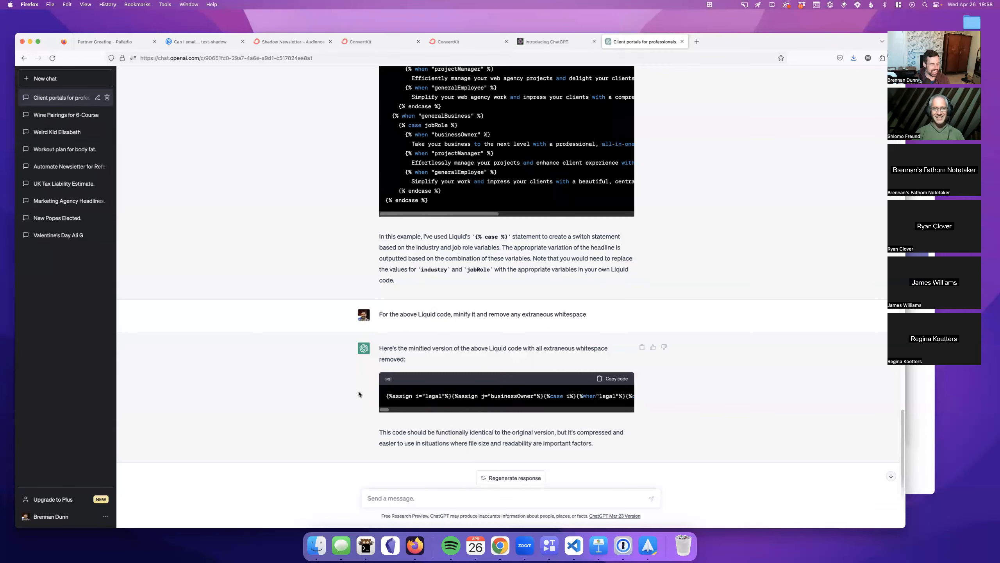
{"action": "scroll", "coordinate": [359, 384], "scroll_direction": "up", "scroll_amount": 1}
{"action": "scroll", "coordinate": [359, 384], "scroll_direction": "up", "scroll_amount": 10}
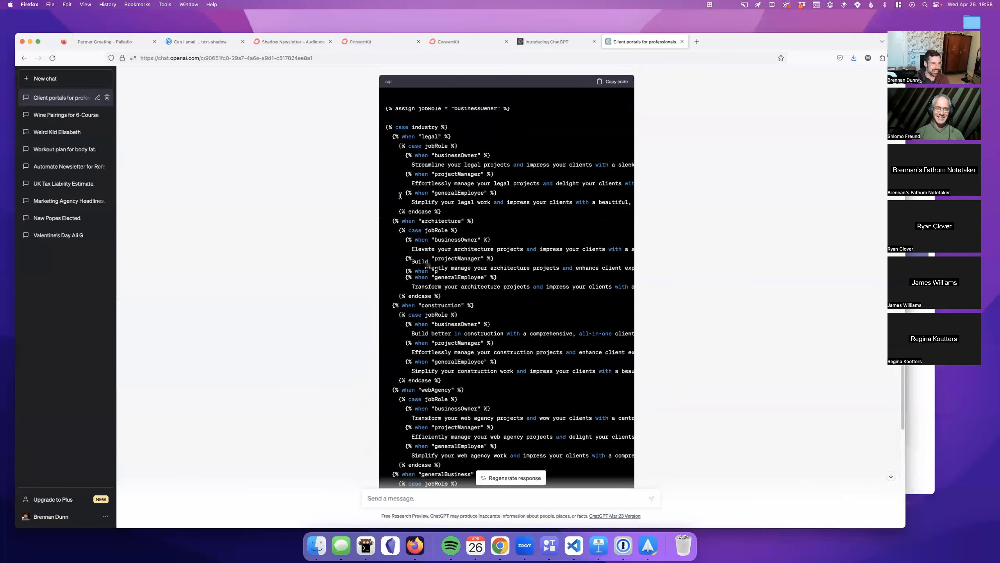
{"action": "scroll", "coordinate": [439, 176], "scroll_direction": "up", "scroll_amount": 5}
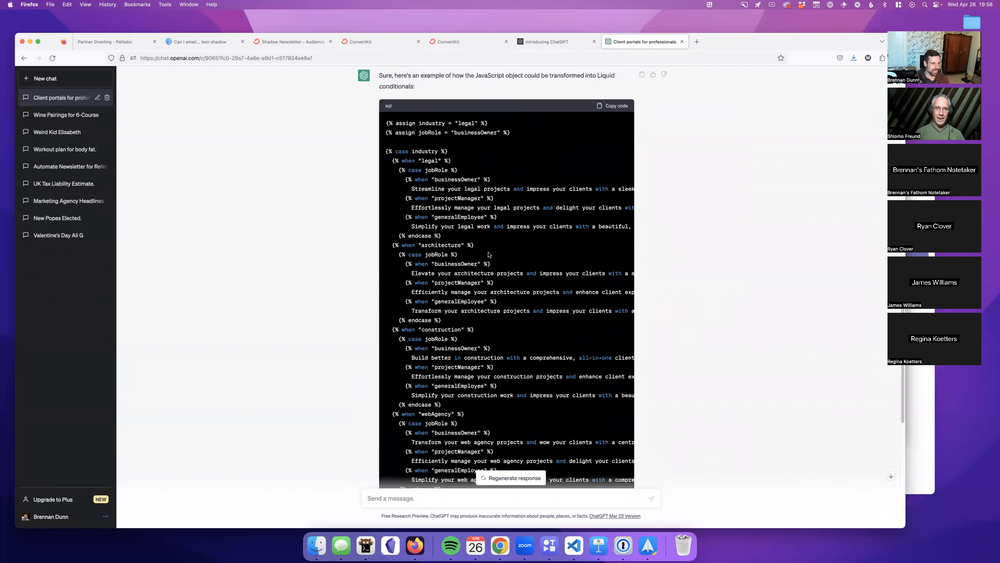
{"action": "scroll", "coordinate": [488, 254], "scroll_direction": "up", "scroll_amount": 10}
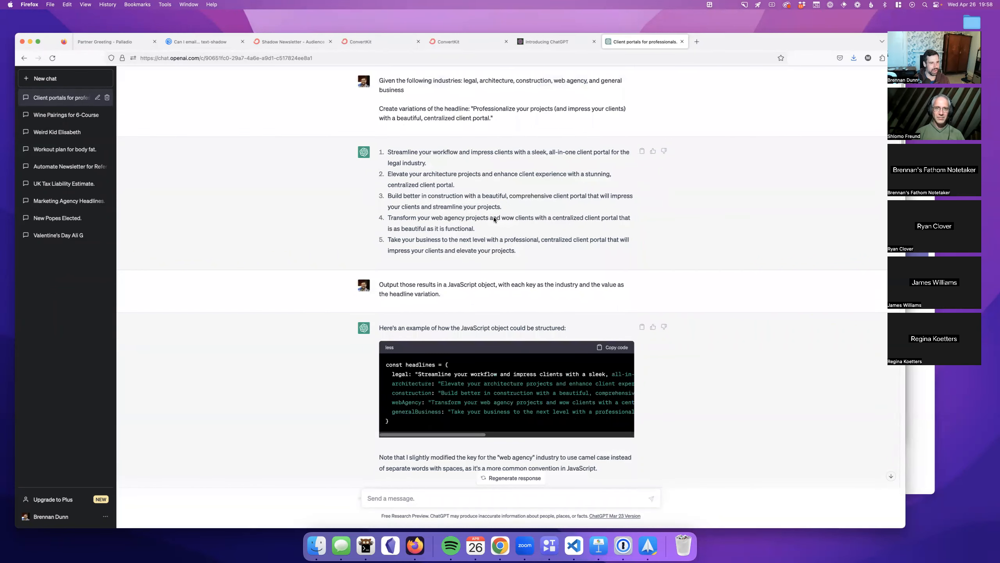
{"action": "scroll", "coordinate": [458, 202], "scroll_direction": "down", "scroll_amount": 5}
{"action": "scroll", "coordinate": [451, 296], "scroll_direction": "down", "scroll_amount": 6}
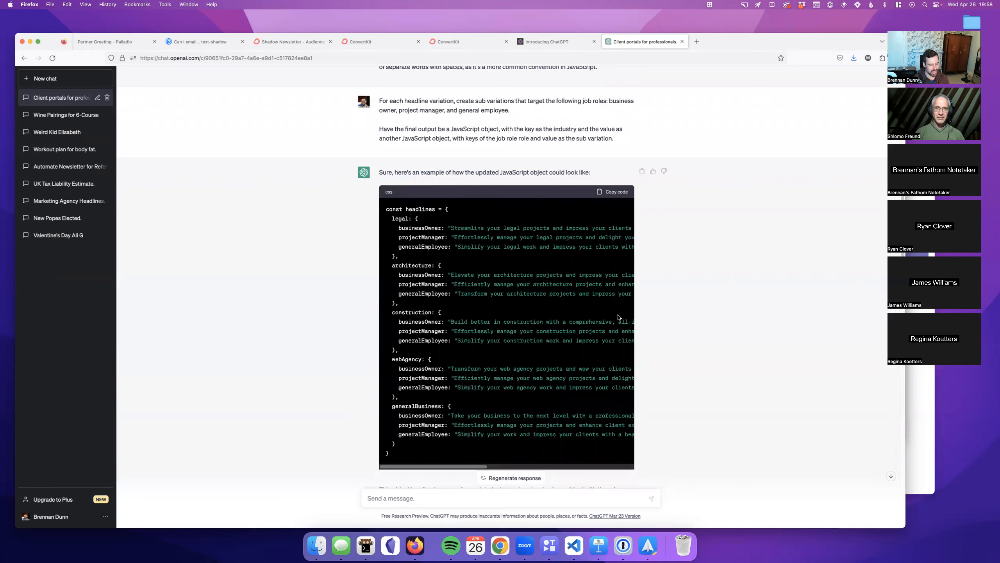
{"action": "scroll", "coordinate": [622, 313], "scroll_direction": "down", "scroll_amount": 15}
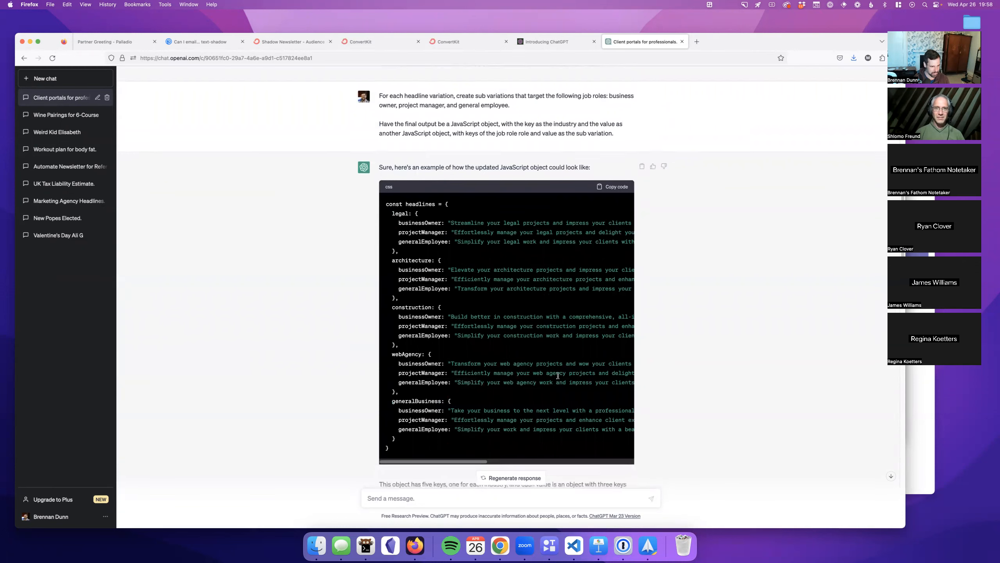
{"action": "scroll", "coordinate": [561, 375], "scroll_direction": "up", "scroll_amount": 5}
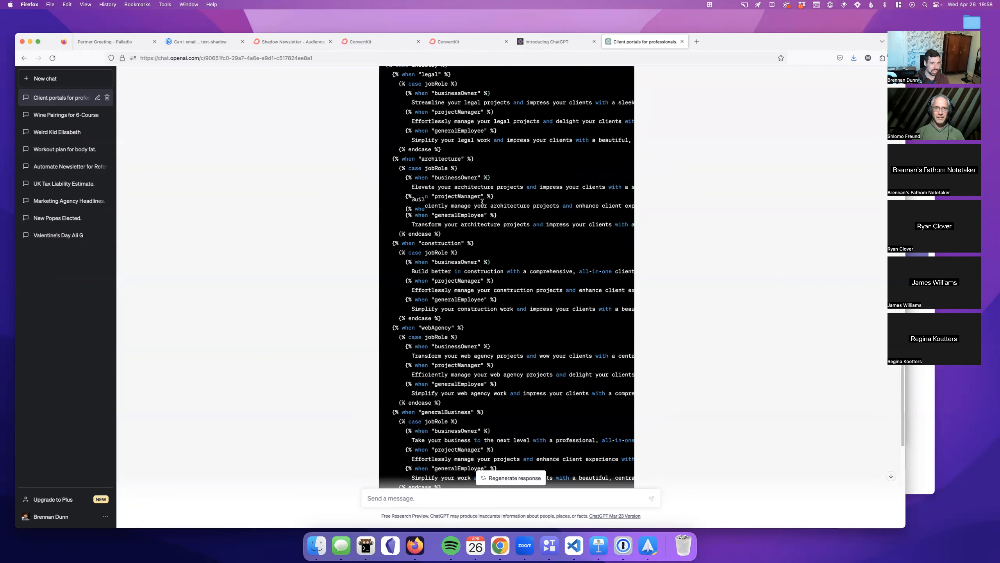
{"action": "scroll", "coordinate": [483, 209], "scroll_direction": "up", "scroll_amount": 3}
{"action": "scroll", "coordinate": [483, 210], "scroll_direction": "down", "scroll_amount": 11}
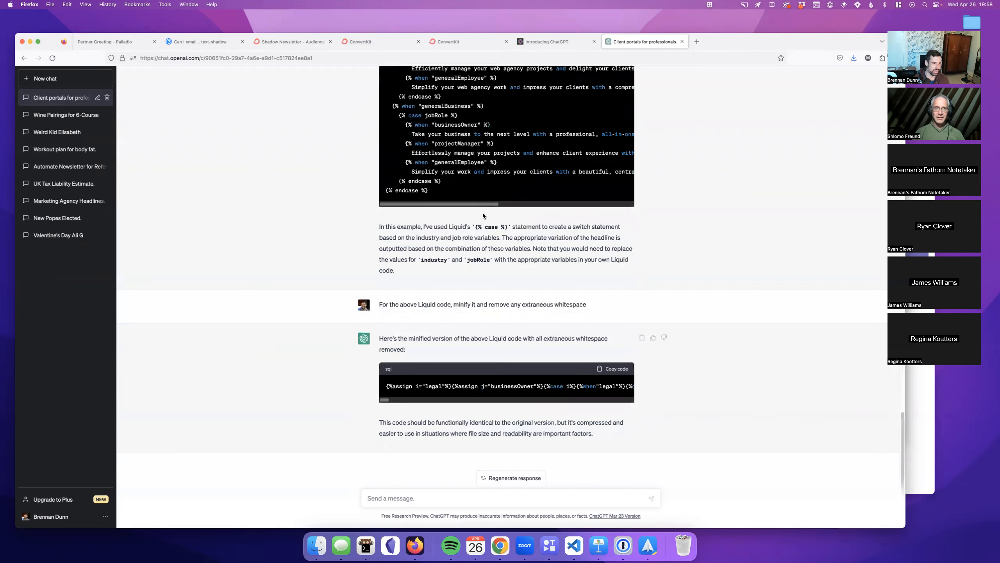
{"action": "scroll", "coordinate": [498, 268], "scroll_direction": "up", "scroll_amount": 4}
{"action": "scroll", "coordinate": [502, 278], "scroll_direction": "up", "scroll_amount": 2}
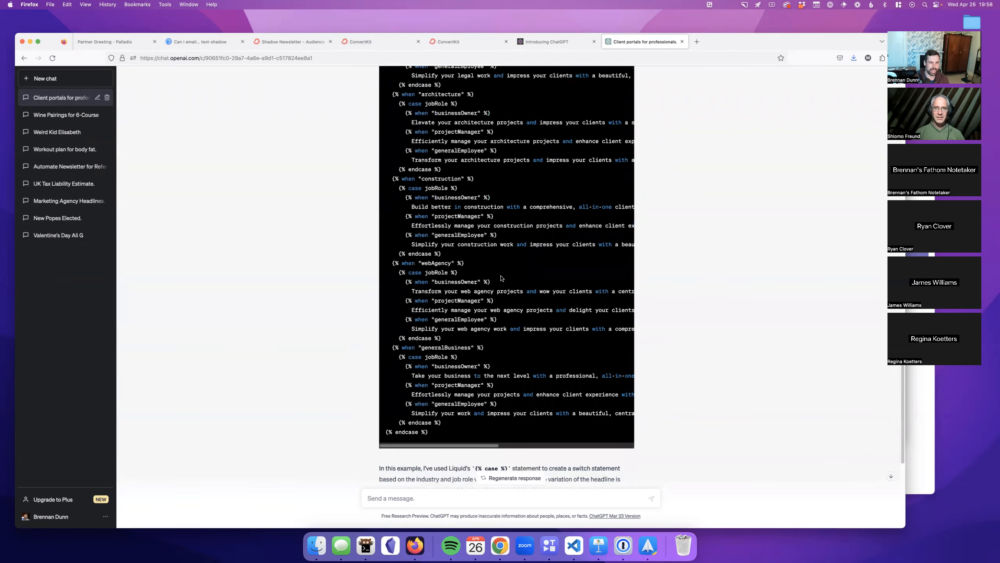
{"action": "scroll", "coordinate": [501, 278], "scroll_direction": "up", "scroll_amount": 4}
{"action": "scroll", "coordinate": [644, 291], "scroll_direction": "down", "scroll_amount": 4}
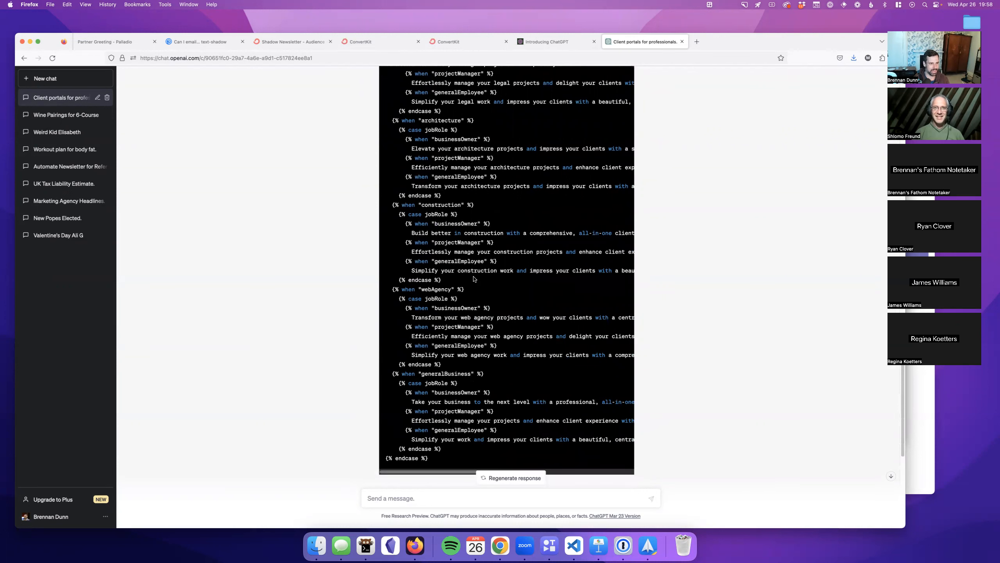
{"action": "scroll", "coordinate": [530, 286], "scroll_direction": "down", "scroll_amount": 2}
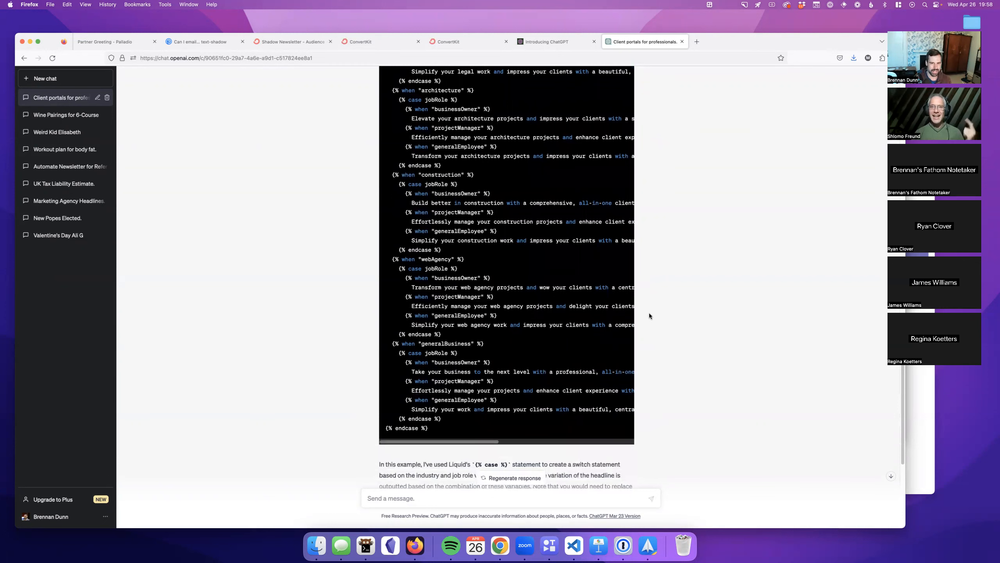
{"action": "scroll", "coordinate": [649, 301], "scroll_direction": "down", "scroll_amount": 2}
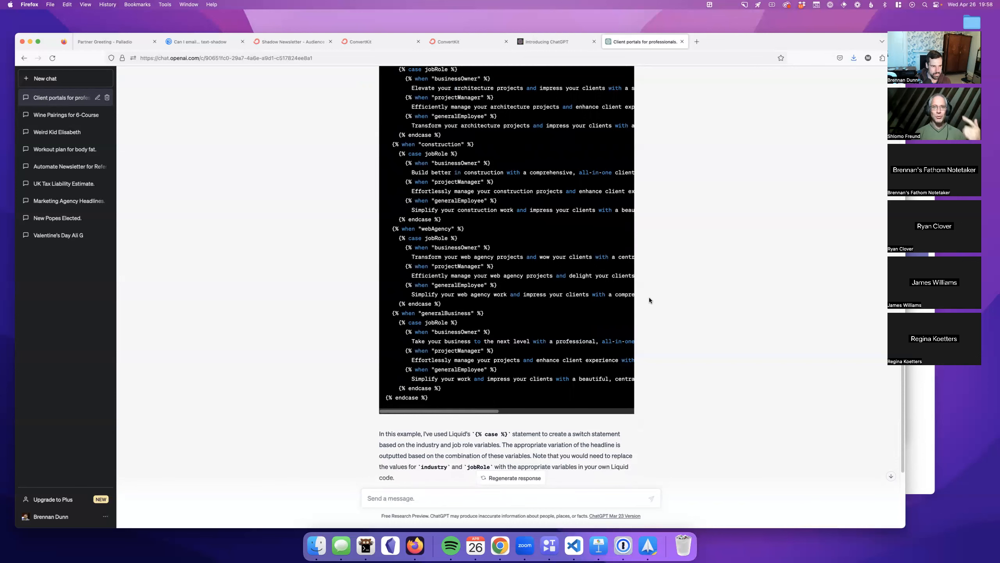
{"action": "scroll", "coordinate": [649, 299], "scroll_direction": "down", "scroll_amount": 1}
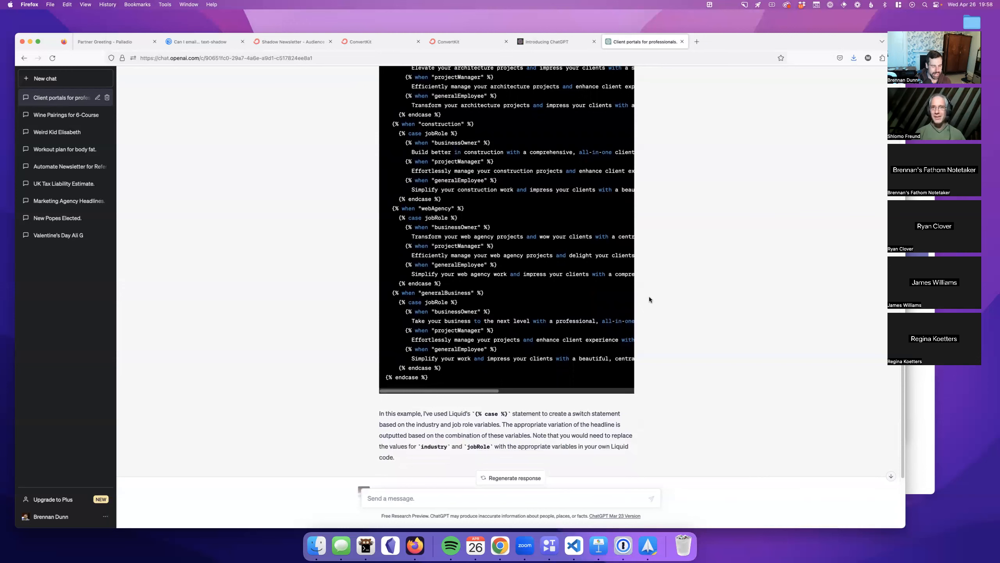
{"action": "scroll", "coordinate": [648, 296], "scroll_direction": "down", "scroll_amount": 2}
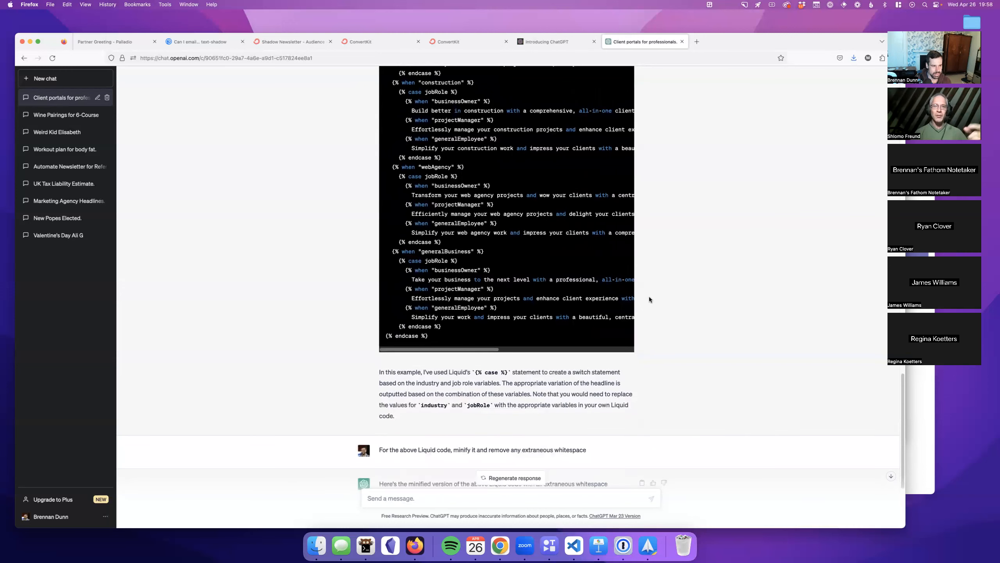
{"action": "scroll", "coordinate": [671, 337], "scroll_direction": "up", "scroll_amount": 15}
{"action": "scroll", "coordinate": [671, 340], "scroll_direction": "up", "scroll_amount": 10}
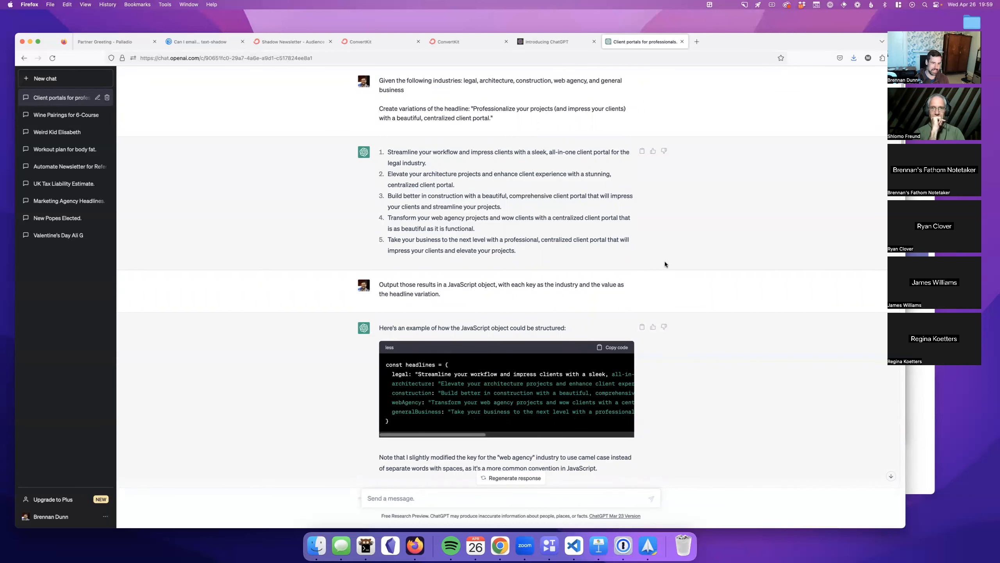
{"action": "scroll", "coordinate": [664, 264], "scroll_direction": "down", "scroll_amount": 10}
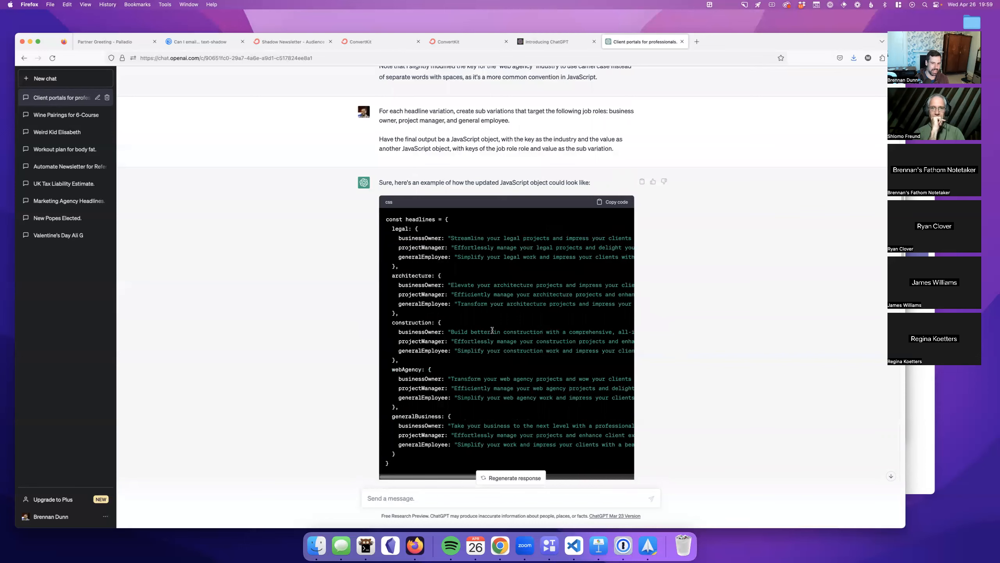
{"action": "scroll", "coordinate": [541, 343], "scroll_direction": "down", "scroll_amount": 7}
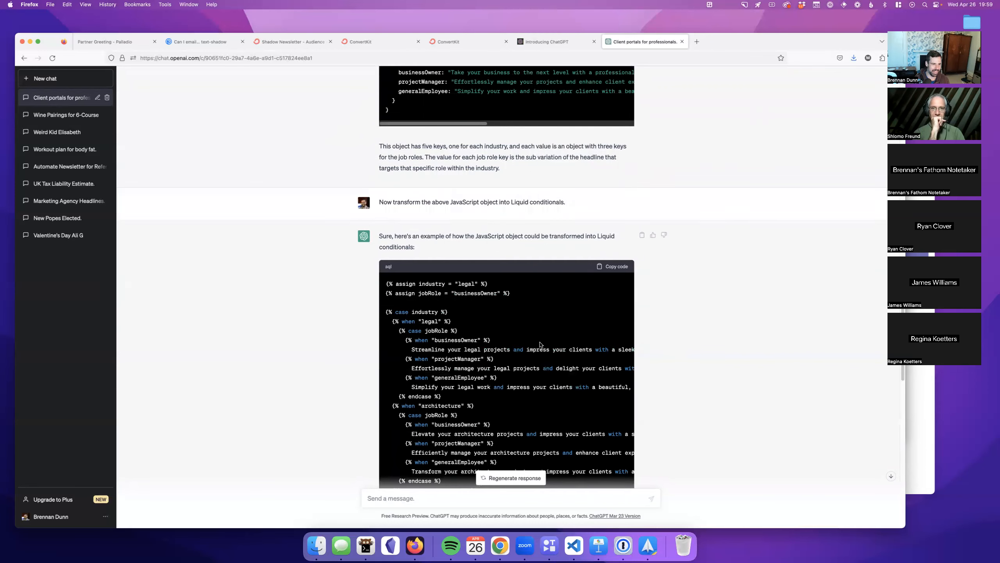
{"action": "left_click_drag", "start_coordinate": [567, 277], "coordinate": [395, 273]}
{"action": "left_click", "coordinate": [395, 274]}
{"action": "scroll", "coordinate": [422, 158], "scroll_direction": "up", "scroll_amount": 6}
{"action": "left_click_drag", "start_coordinate": [392, 164], "coordinate": [472, 329]}
{"action": "left_click", "coordinate": [471, 329]}
{"action": "scroll", "coordinate": [519, 349], "scroll_direction": "up", "scroll_amount": 1}
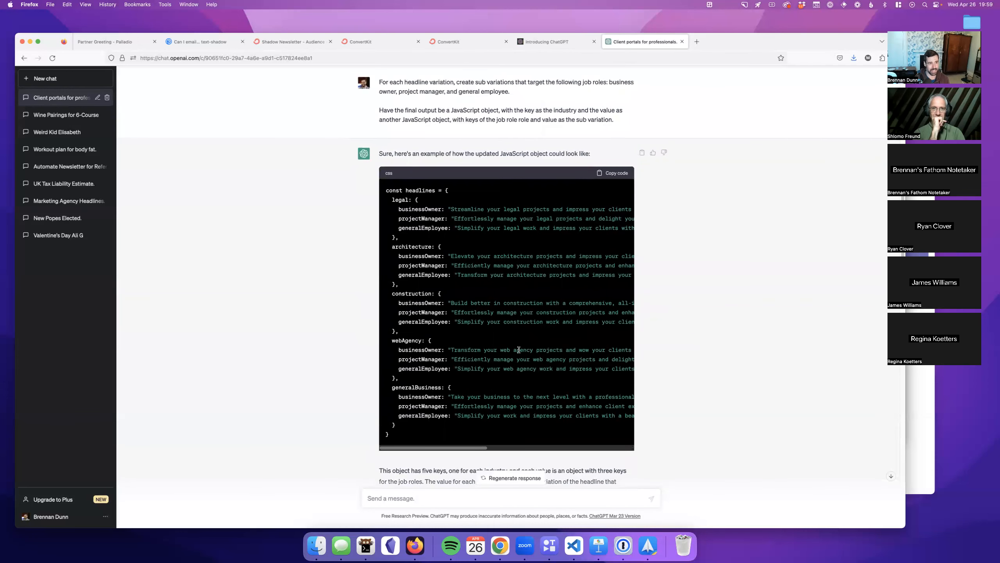
{"action": "scroll", "coordinate": [518, 349], "scroll_direction": "up", "scroll_amount": 1}
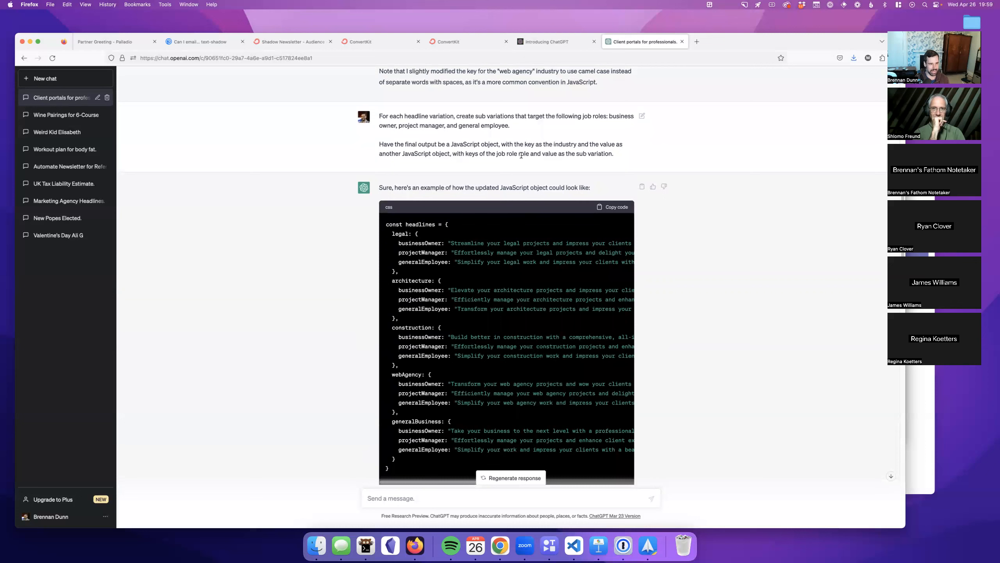
{"action": "scroll", "coordinate": [672, 329], "scroll_direction": "down", "scroll_amount": 2}
{"action": "scroll", "coordinate": [672, 329], "scroll_direction": "down", "scroll_amount": 5}
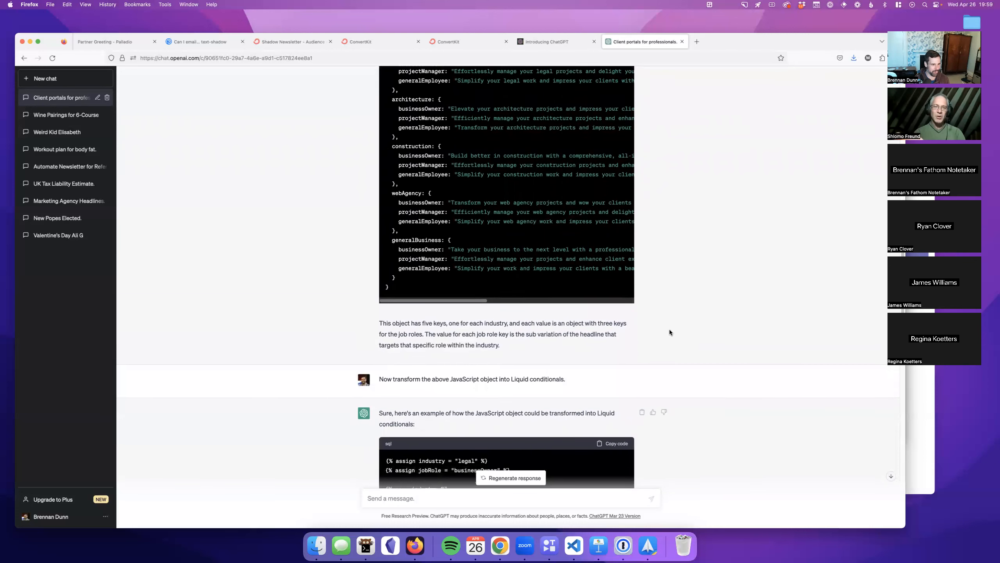
{"action": "scroll", "coordinate": [669, 332], "scroll_direction": "down", "scroll_amount": 1}
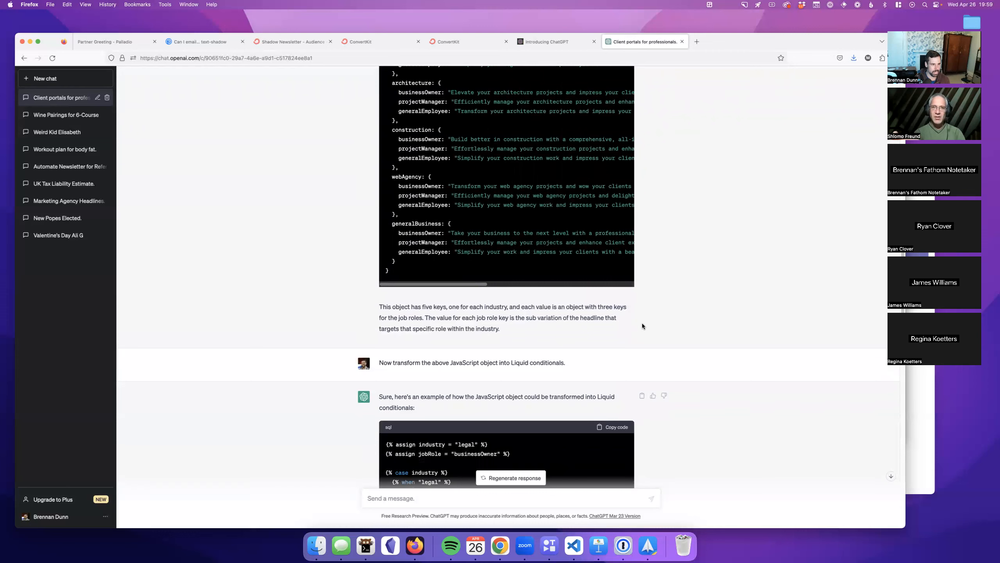
{"action": "scroll", "coordinate": [642, 323], "scroll_direction": "up", "scroll_amount": 2}
{"action": "scroll", "coordinate": [638, 326], "scroll_direction": "up", "scroll_amount": 2}
{"action": "scroll", "coordinate": [636, 331], "scroll_direction": "up", "scroll_amount": 2}
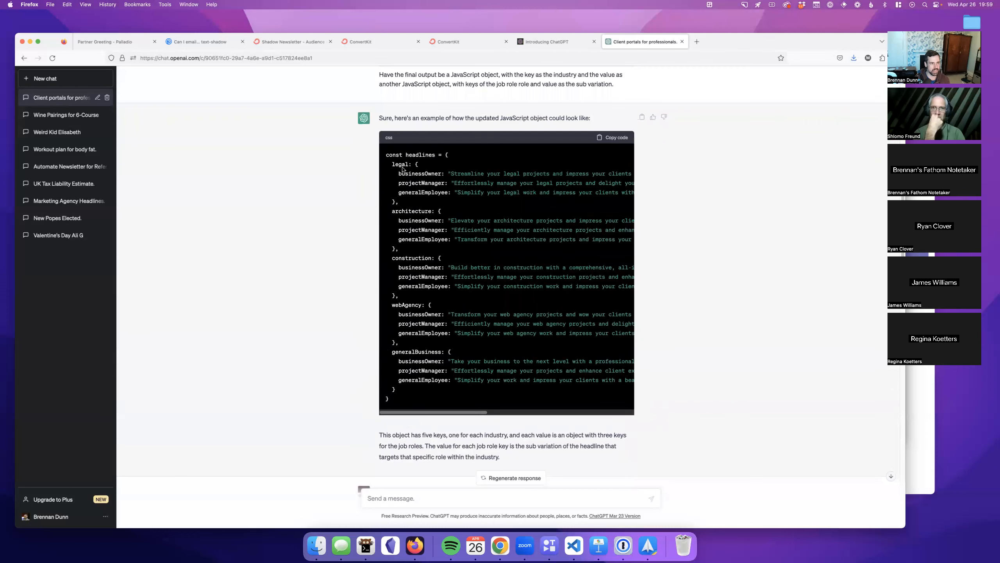
{"action": "left_click_drag", "start_coordinate": [388, 152], "coordinate": [464, 404]}
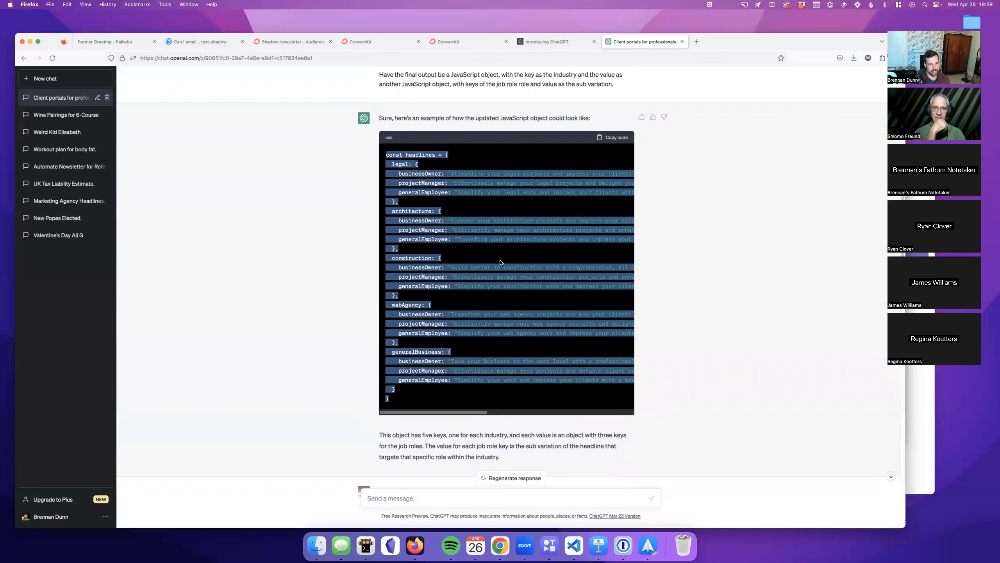
{"action": "left_click", "coordinate": [669, 204]}
{"action": "scroll", "coordinate": [653, 233], "scroll_direction": "down", "scroll_amount": 1}
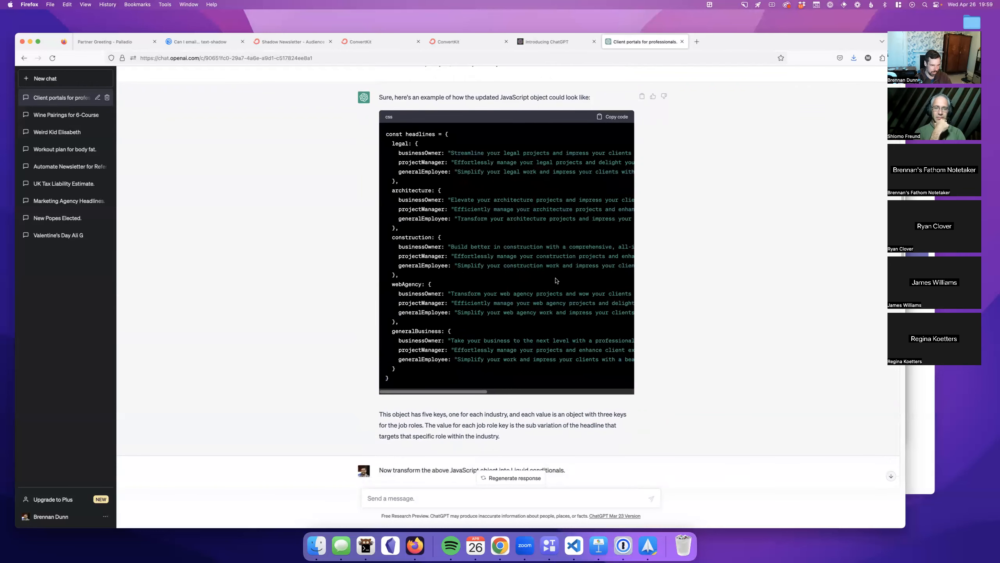
{"action": "scroll", "coordinate": [554, 277], "scroll_direction": "down", "scroll_amount": 1}
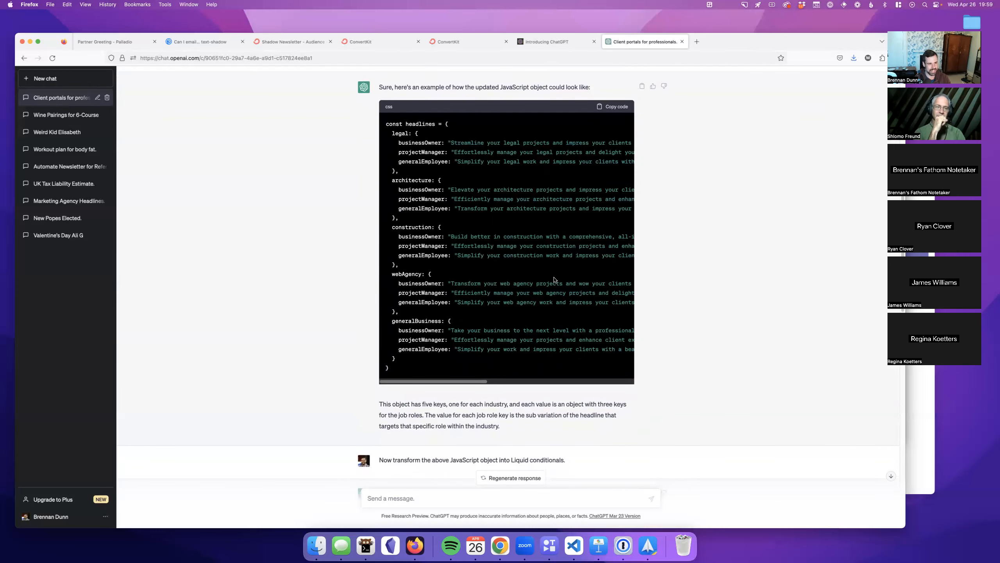
{"action": "scroll", "coordinate": [555, 284], "scroll_direction": "down", "scroll_amount": 10}
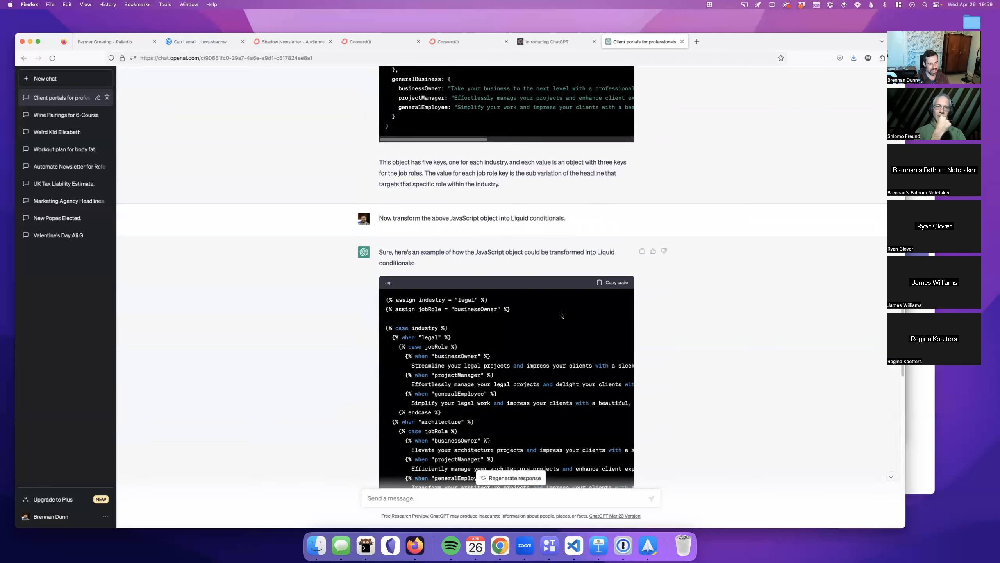
{"action": "scroll", "coordinate": [453, 223], "scroll_direction": "up", "scroll_amount": 4}
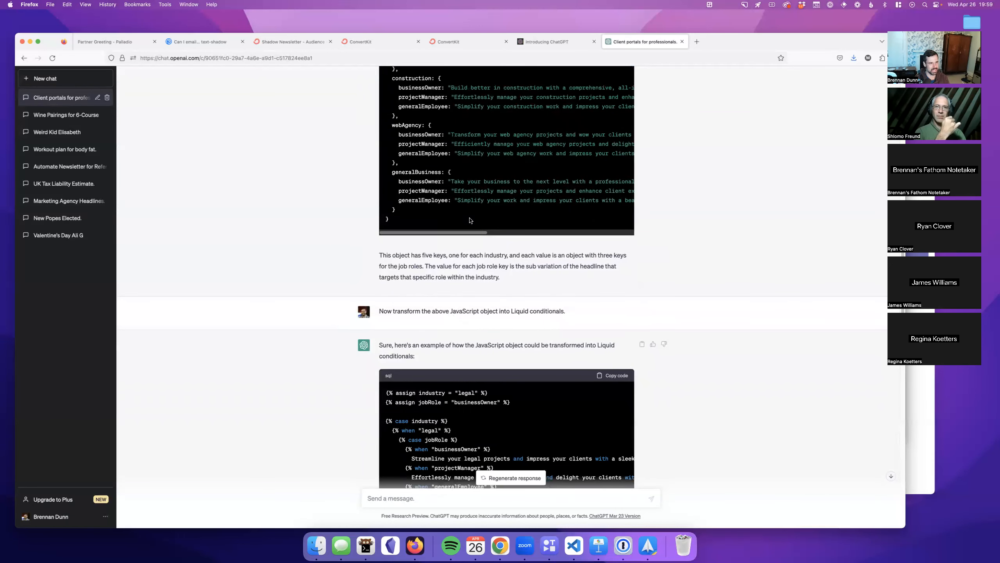
{"action": "scroll", "coordinate": [470, 220], "scroll_direction": "down", "scroll_amount": 7}
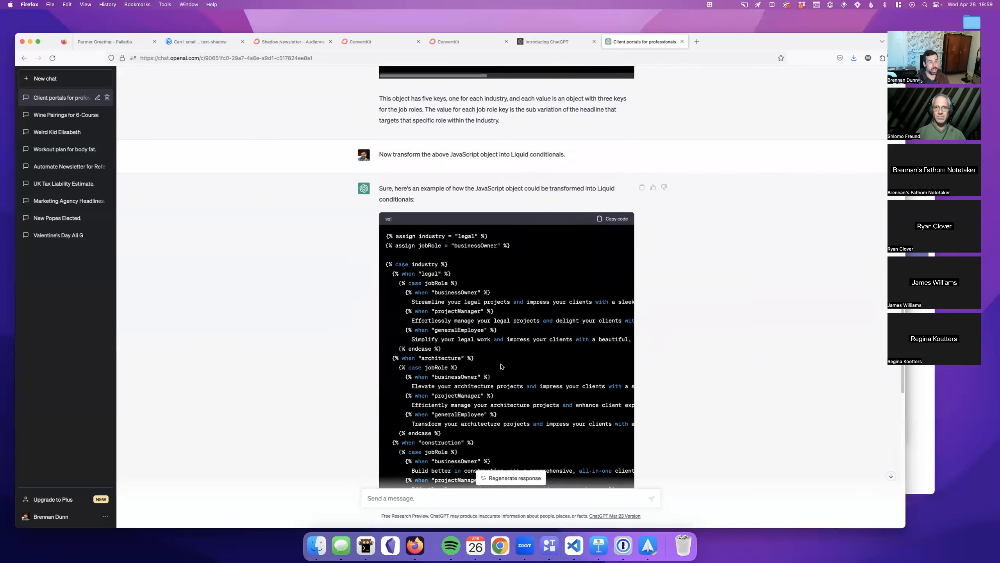
{"action": "scroll", "coordinate": [501, 366], "scroll_direction": "up", "scroll_amount": 13}
{"action": "left_click_drag", "start_coordinate": [385, 130], "coordinate": [457, 376]}
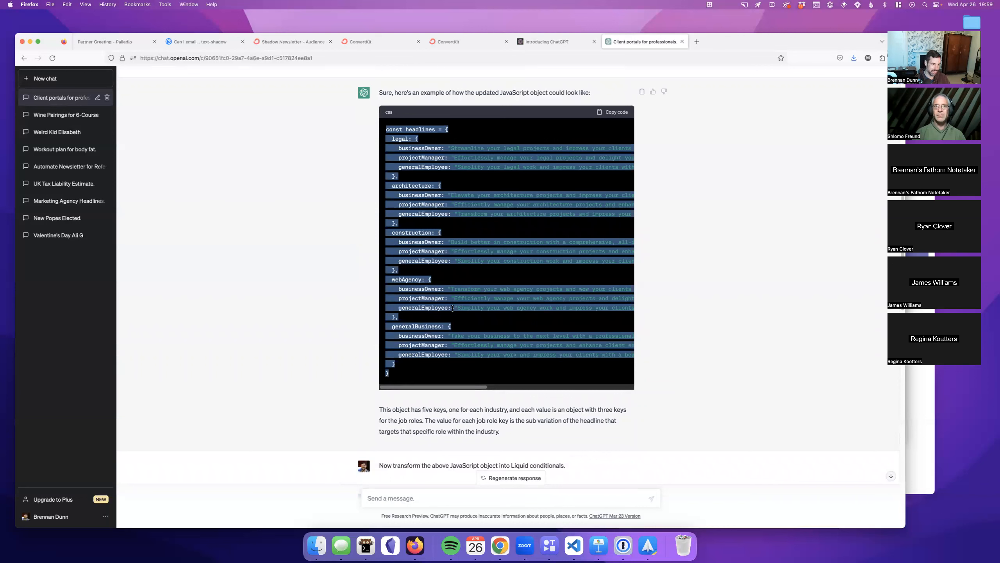
{"action": "left_click", "coordinate": [668, 264]}
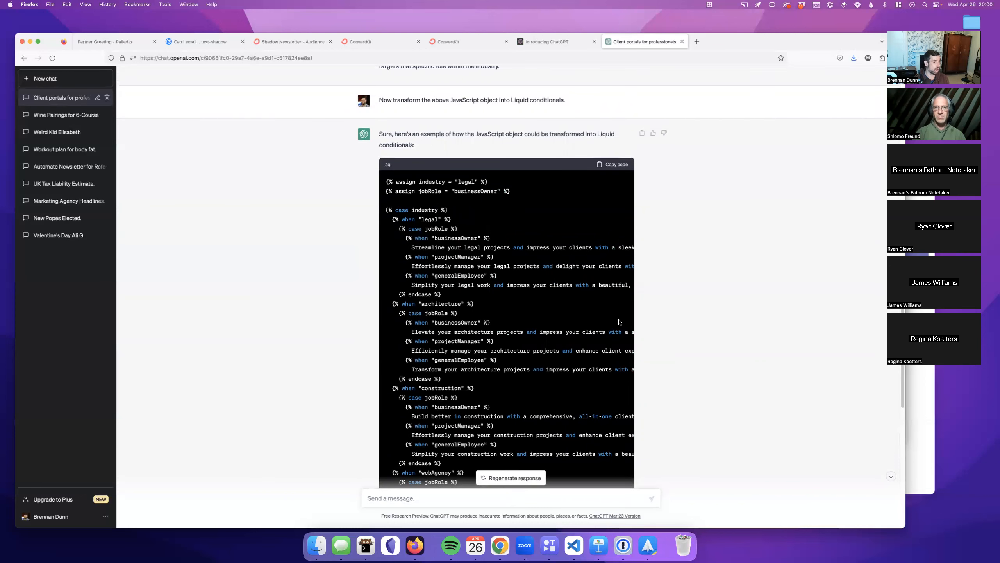
Step: Skim the Liquid answer, close the ChatGPT tab with Cmd+W, and switch to the Partner Greeting - Palladio tab
{"action": "scroll", "coordinate": [618, 323], "scroll_direction": "down", "scroll_amount": 5}
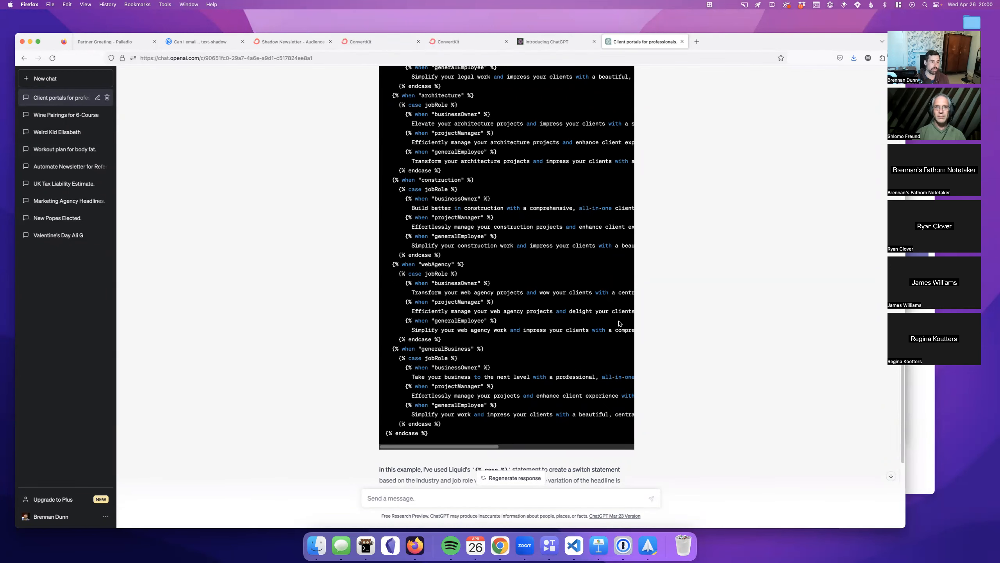
{"action": "scroll", "coordinate": [639, 327], "scroll_direction": "up", "scroll_amount": 20}
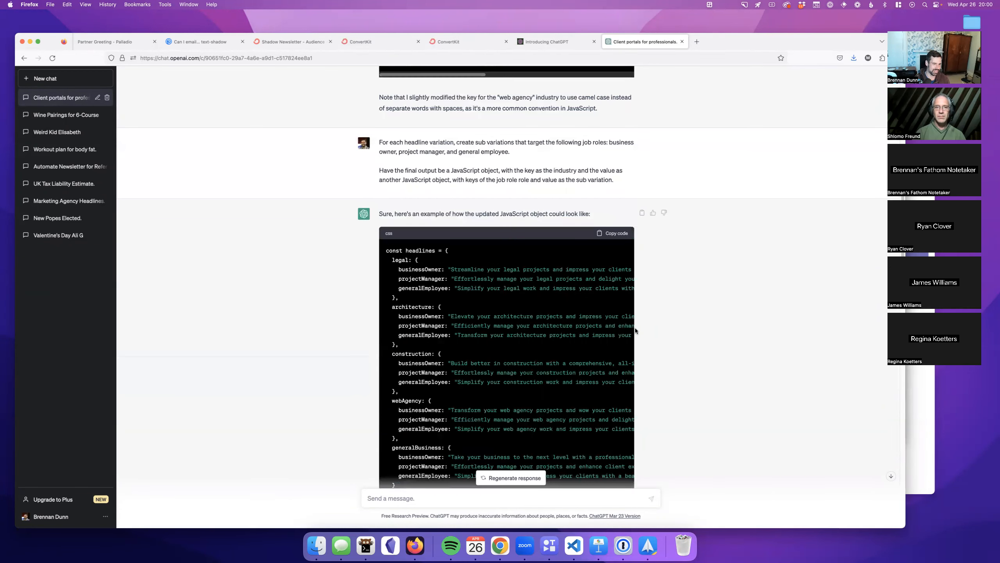
{"action": "scroll", "coordinate": [529, 326], "scroll_direction": "down", "scroll_amount": 15}
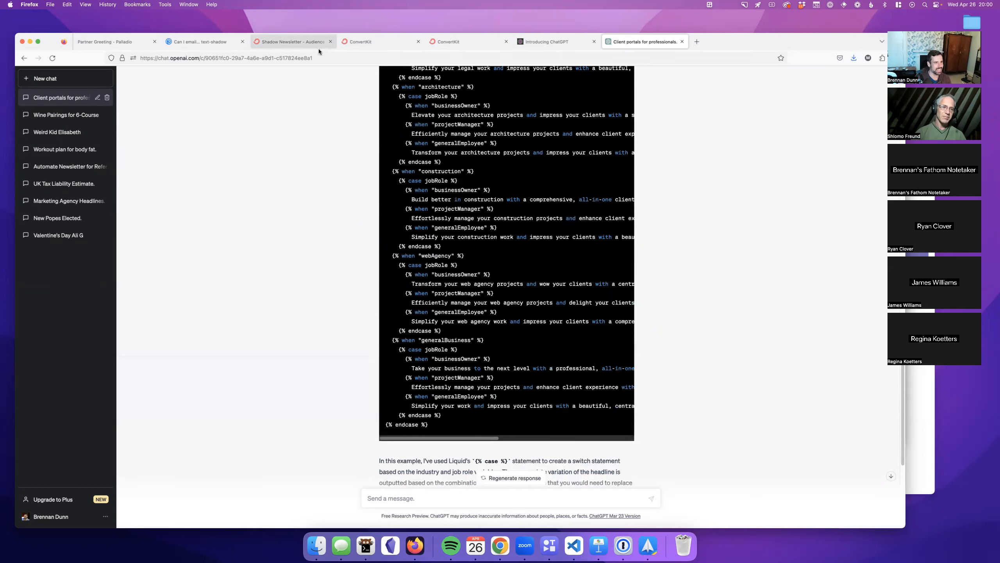
{"action": "key", "text": "super+w"}
{"action": "left_click", "coordinate": [109, 44]}
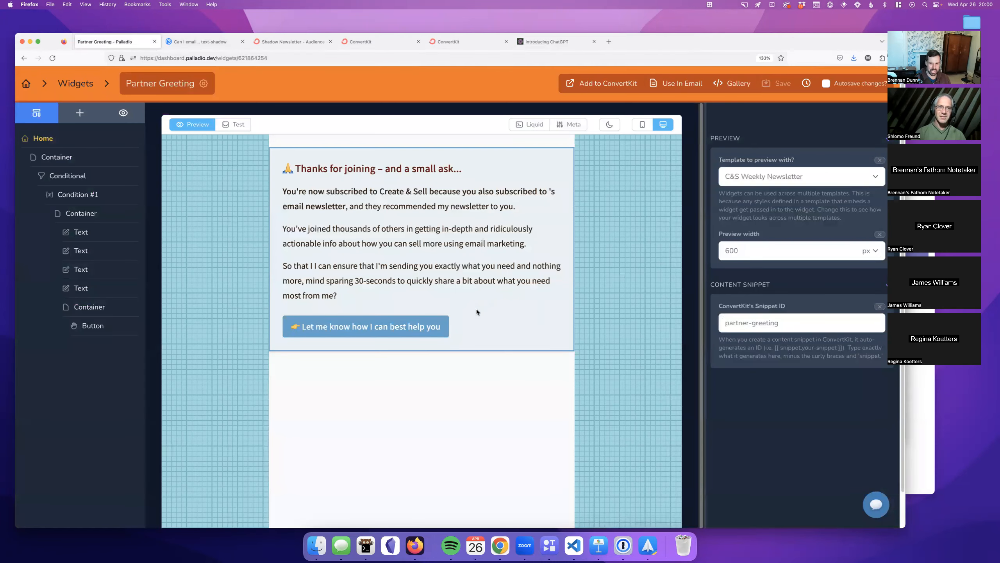